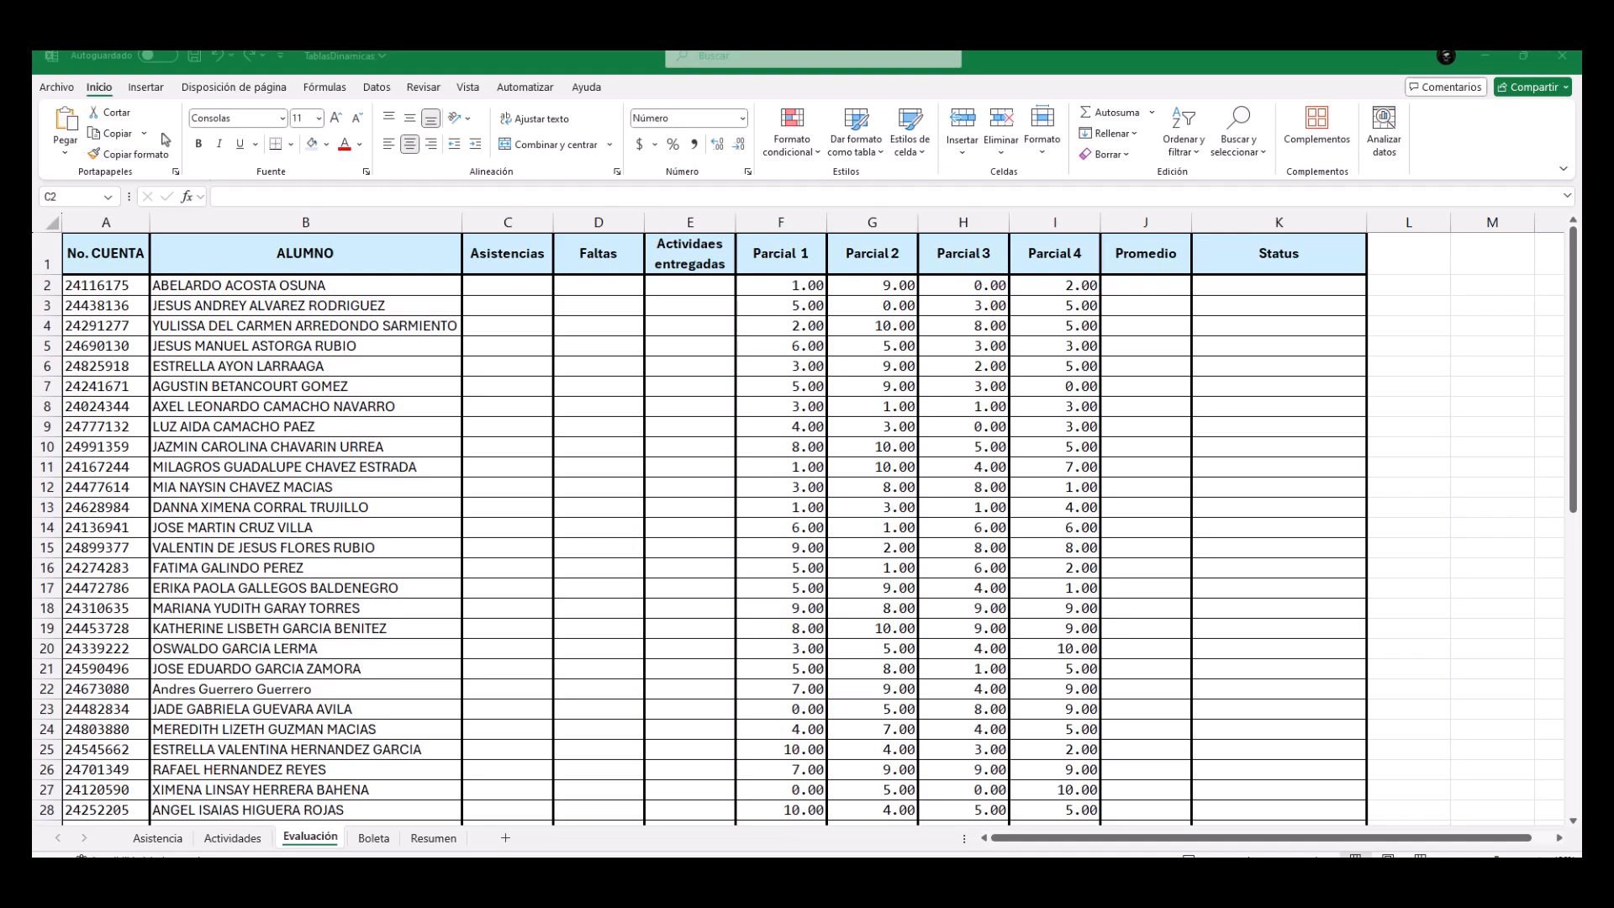
Review the Boleta and Resumen sheets and the empty Asistencias, Faltas and Actividades entregadas columns in Evaluación.
click(327, 91)
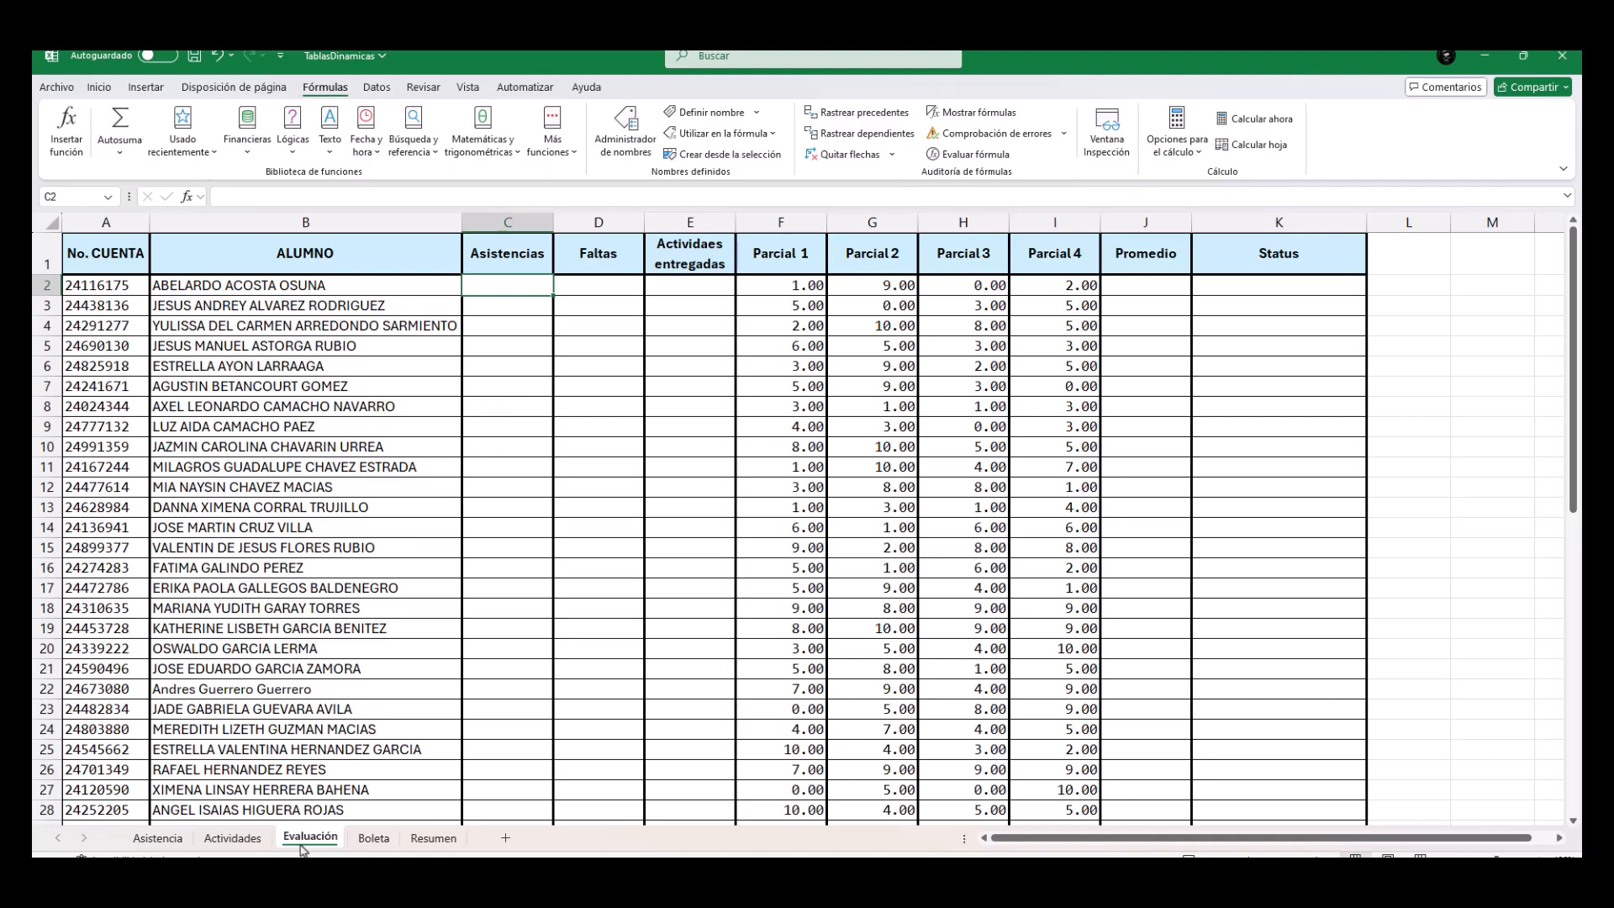
click(374, 839)
click(424, 838)
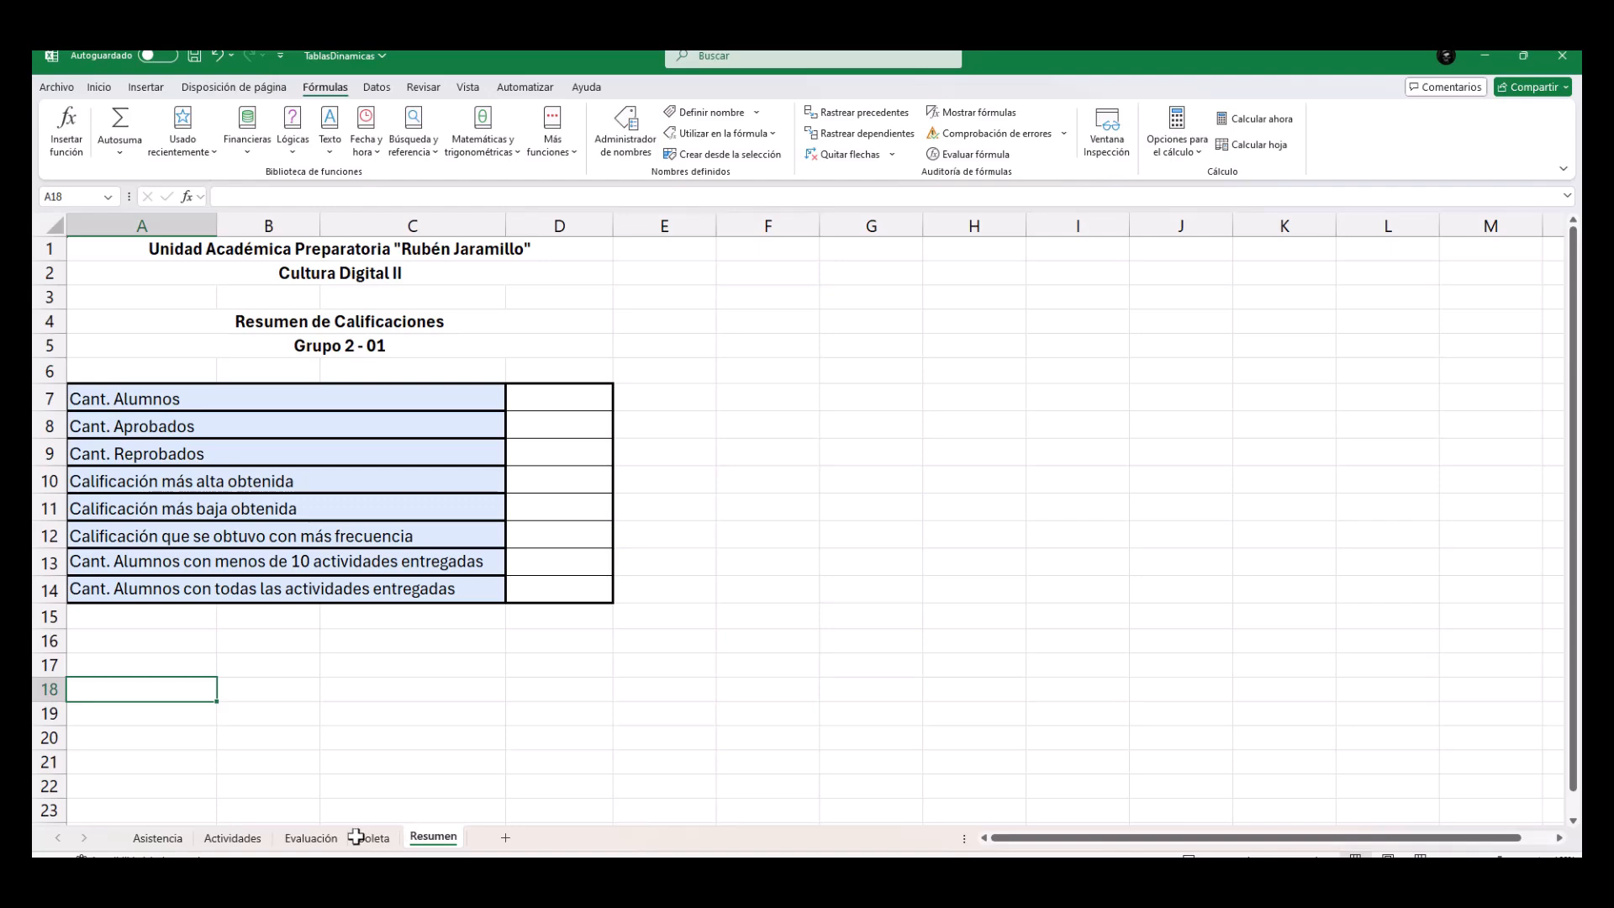
click(311, 839)
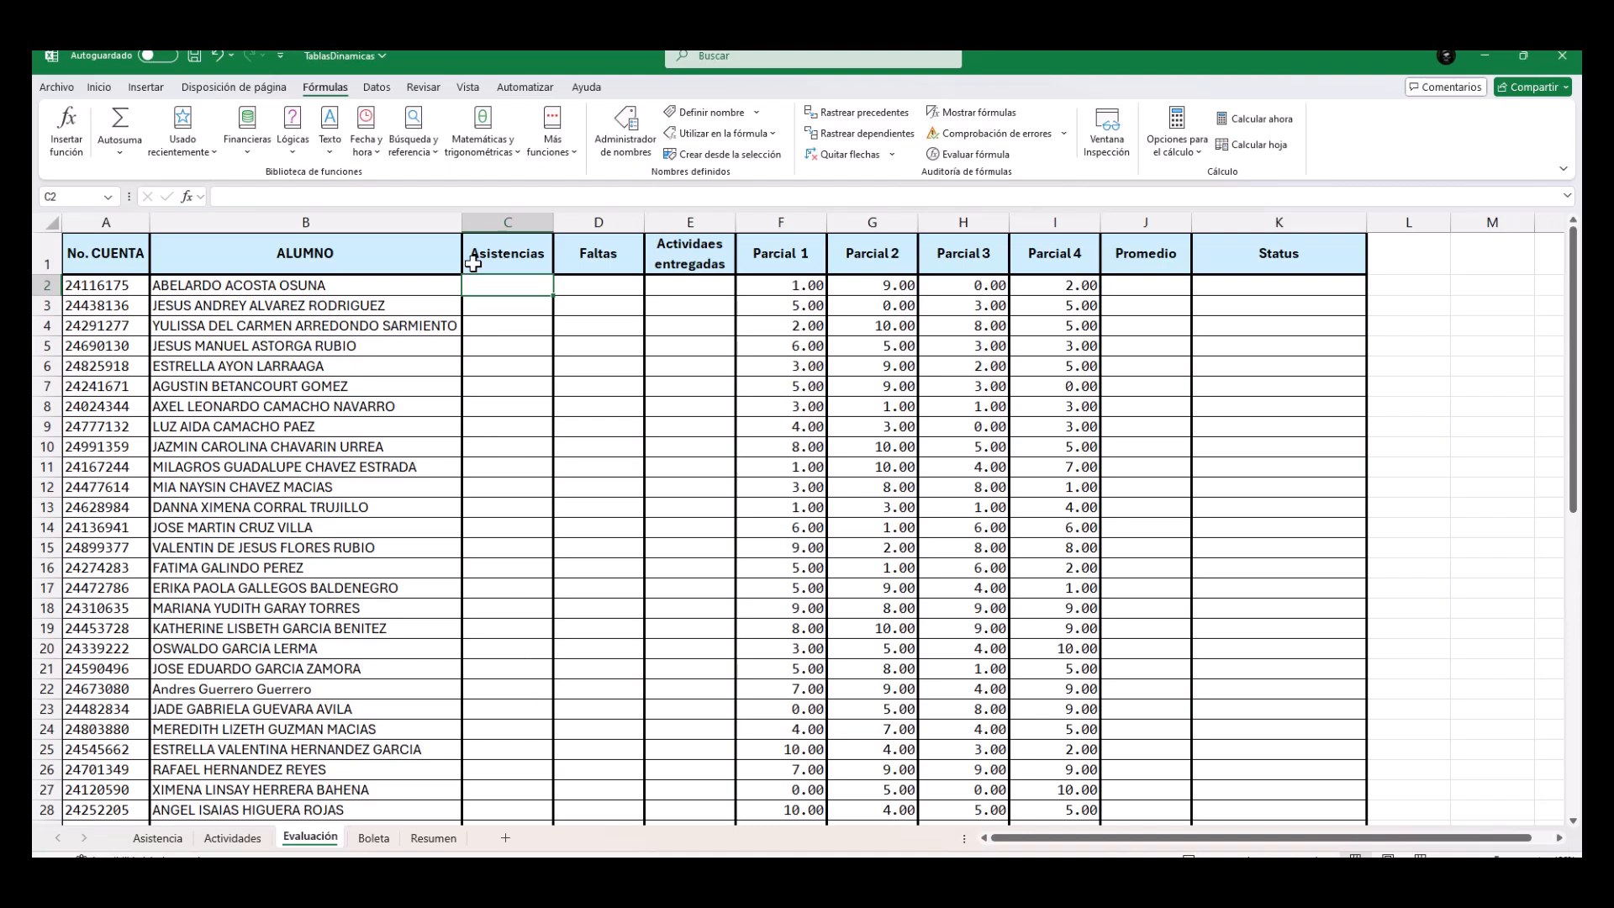
click(579, 287)
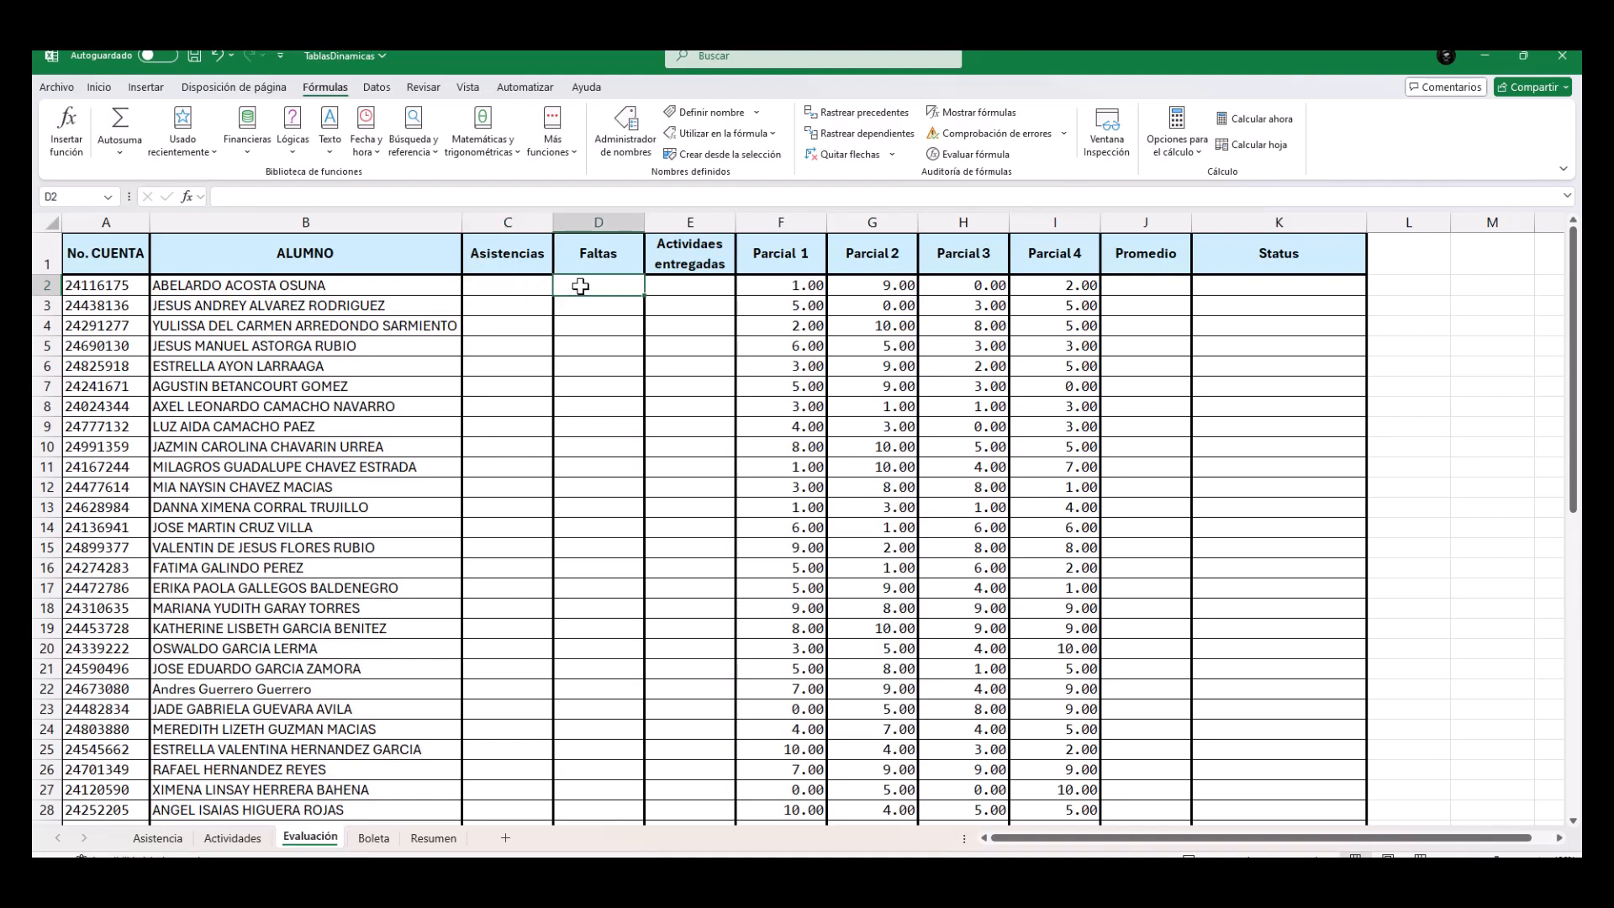
click(681, 288)
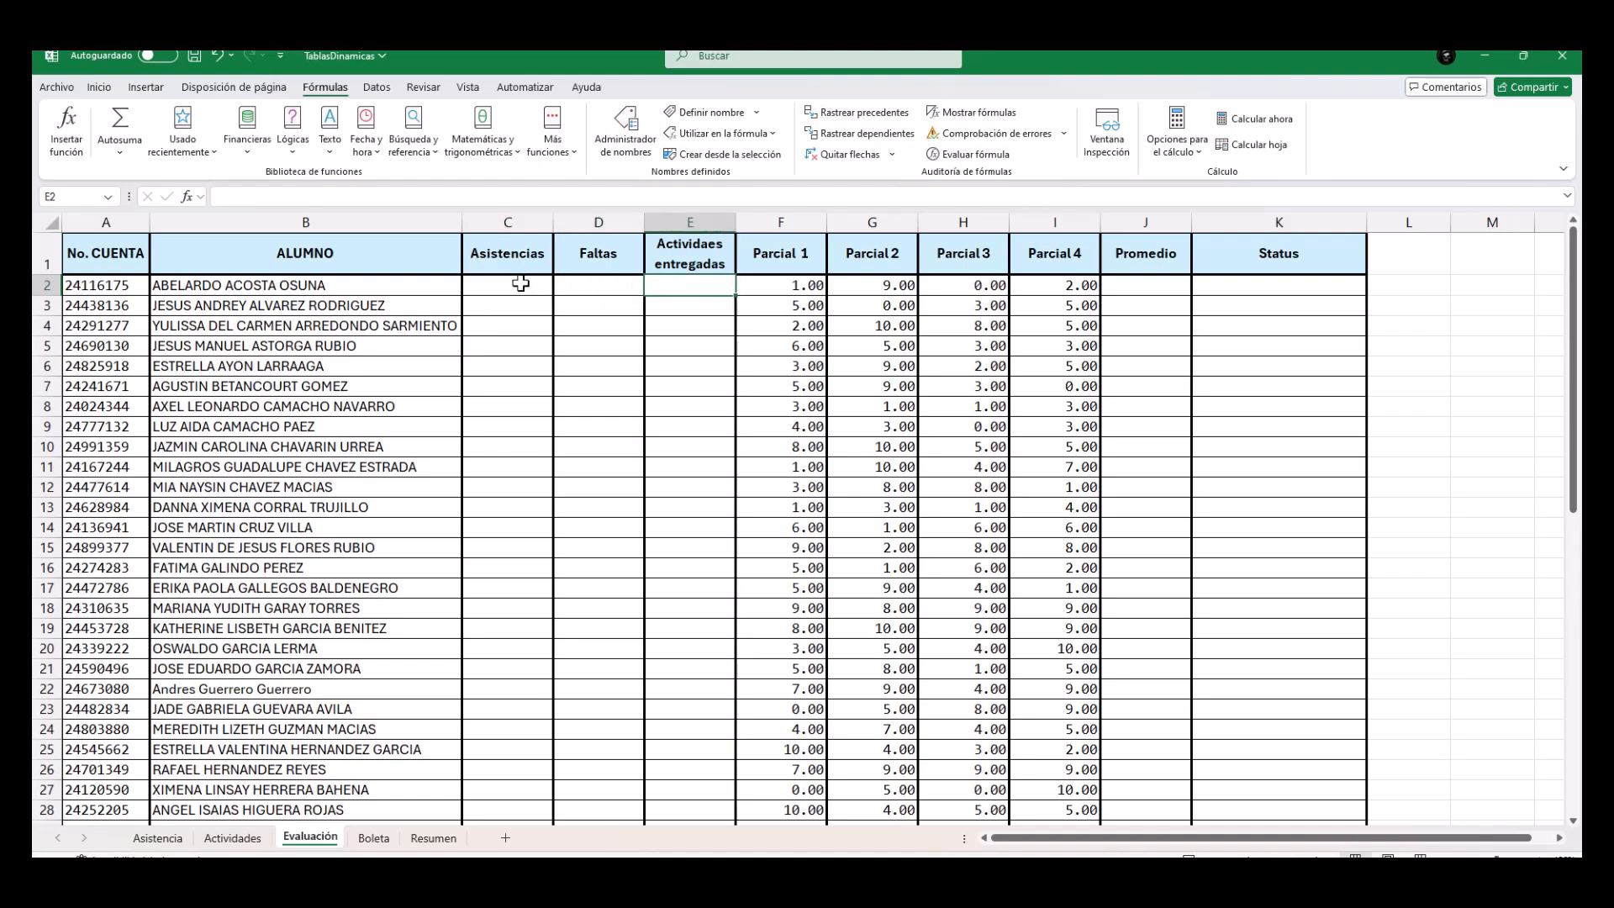
Examine the session marks in Asistencia and the delivery marks in Actividades against the Evaluación columns C to E.
click(159, 839)
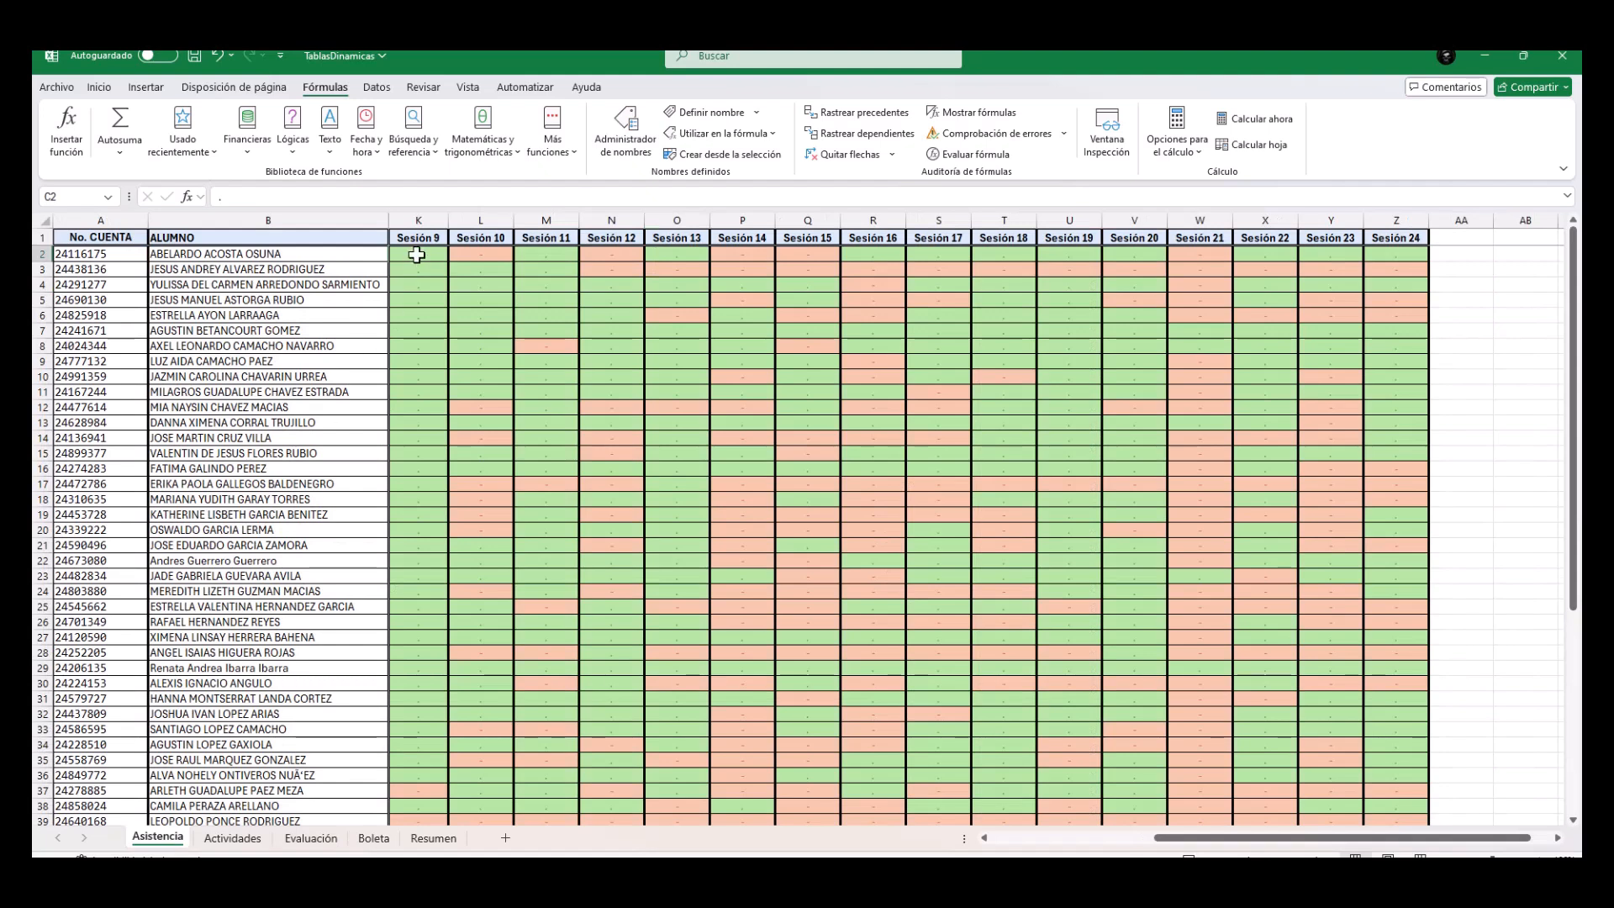
drag(417, 254, 1379, 252)
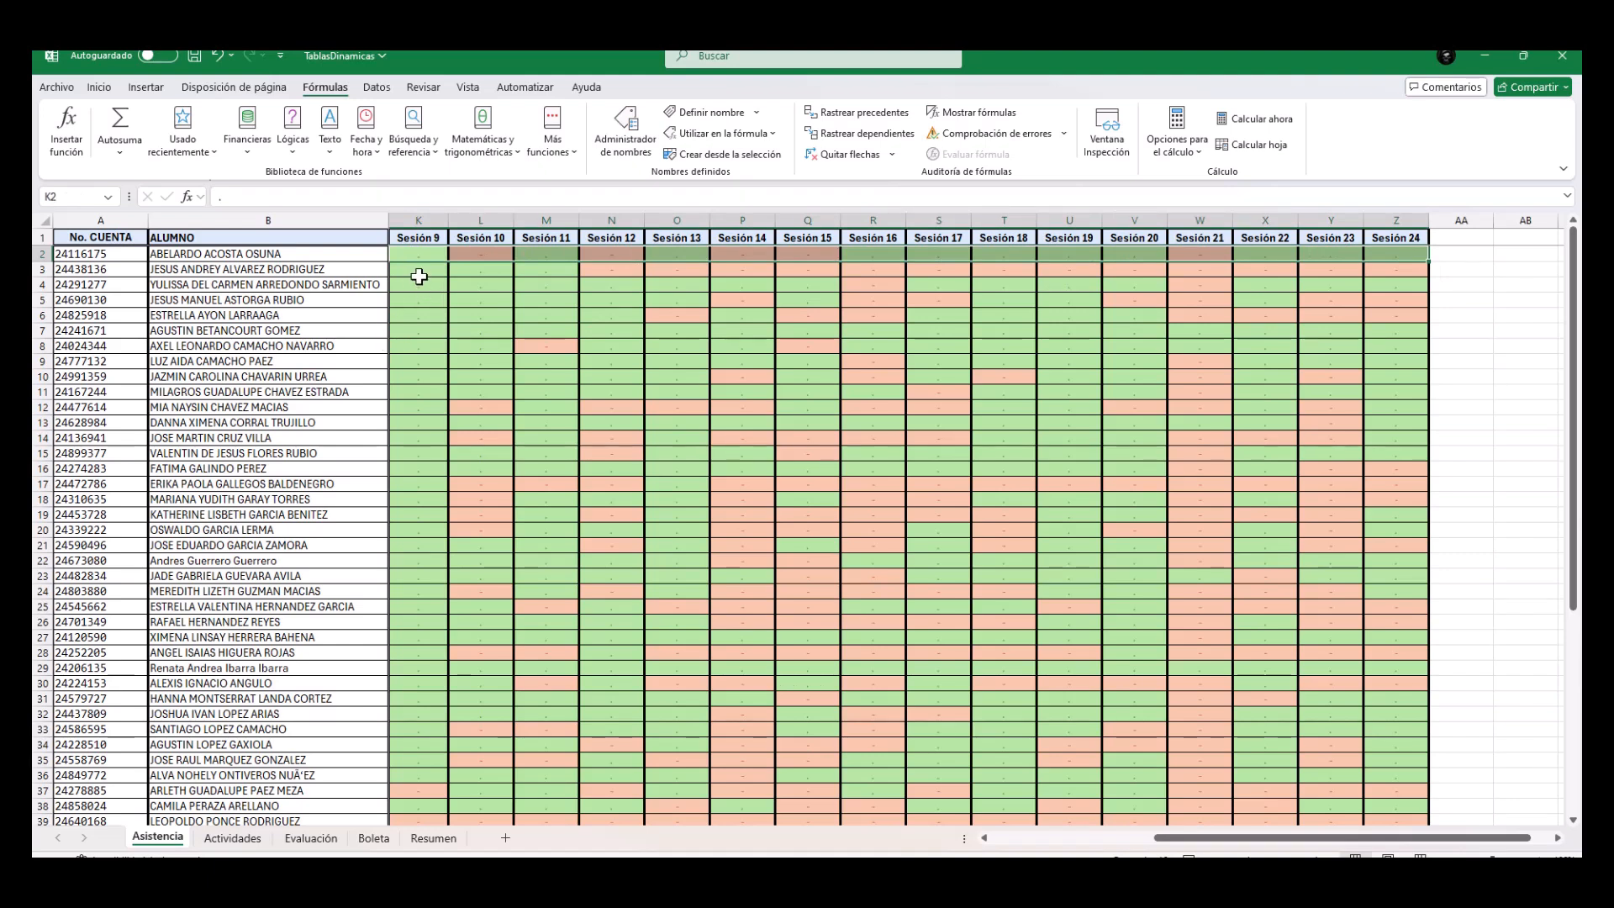
click(245, 843)
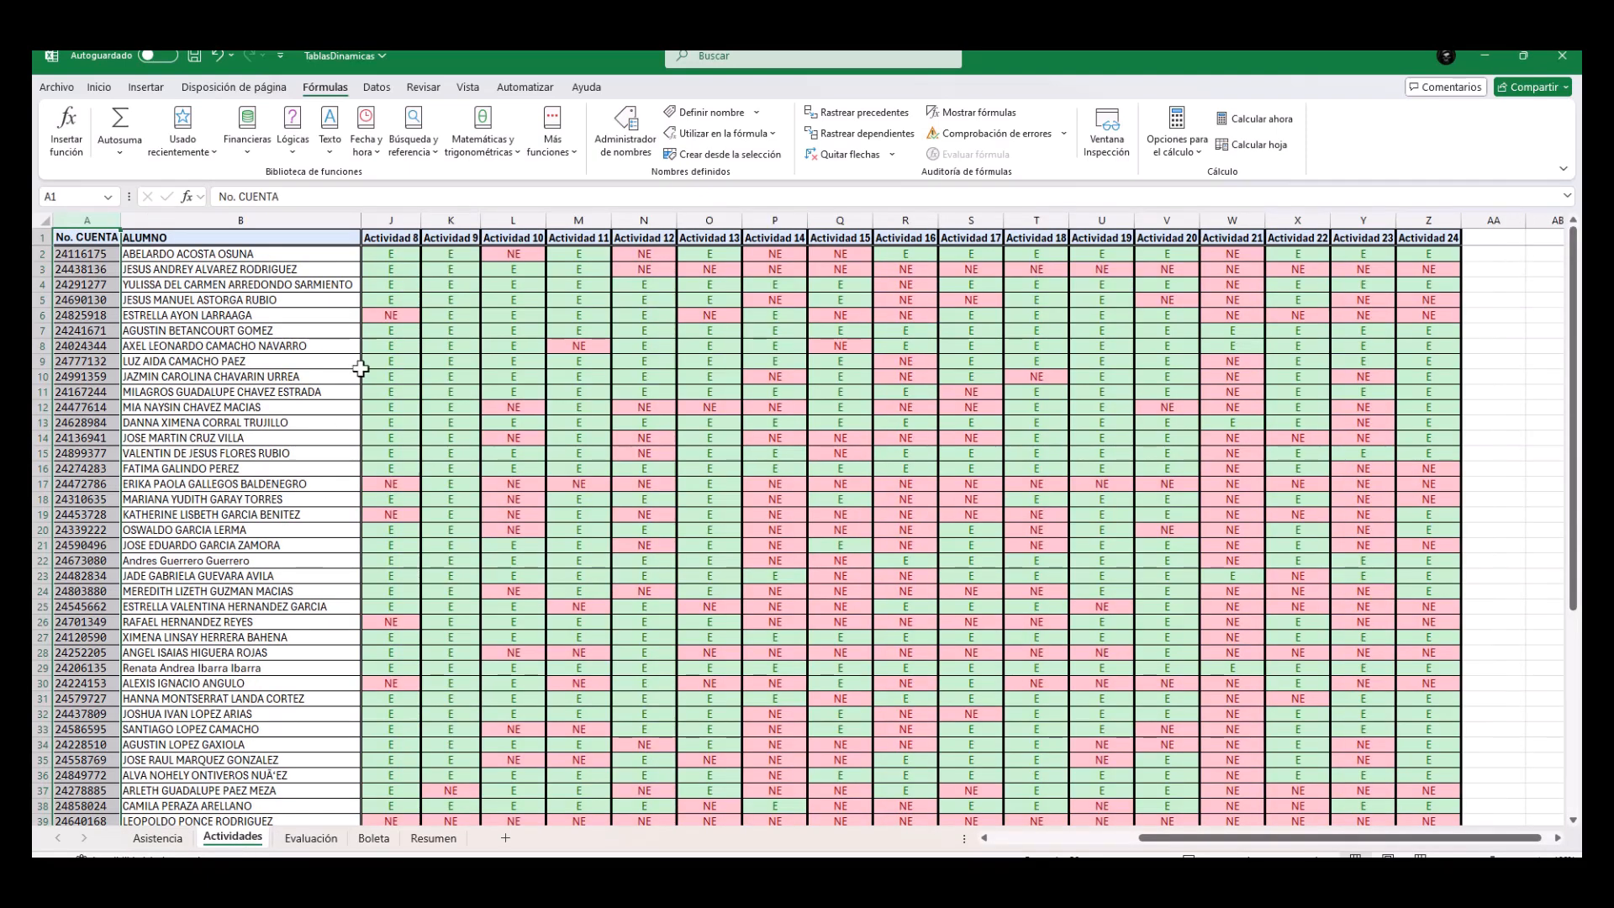
click(390, 252)
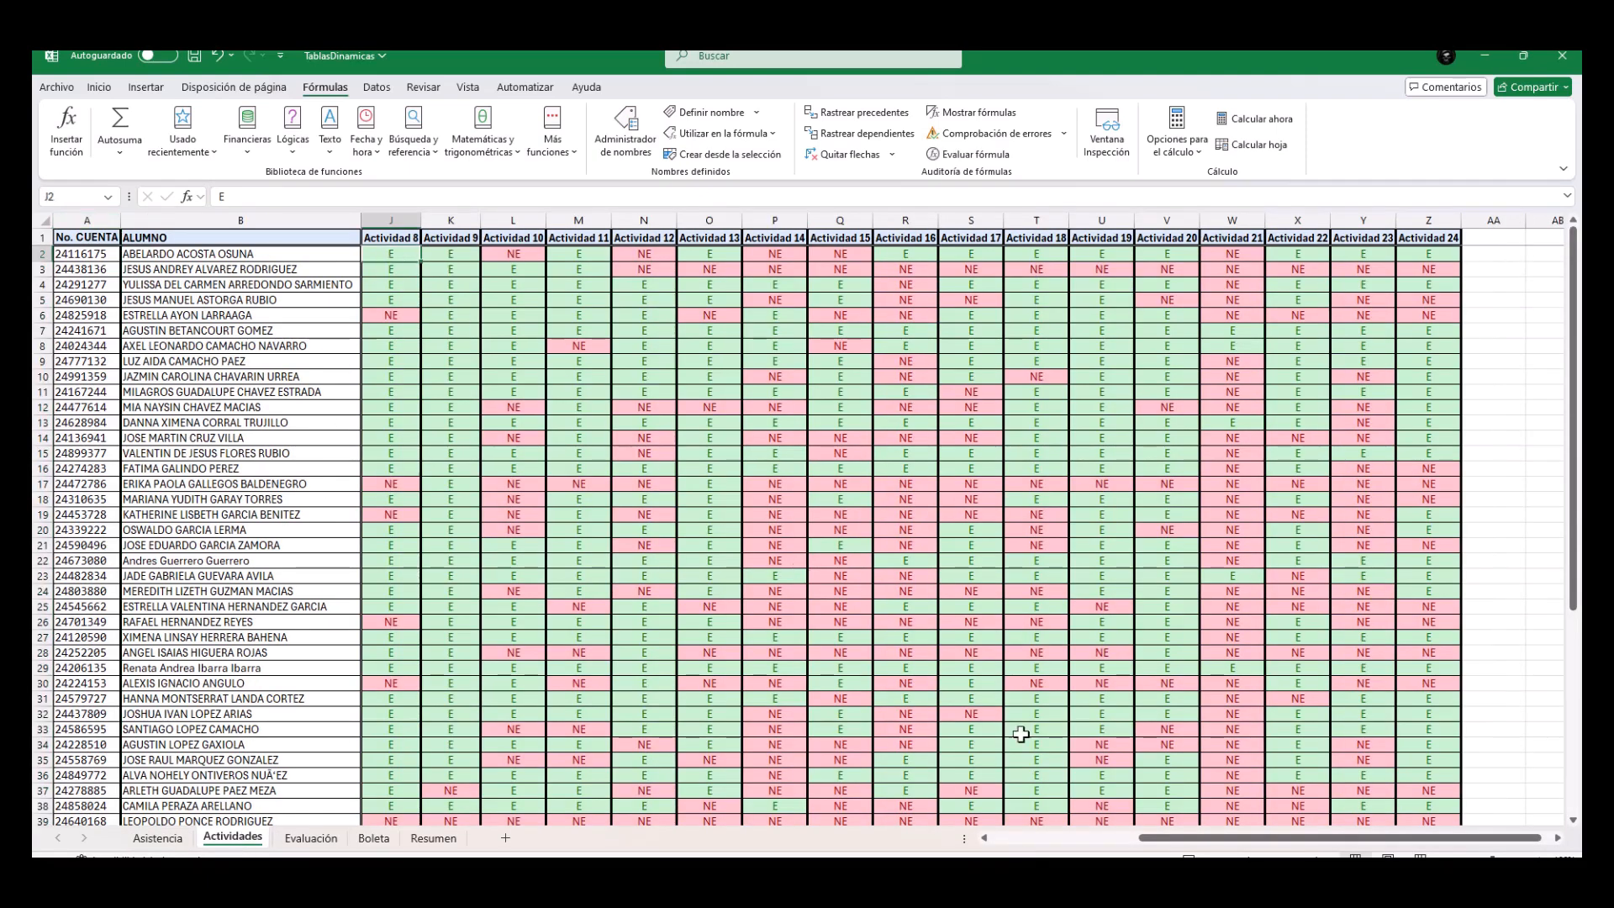
drag(1158, 838, 1009, 847)
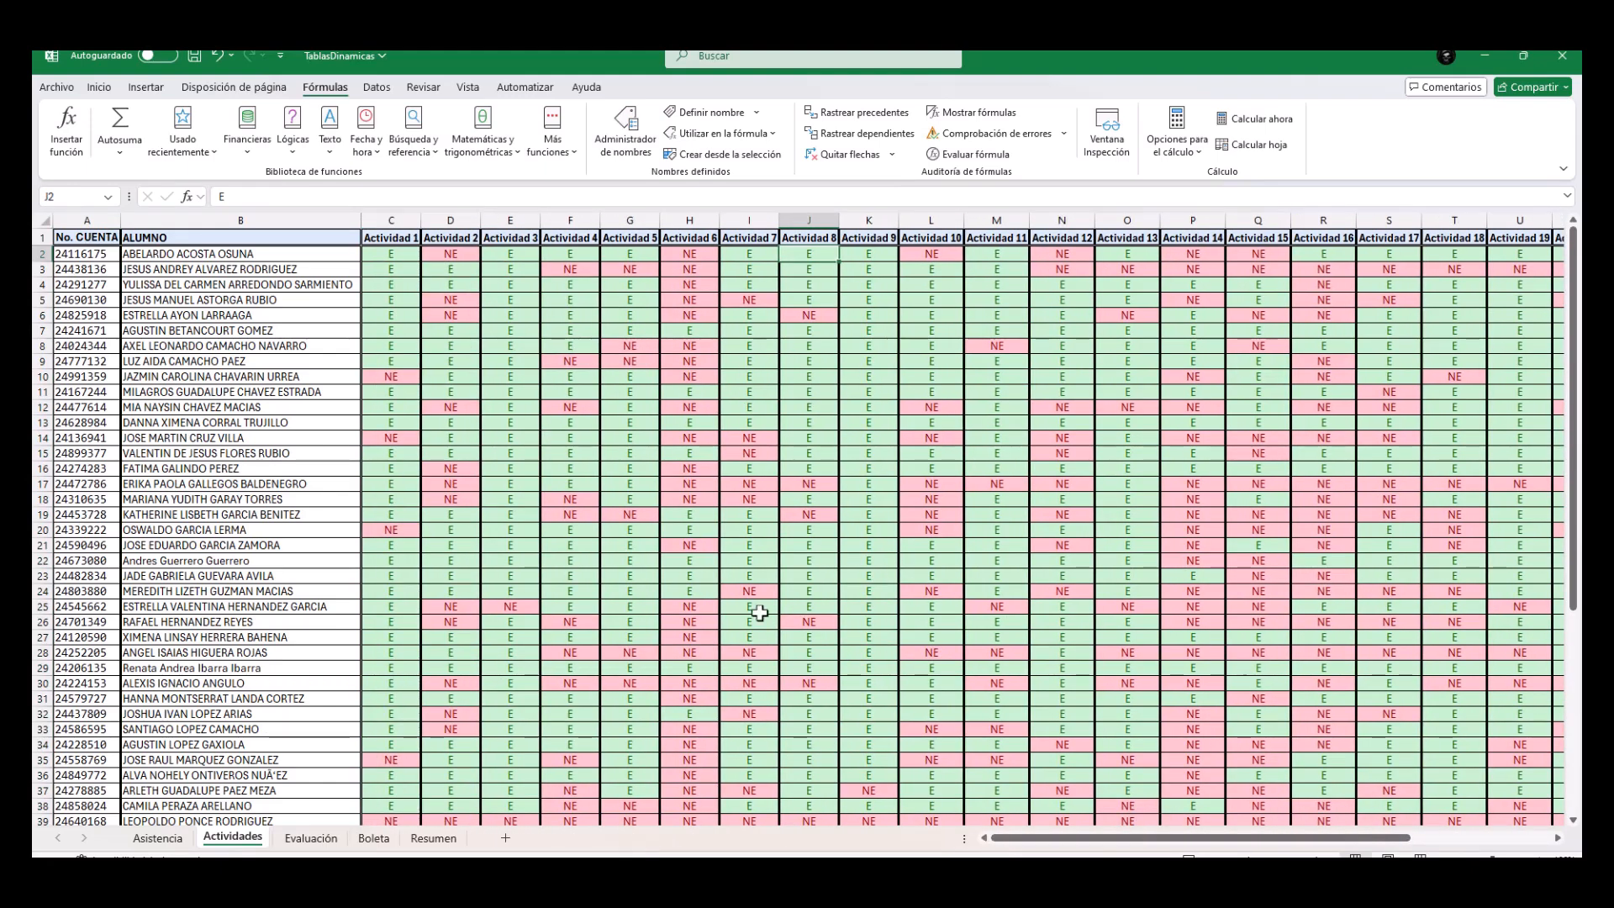
click(389, 253)
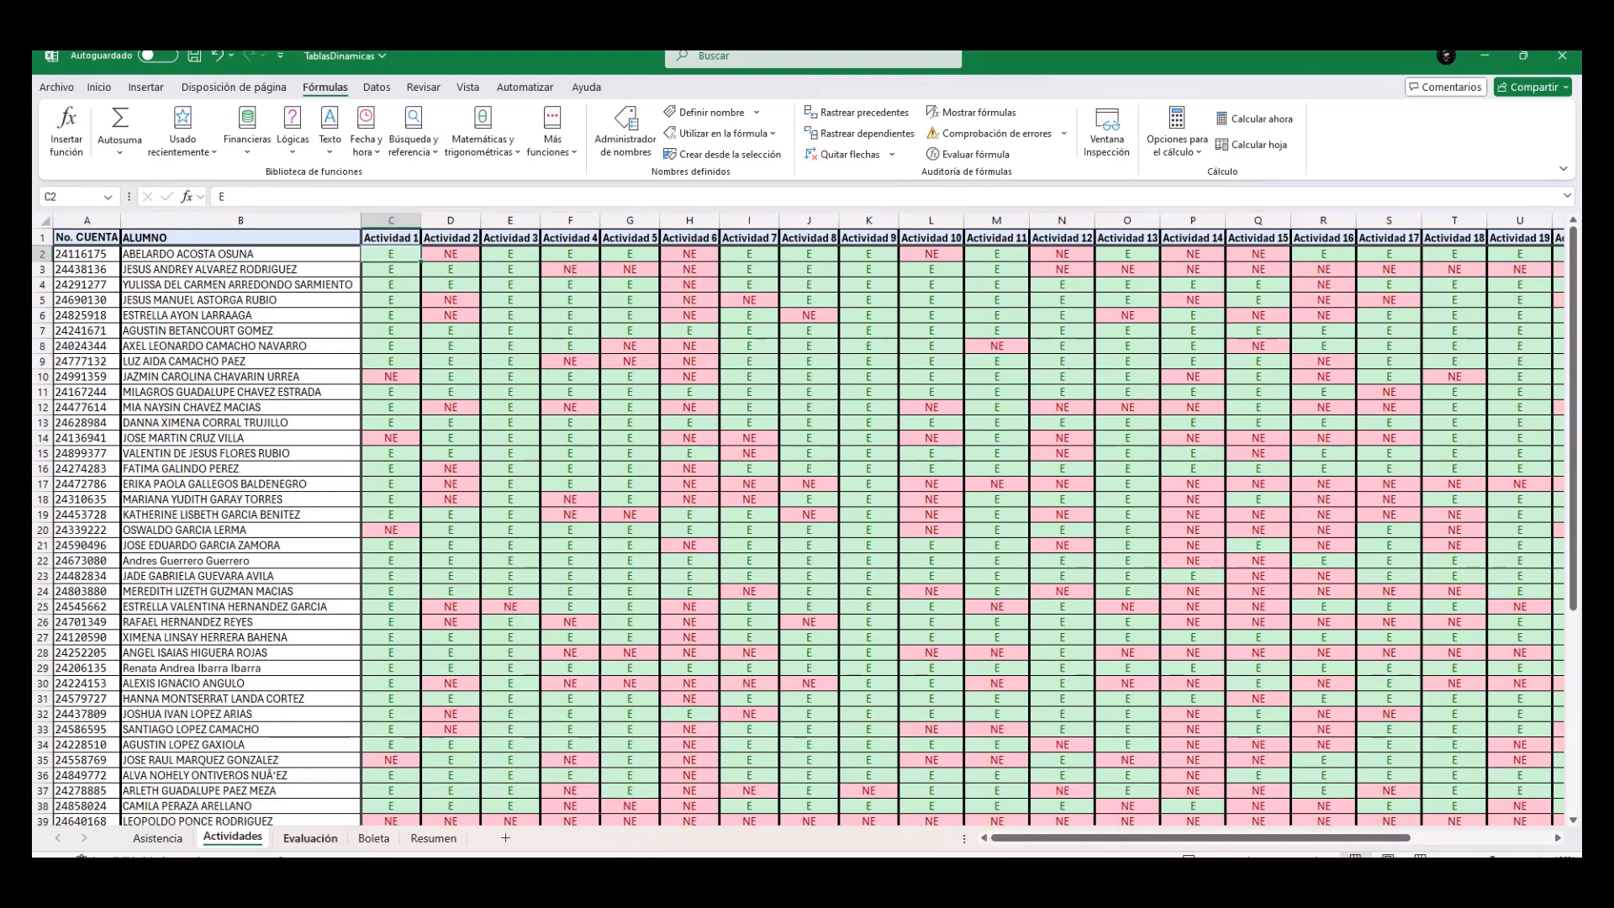
click(148, 839)
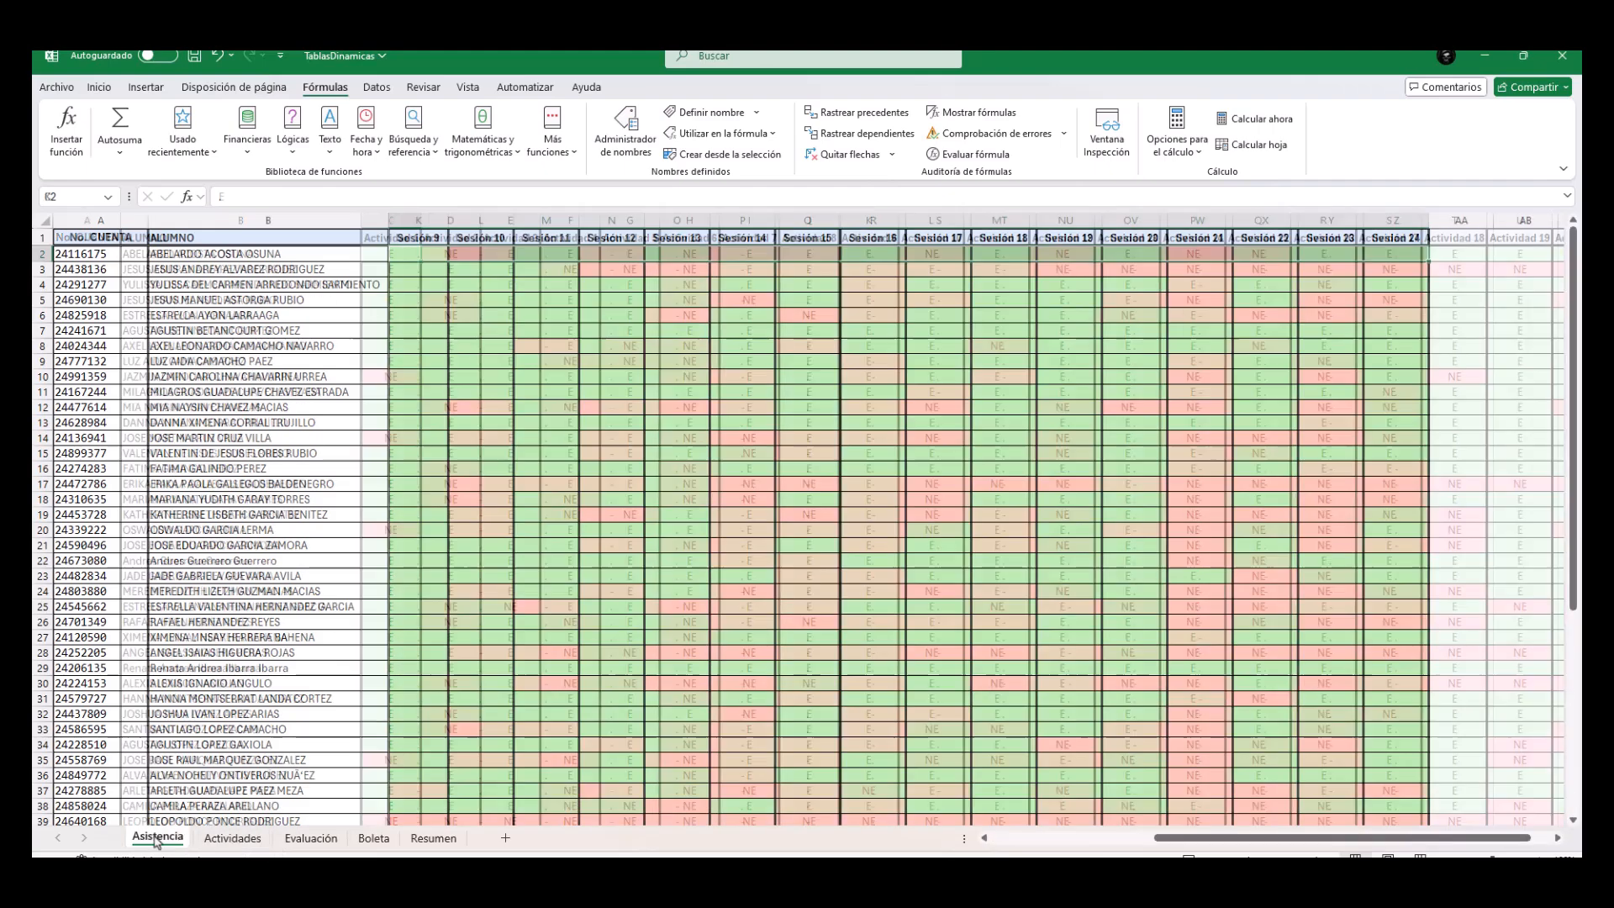
click(225, 843)
click(157, 838)
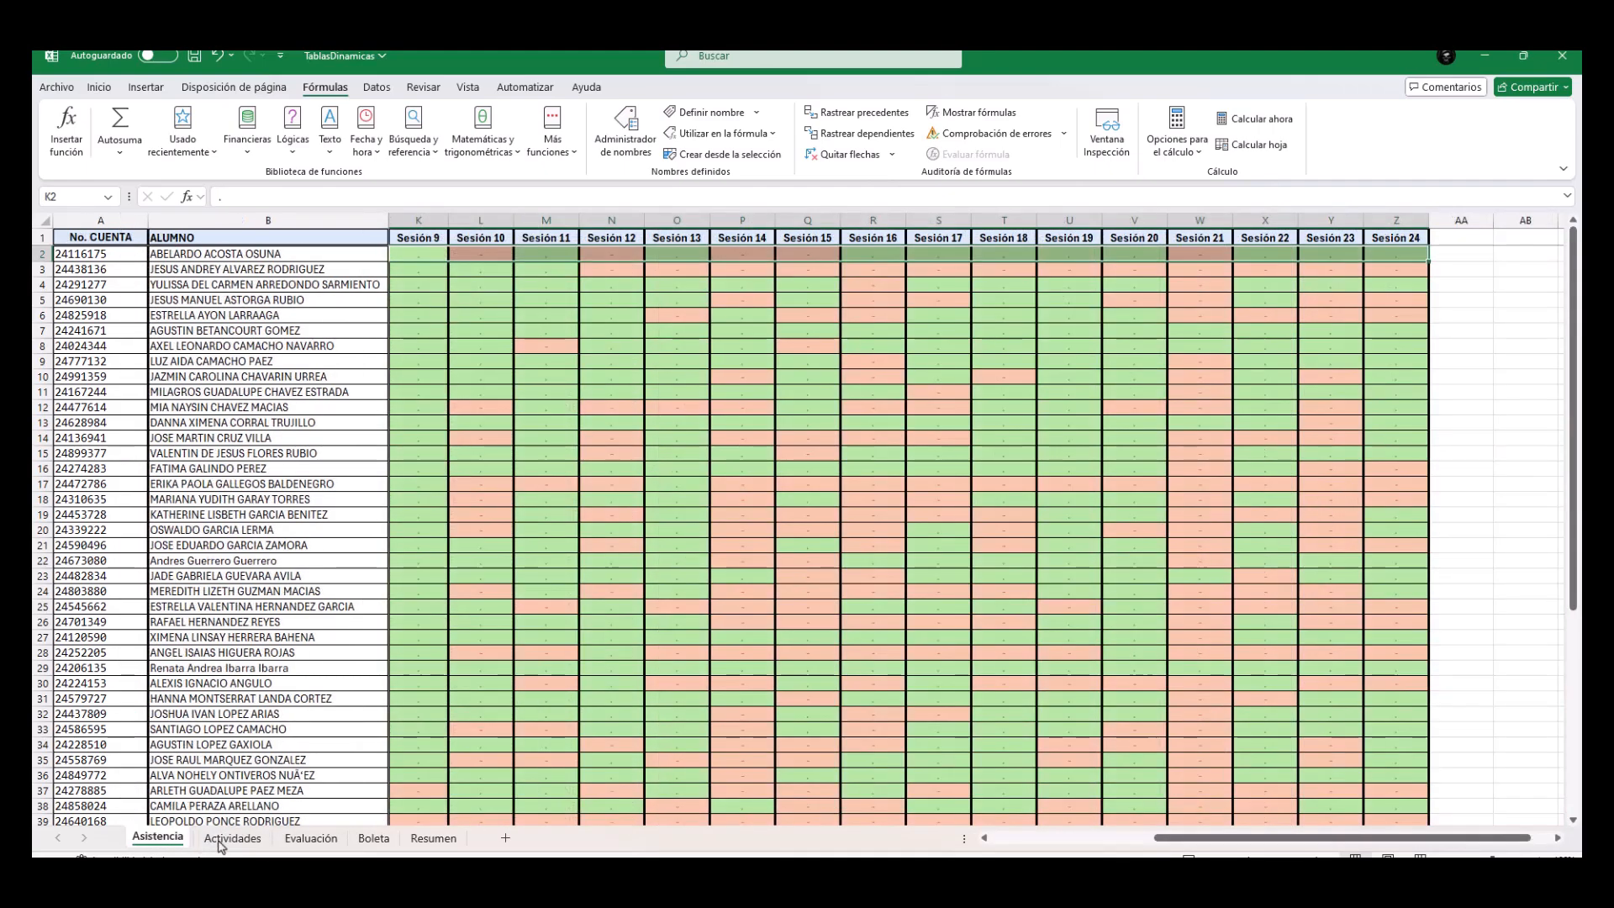
click(310, 838)
drag(502, 287, 669, 535)
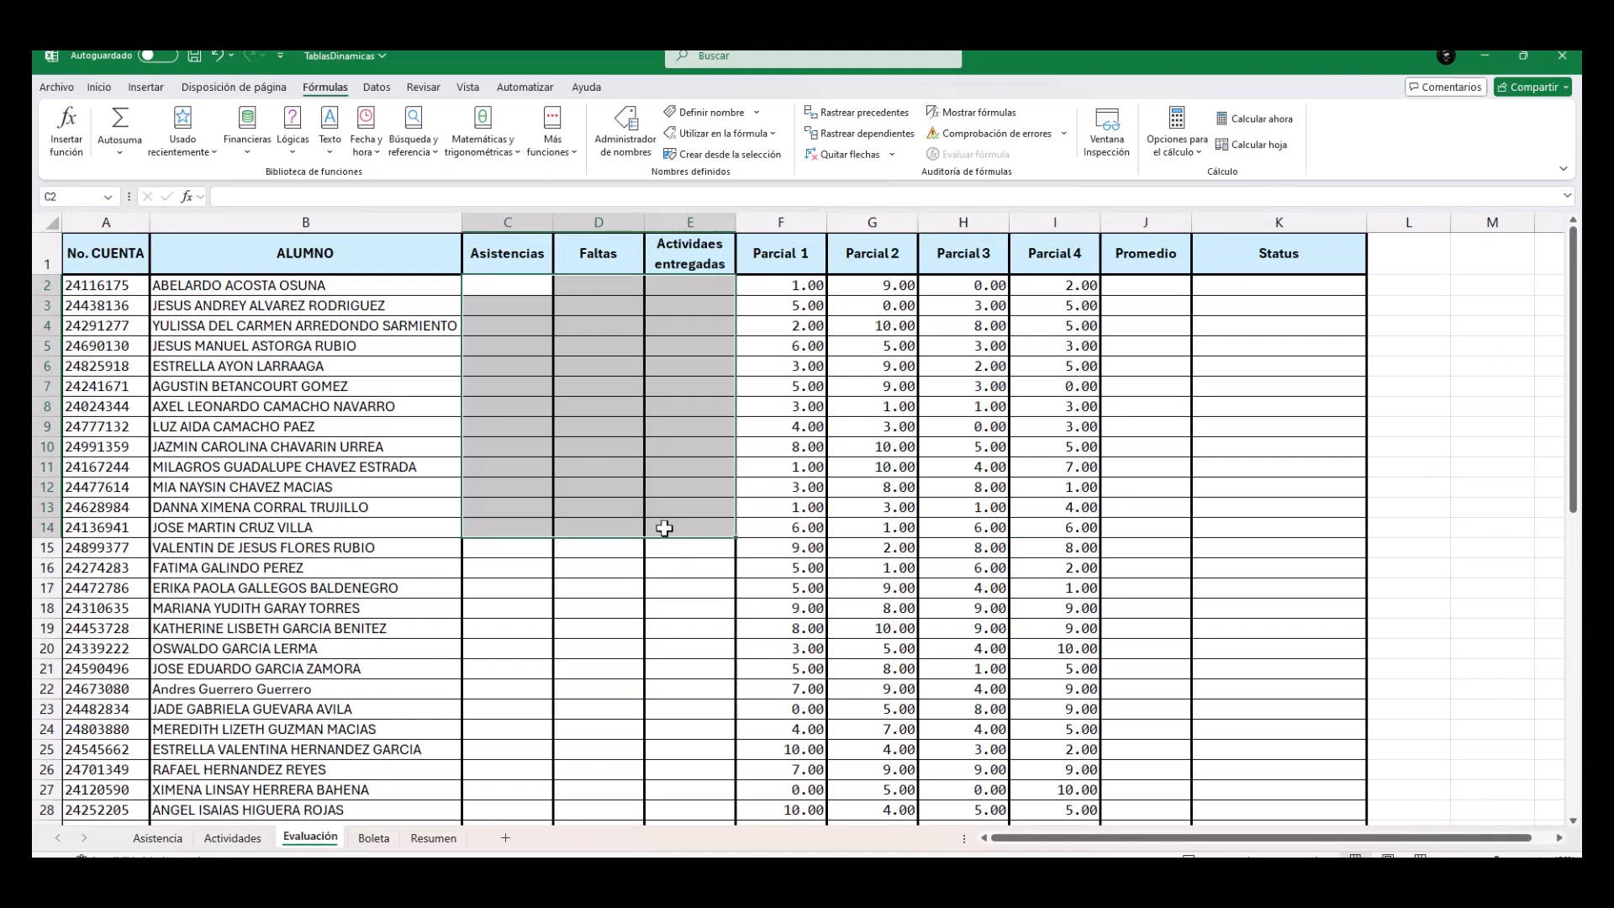
Insert the CONTAR.SI function in the first student's Asistencias cell, C2, finding it by searching all functions for "Contar".
click(511, 288)
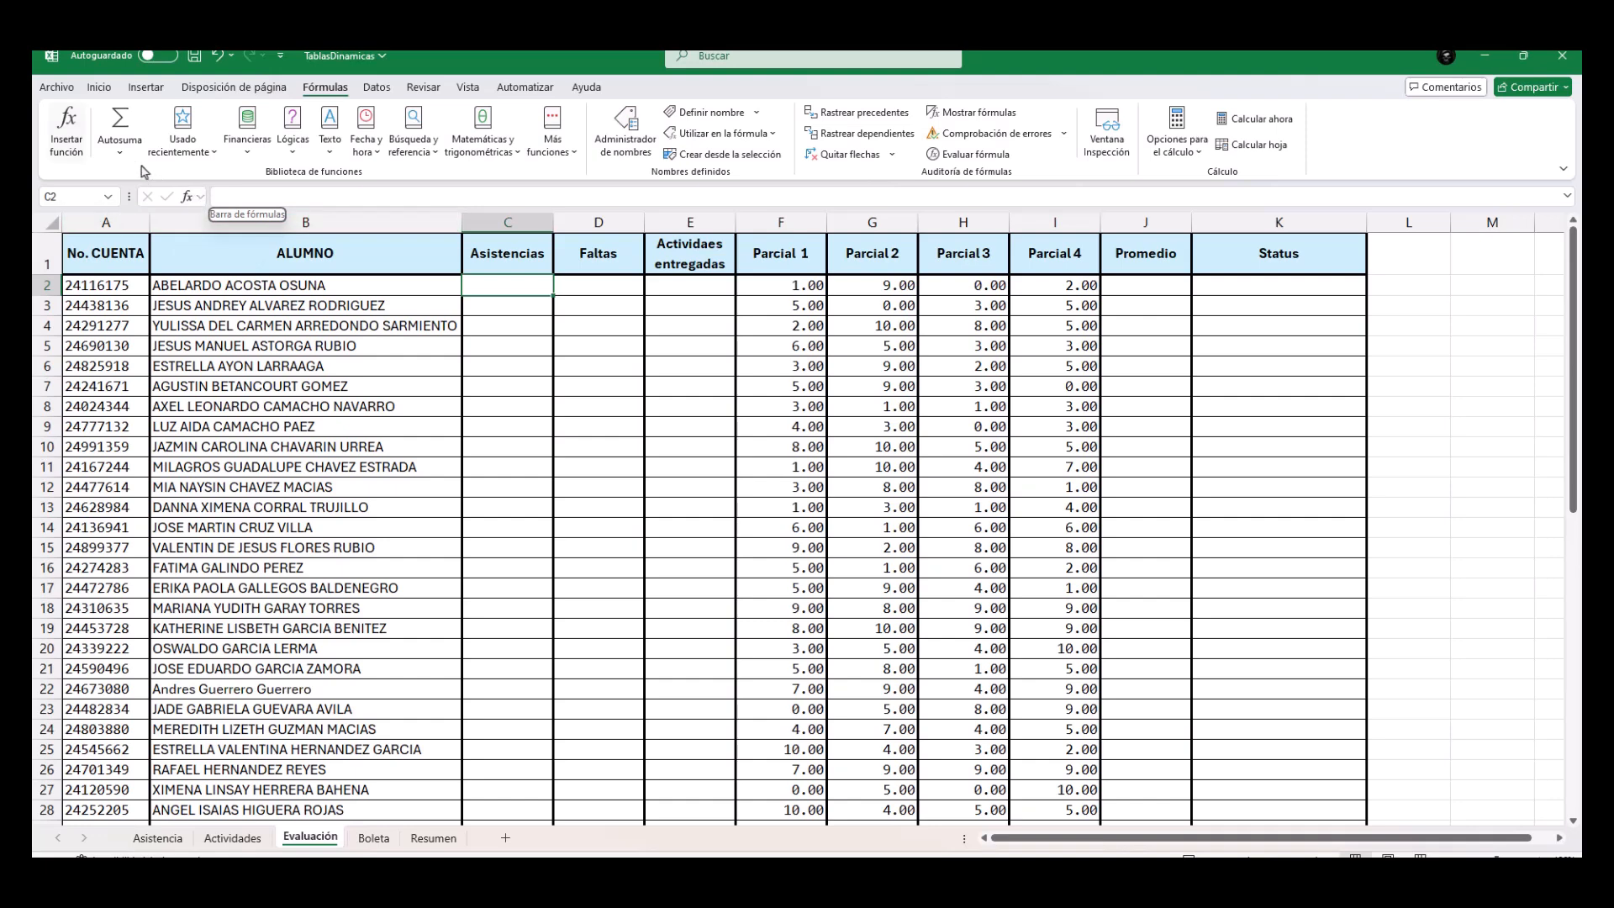
click(73, 128)
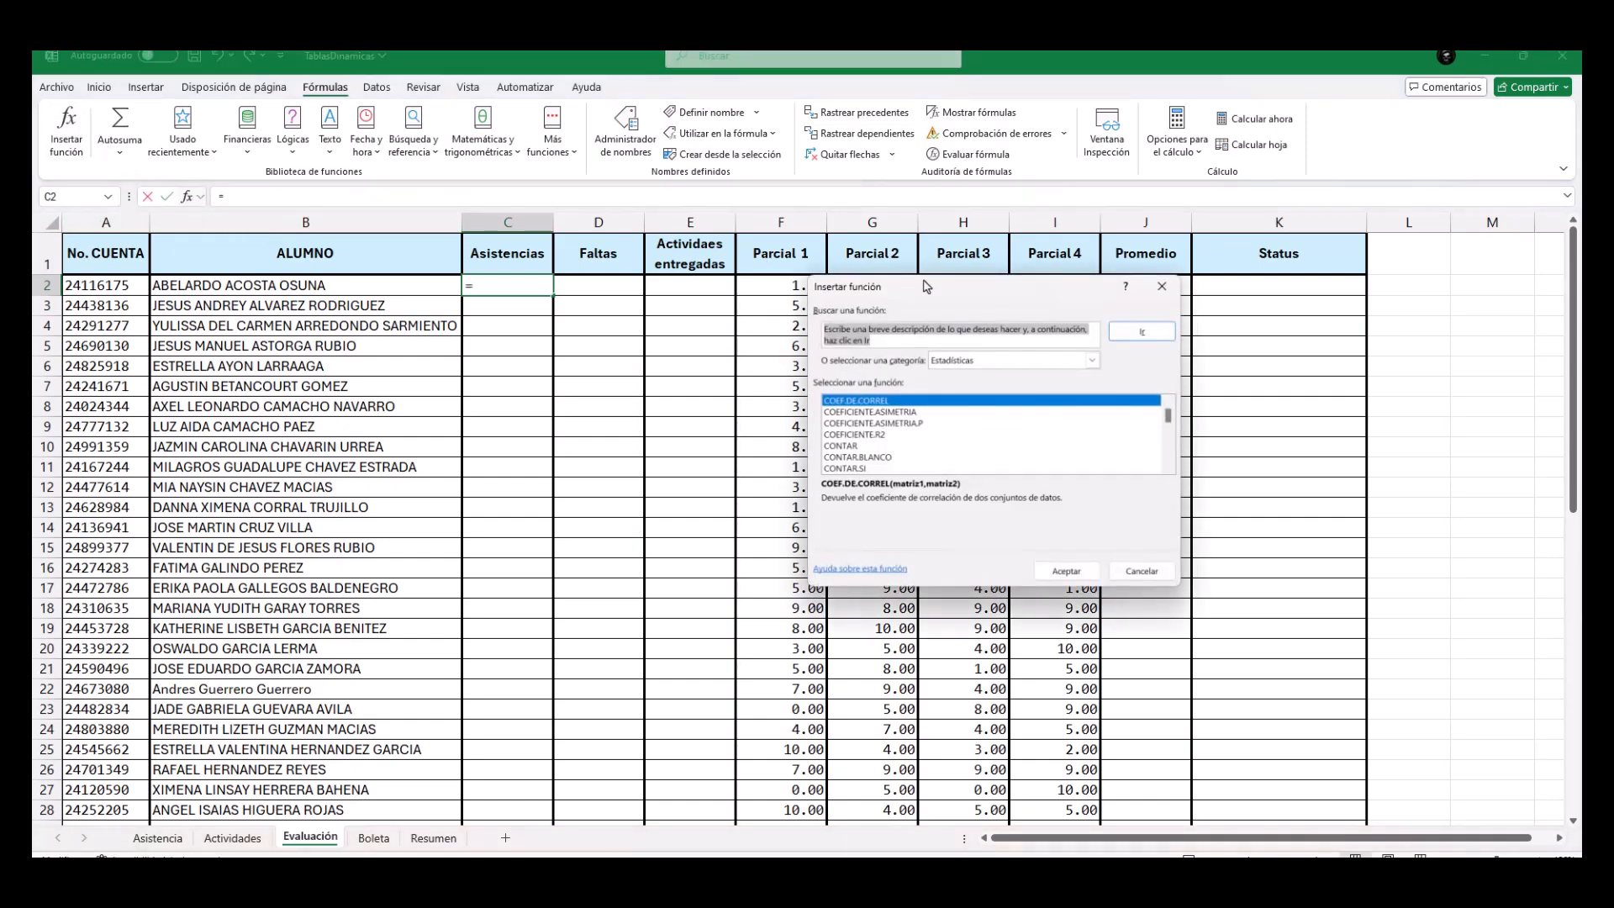
drag(956, 291, 412, 330)
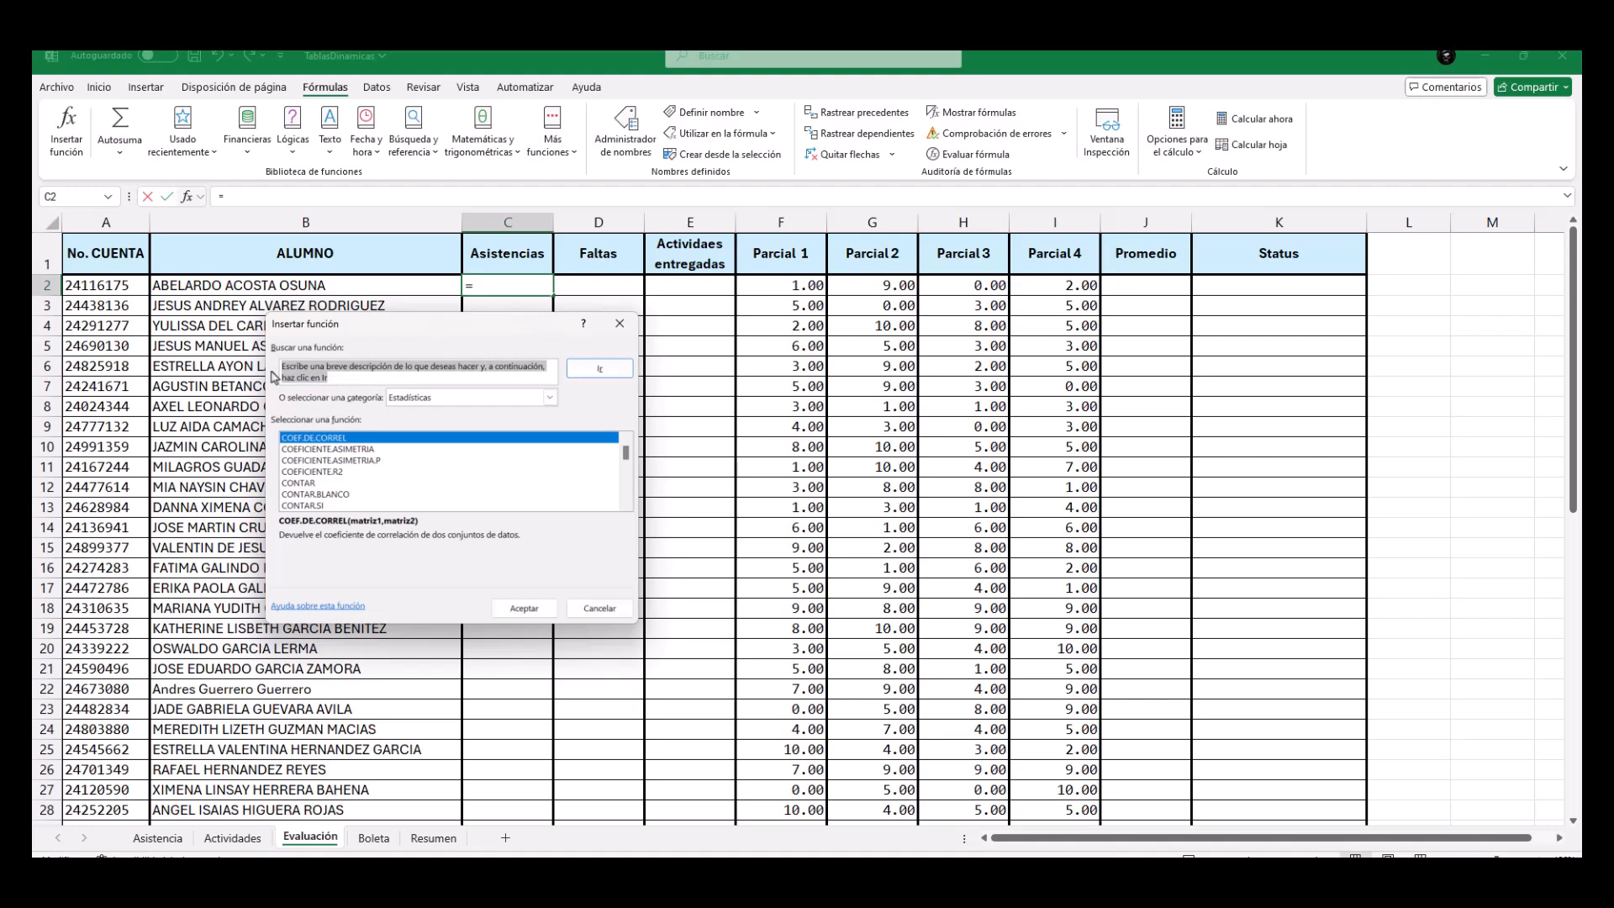
text(Contar)
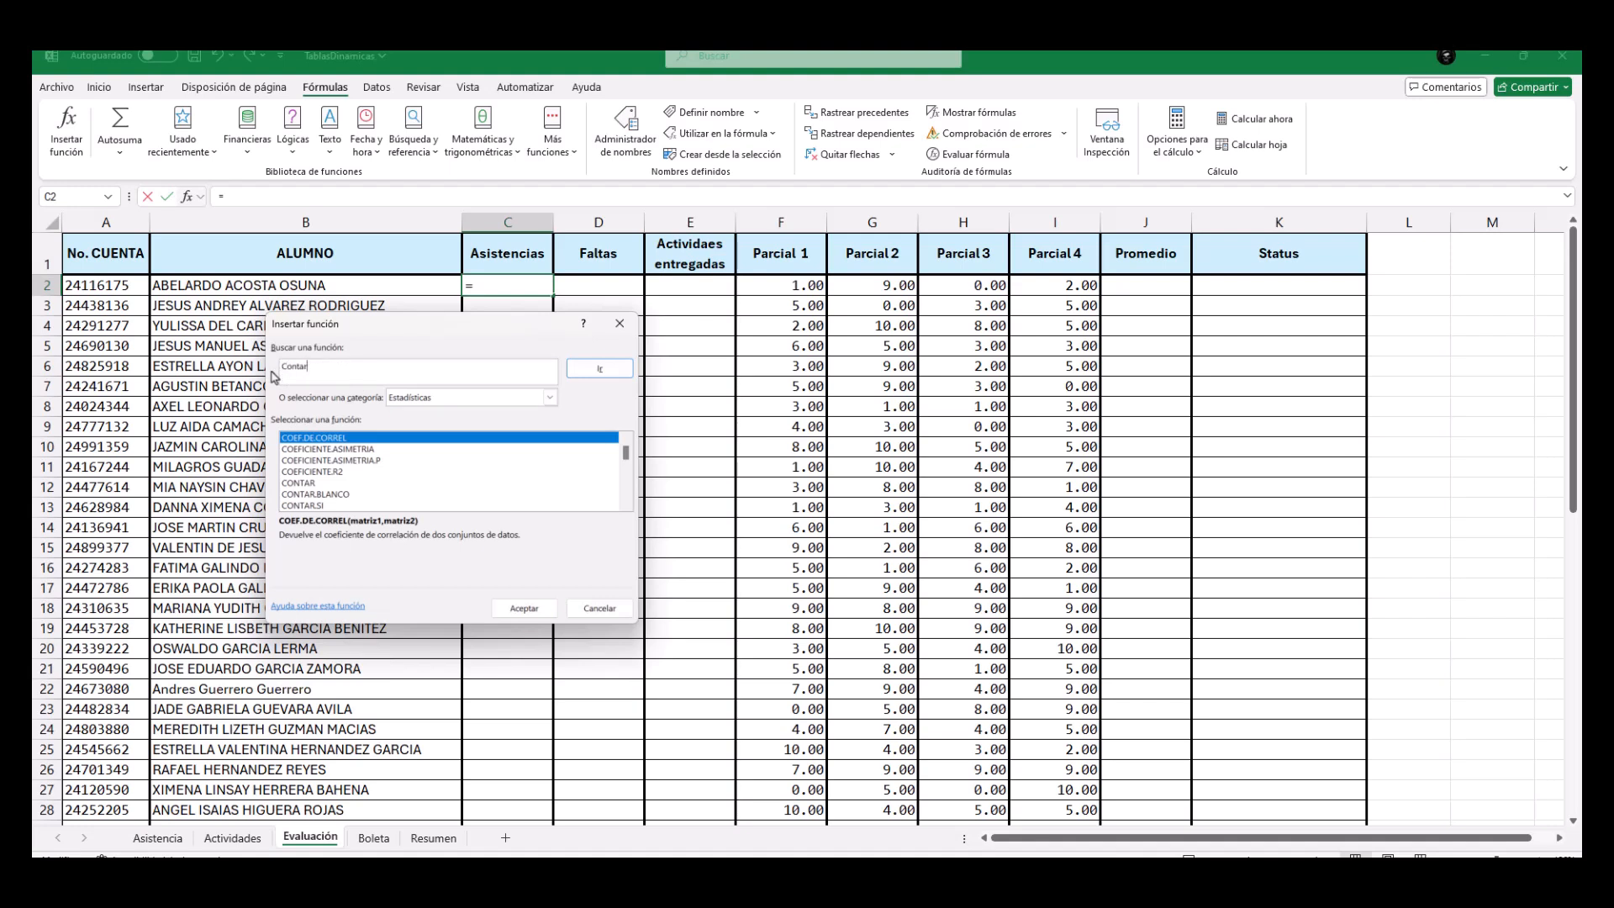
click(549, 398)
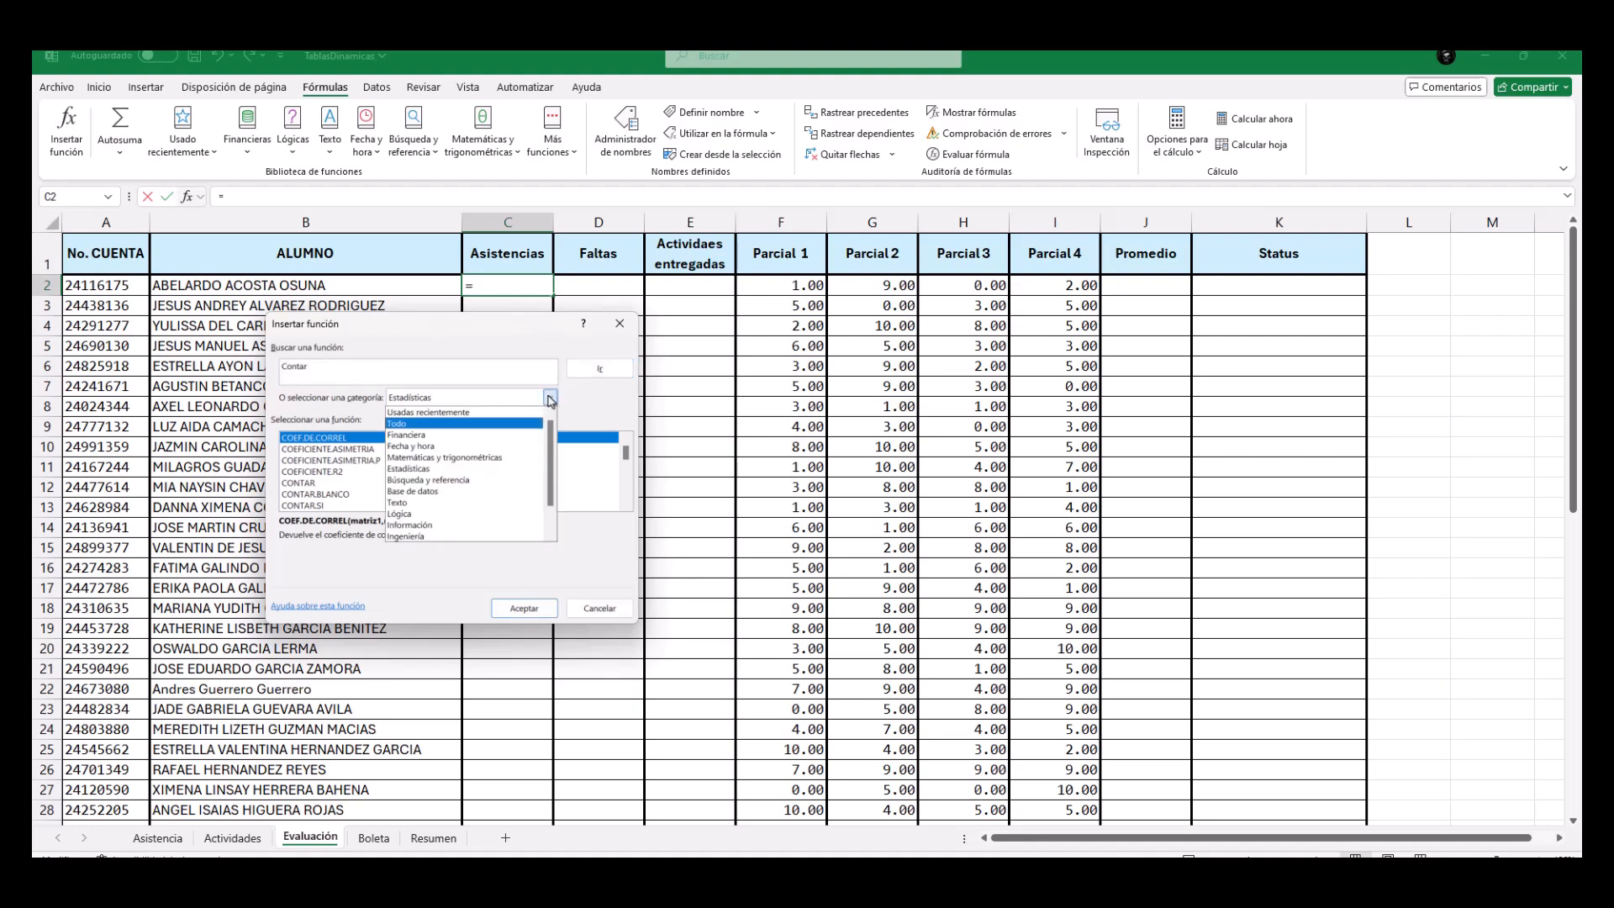
click(403, 423)
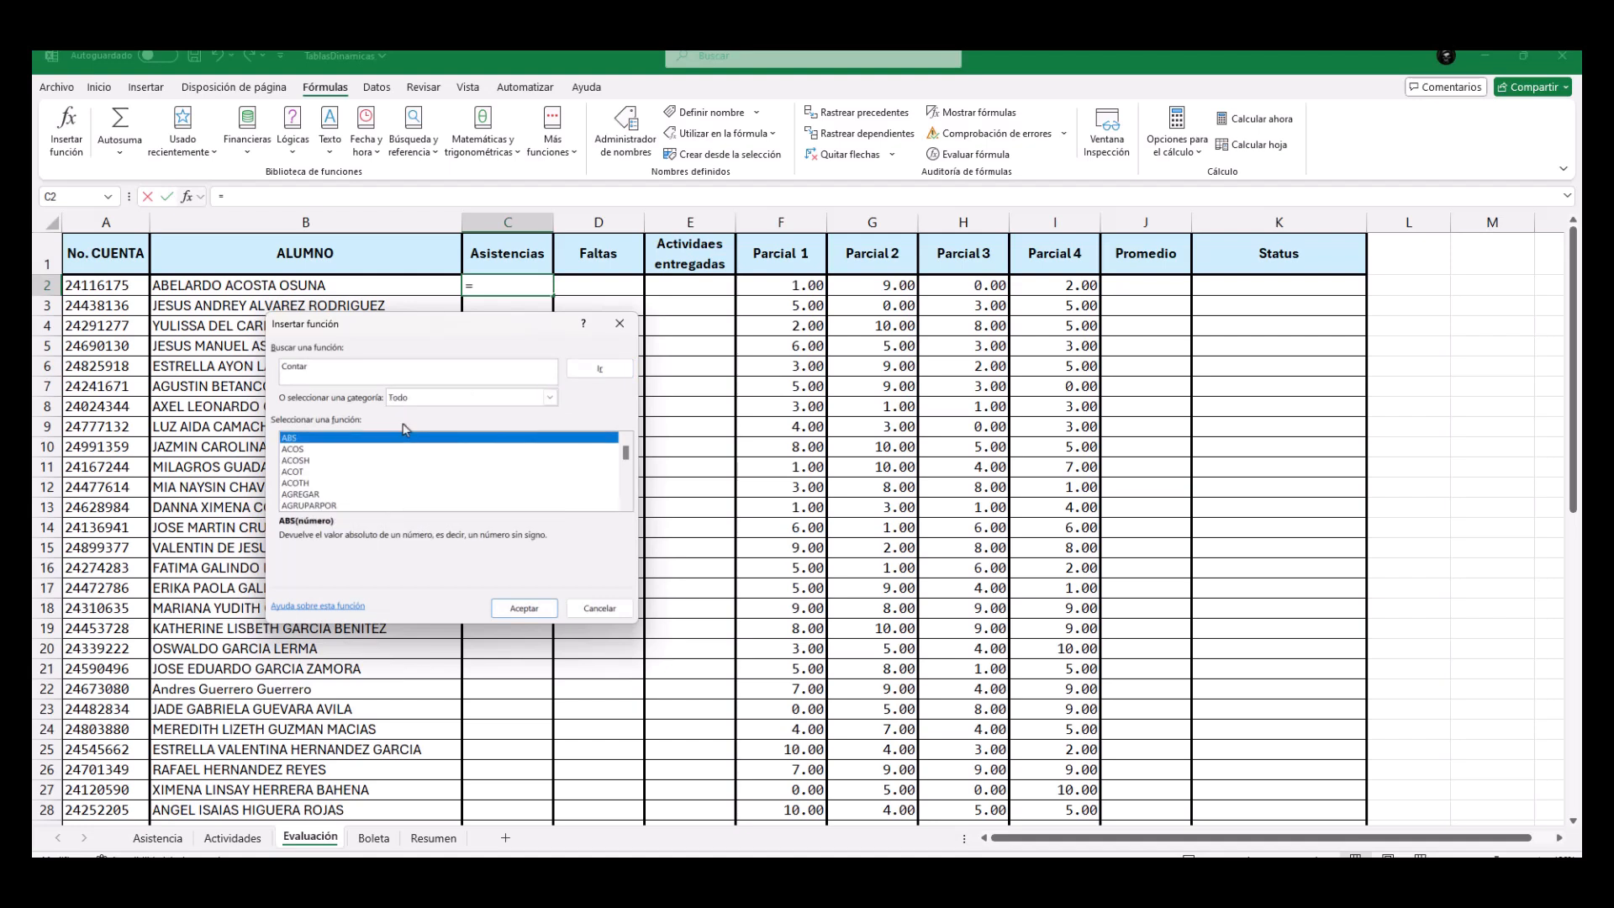
click(601, 376)
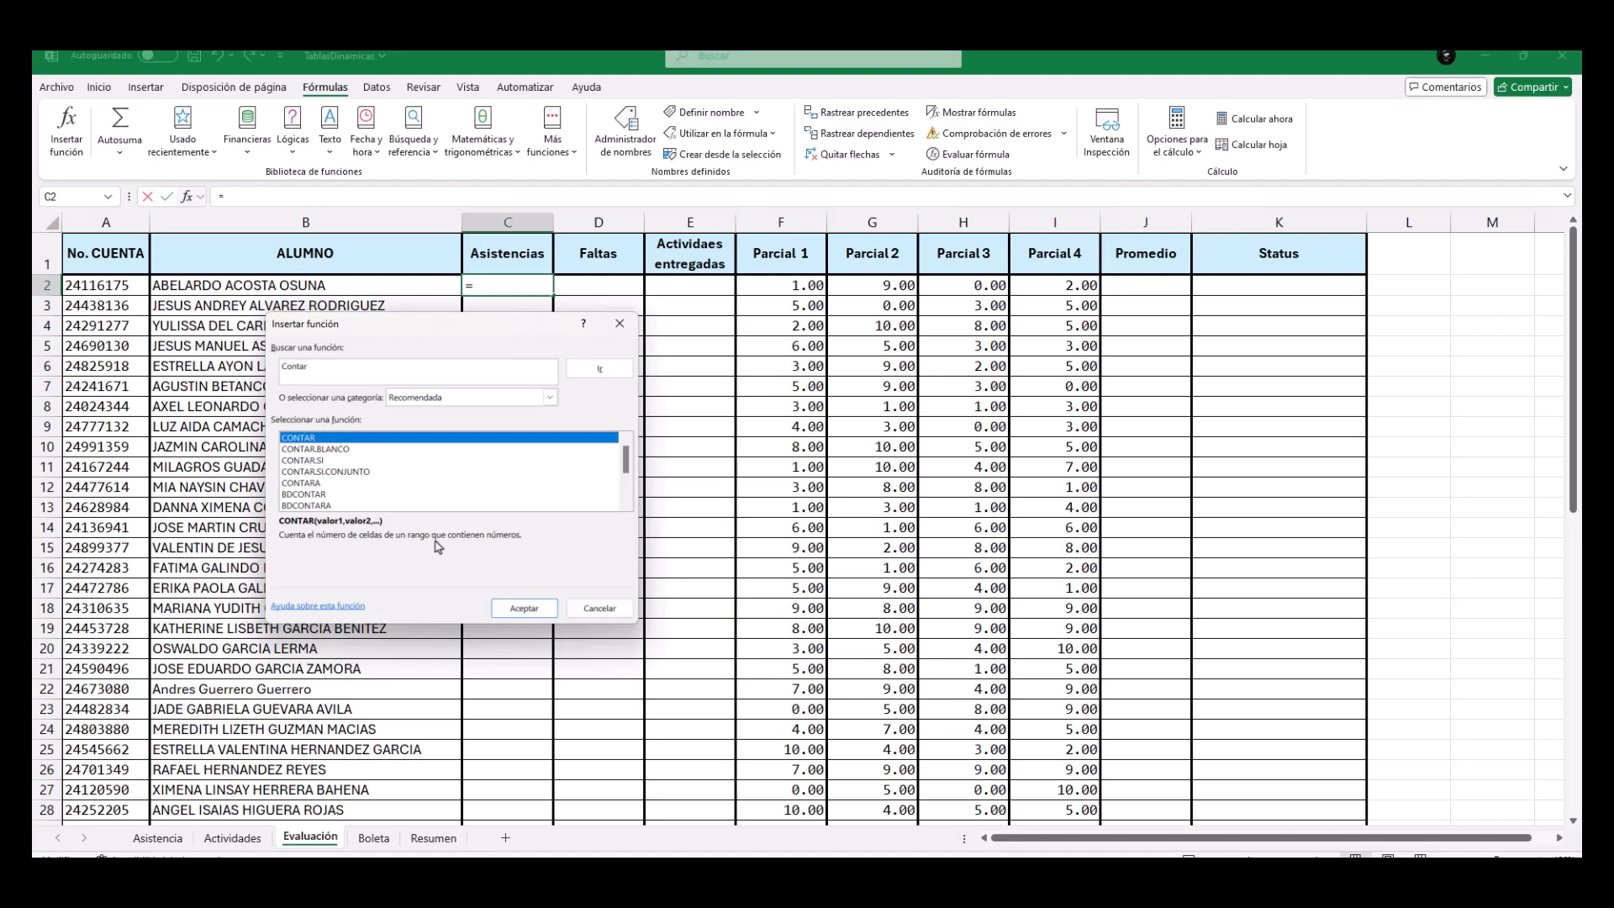
click(331, 449)
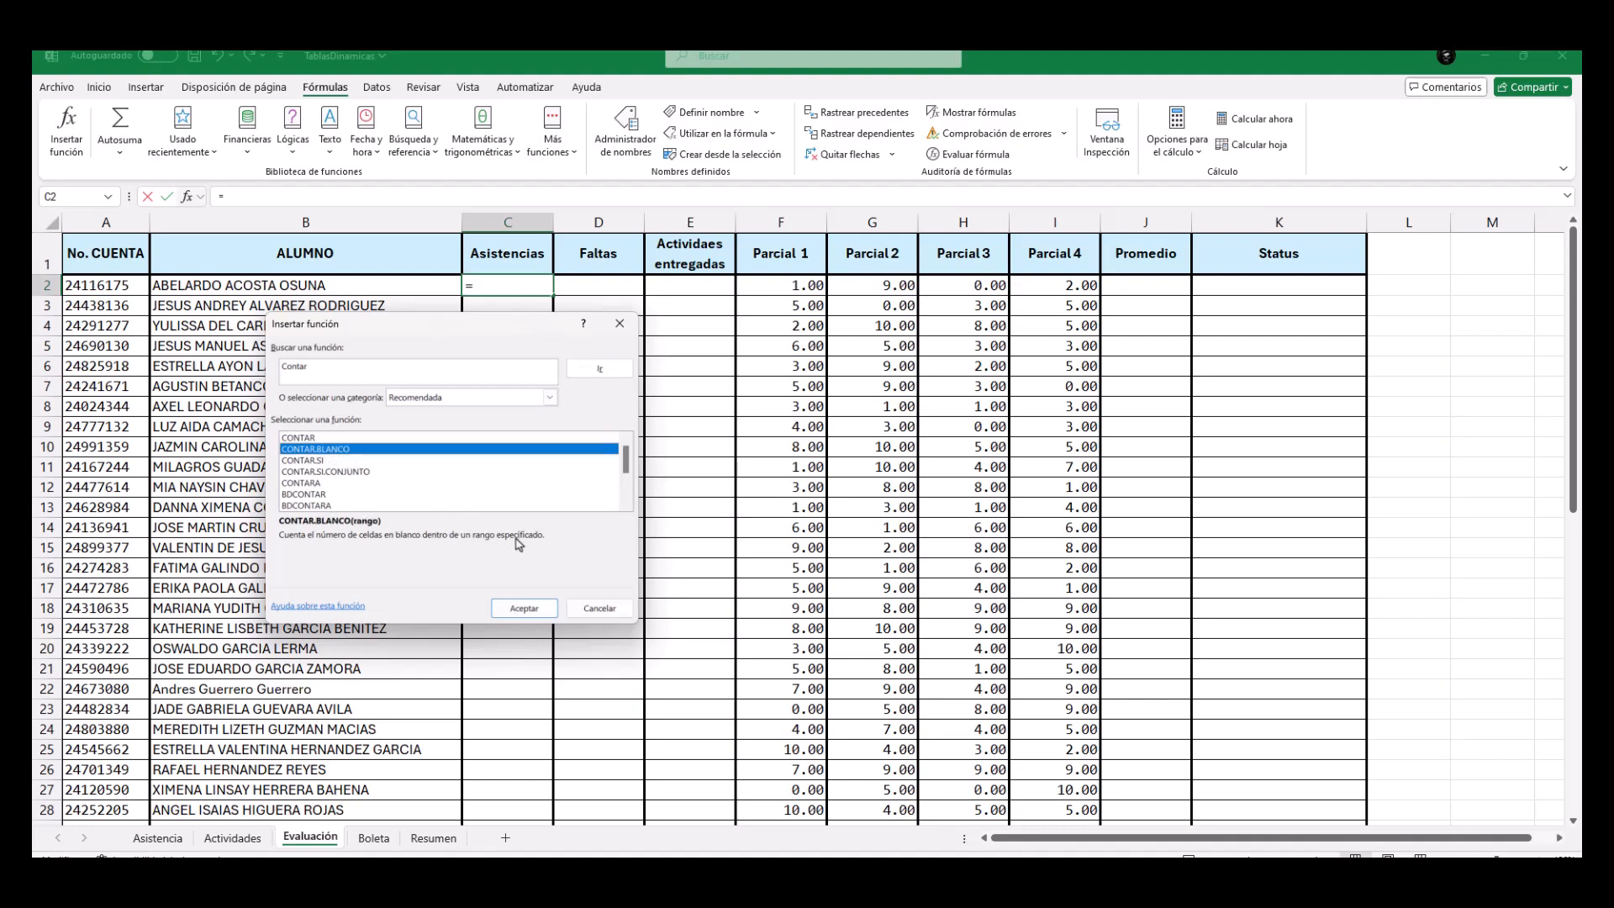
click(309, 462)
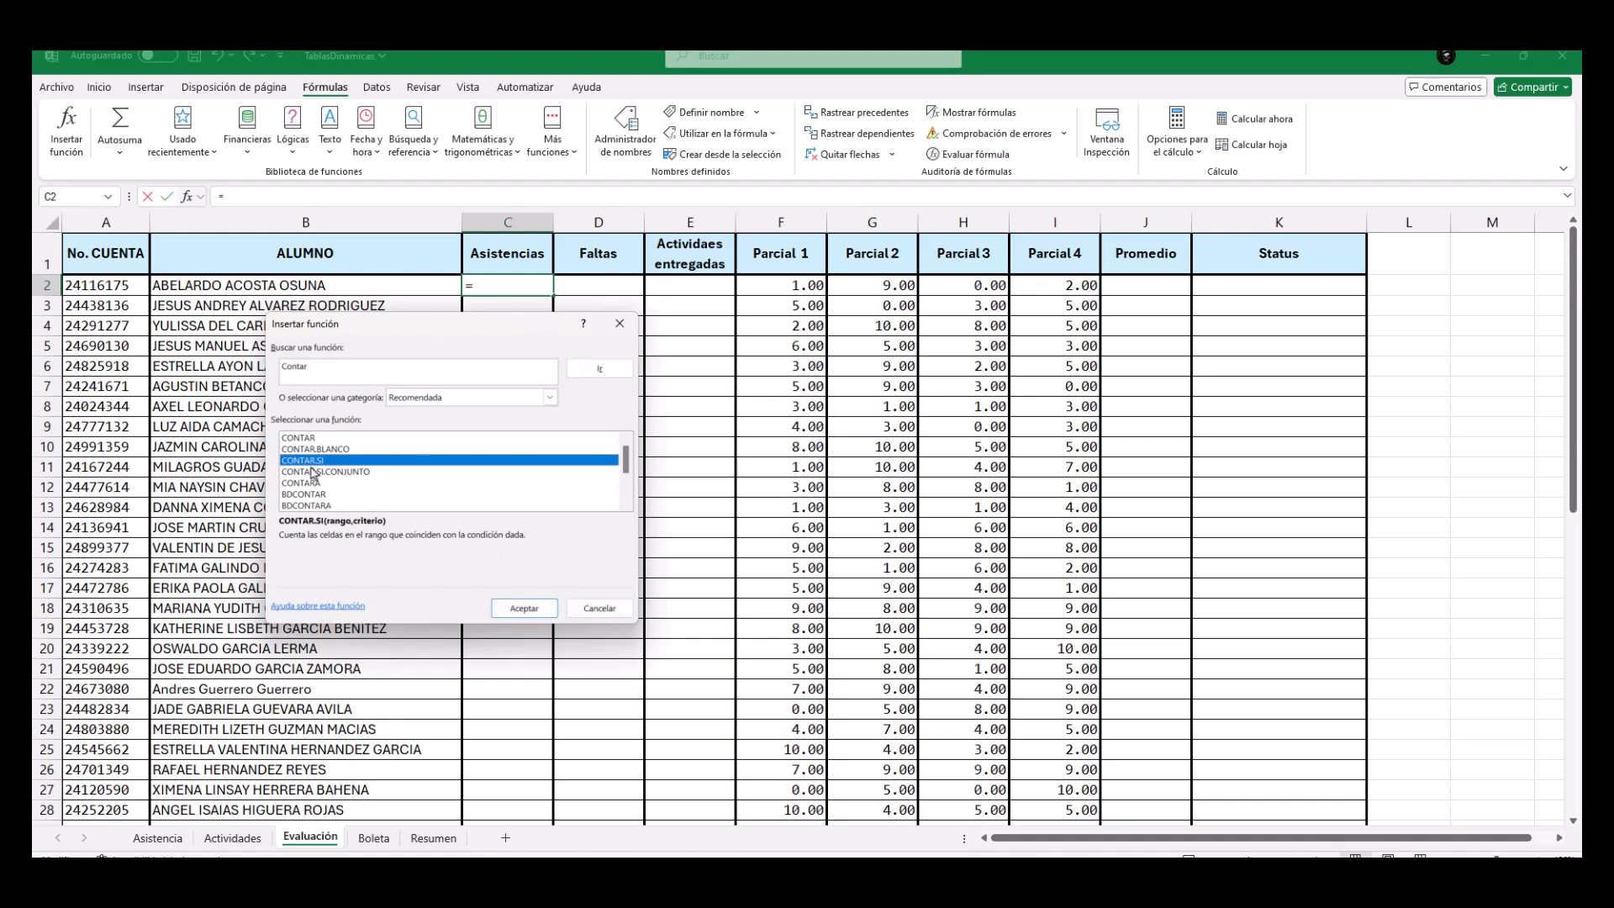
click(524, 608)
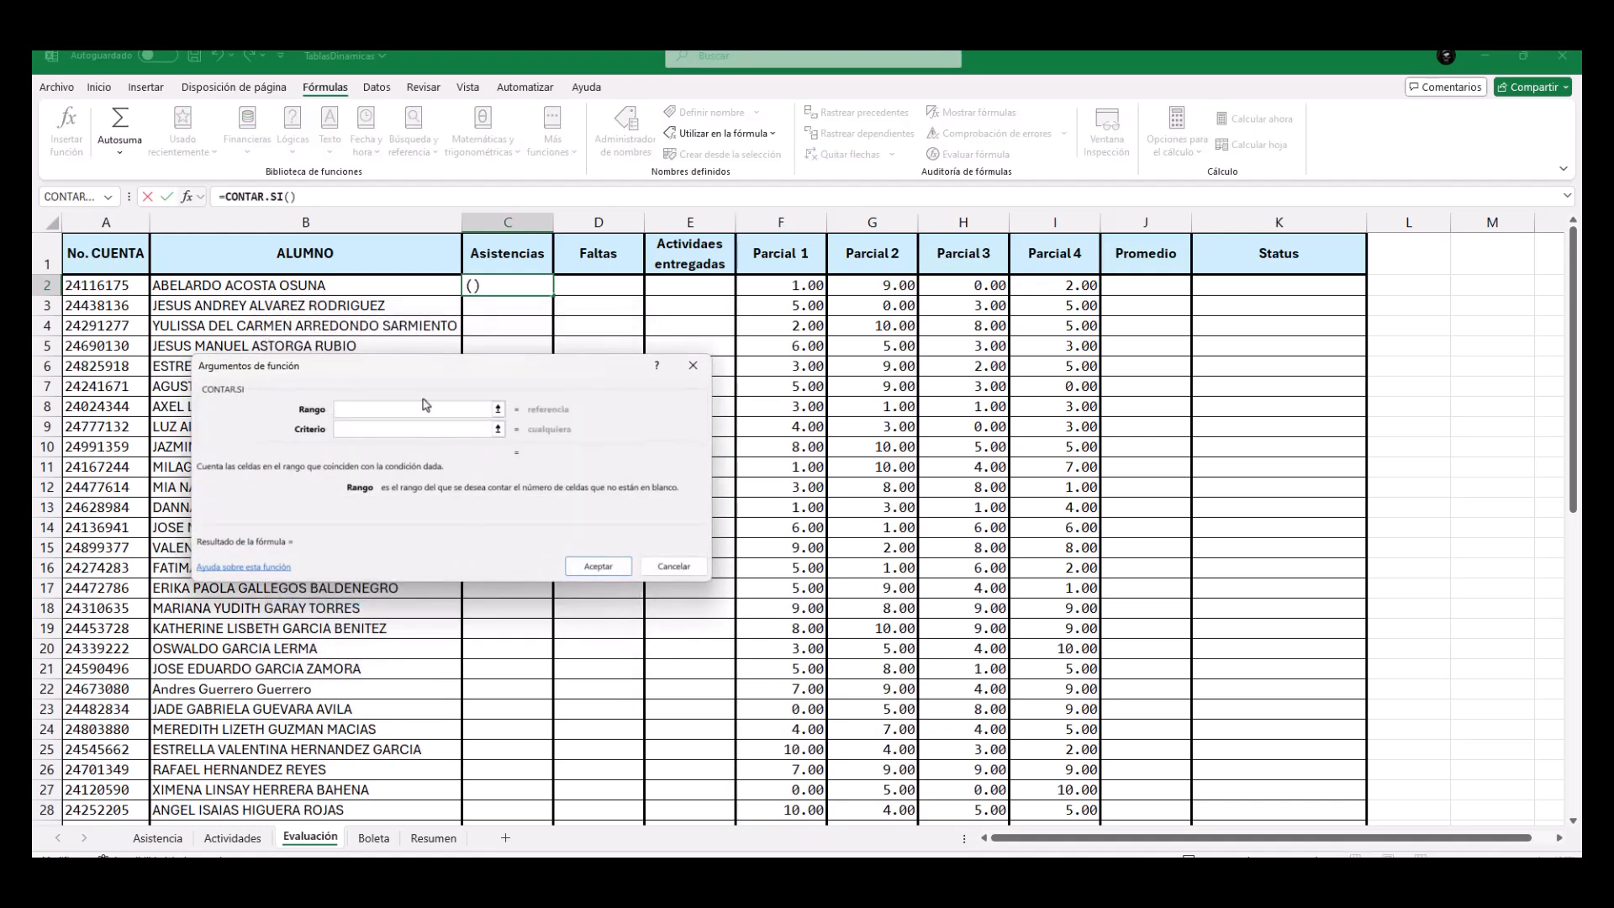
Set the function's Rango to the first student's sessions 1 to 24, Asistencia!C2:Z2.
drag(412, 378, 402, 426)
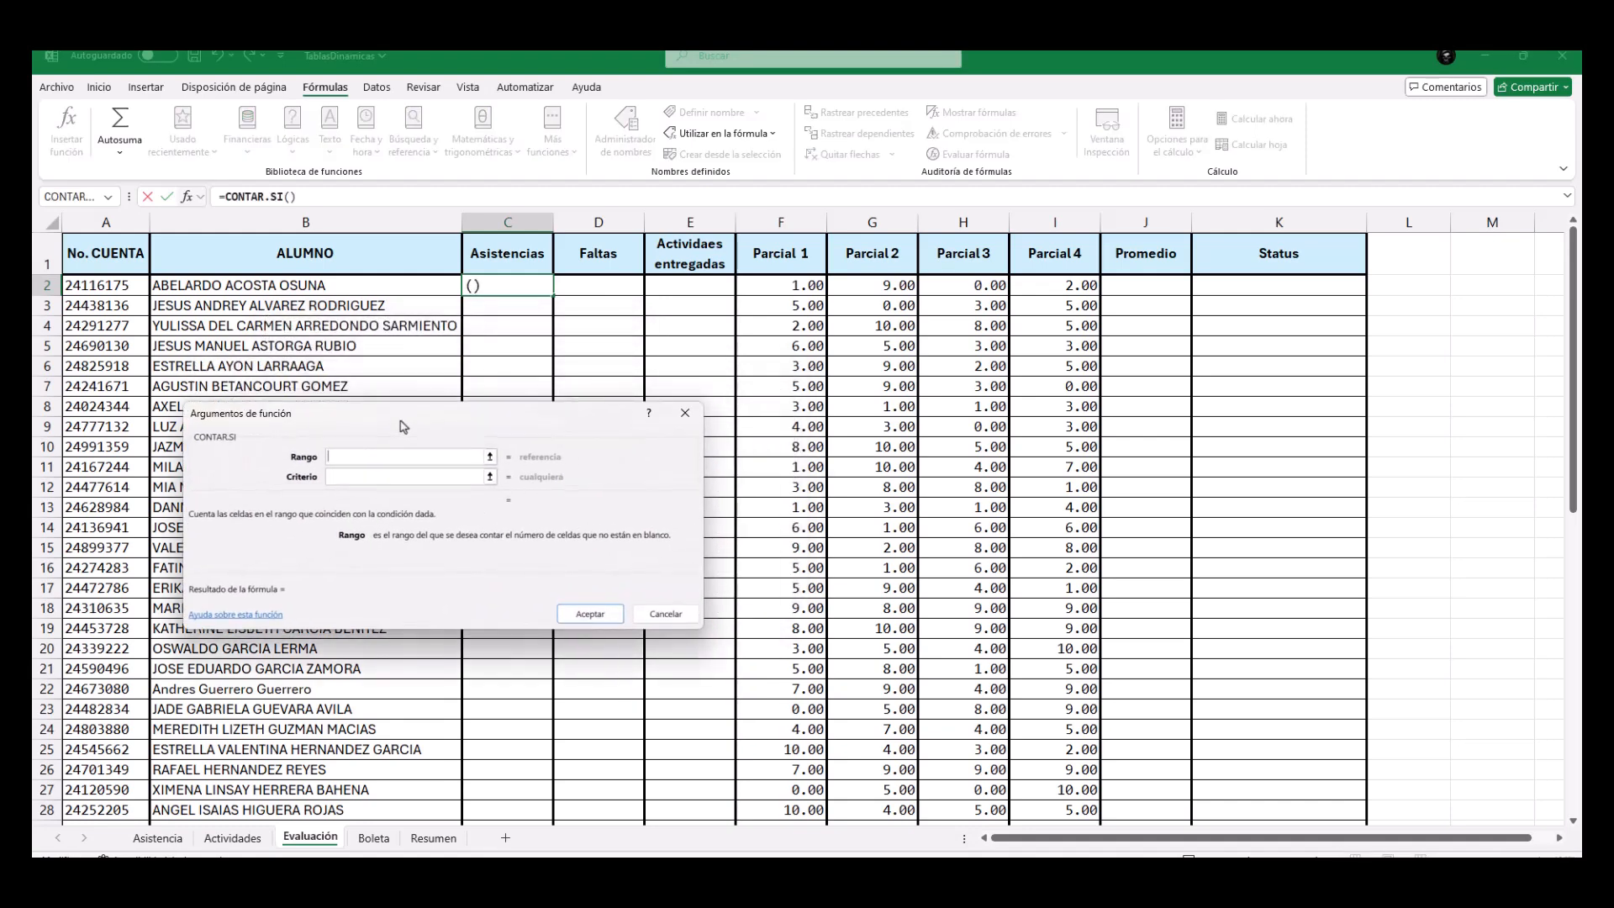
click(491, 458)
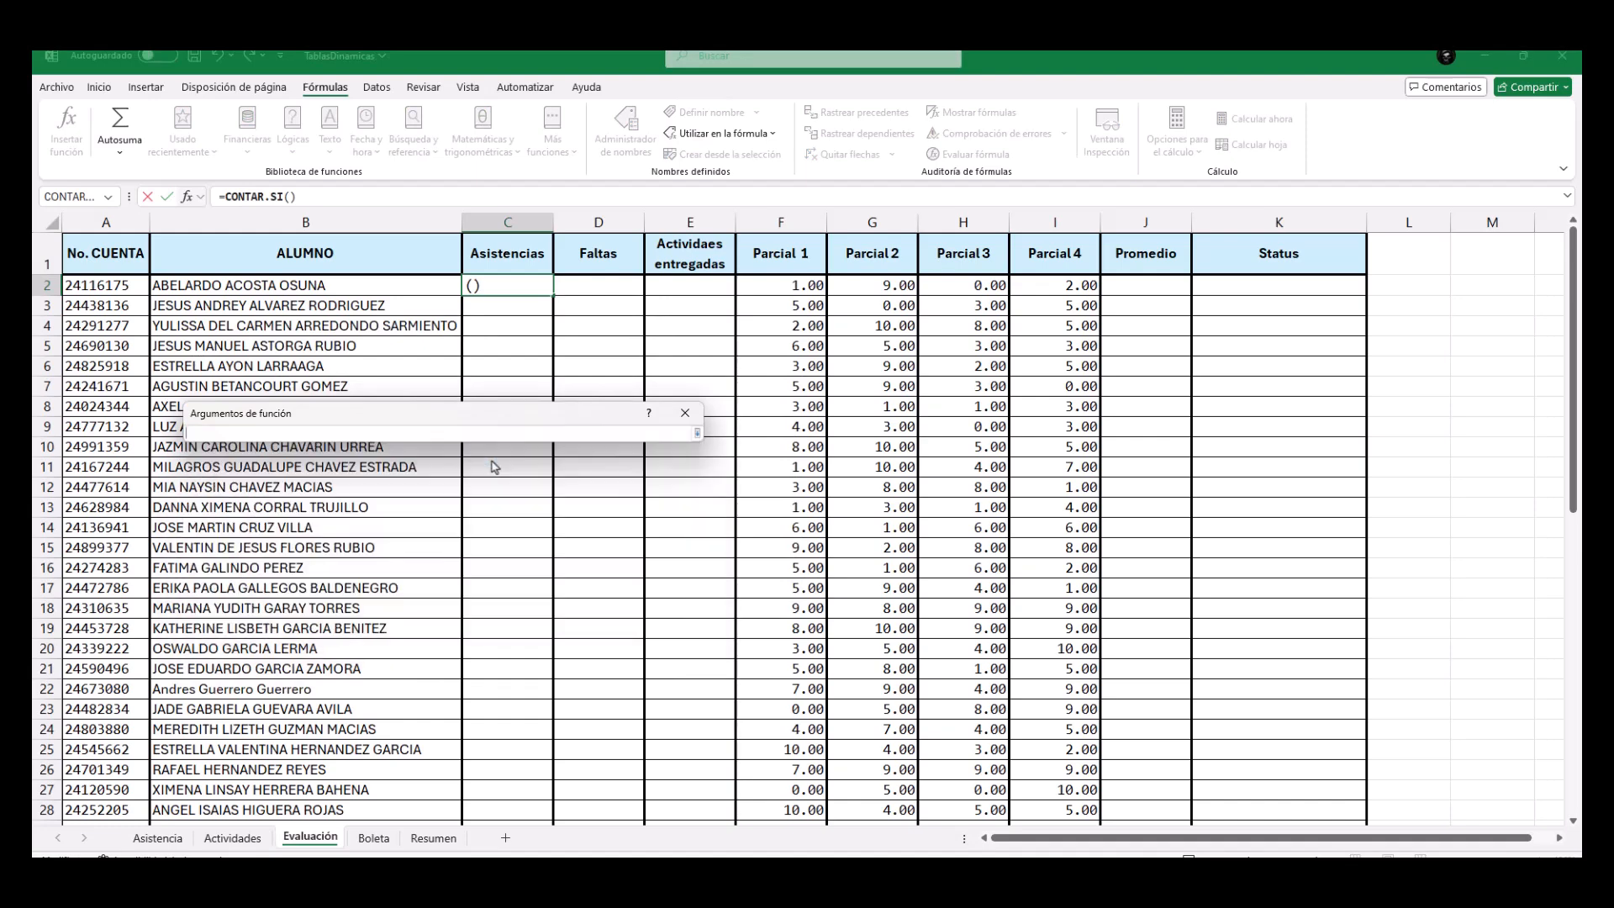
click(173, 842)
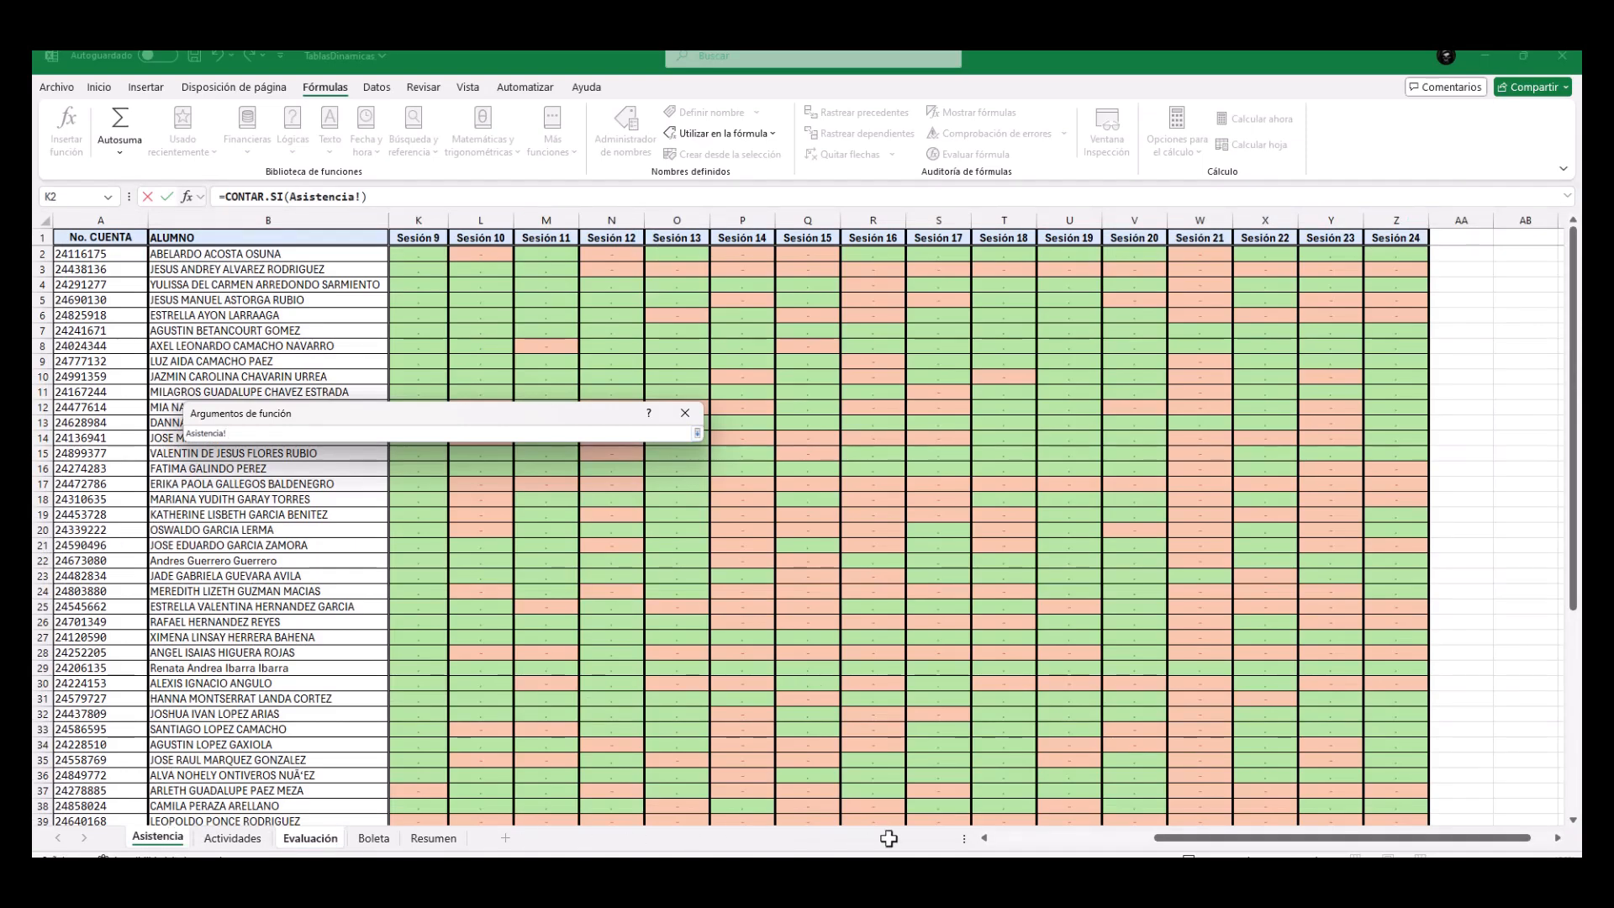
click(1015, 839)
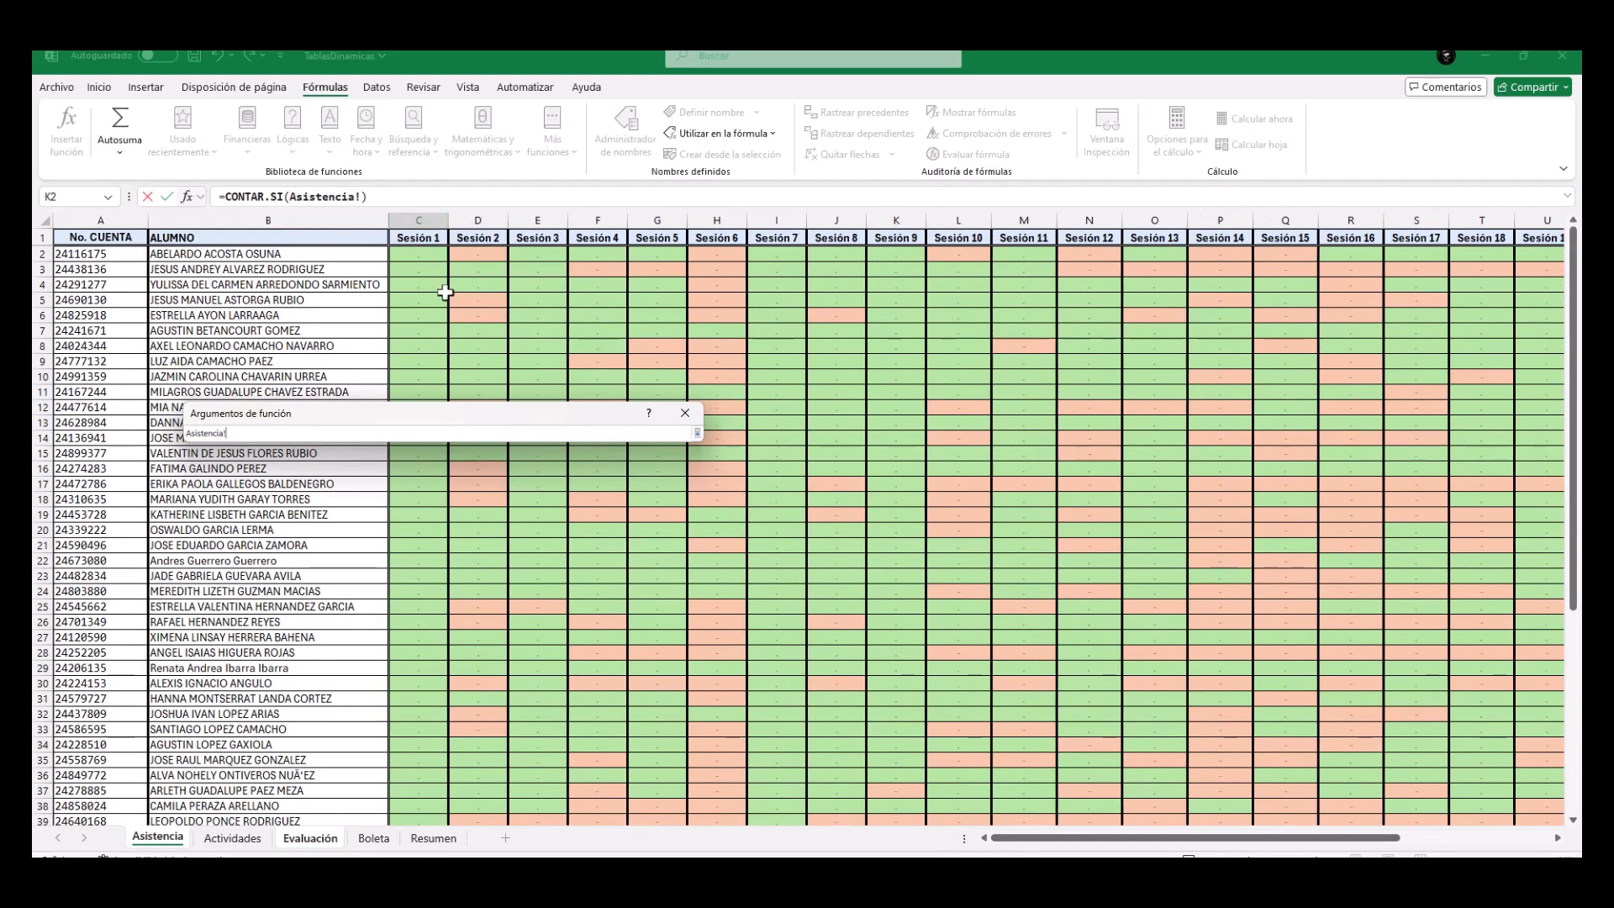
drag(406, 254, 1557, 252)
mouse_move(1493, 260)
mouse_down()
mouse_move(1555, 262)
mouse_move(1482, 258)
mouse_up()
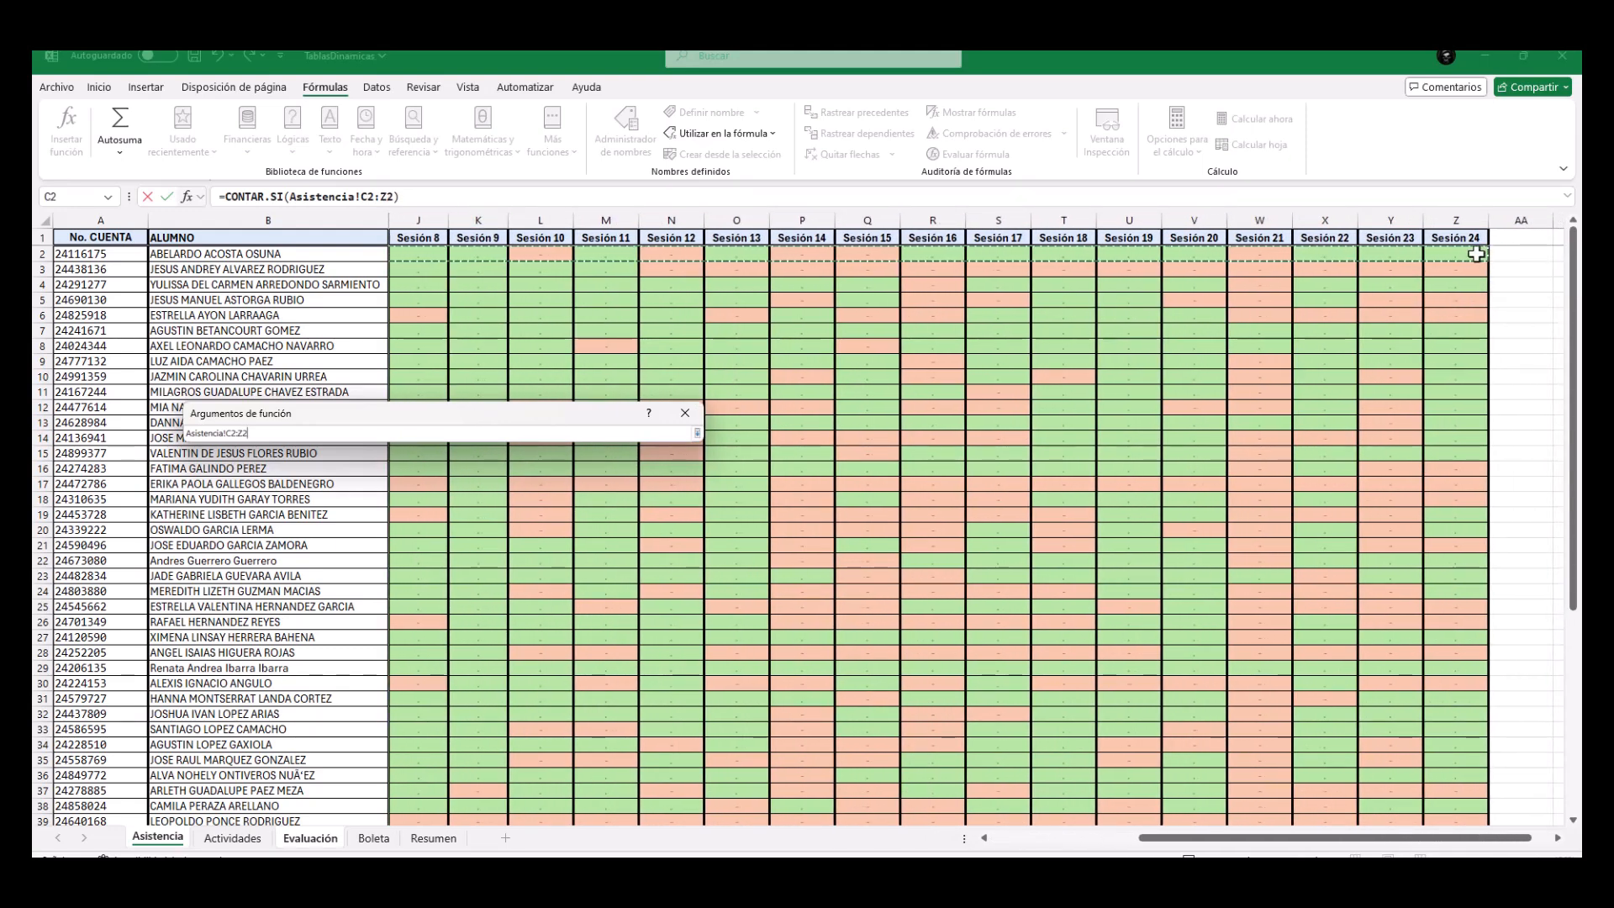
click(697, 434)
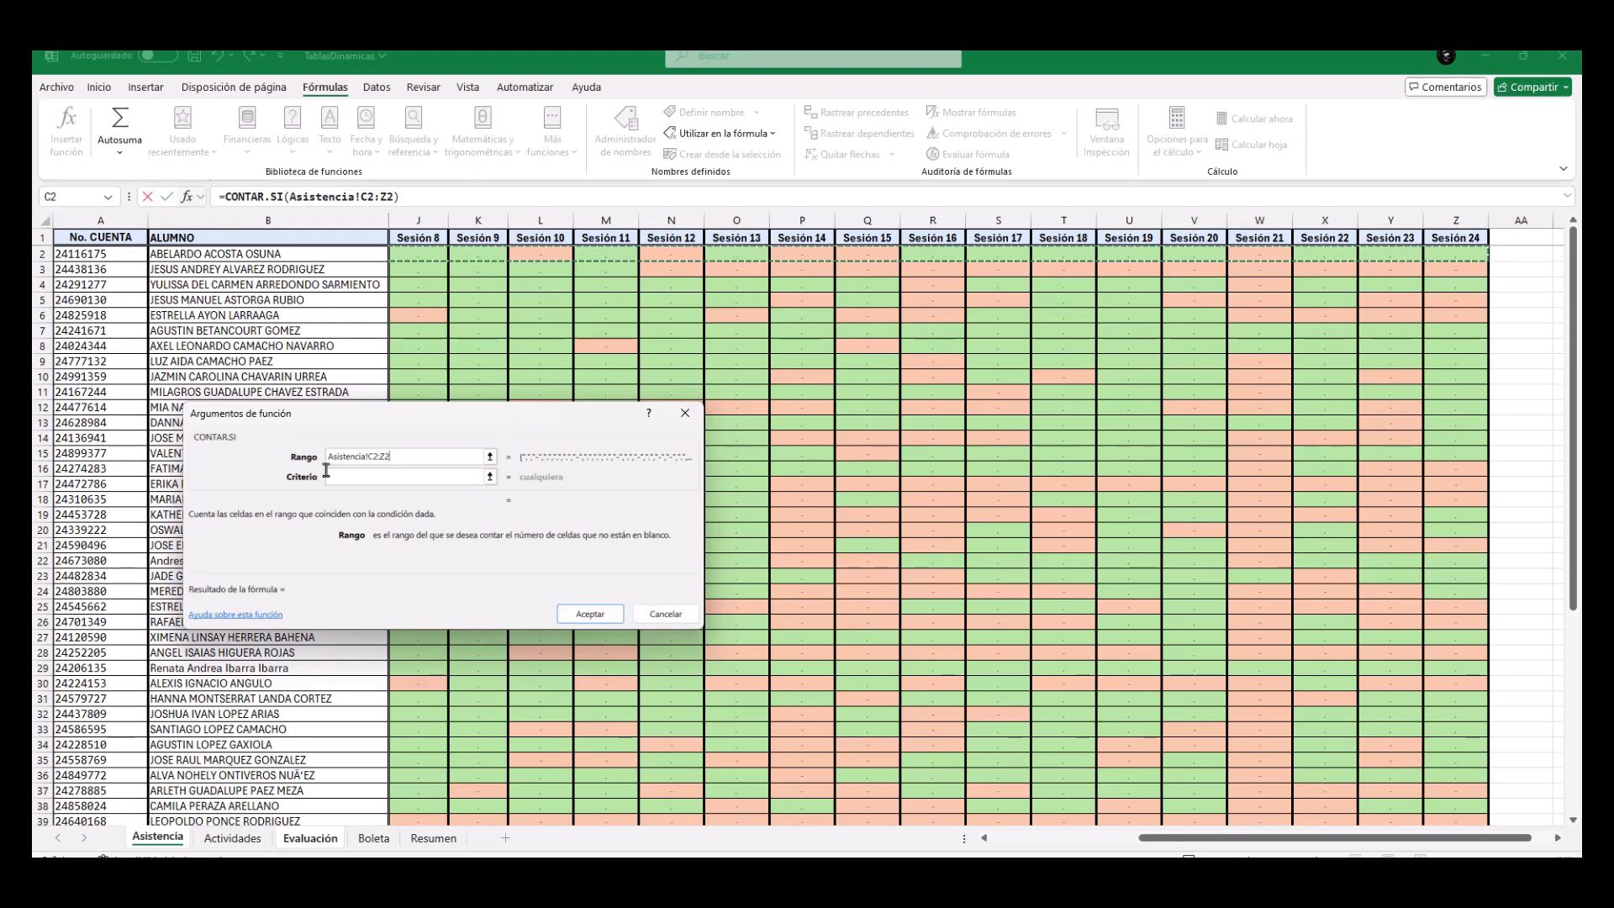
Set the Criterio to "." and accept the CONTAR.SI formula in C2.
click(358, 479)
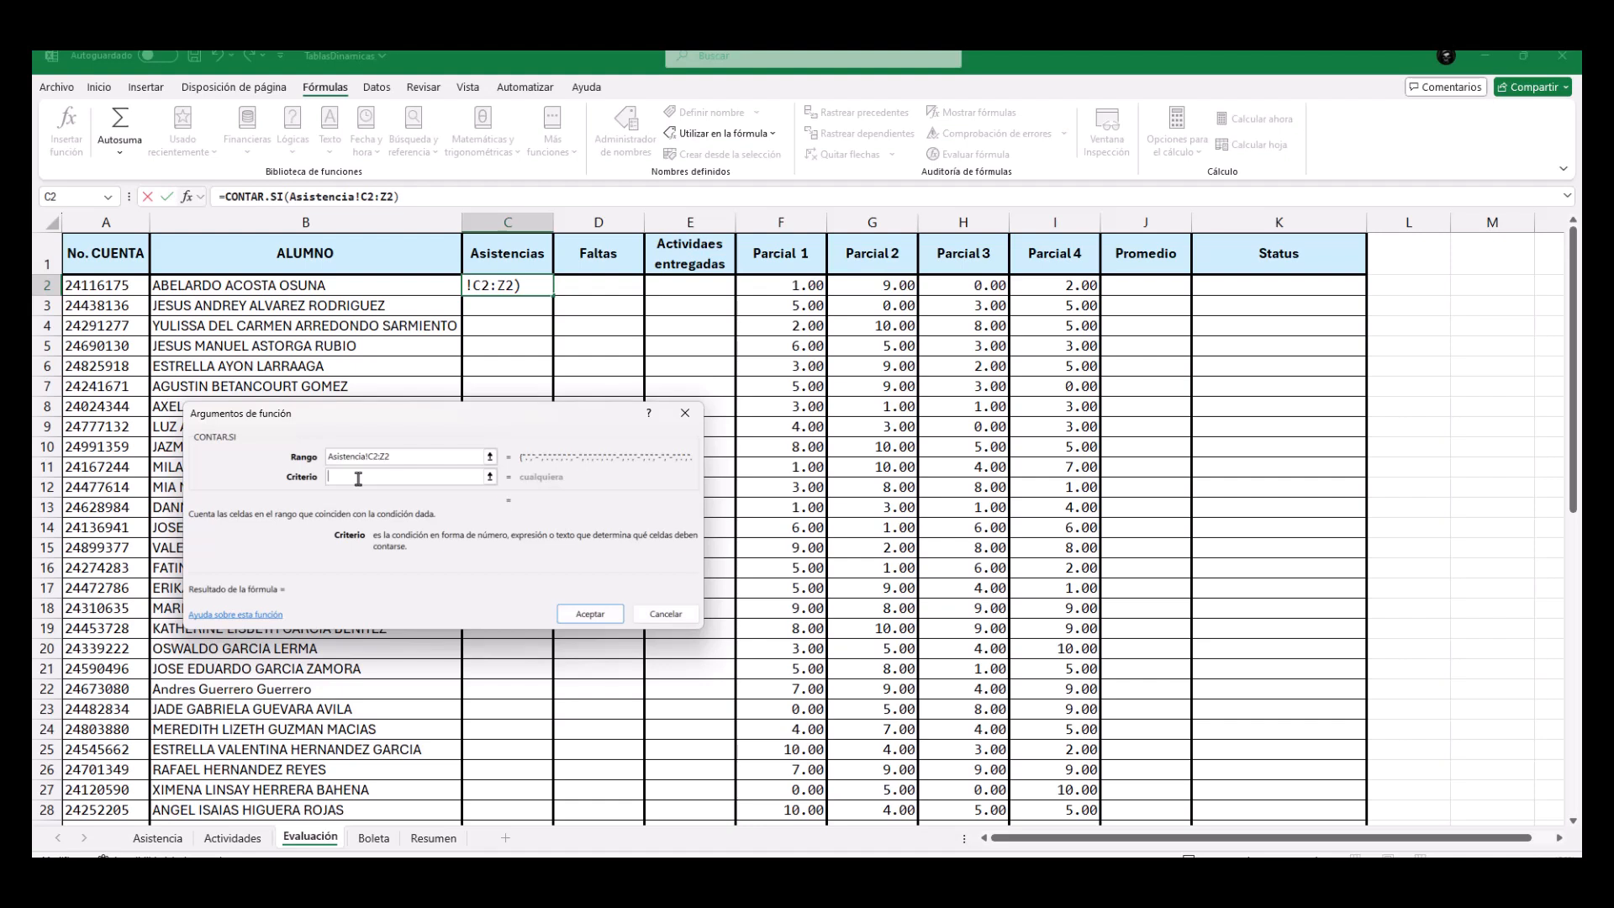
text(".")
click(589, 614)
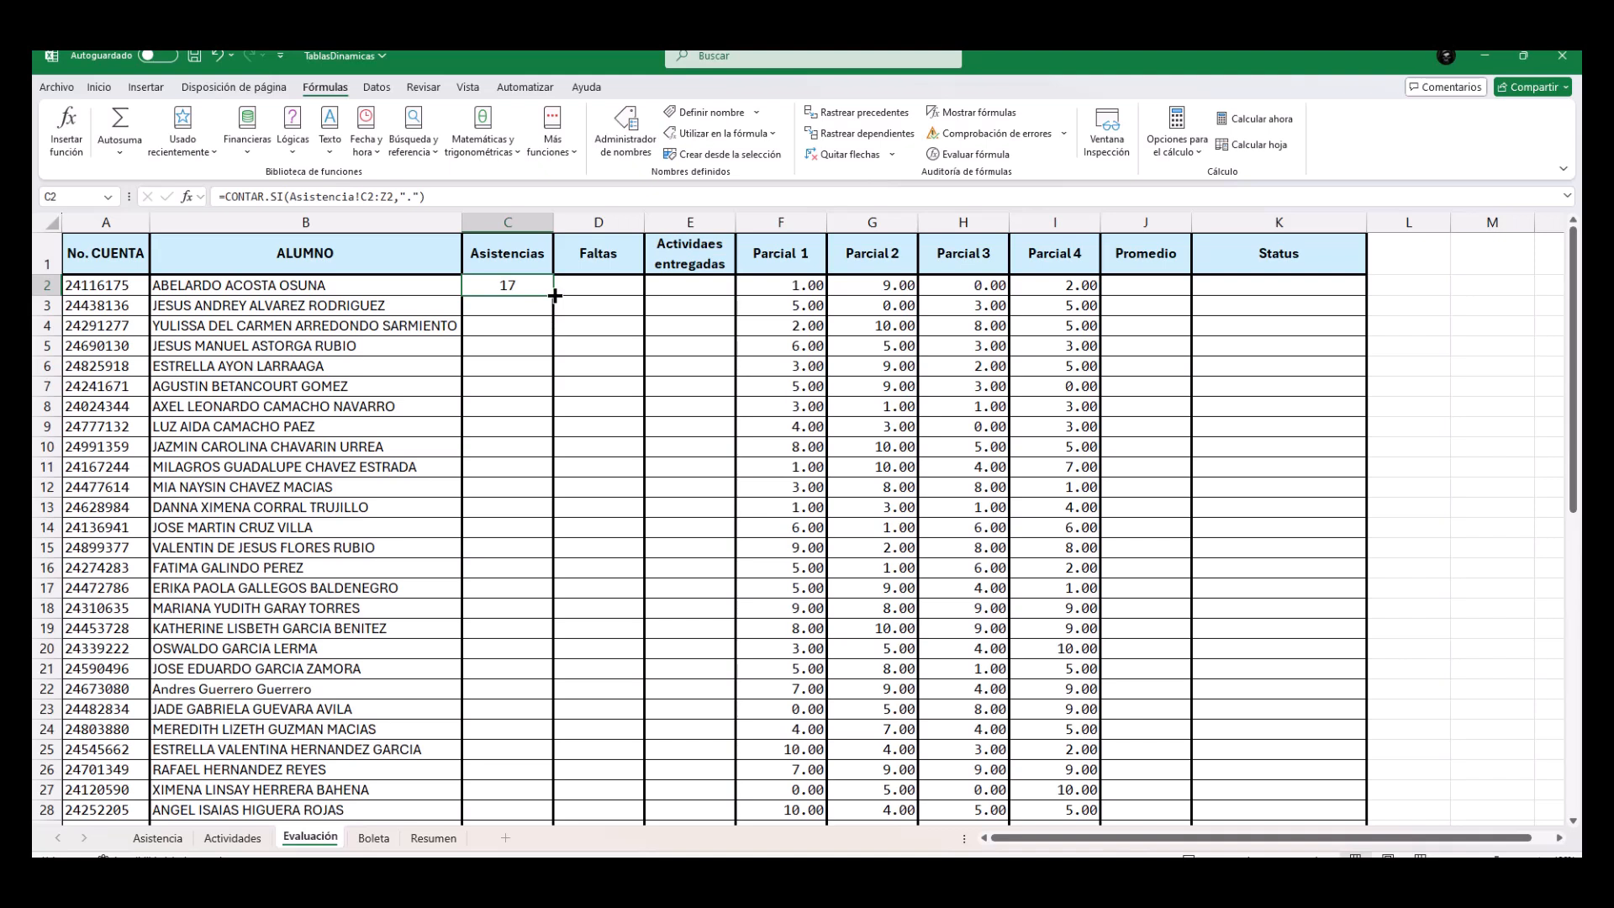
scroll(557, 378, down, 16)
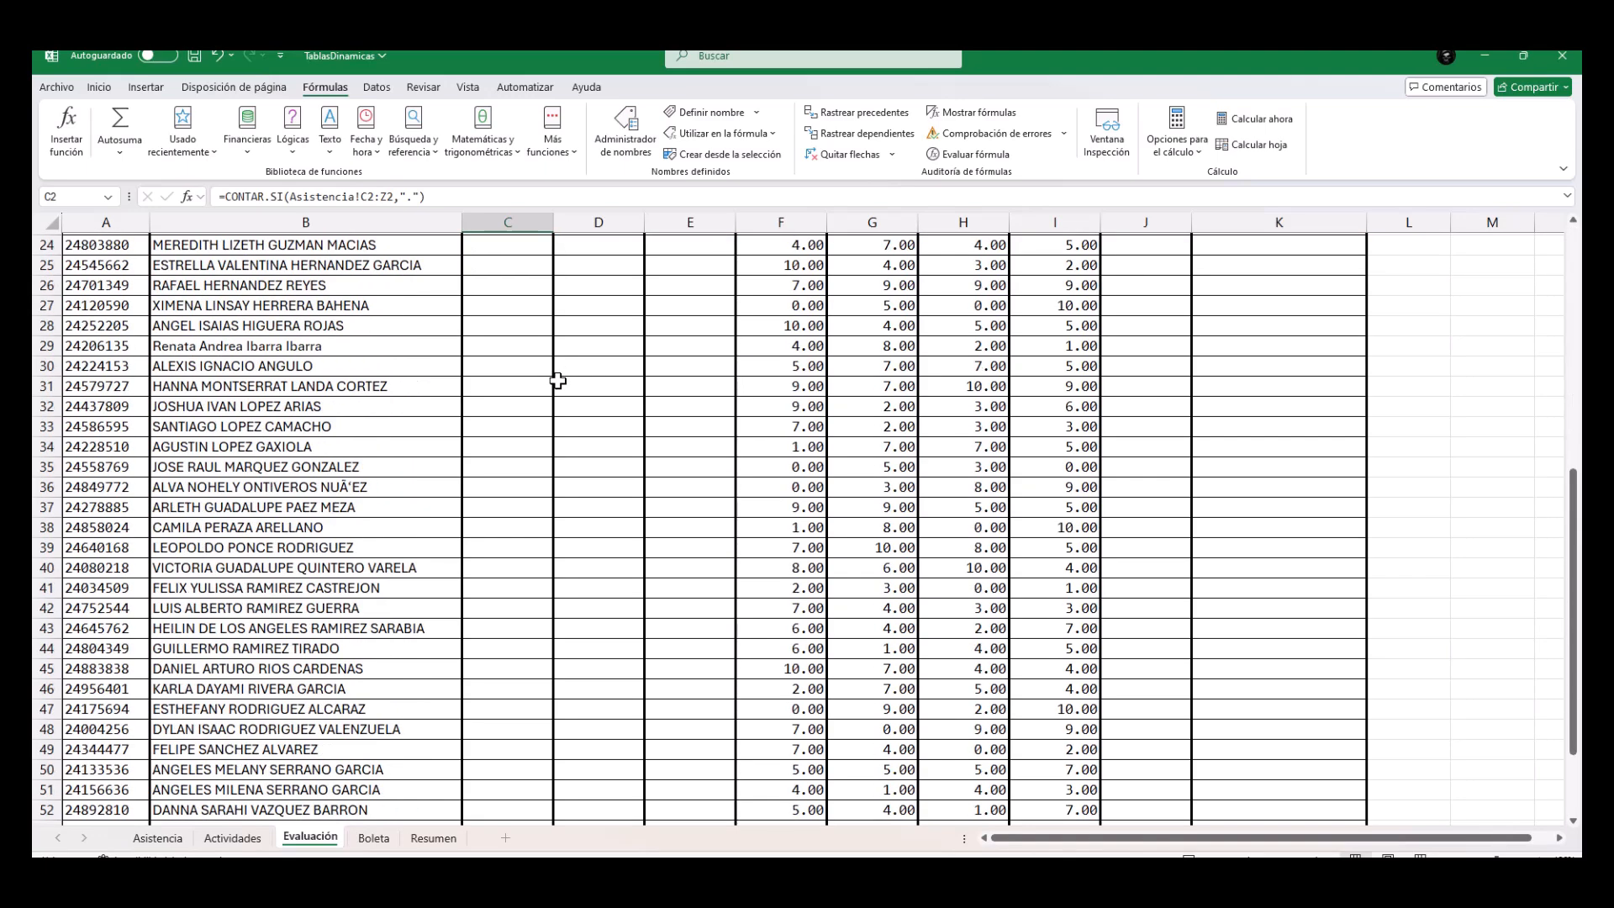
scroll(557, 381, up, 2)
scroll(557, 381, up, 14)
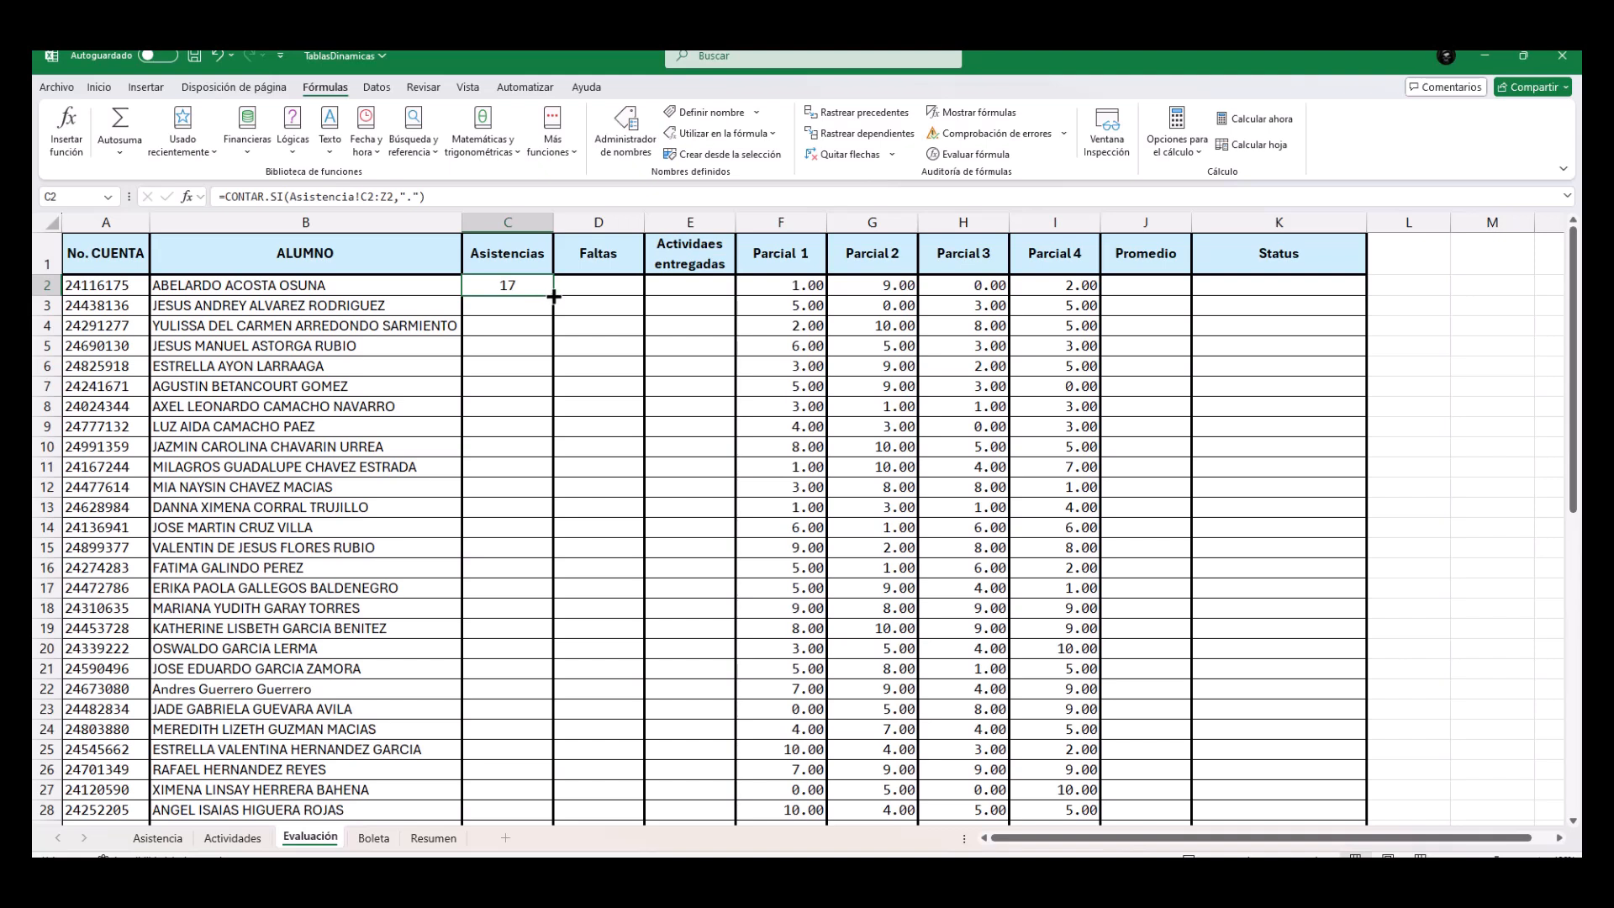
Fill the C2 attendance formula down the Asistencias column to the last student in row 56.
double_click(547, 296)
scroll(548, 320, down, 13)
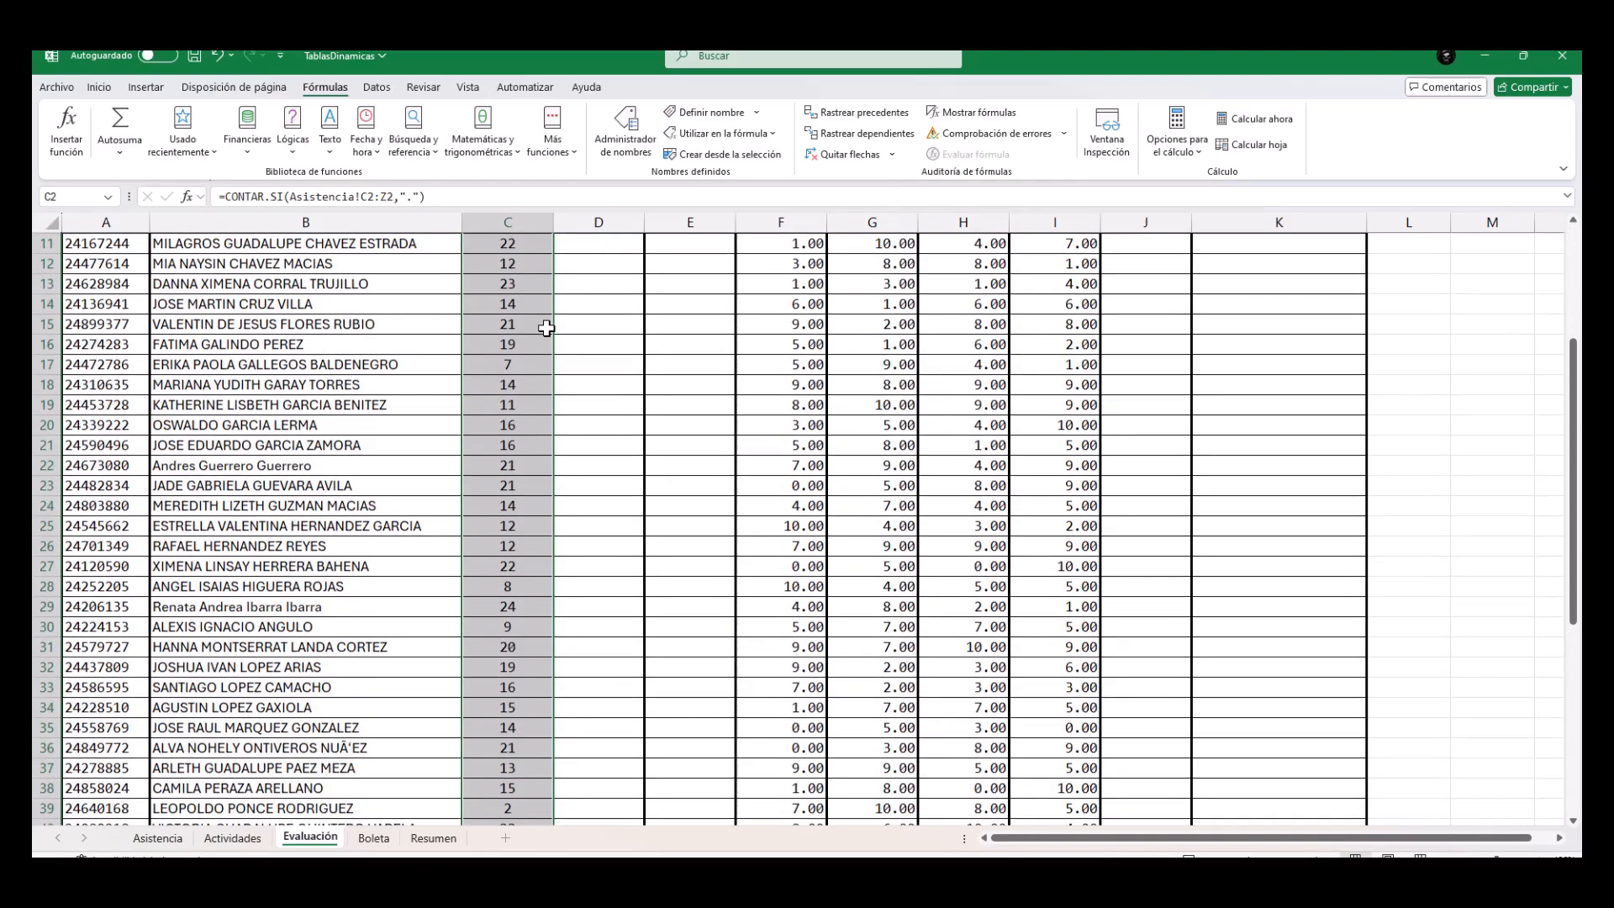
scroll(547, 328, down, 2)
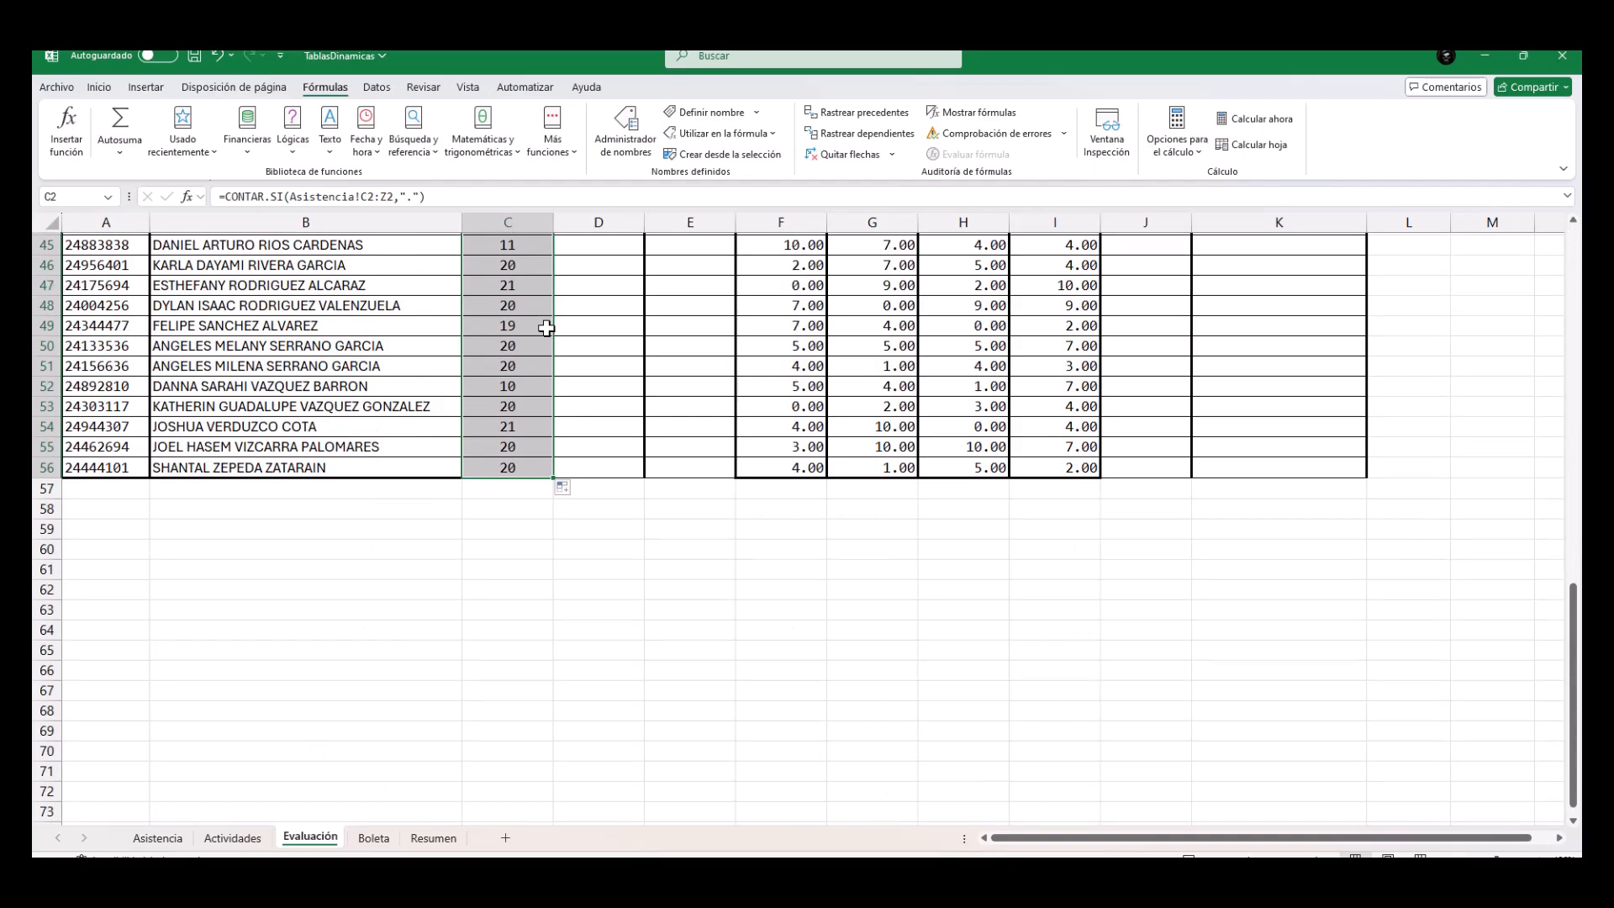
scroll(548, 329, up, 15)
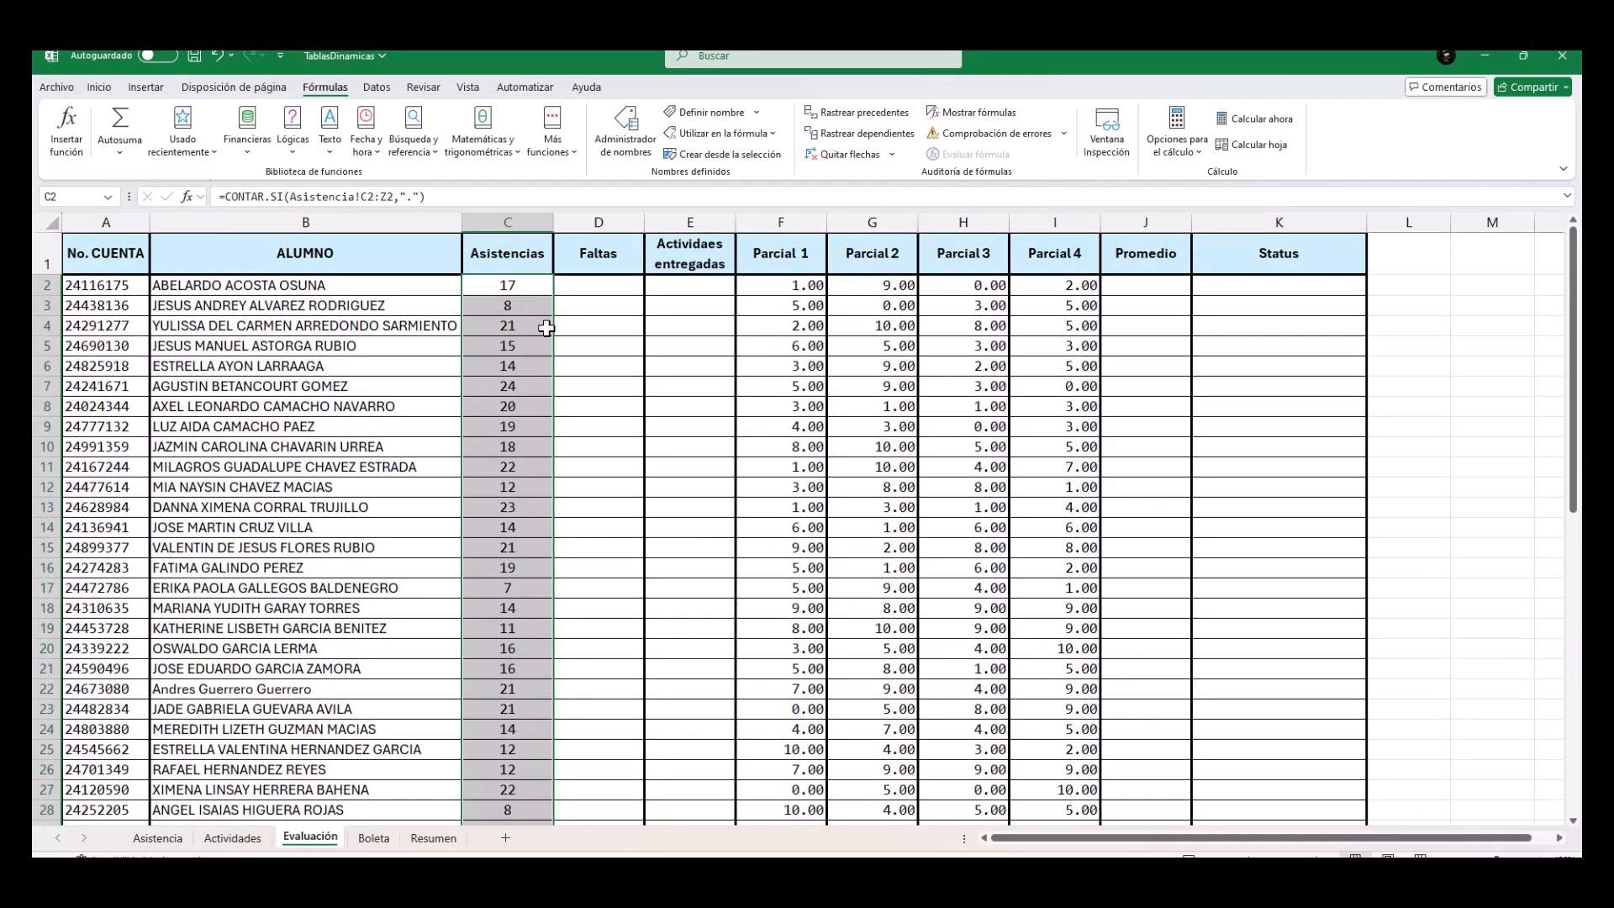
Insert the statistical function CONTAR.SI in the first student's Faltas cell, D2, and move its arguments dialog aside.
click(589, 287)
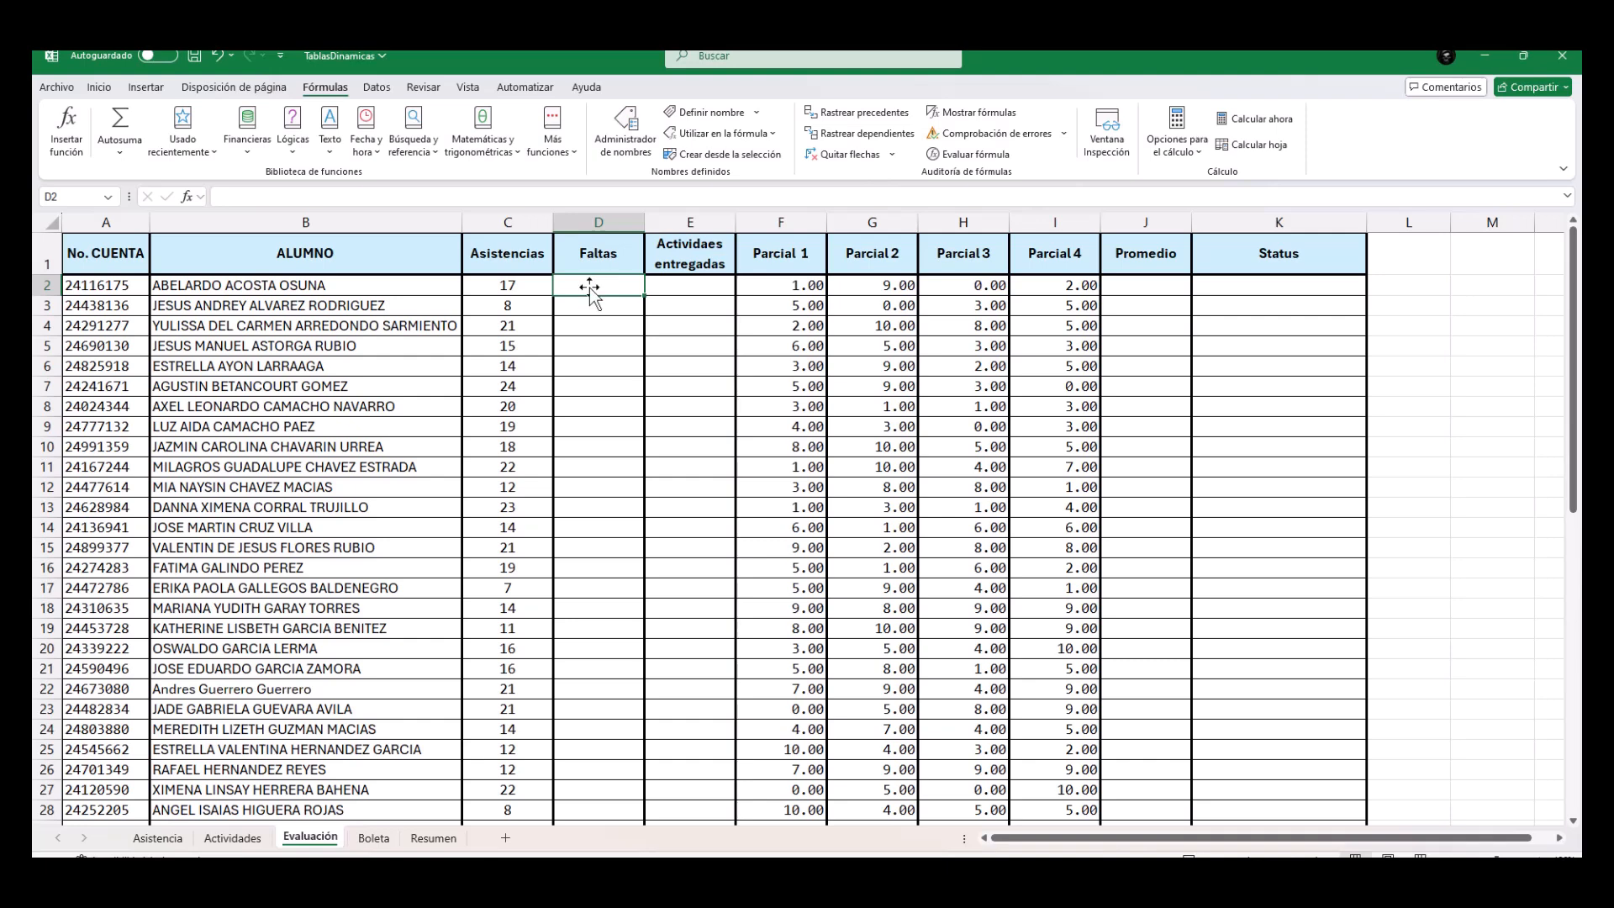
click(552, 134)
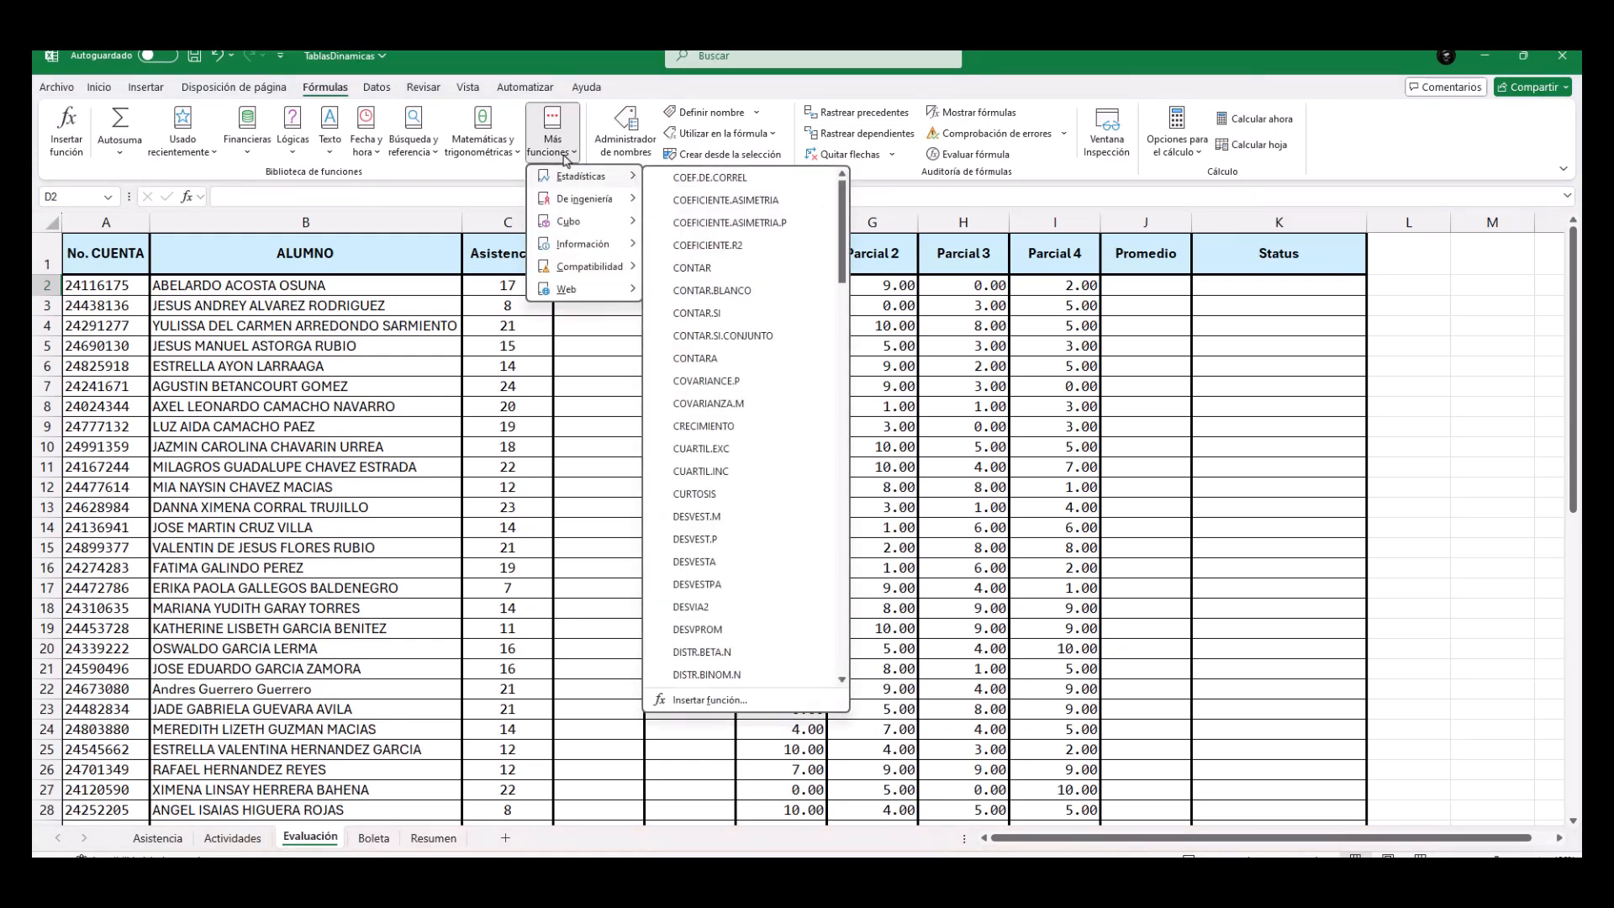
click(698, 316)
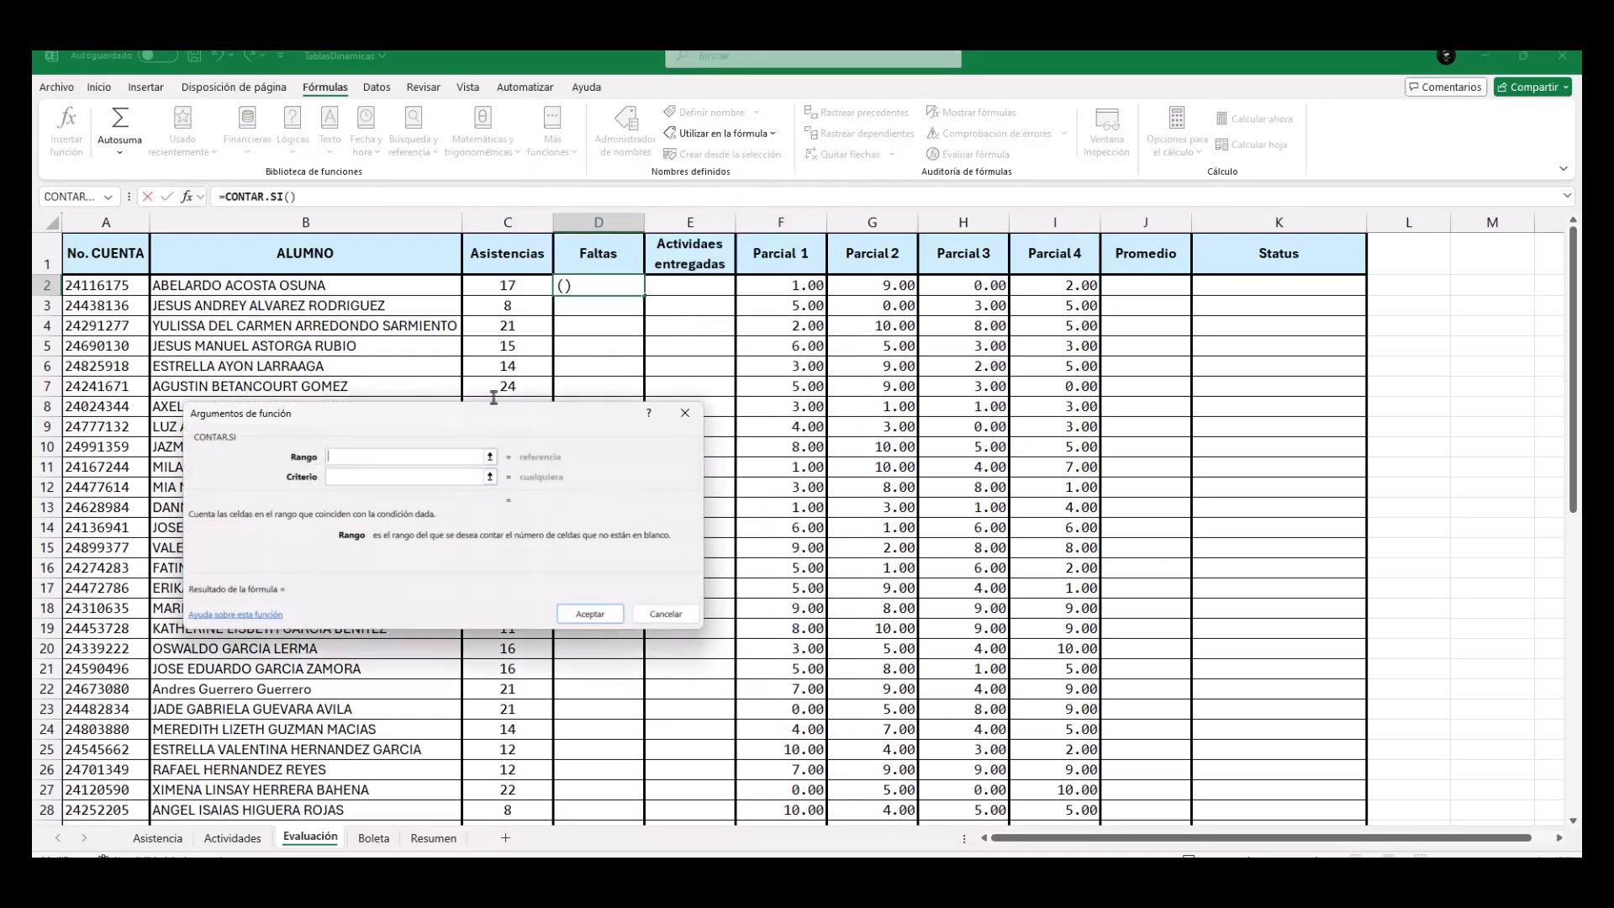
drag(447, 420, 780, 370)
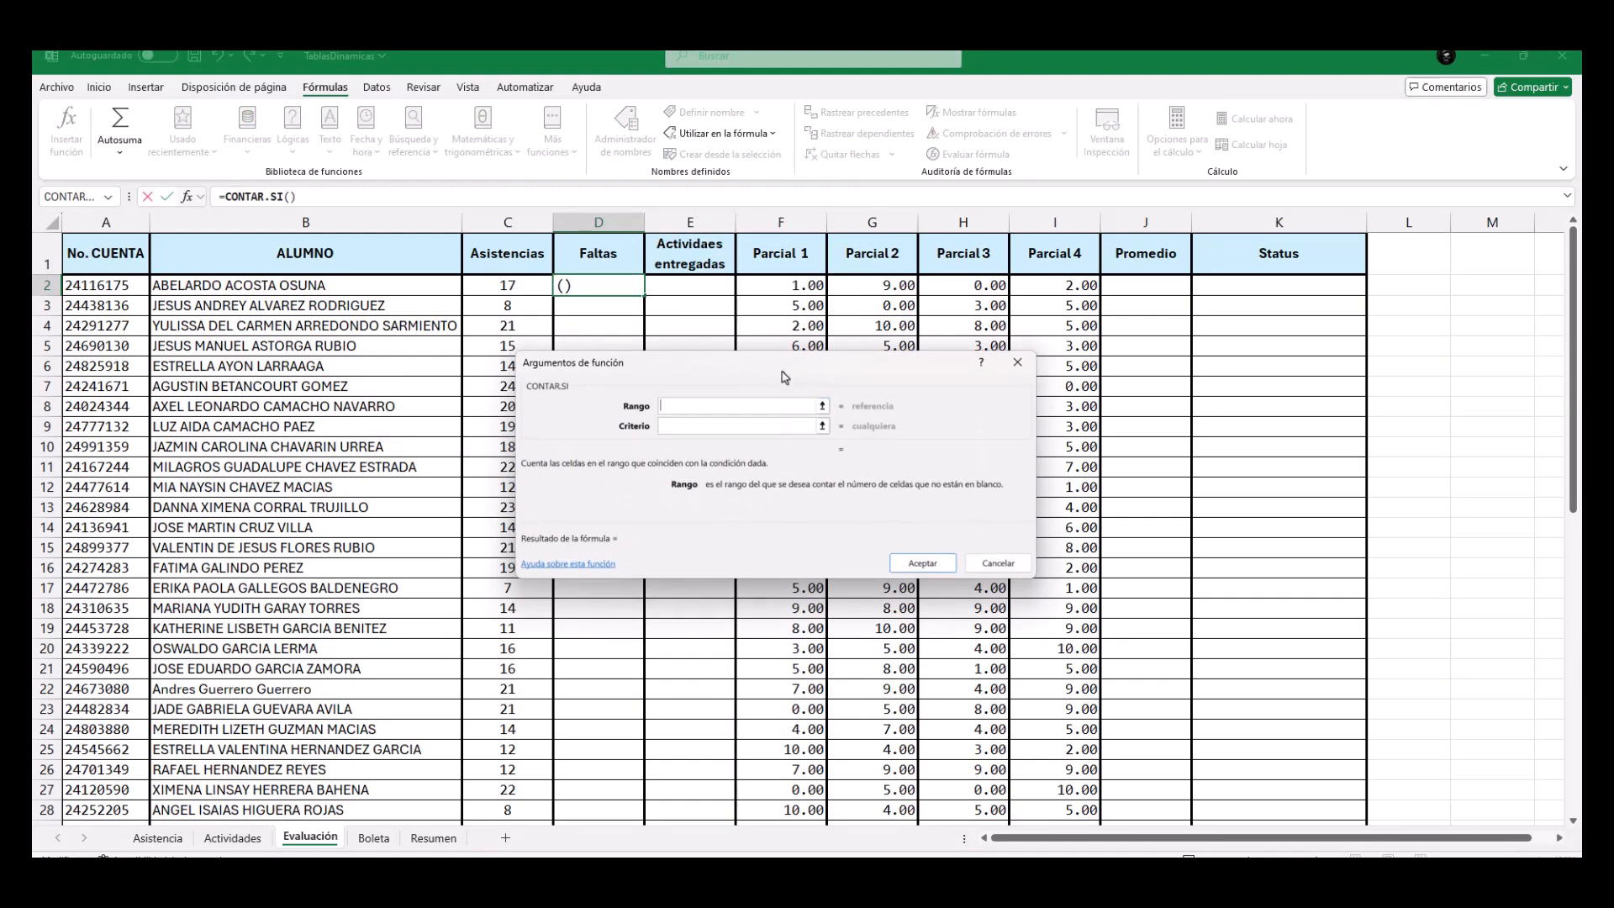
Set the function's Rango to the first student's sessions 1 to 24 on the Asistencia sheet, Asistencia!C2:Z2.
click(822, 407)
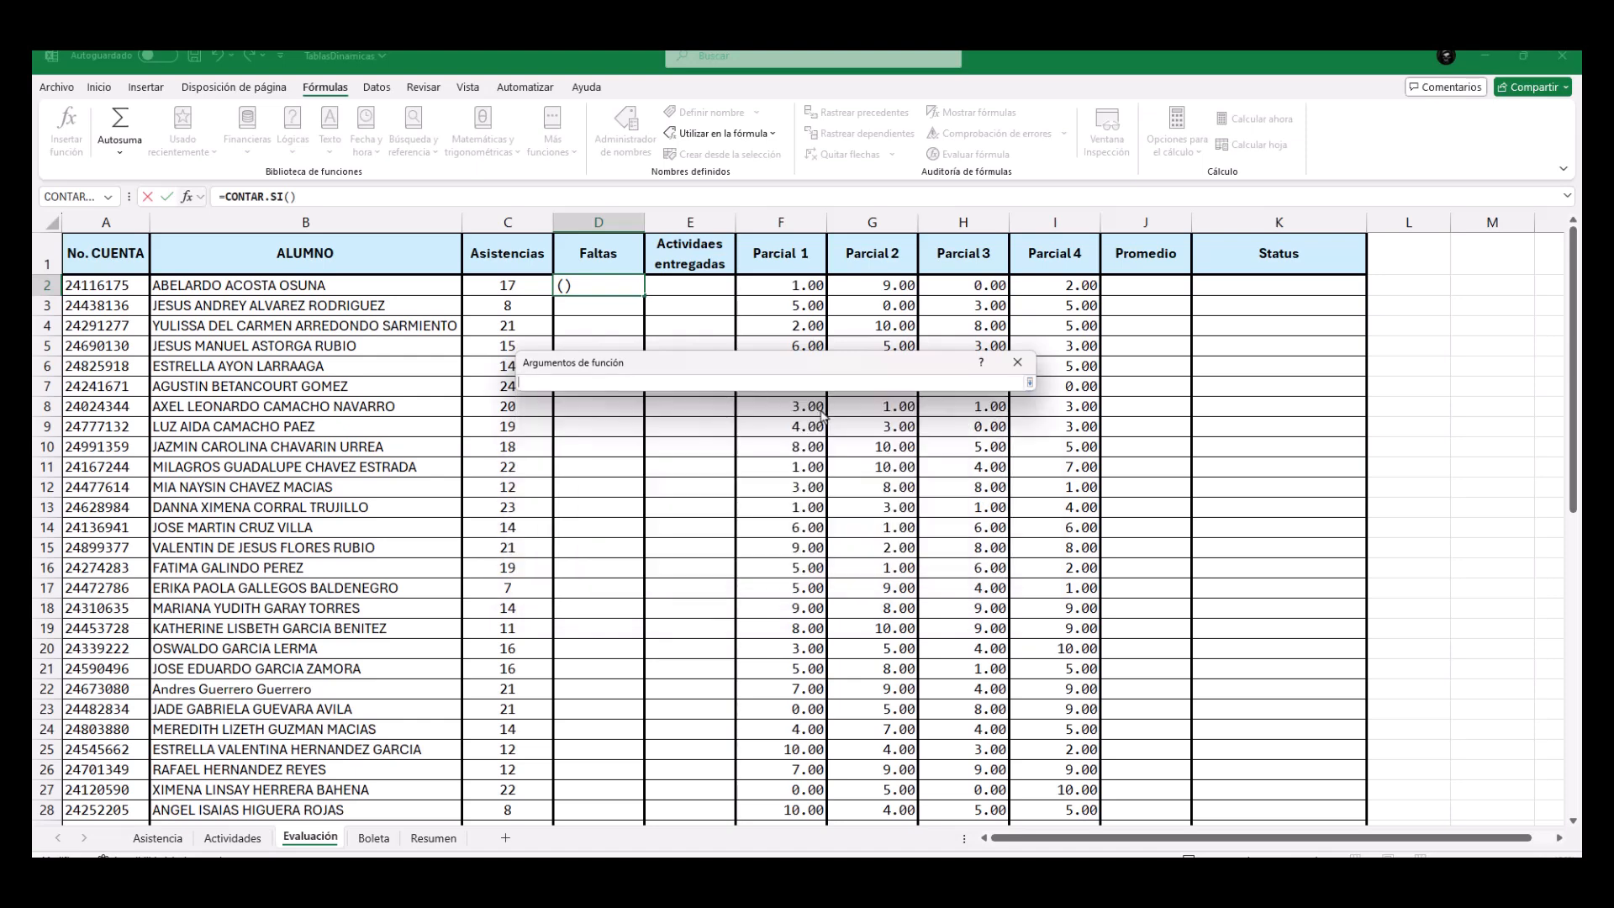
click(159, 839)
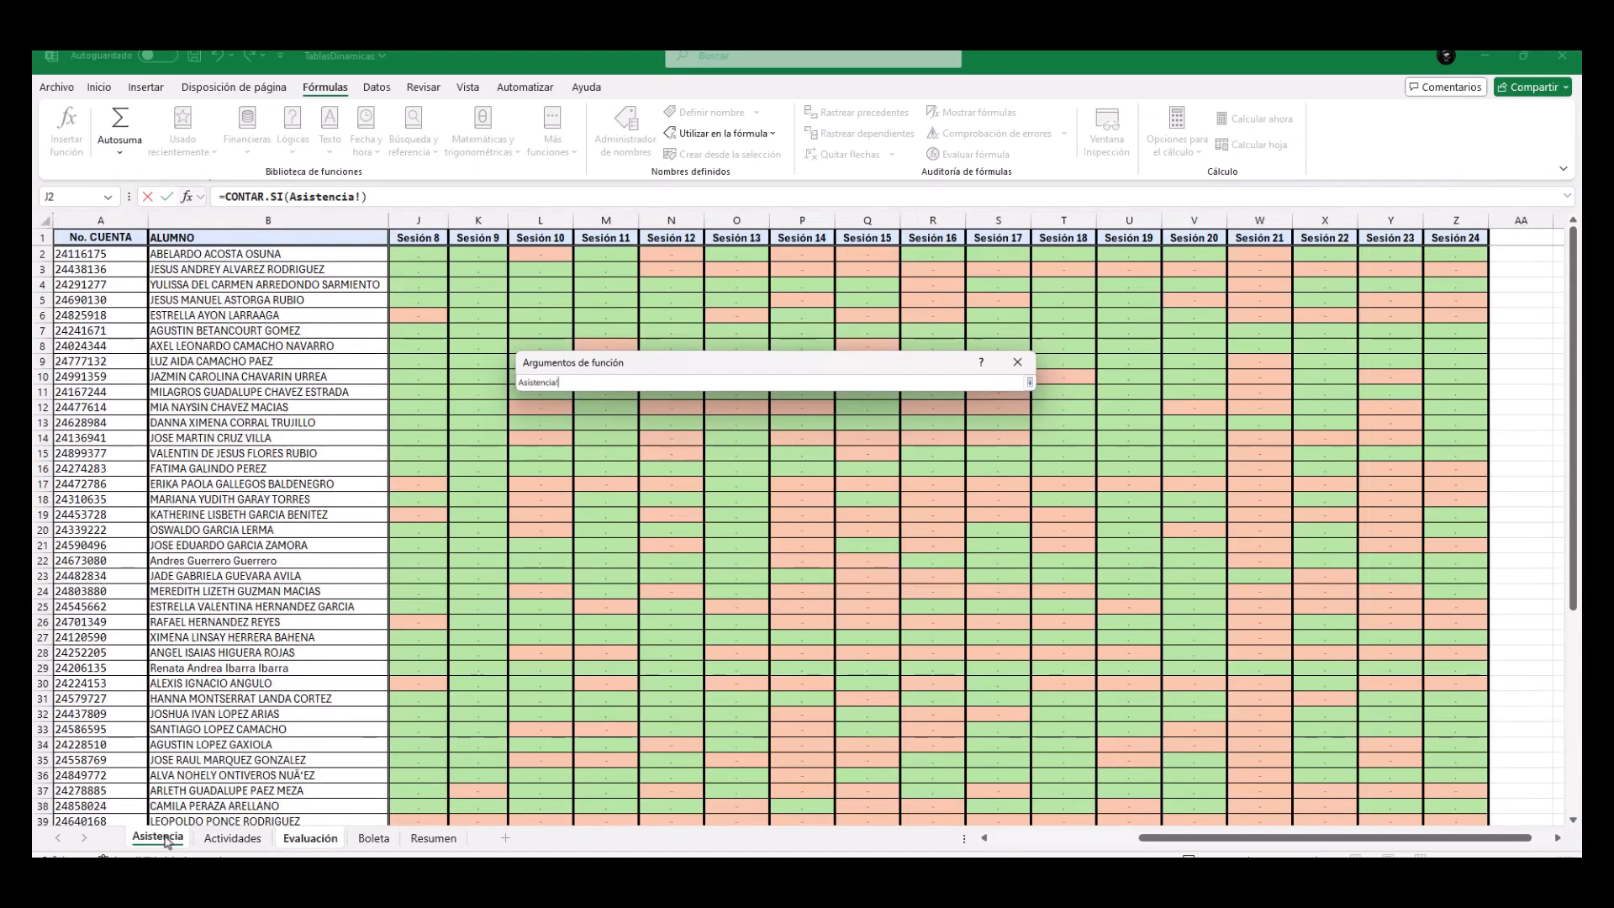
scroll(1030, 849, left, 5)
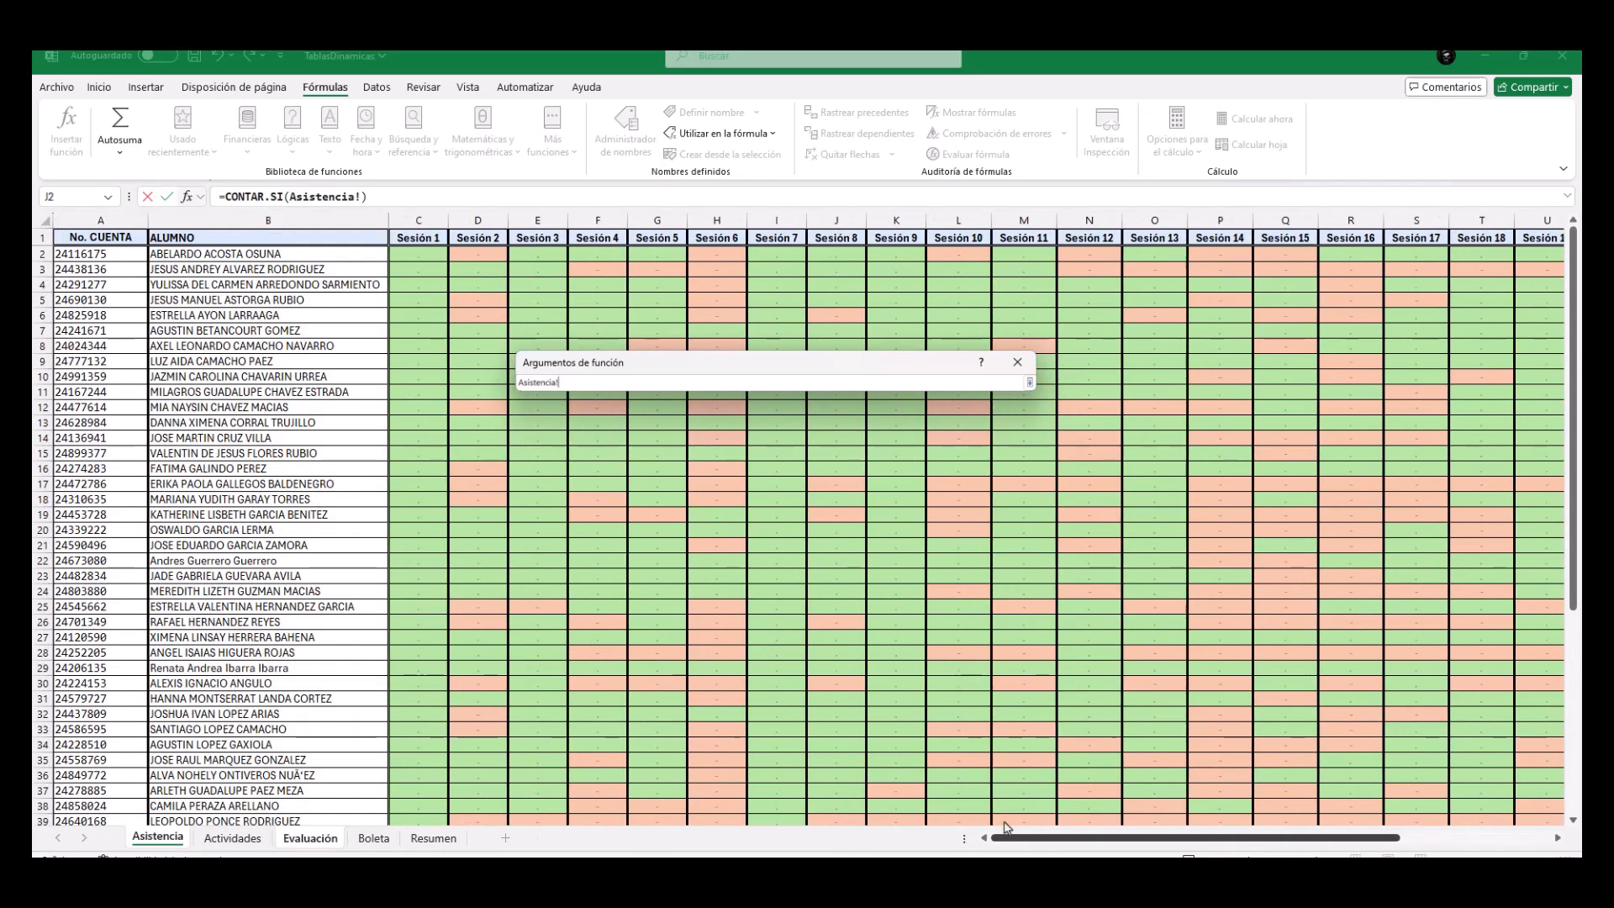
drag(416, 255, 1478, 261)
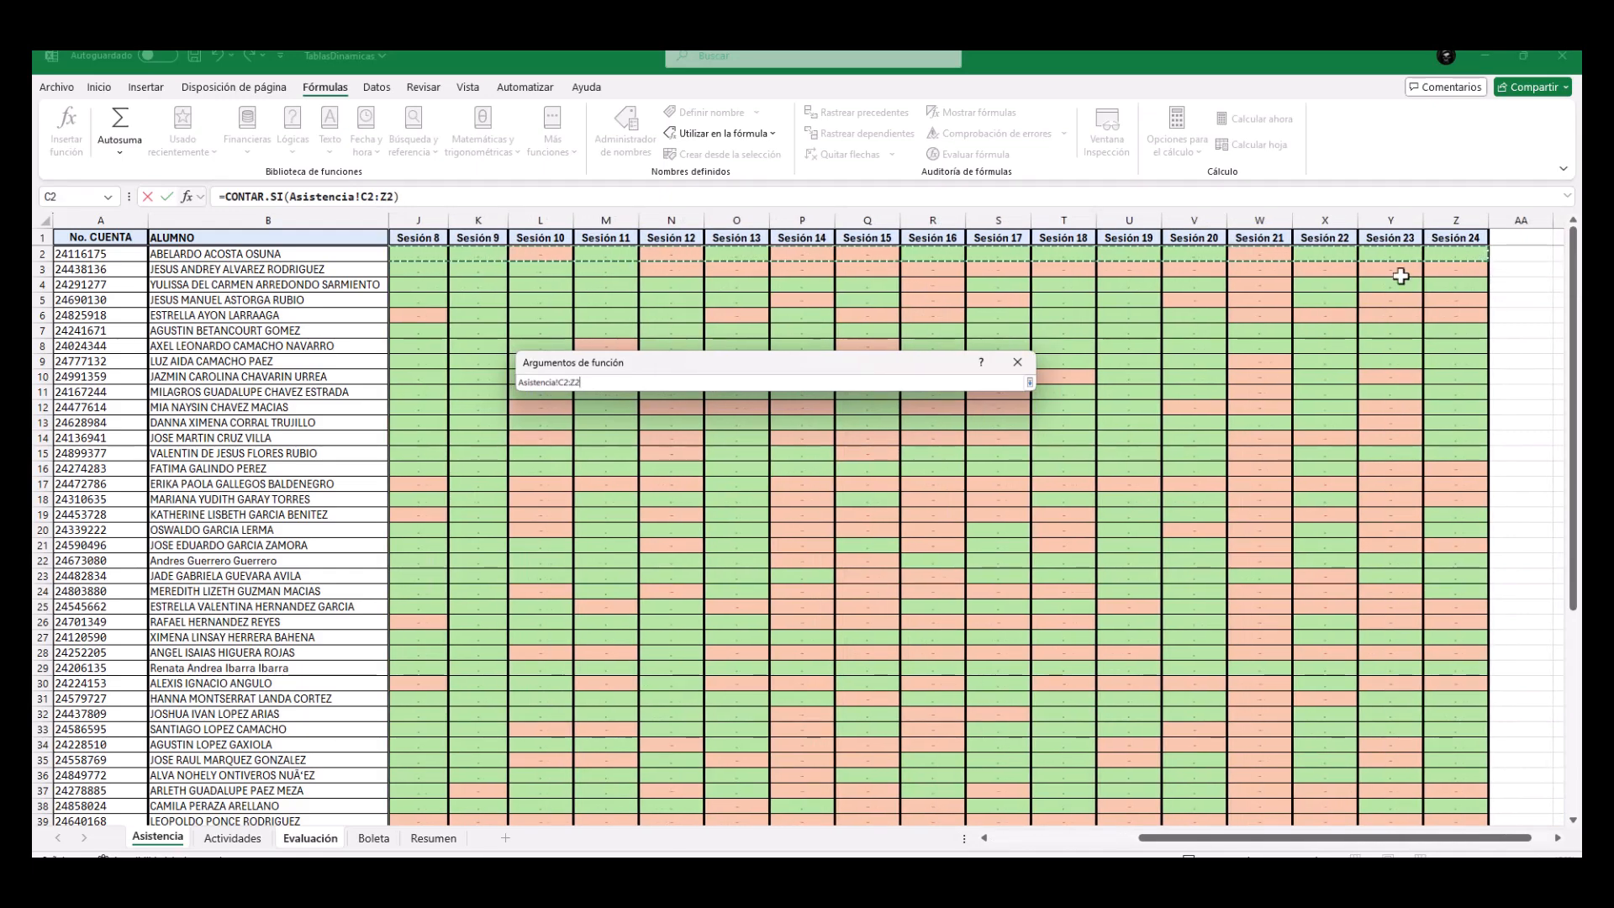
click(1030, 382)
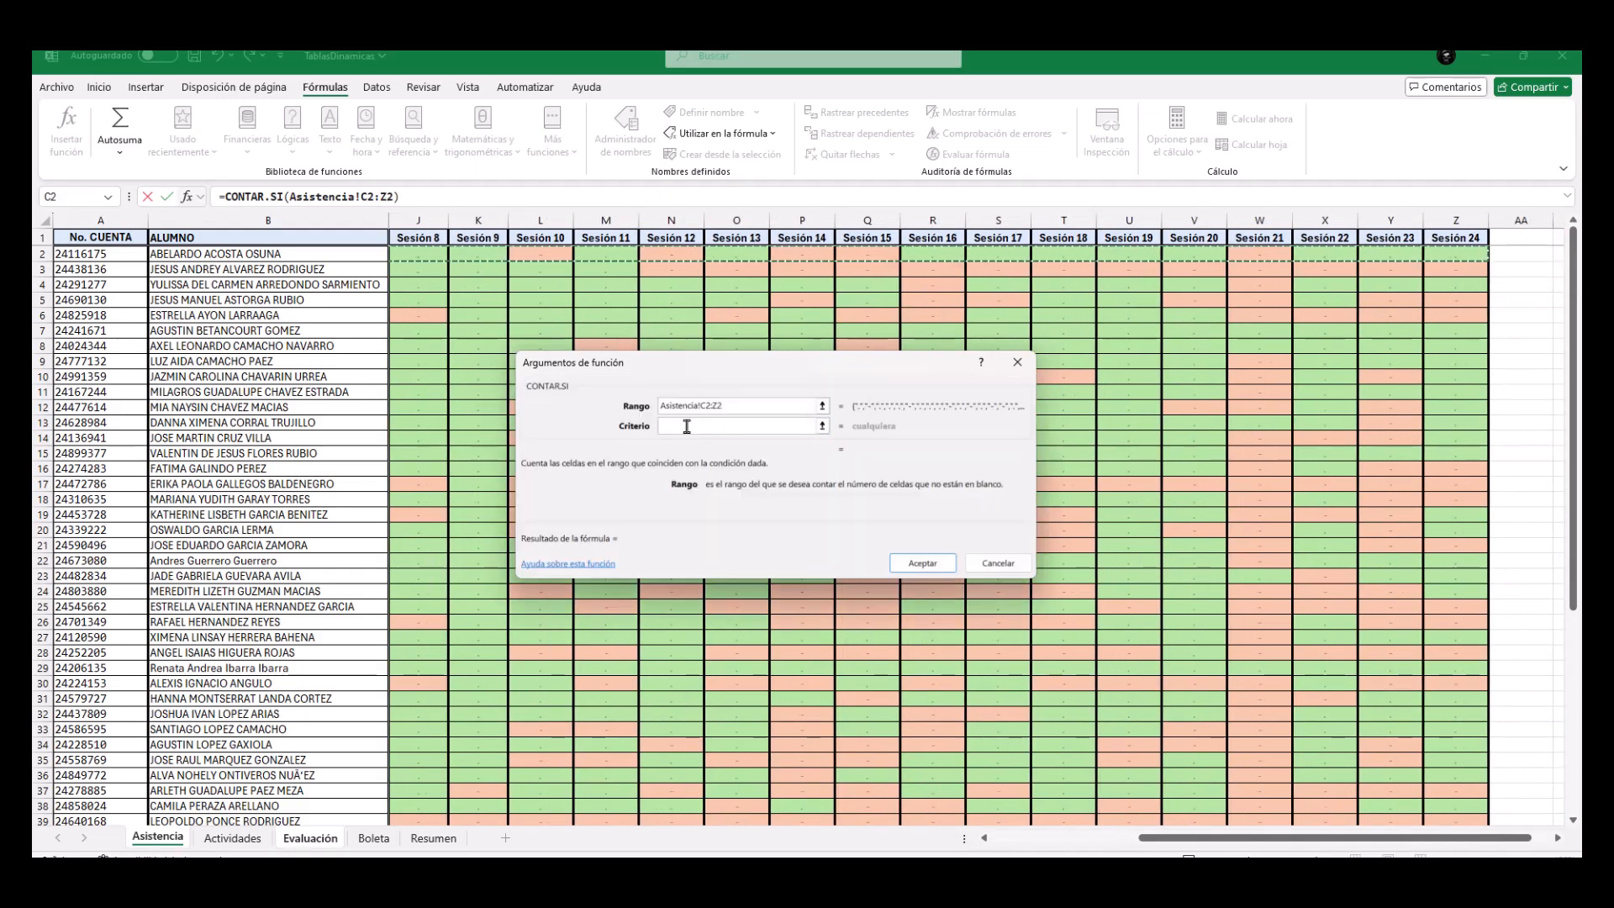
Set the Criterio to "-", accept the formula in D2 and fill it down the Faltas column.
click(688, 427)
text("-")
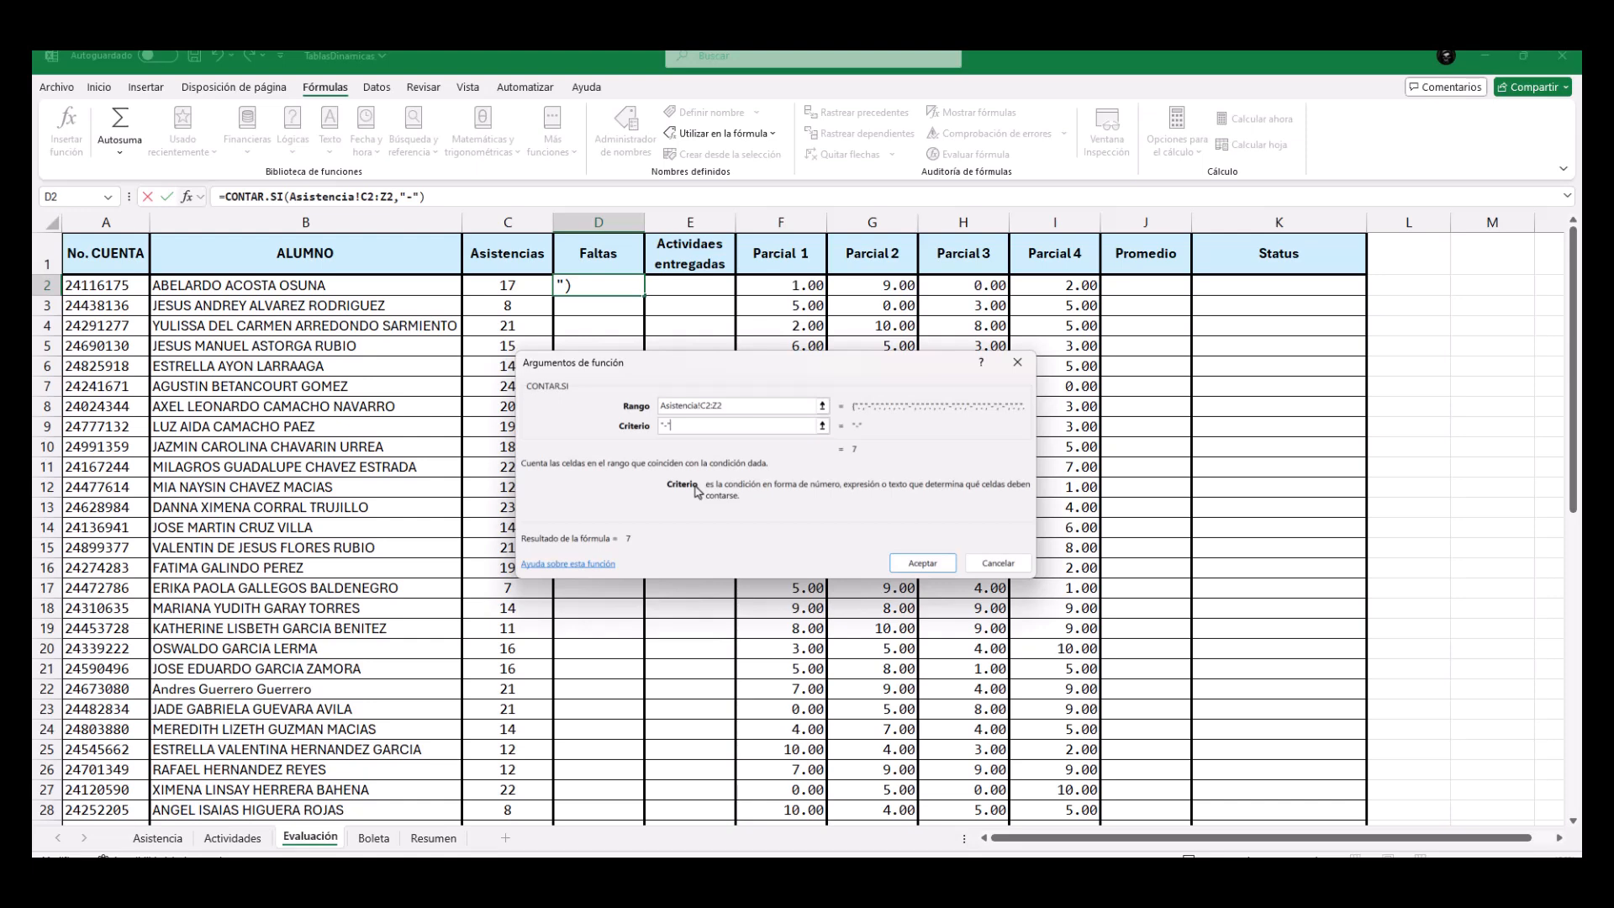
click(906, 566)
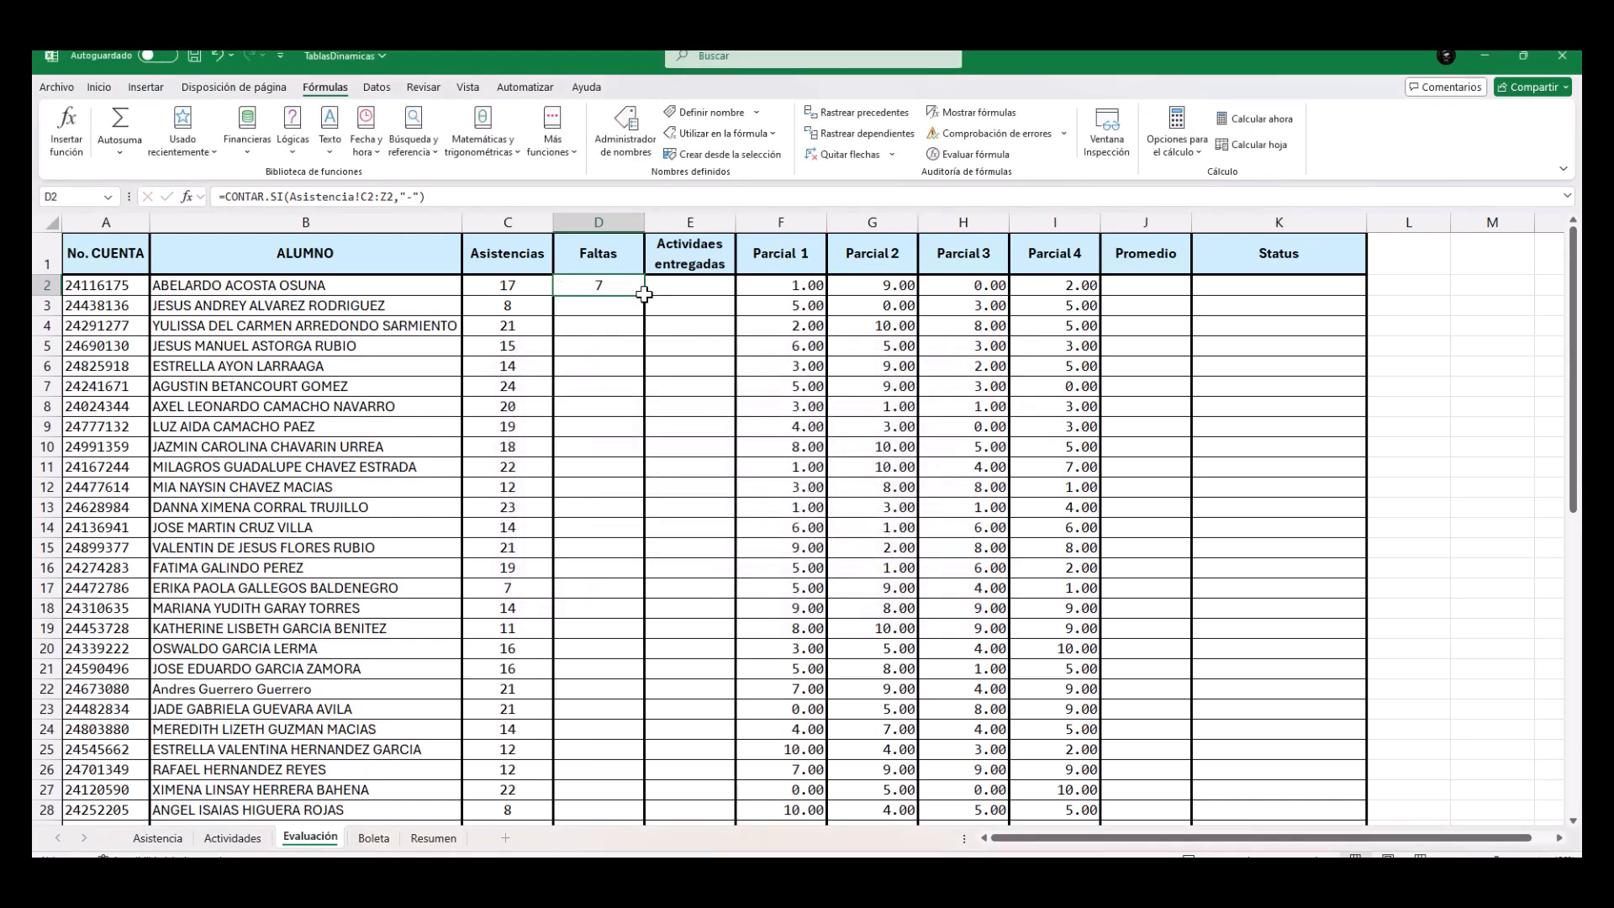
double_click(646, 296)
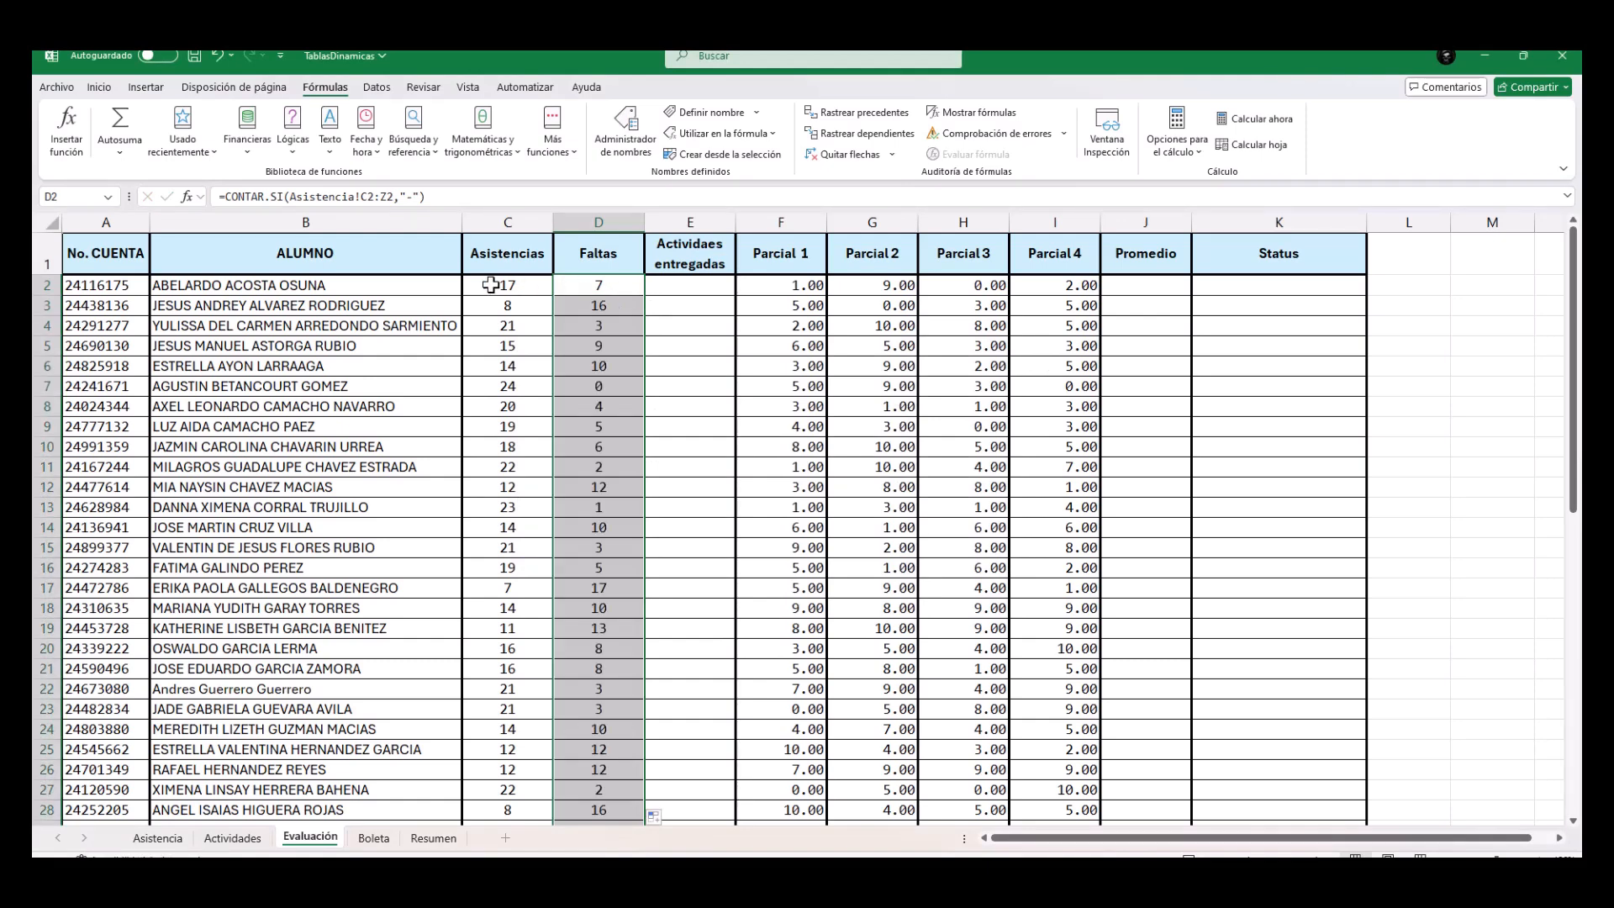
drag(490, 285, 588, 285)
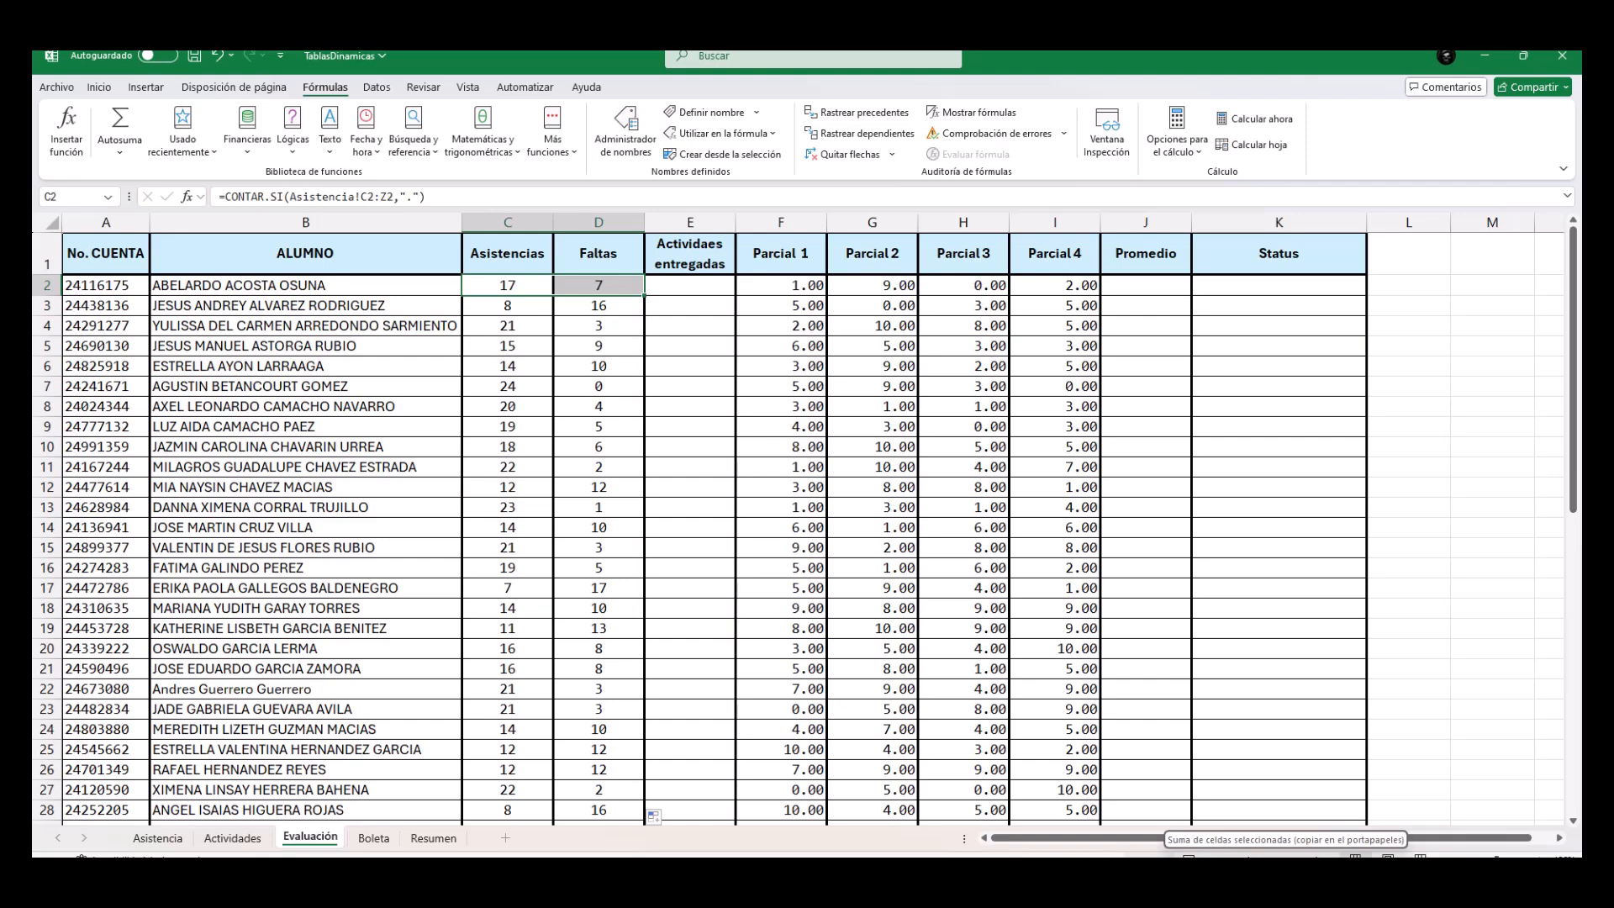
Check the delivery marks in Actividades and begin a CONTAR.SI formula in the first student's Actividaes entregadas cell, E2.
click(688, 286)
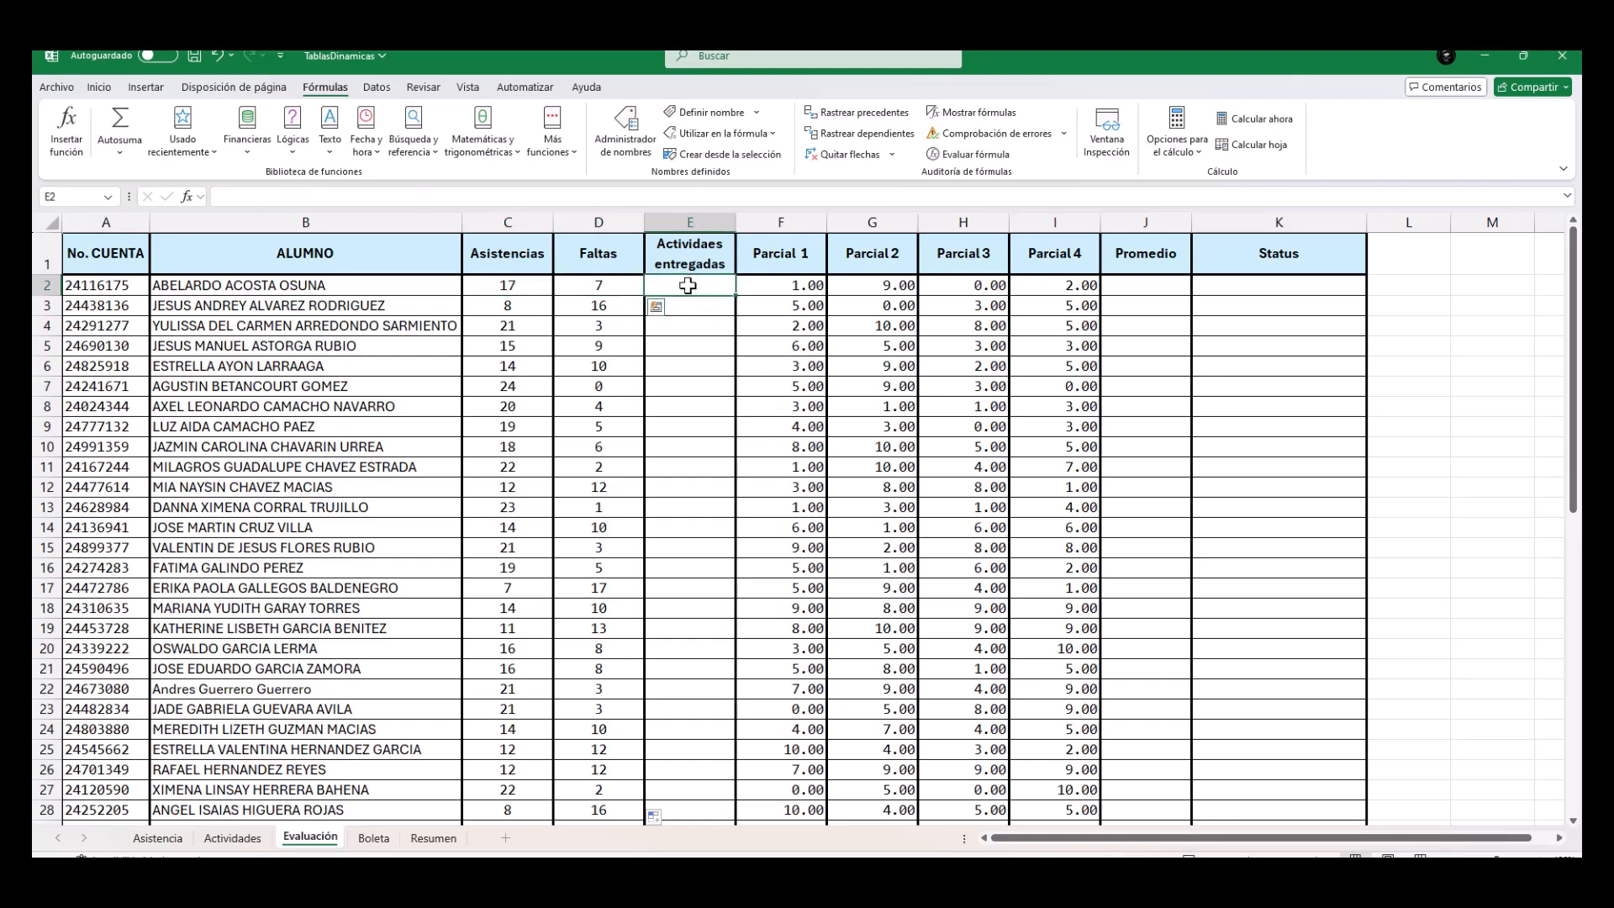
click(229, 839)
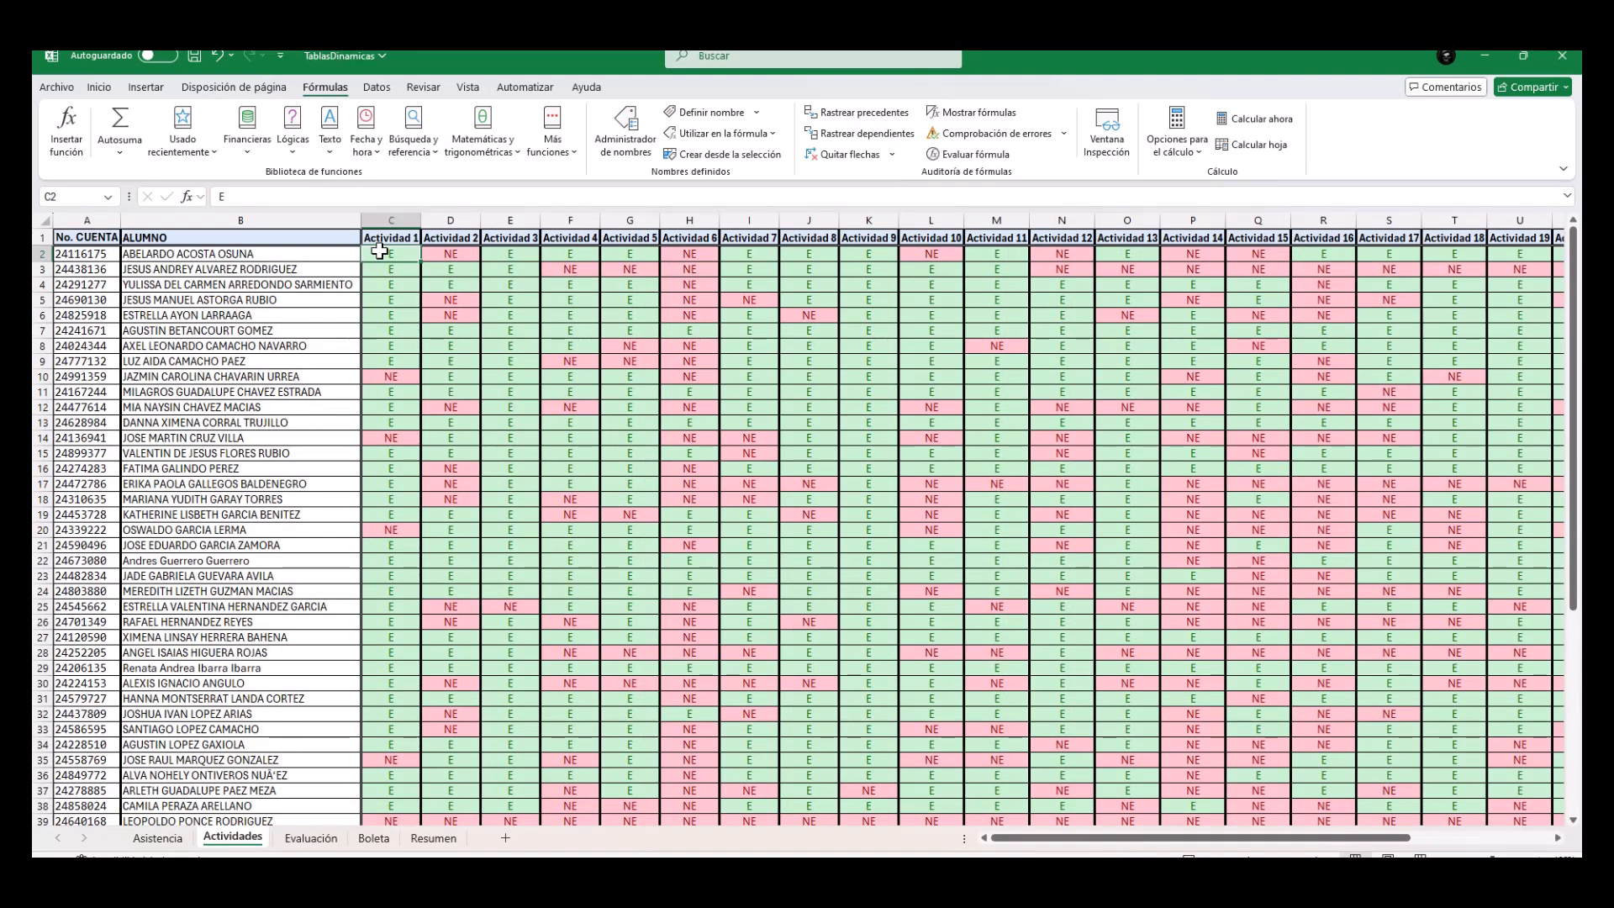
mouse_move(380, 250)
mouse_down()
mouse_move(1395, 252)
mouse_move(409, 255)
mouse_up()
click(323, 838)
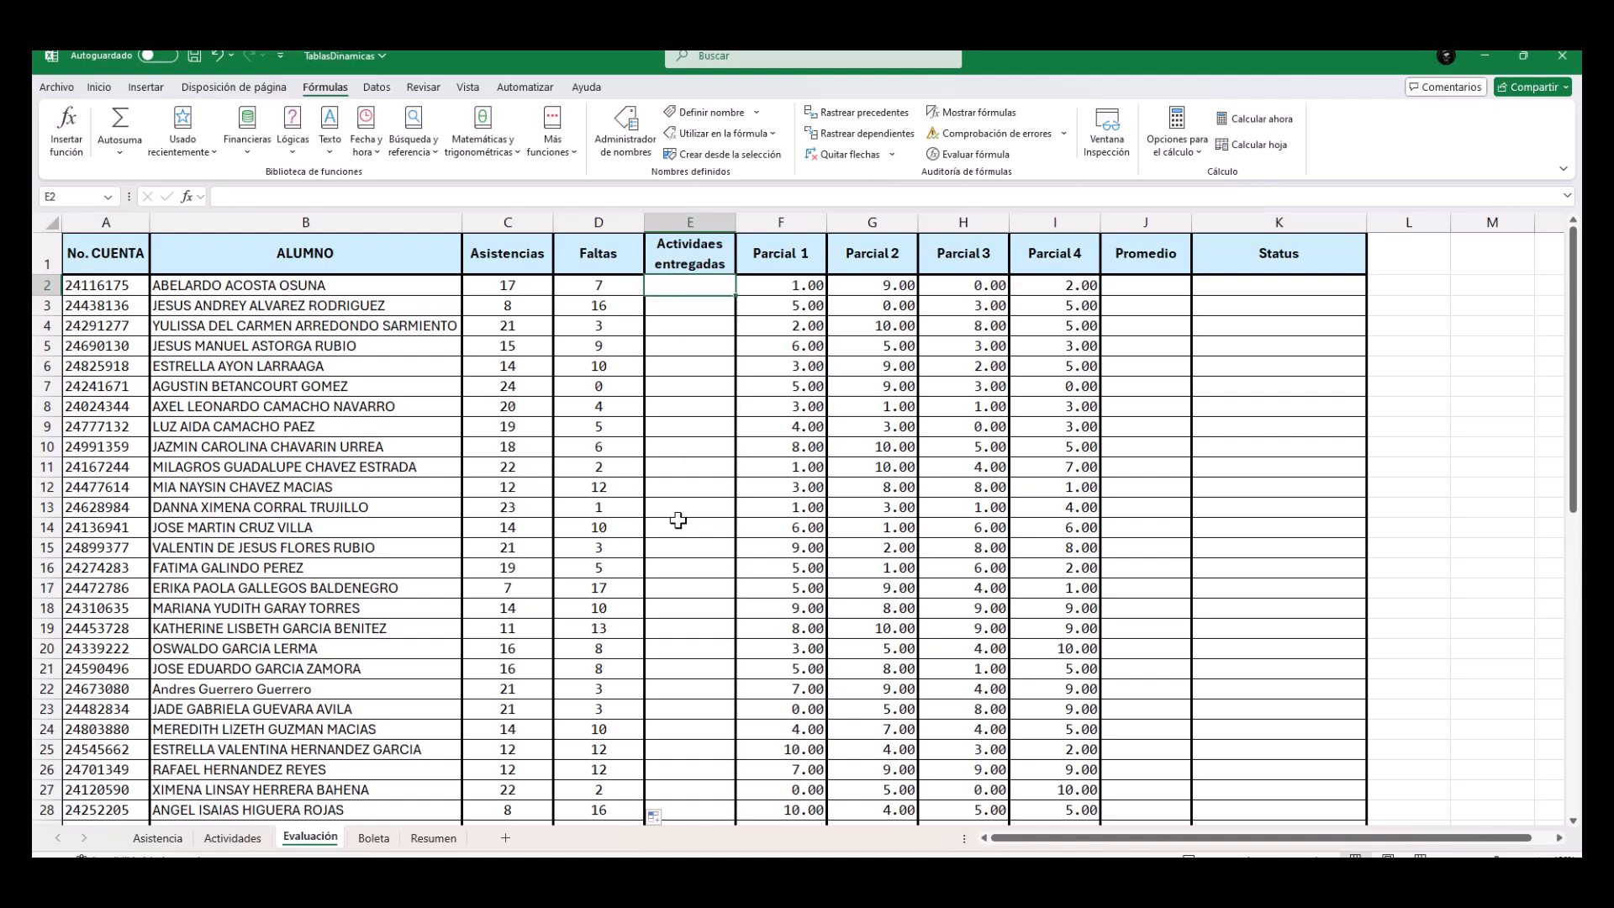
text(=)
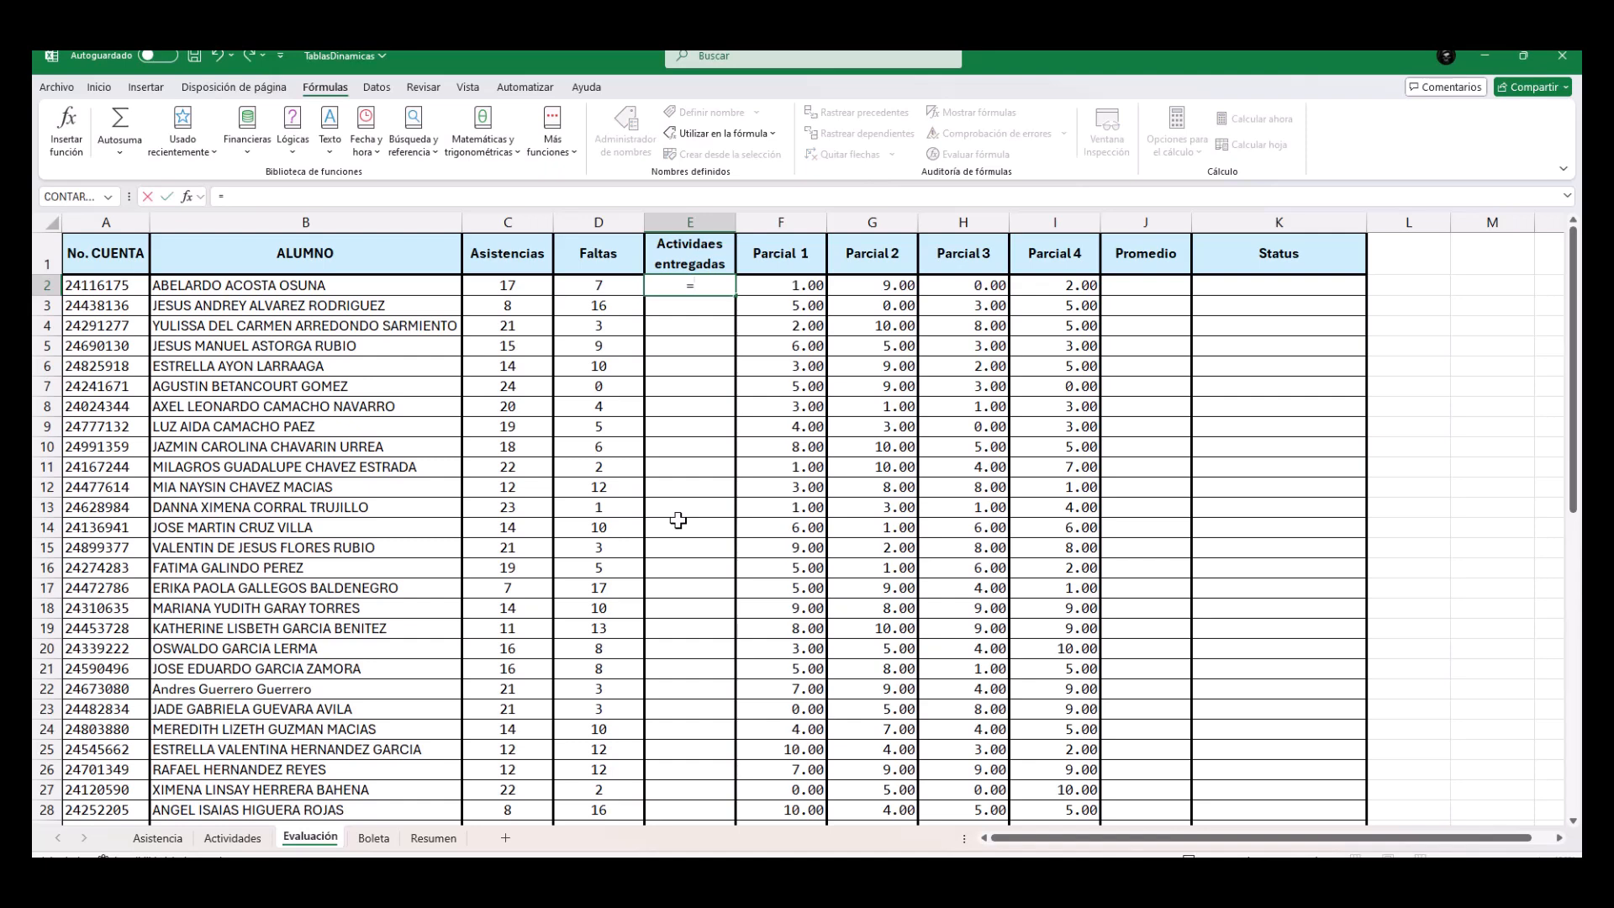
text(CONTAR)
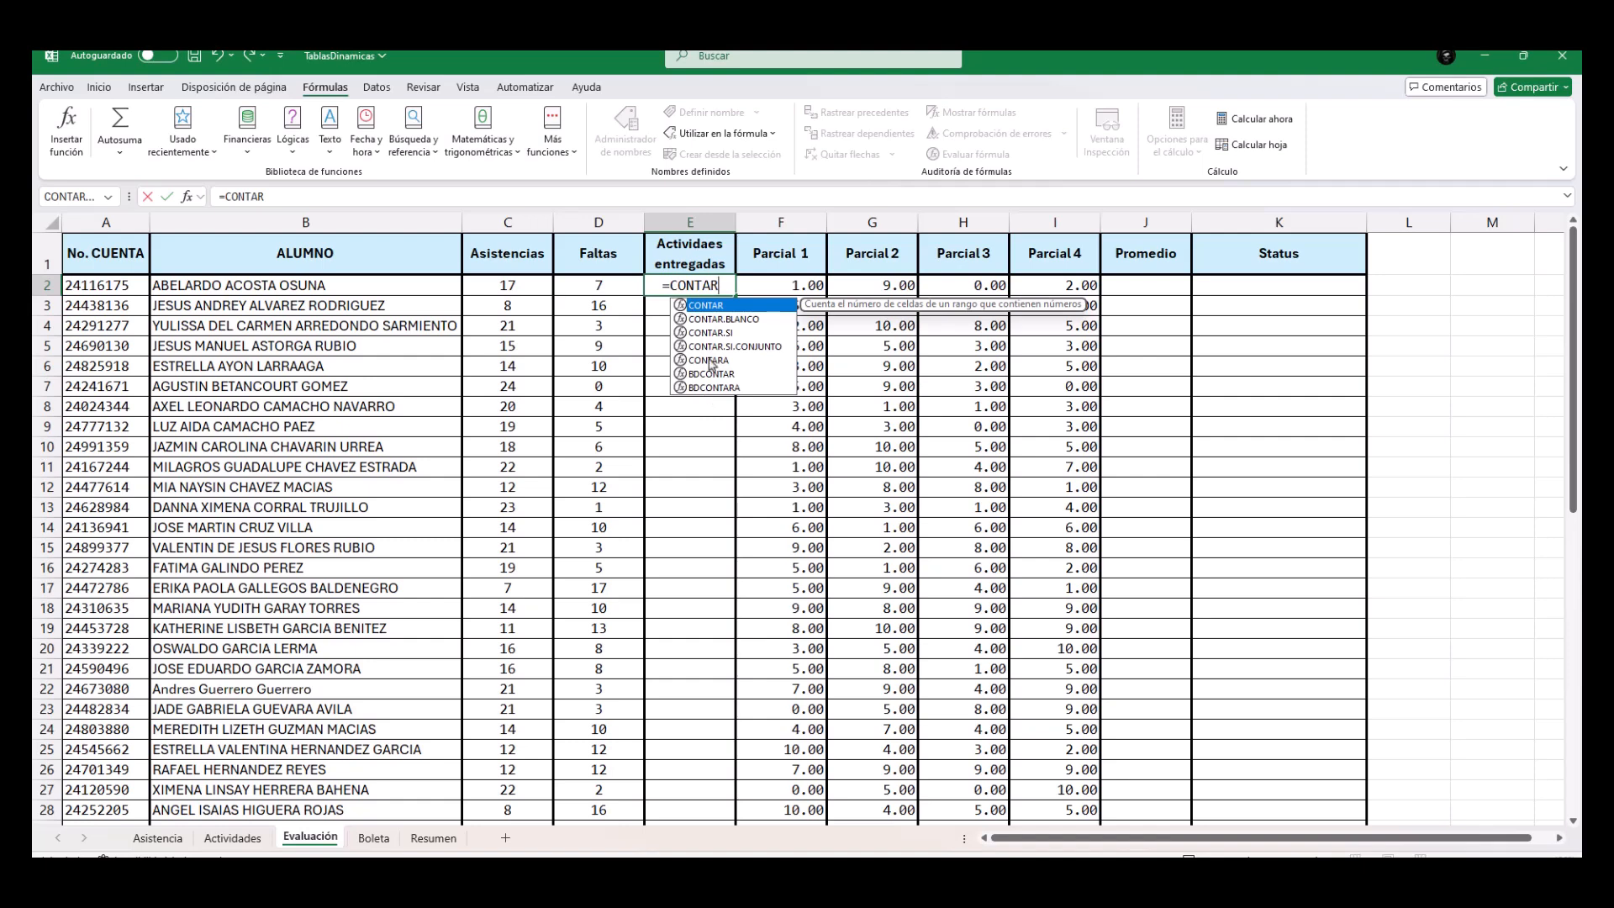
double_click(711, 333)
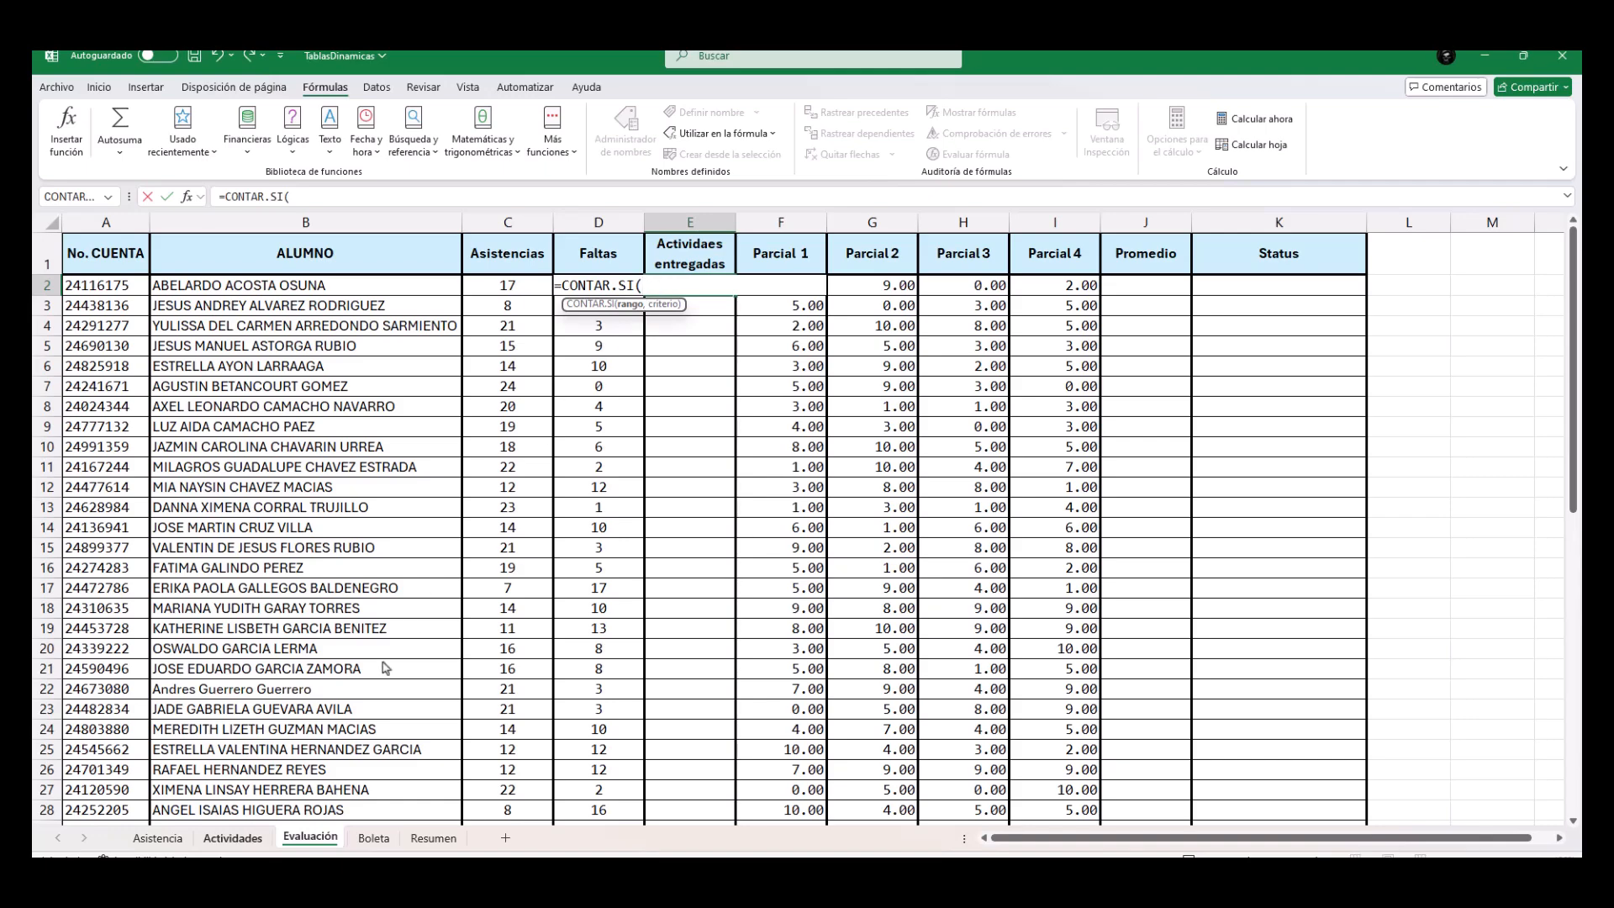
Complete the E2 formula as =CONTAR.SI(Actividades!C2:Z2,"E"), taking the range from the first student's activities 1 to 24.
click(251, 840)
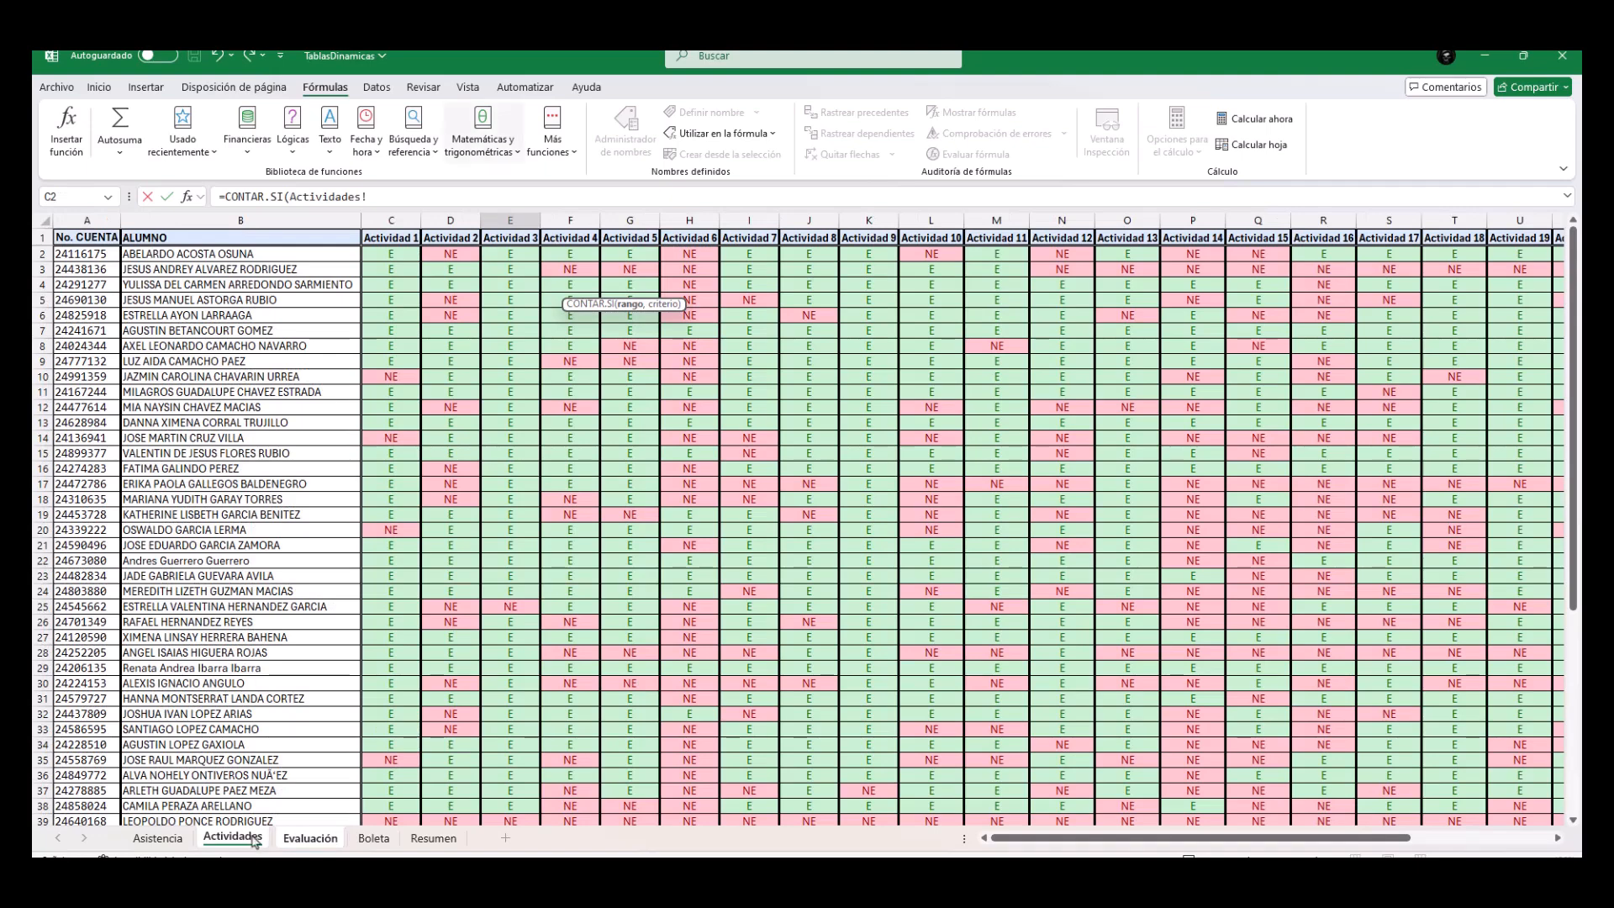
drag(386, 255, 1439, 254)
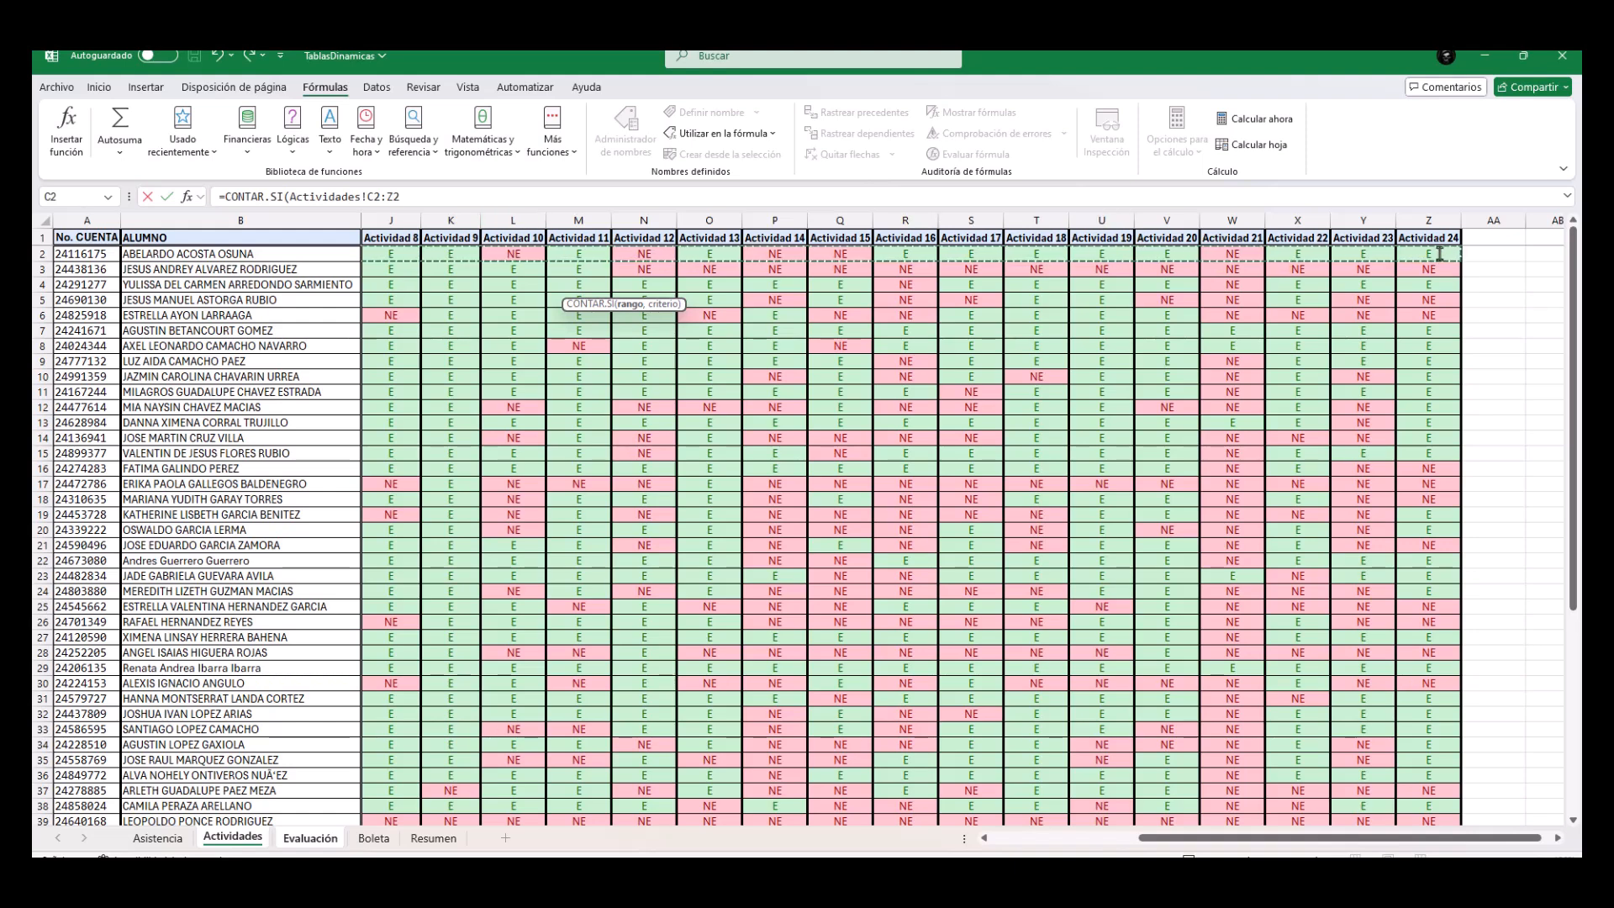
click(259, 198)
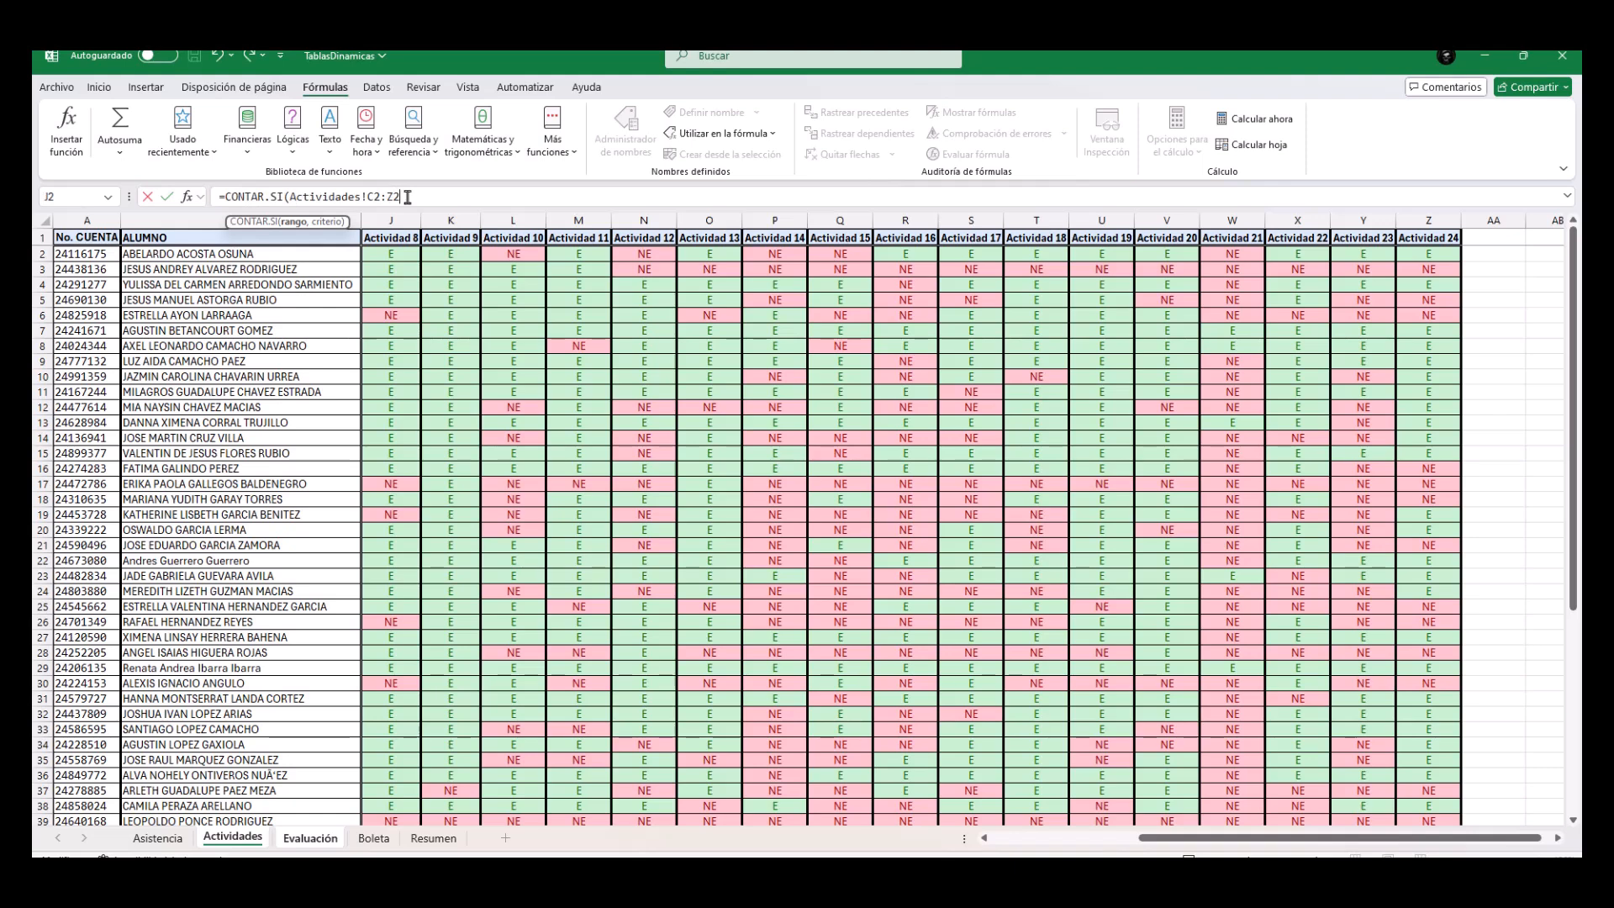
text(,)
text(e)
text("E)
text("))
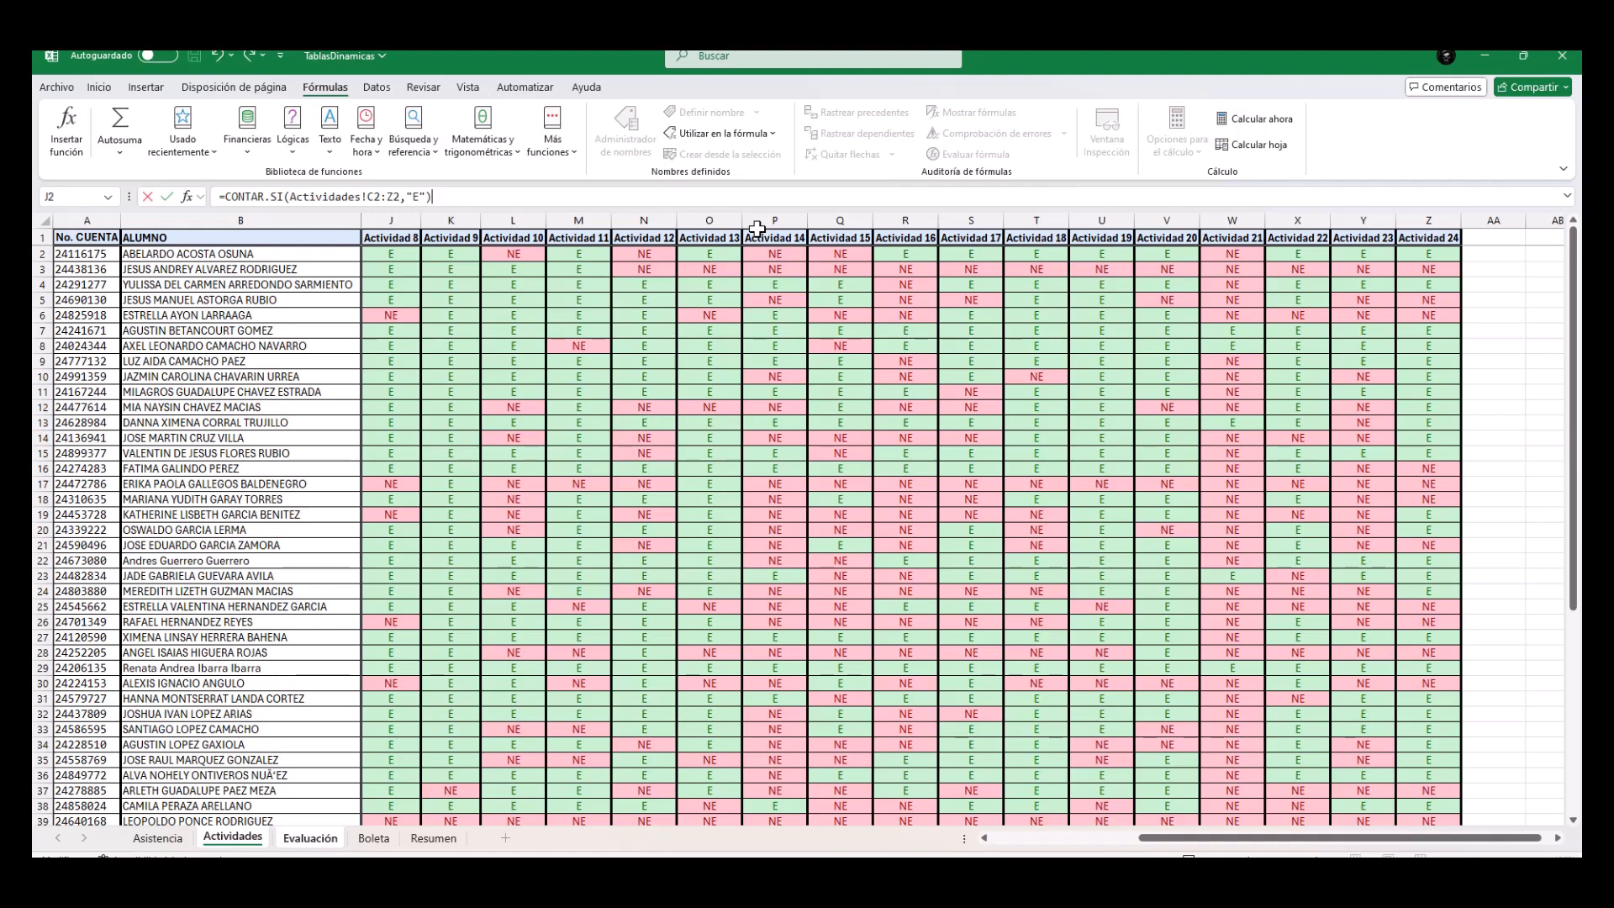
key(Return)
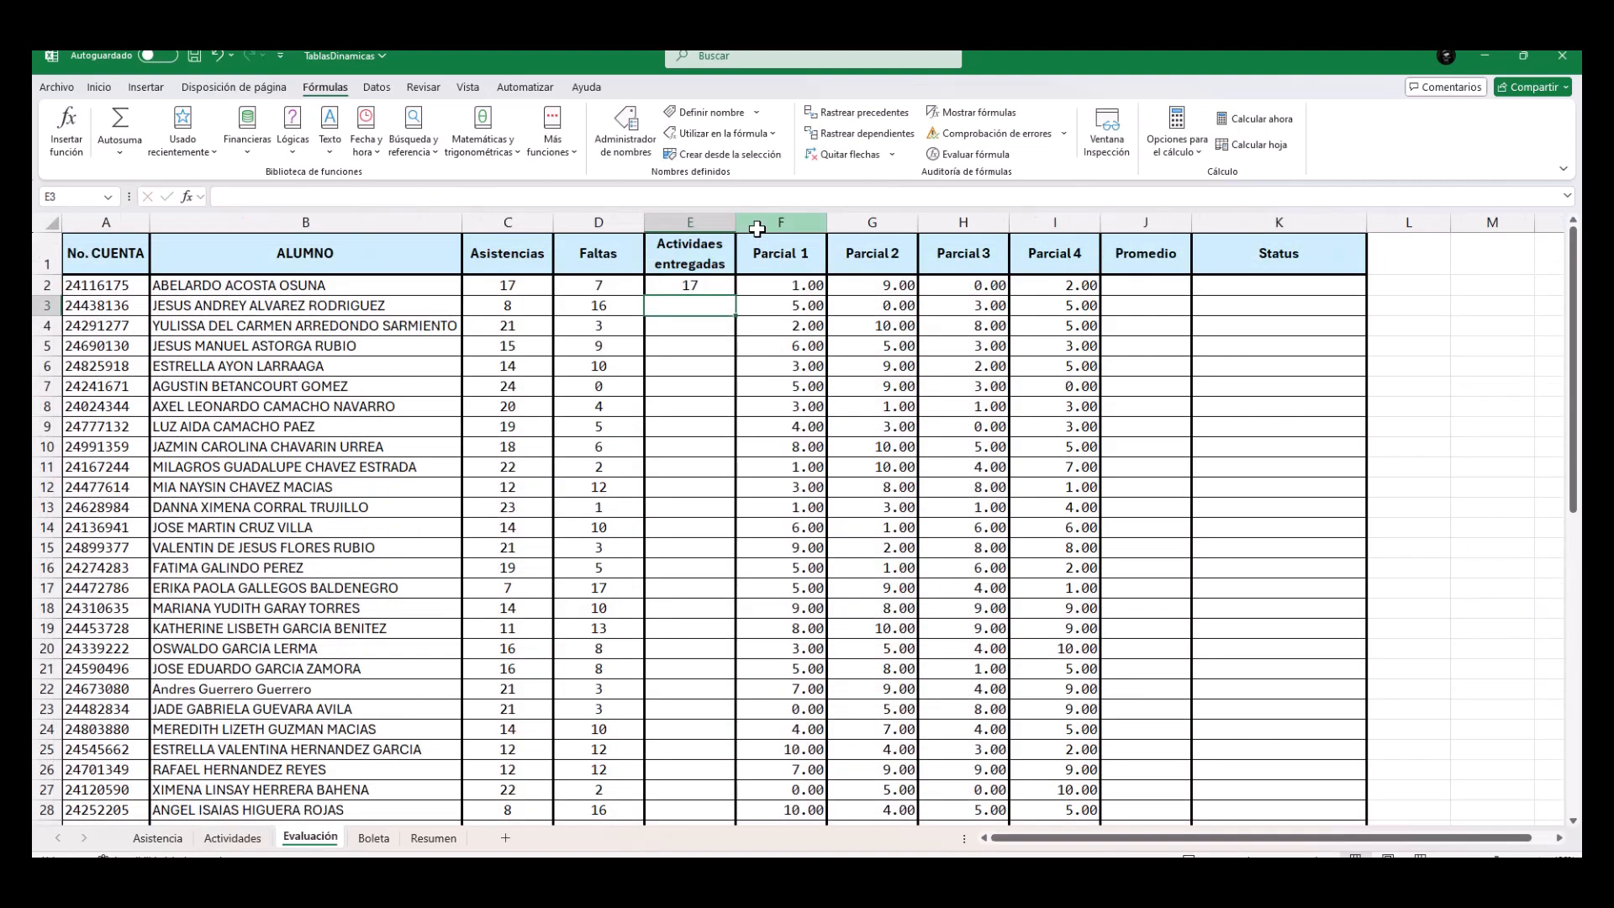
Fill the E2 formula down the Actividaes entregadas column and review its arguments in E2.
click(709, 284)
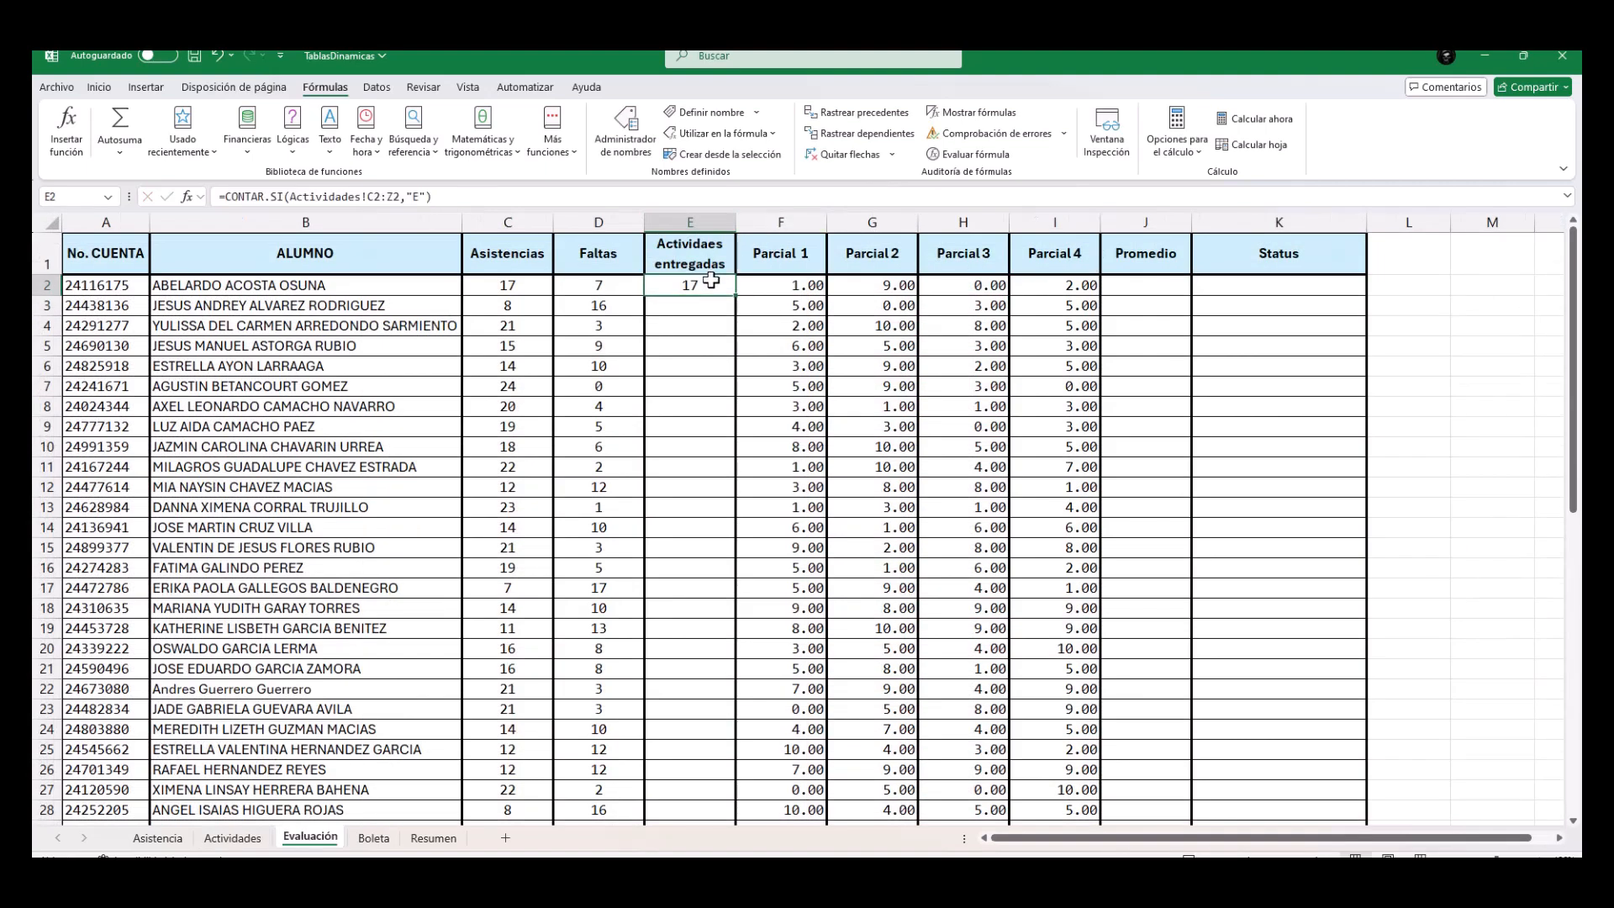
double_click(736, 293)
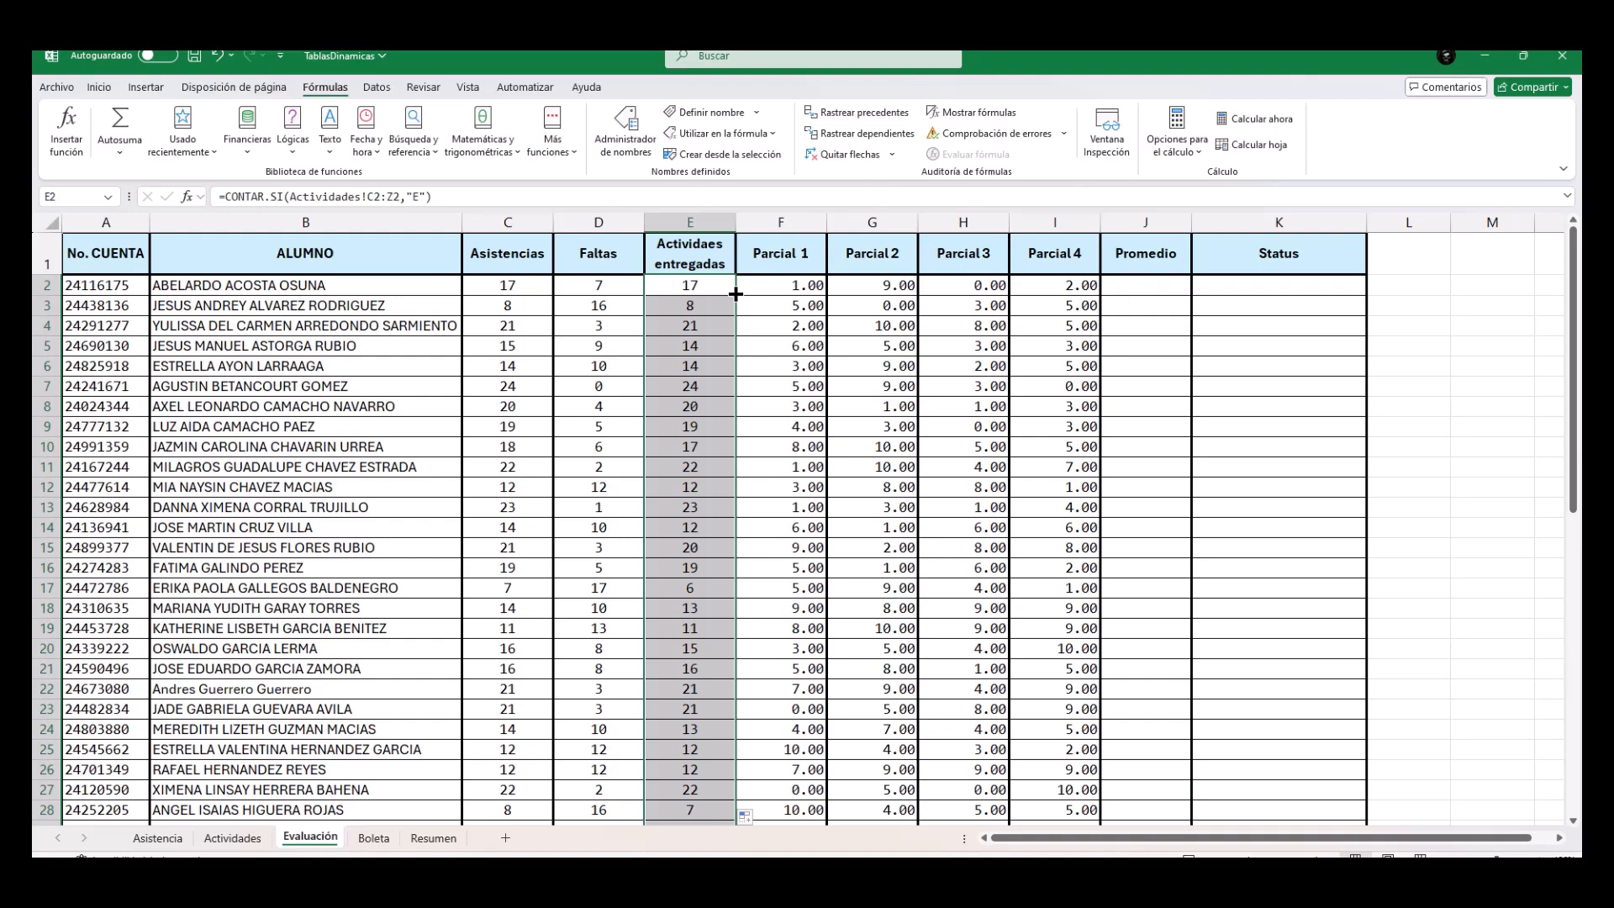
double_click(719, 284)
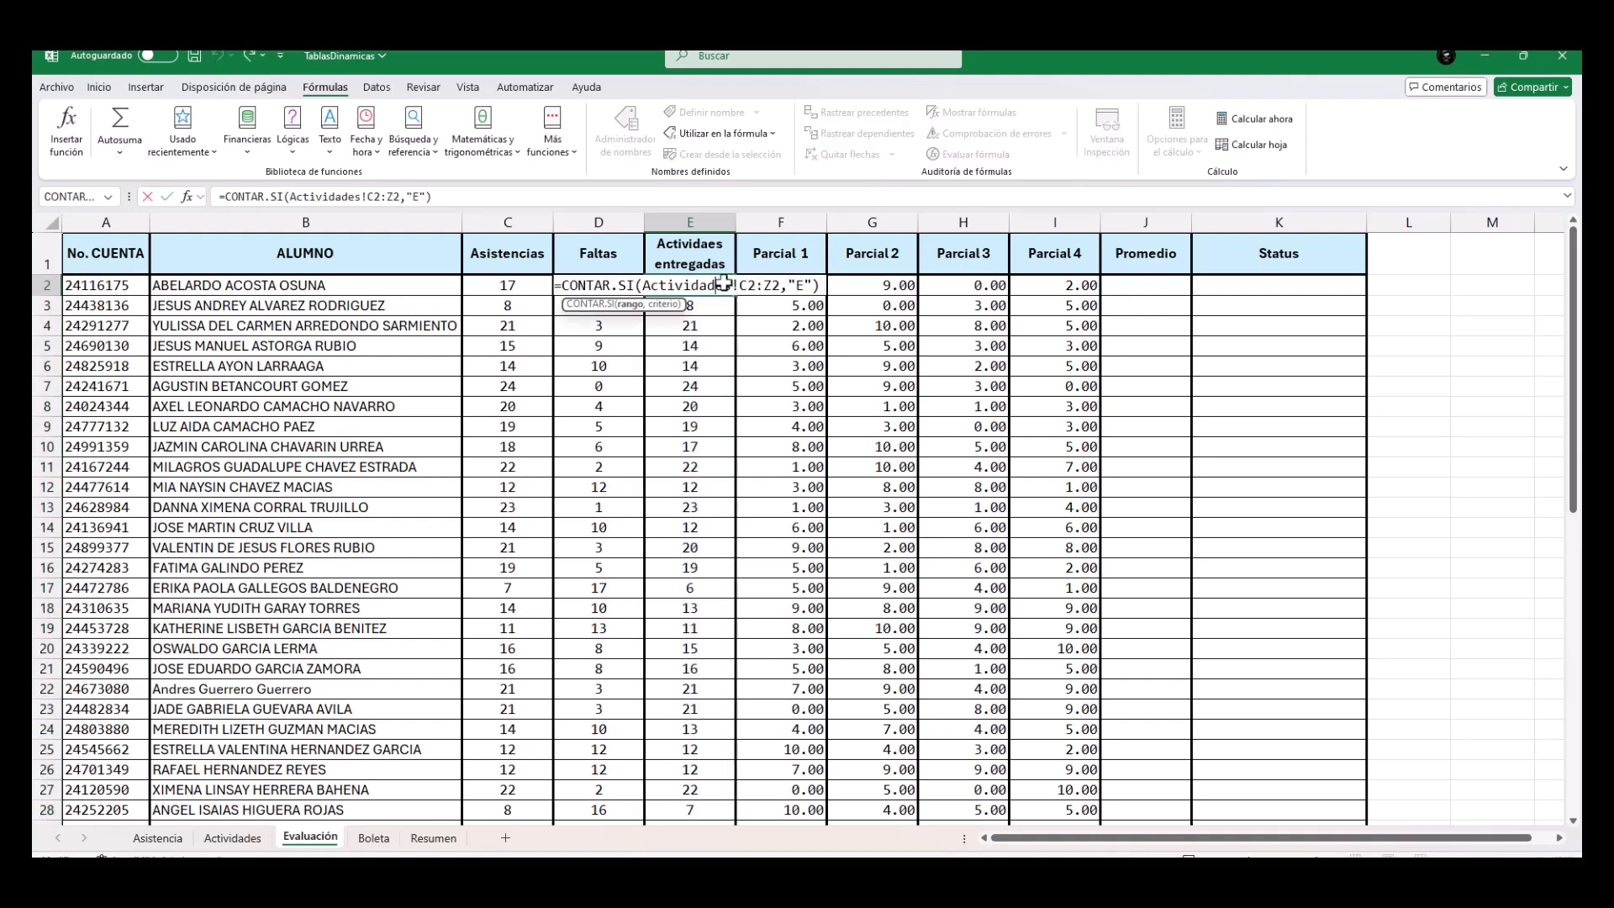
click(809, 286)
key(ctrl+Return)
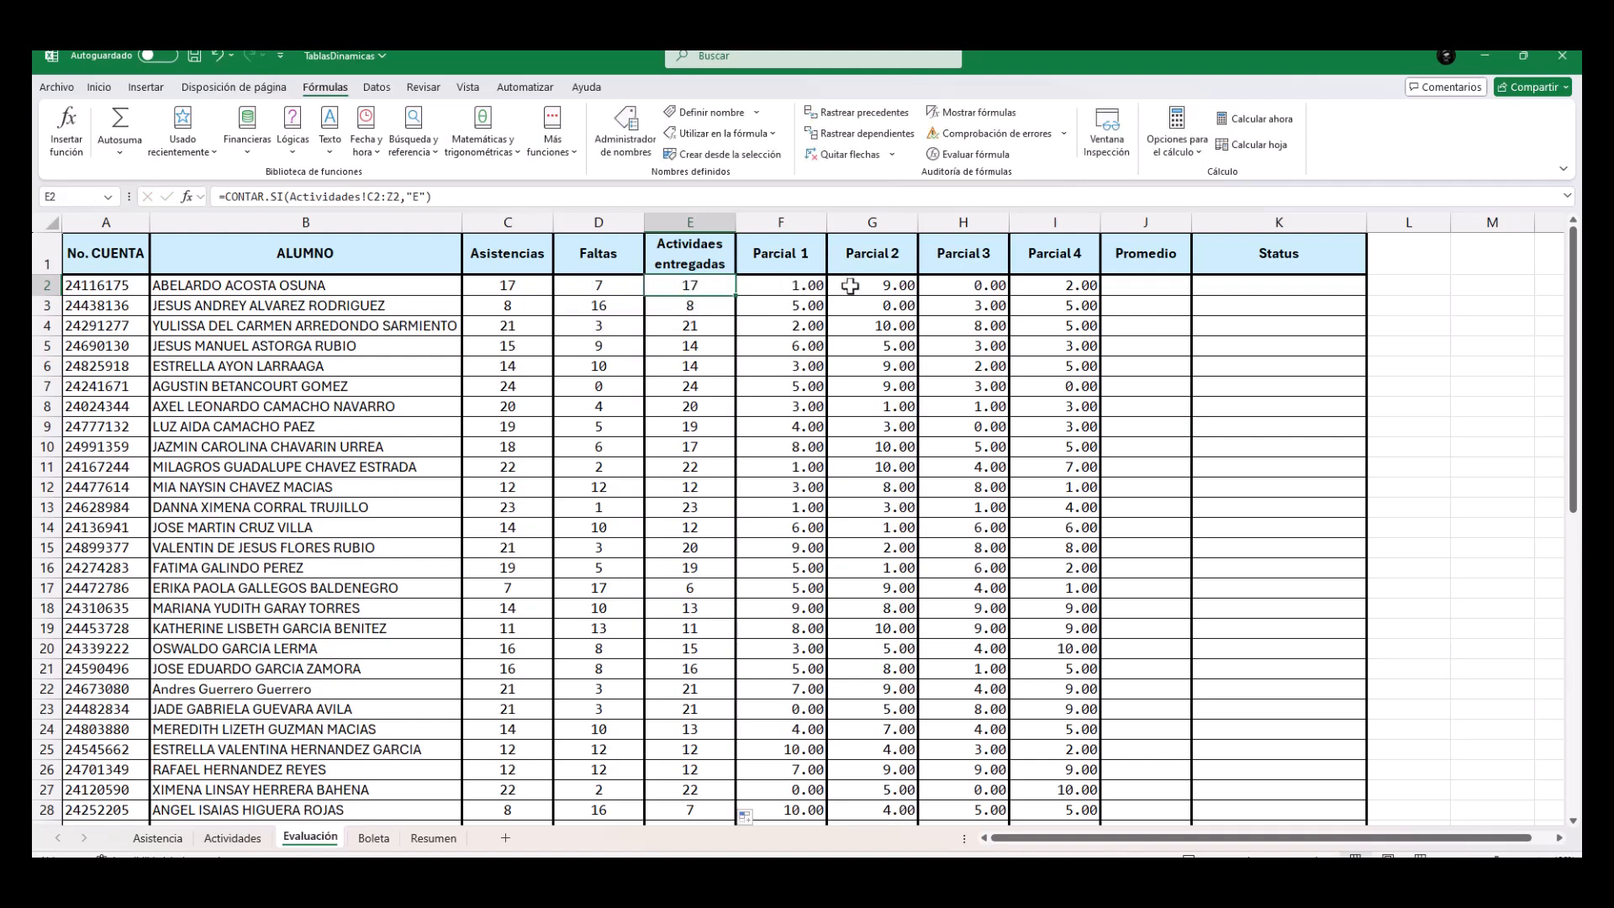
Enter =PROMEDIO(F2:I2) in the first student's Promedio cell, J2, and fill it down the Promedio column.
click(1137, 286)
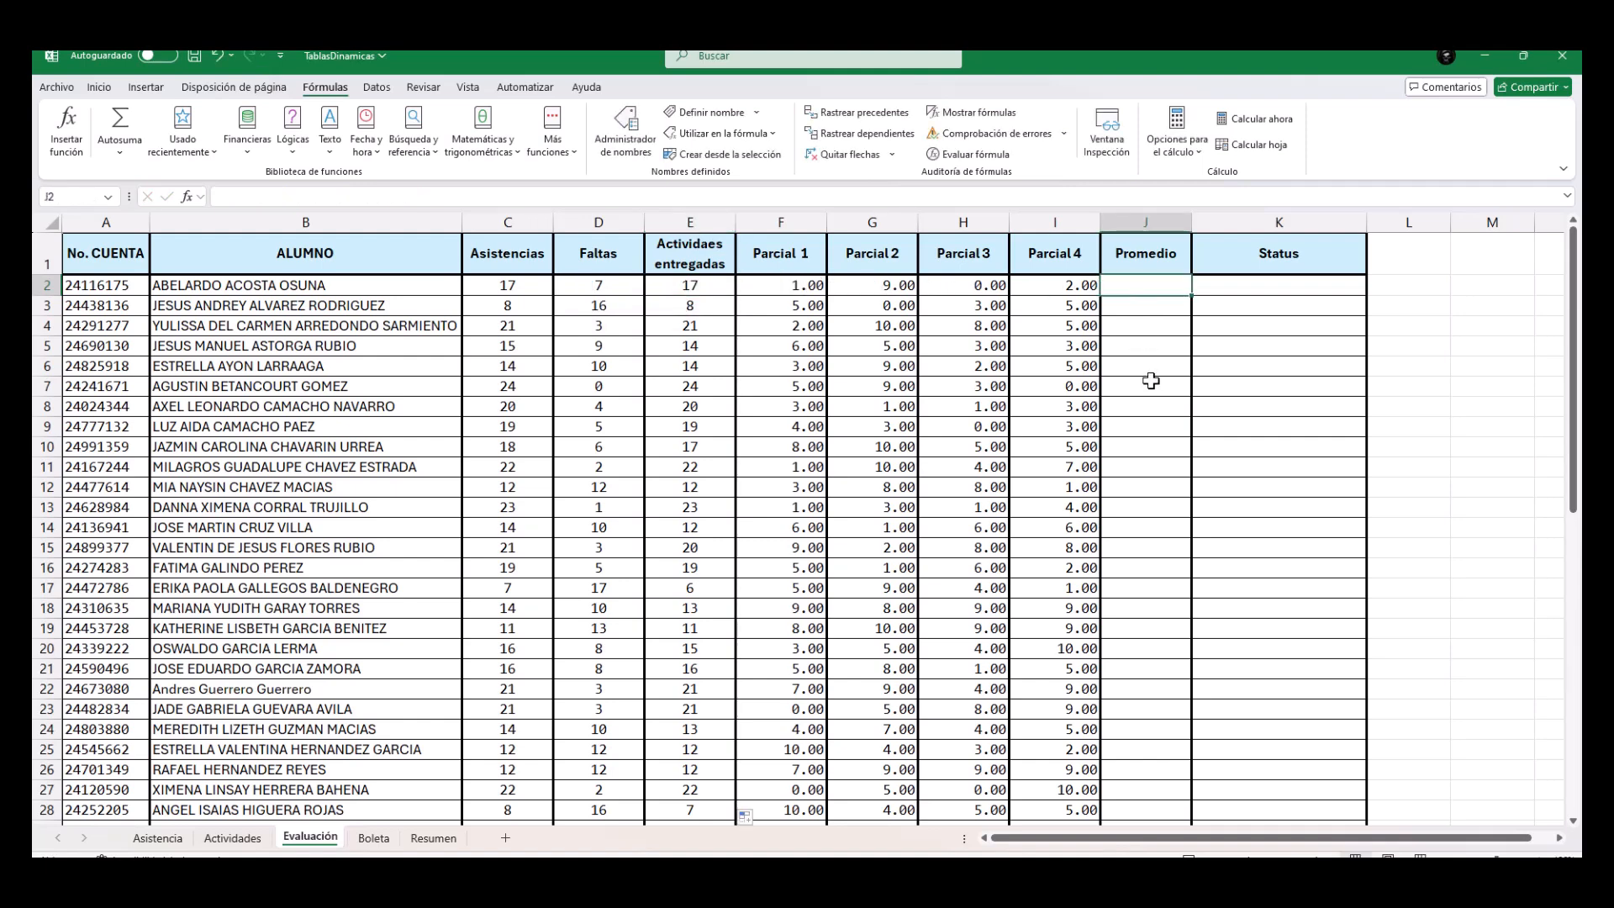
drag(779, 286, 1053, 287)
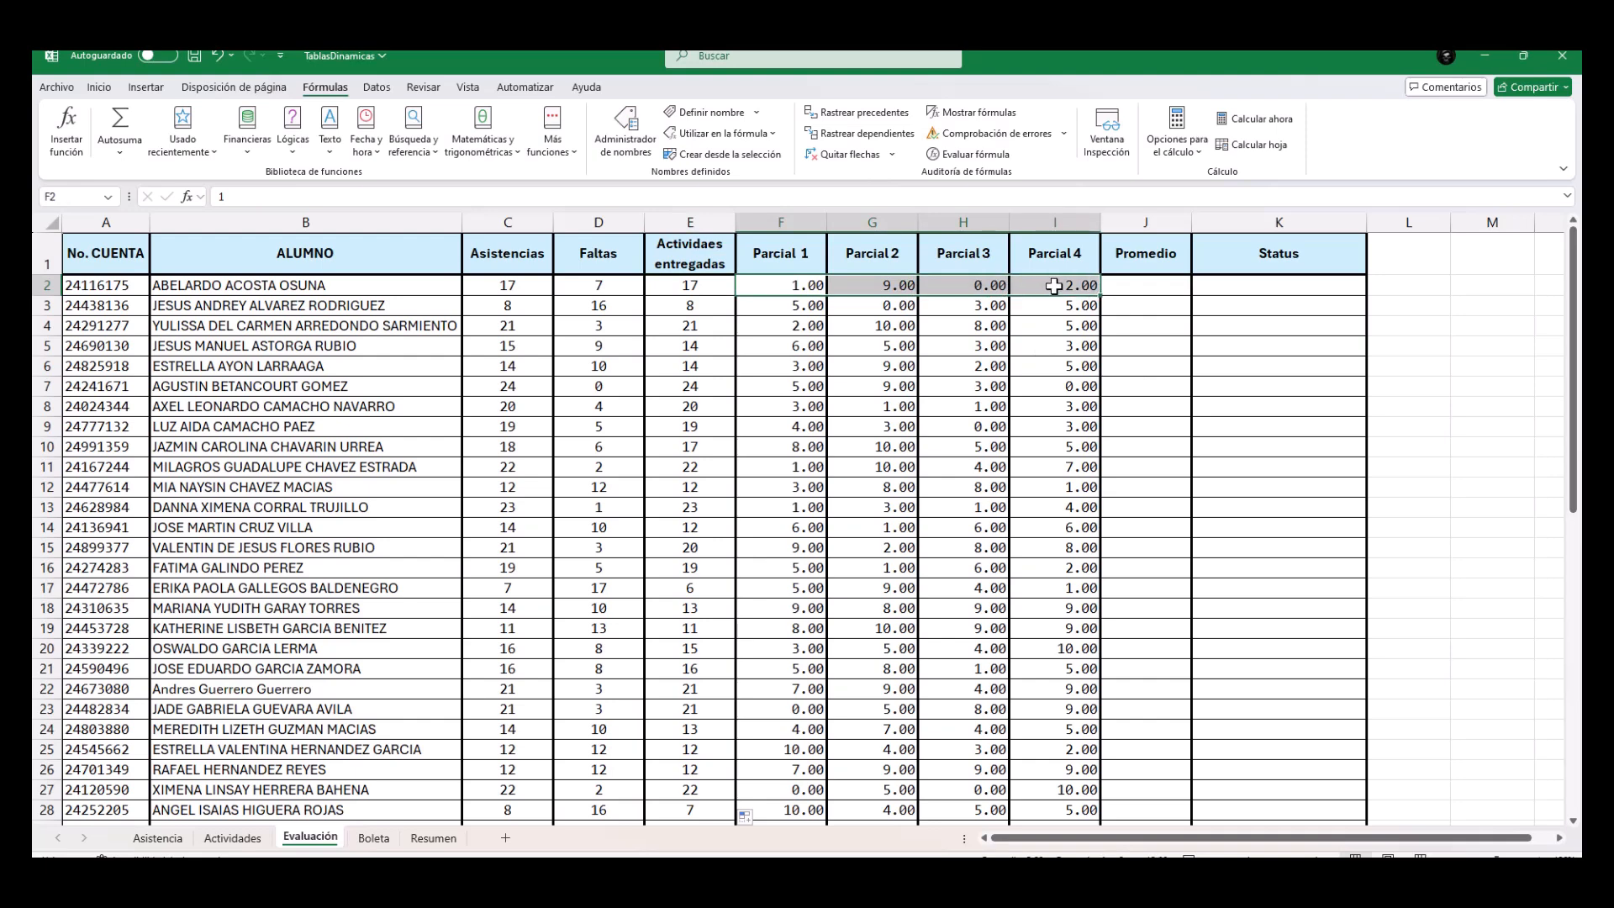
click(1112, 286)
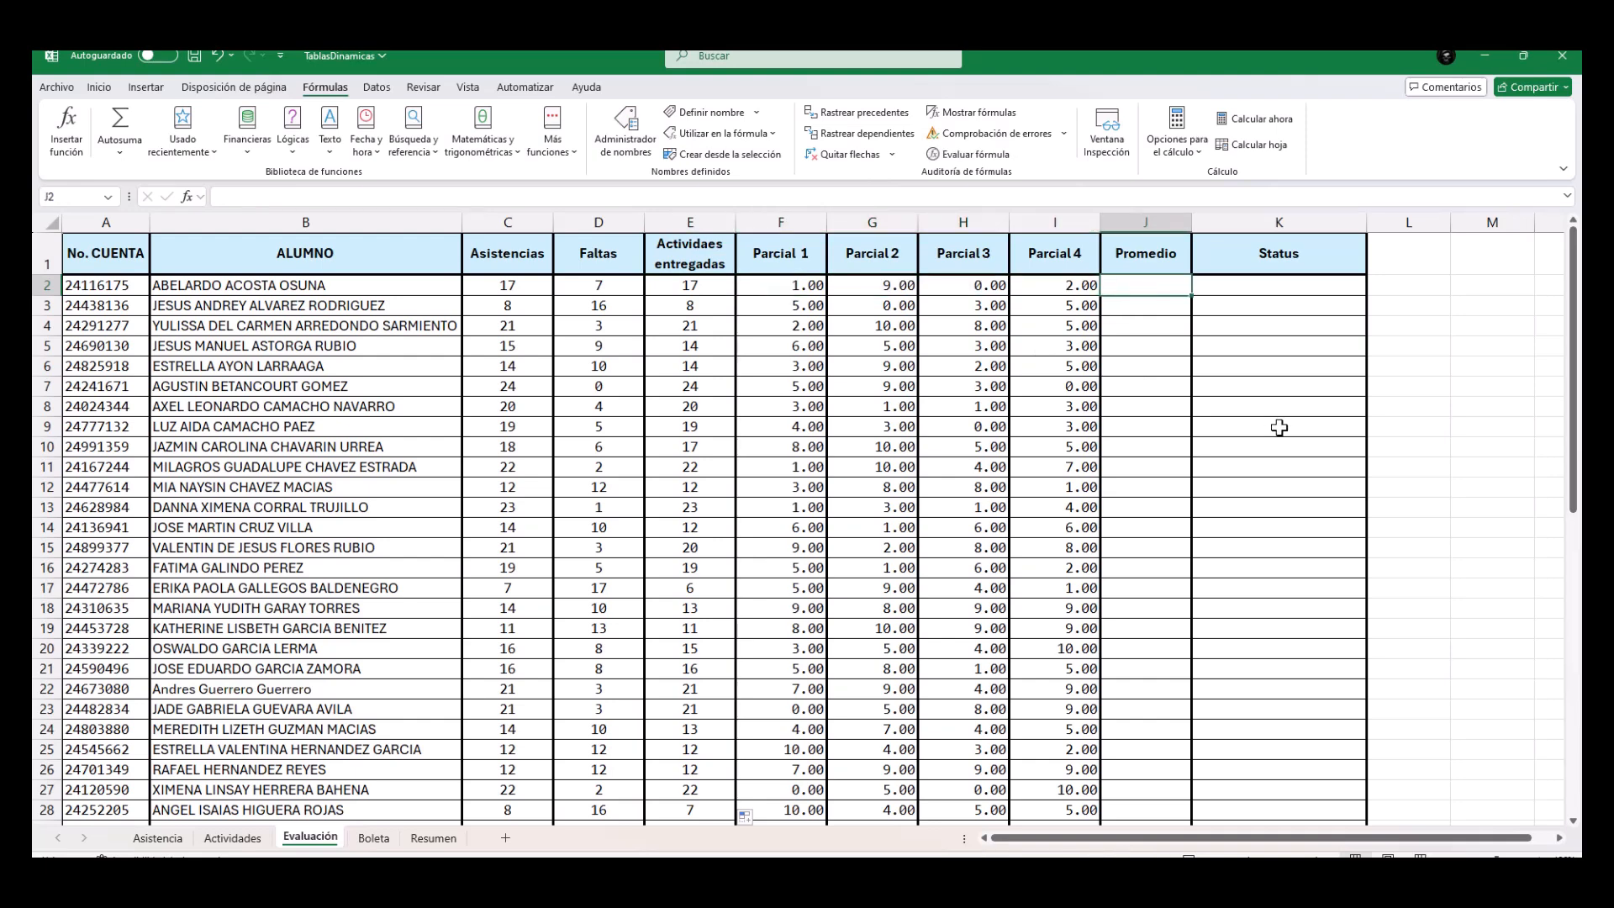
text(=PROME)
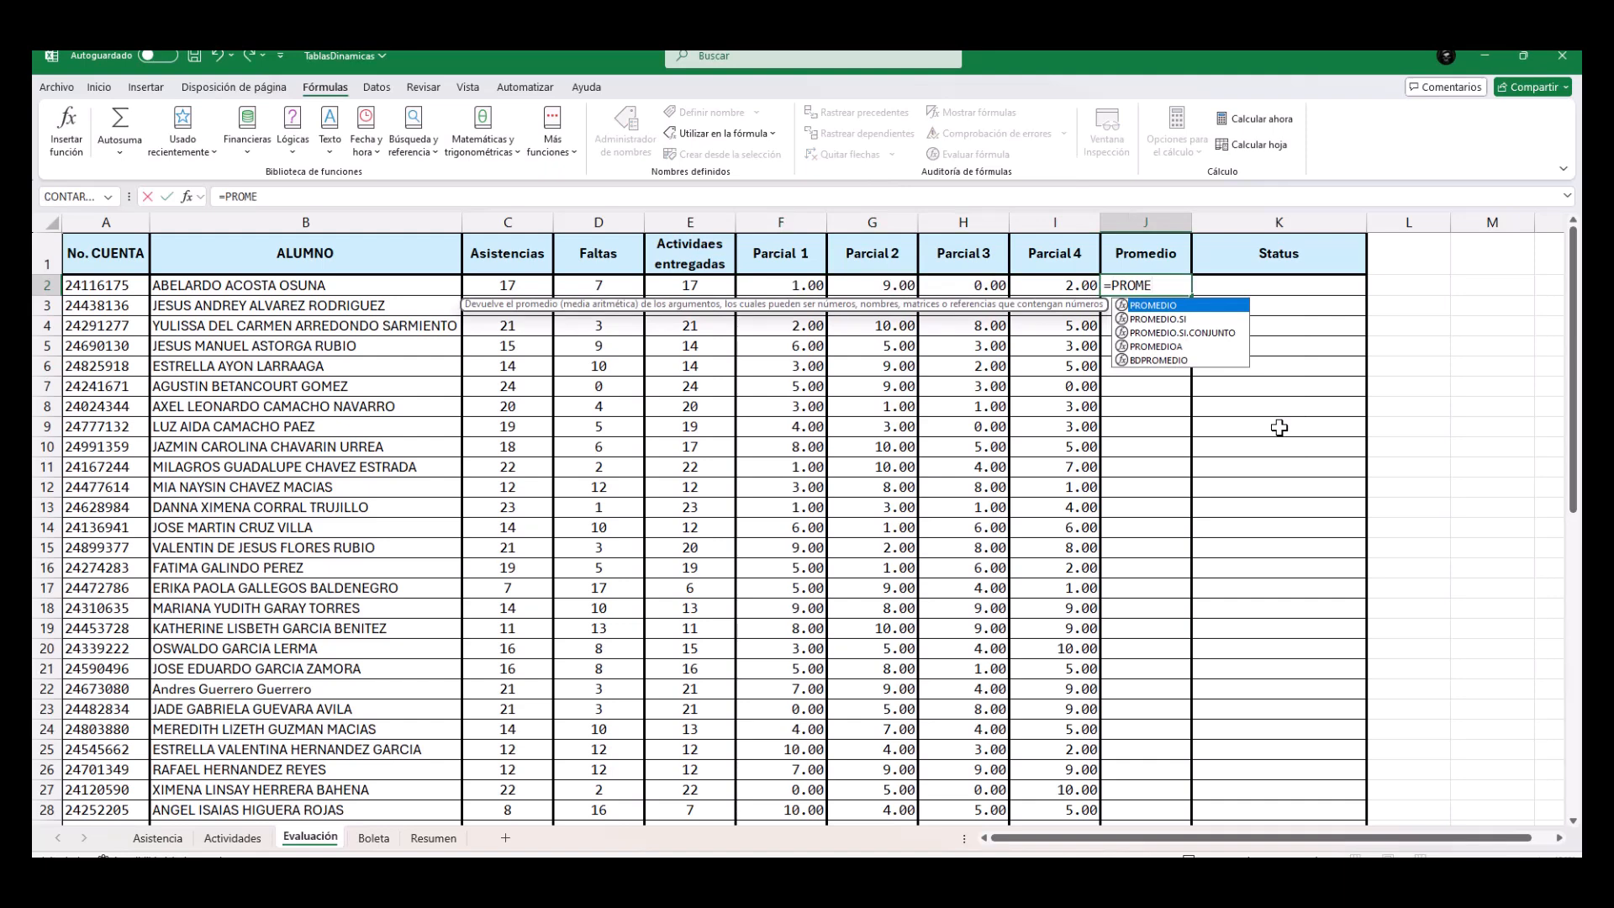
key(Tab)
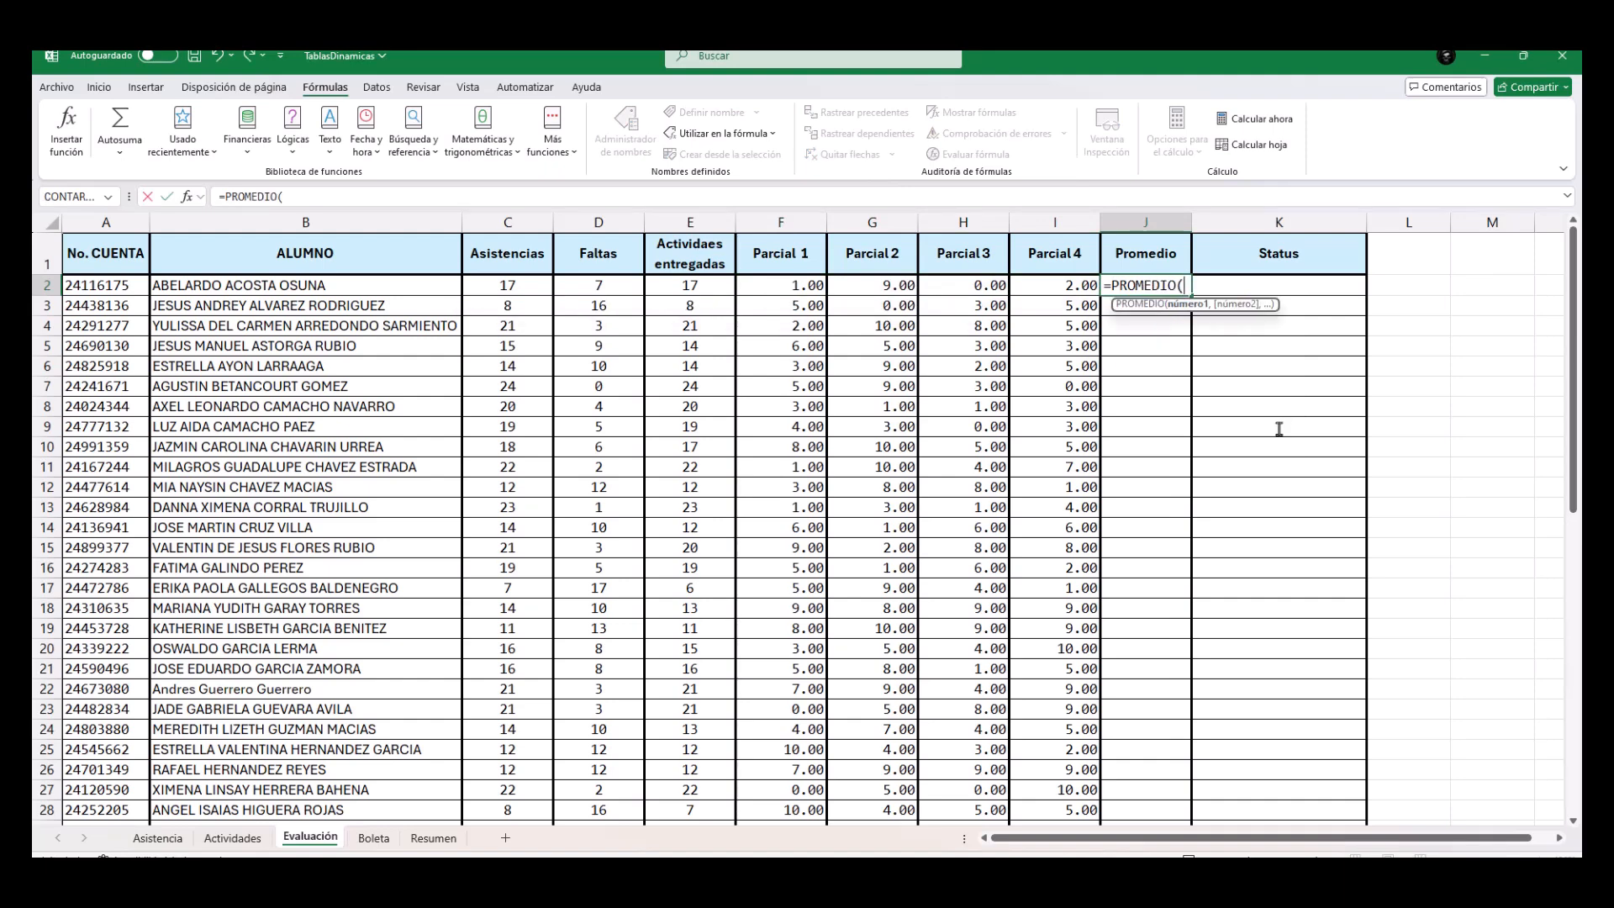
drag(777, 286, 1056, 286)
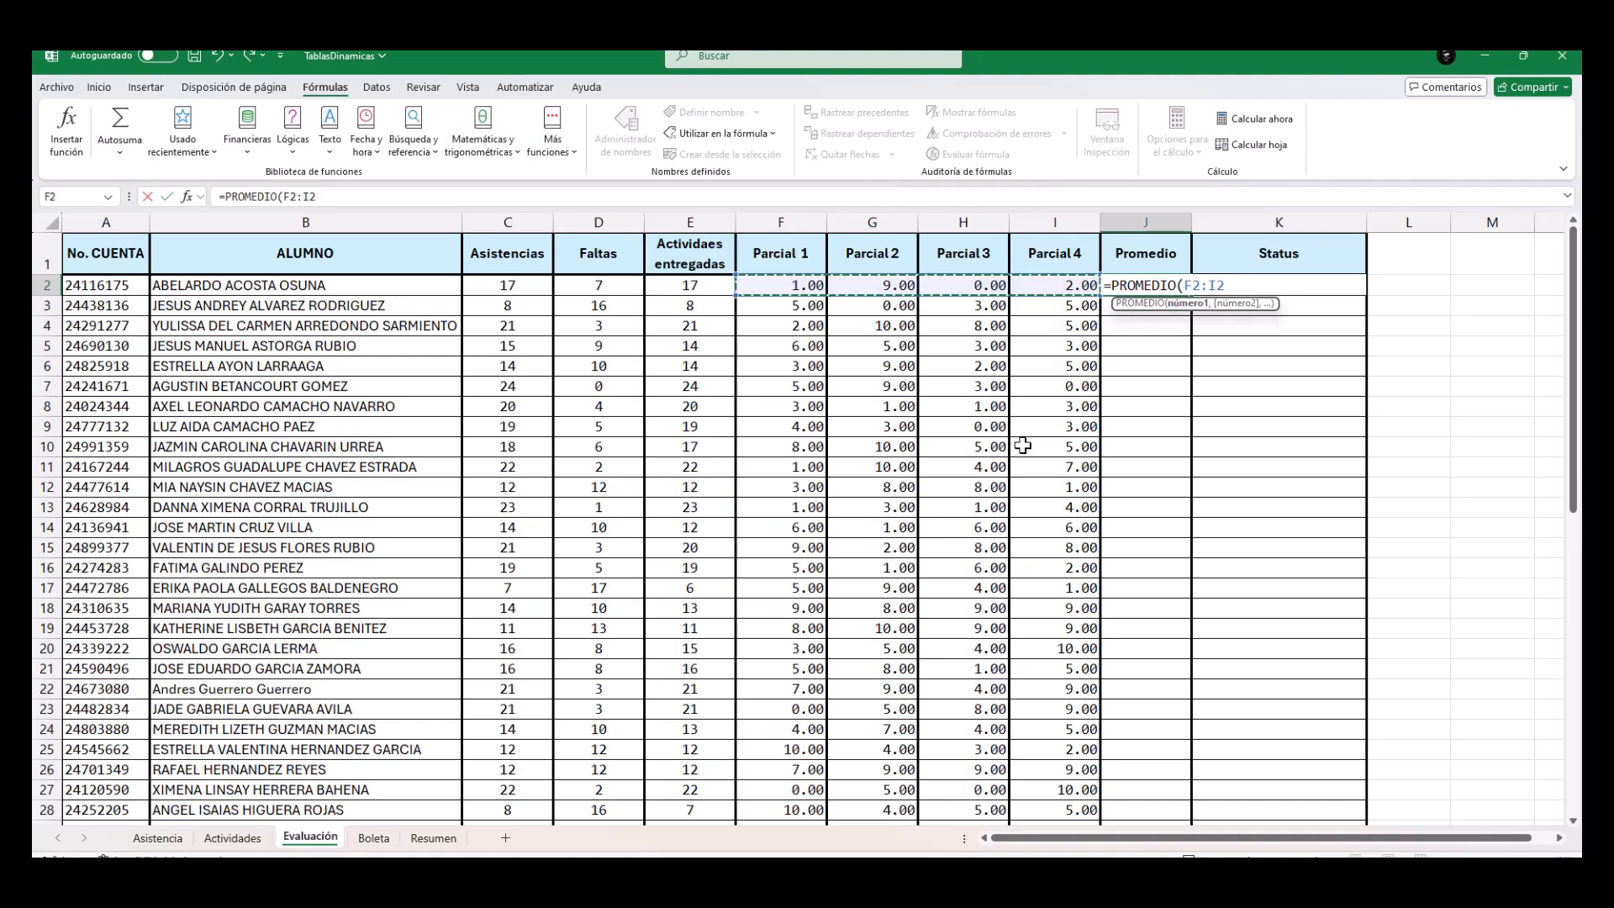
text())
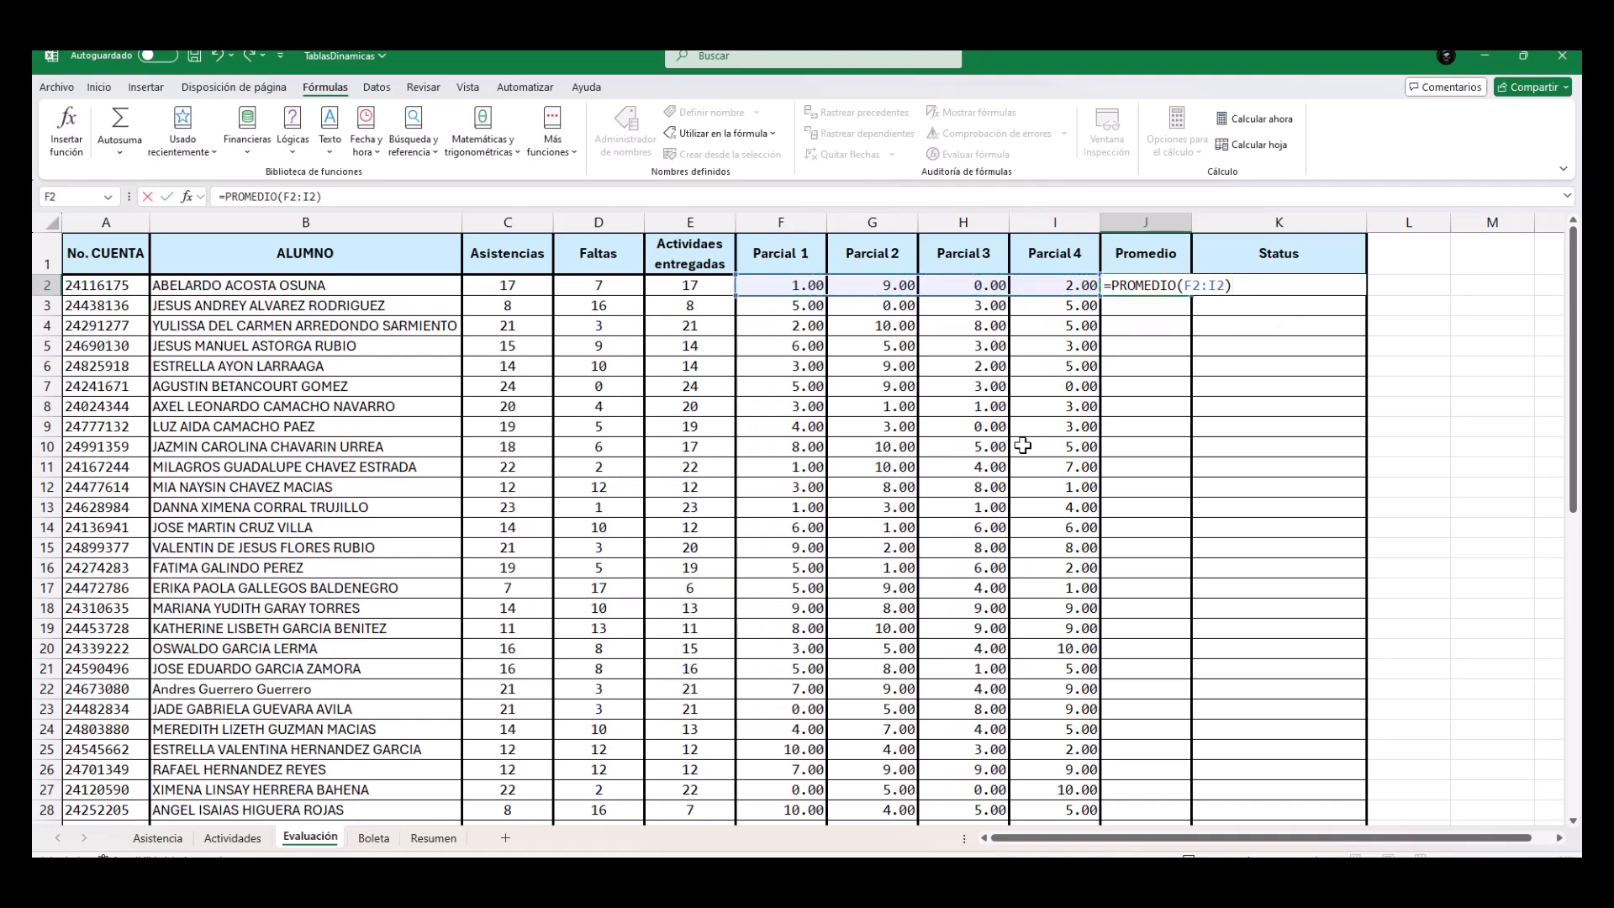
key(Return)
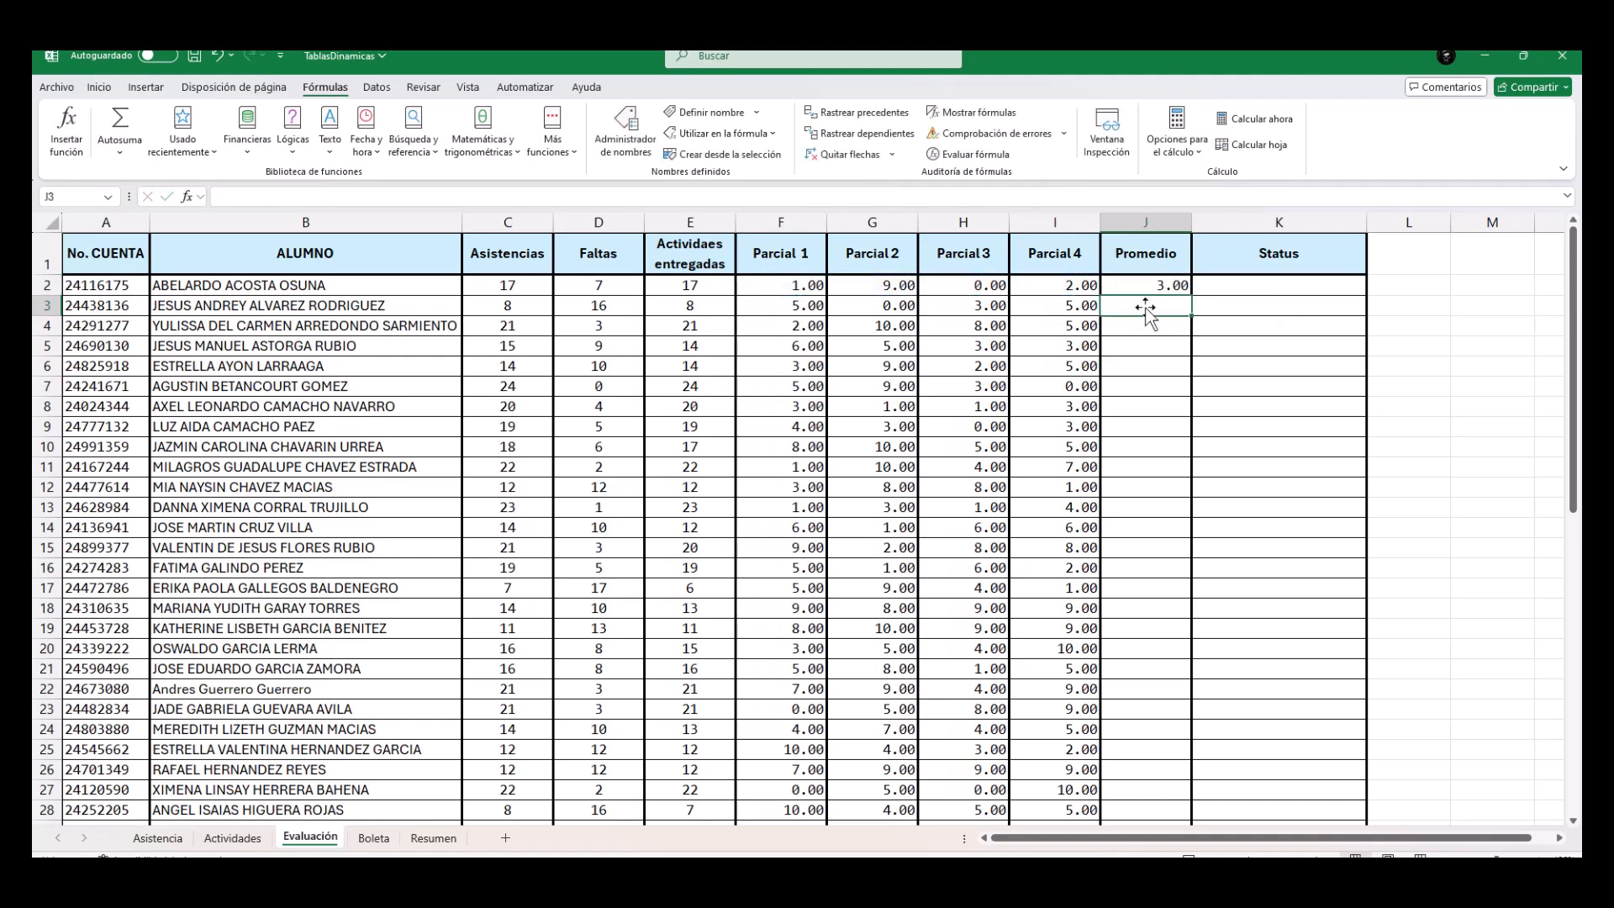
click(1164, 287)
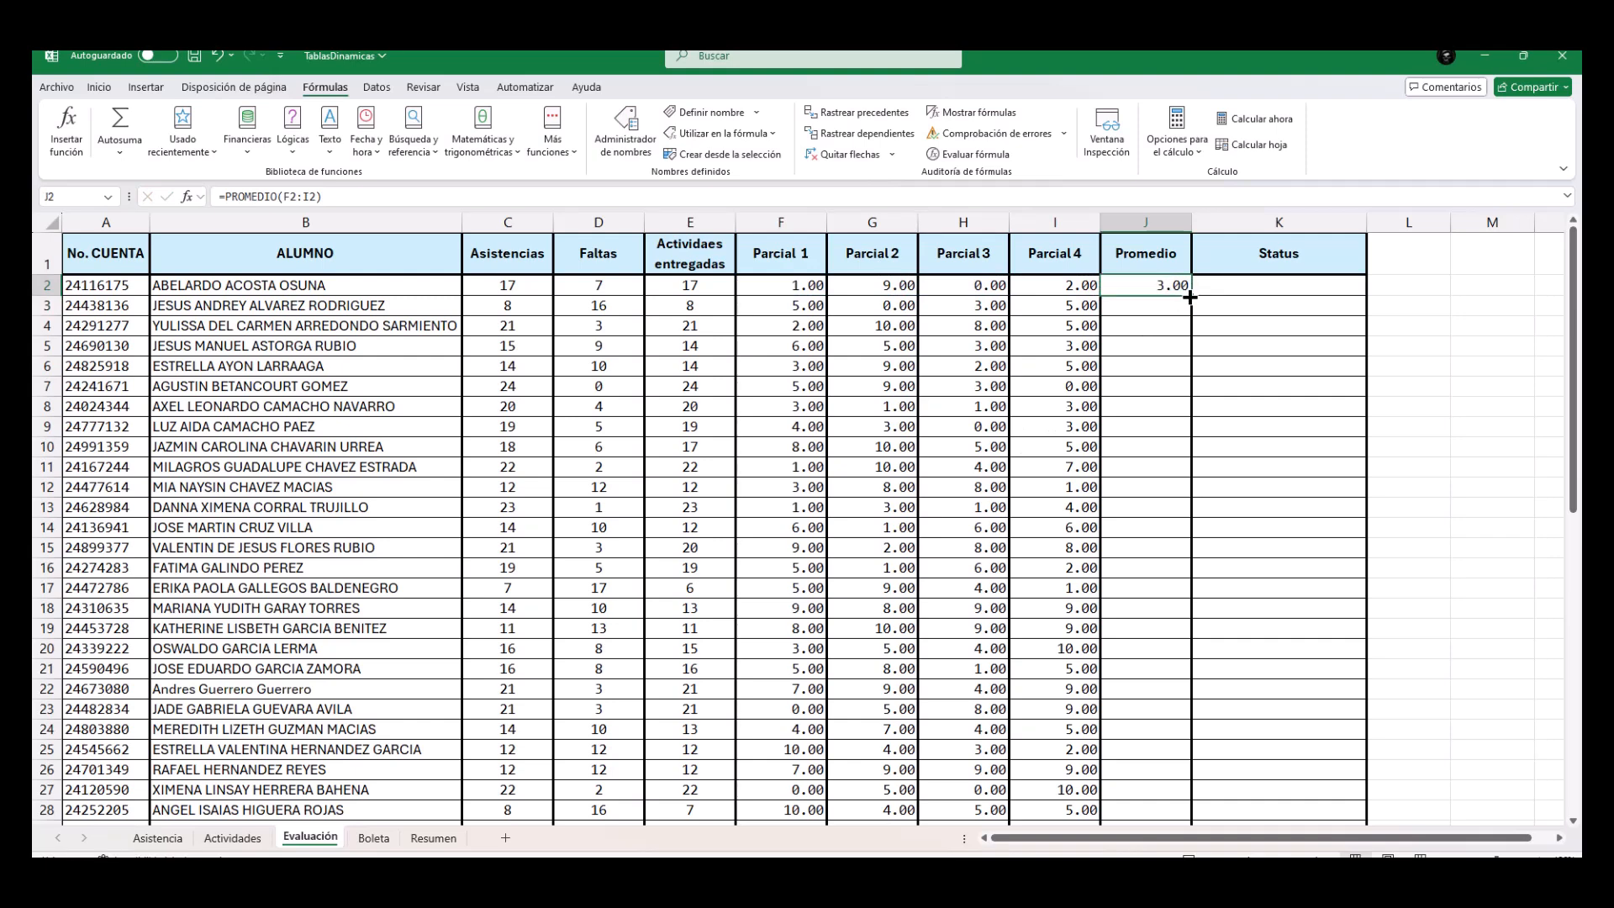
double_click(1190, 296)
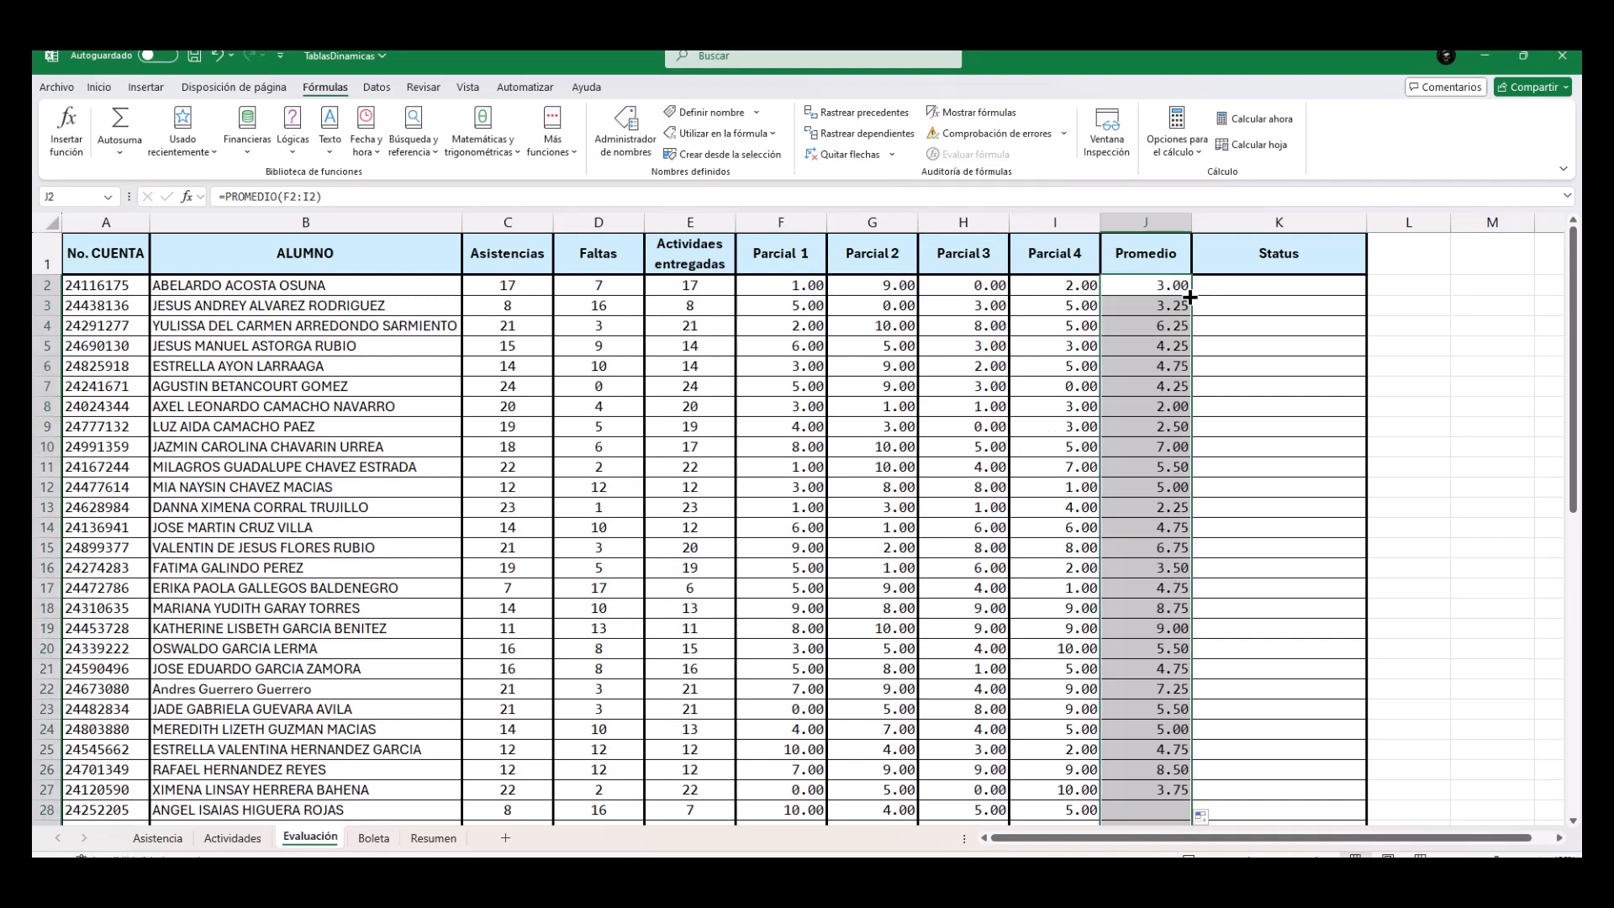
Begin a SI formula in the first student's Status cell, K2, with J2>=6 as the Prueba_lógica.
click(1260, 287)
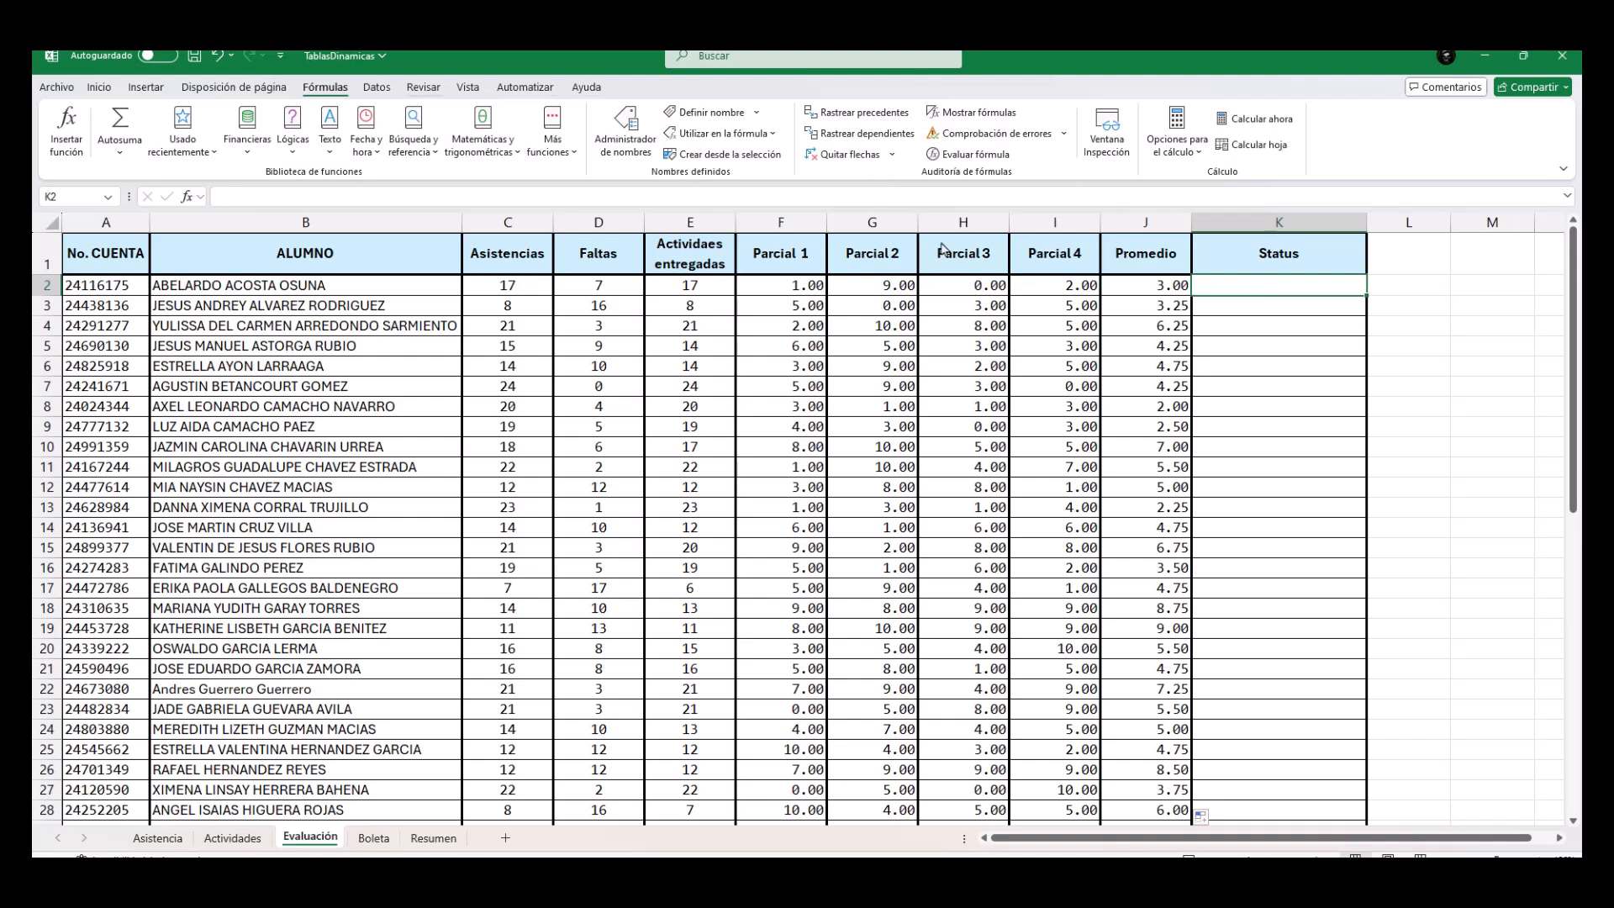
click(292, 134)
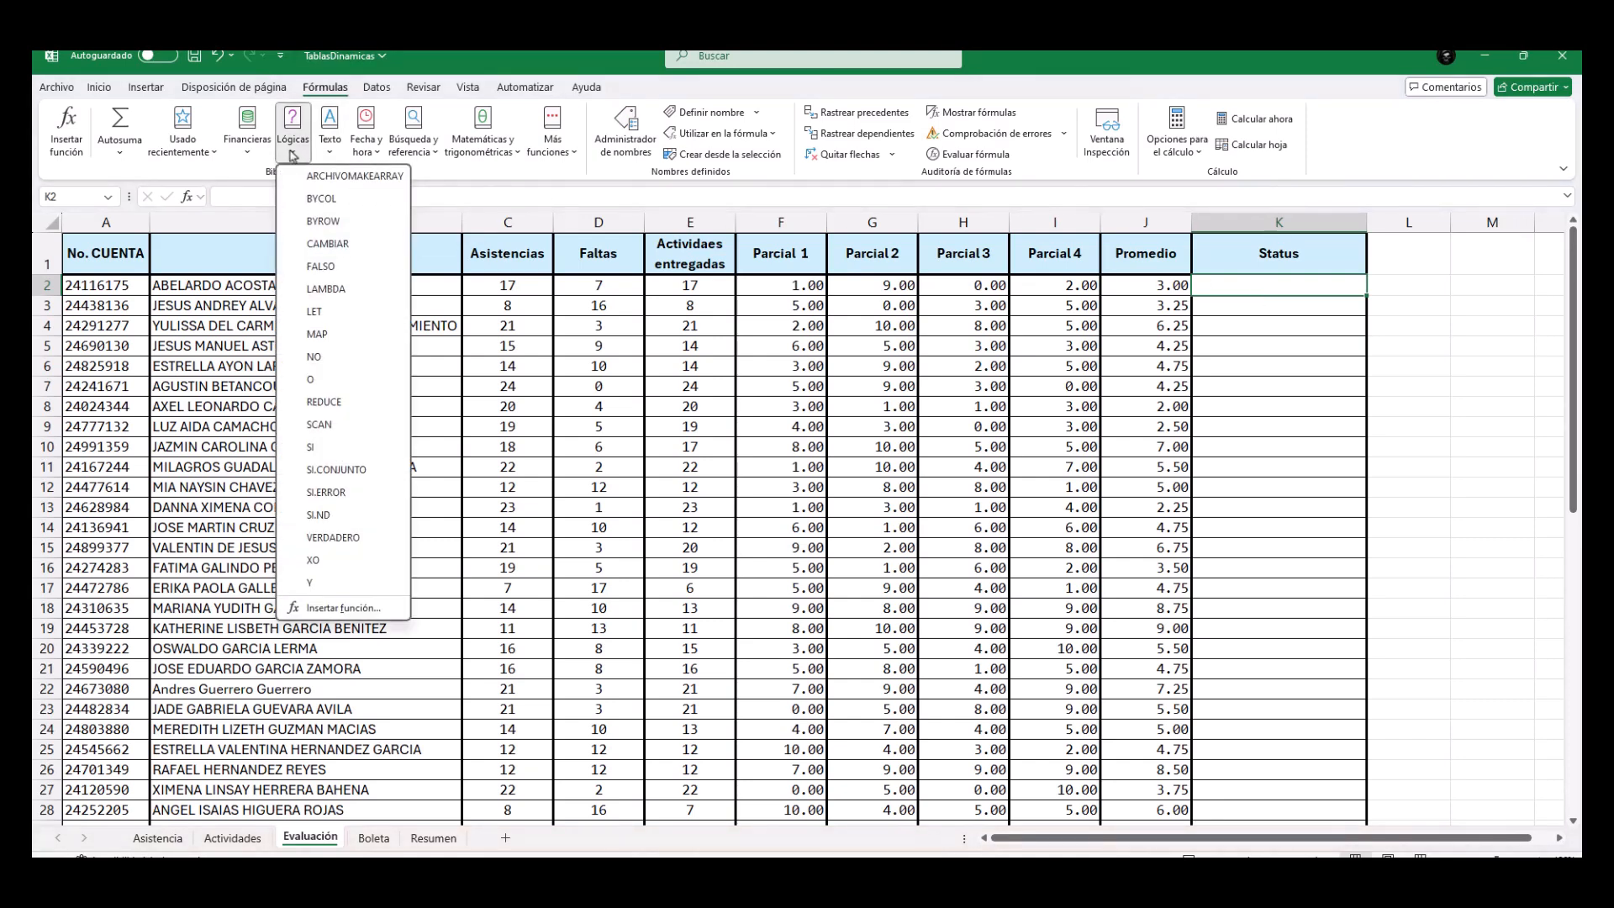
click(312, 449)
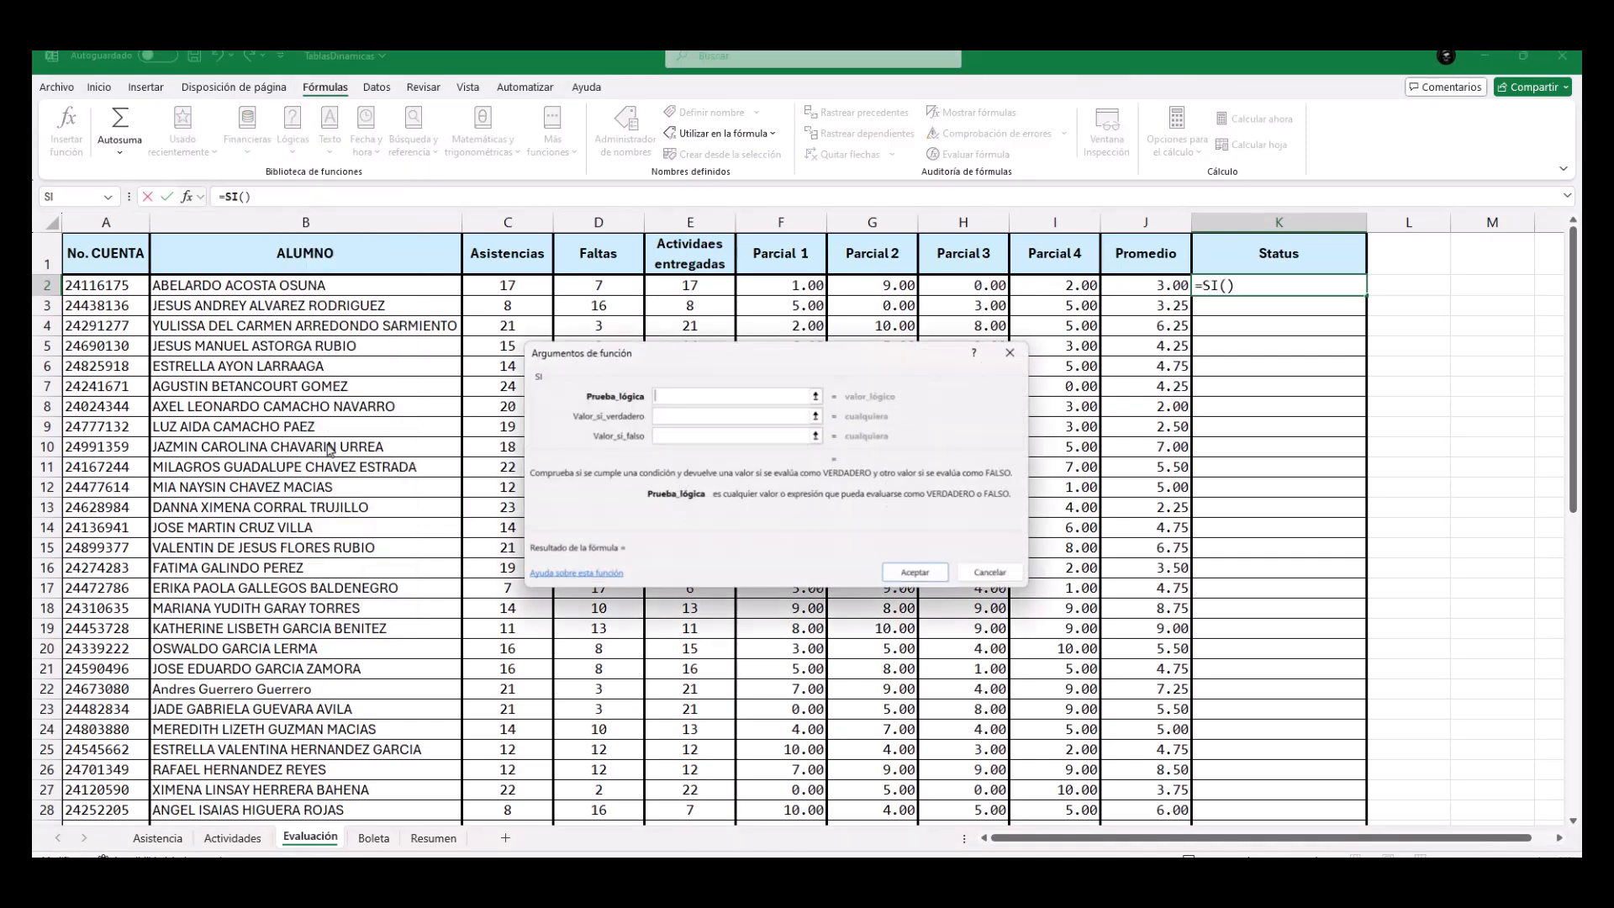
drag(719, 359, 508, 333)
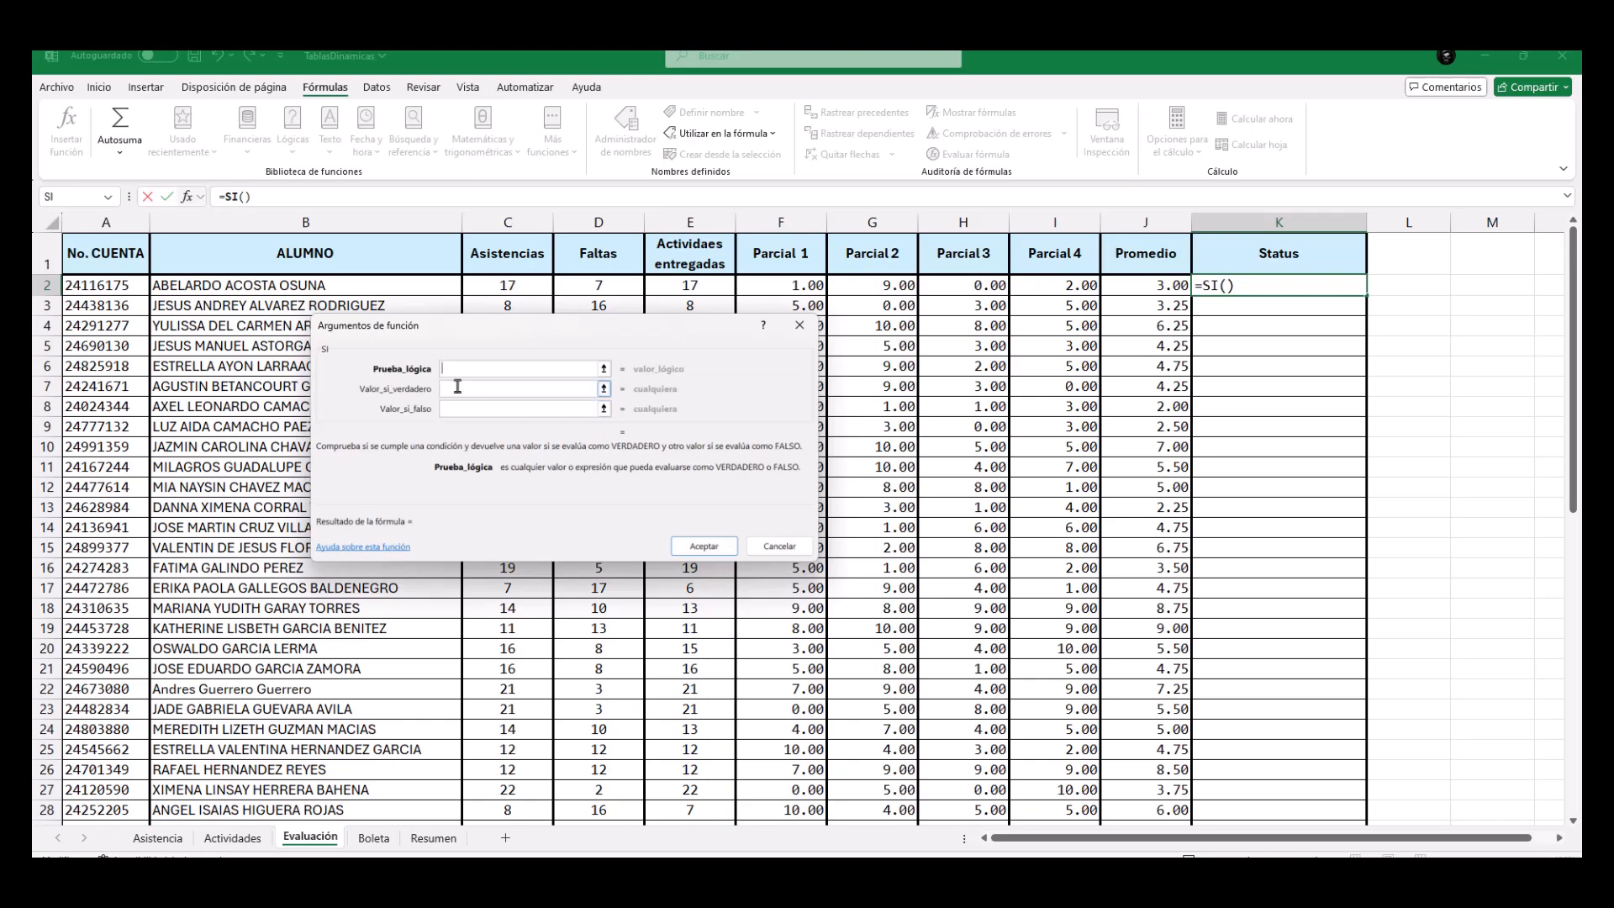
click(1147, 285)
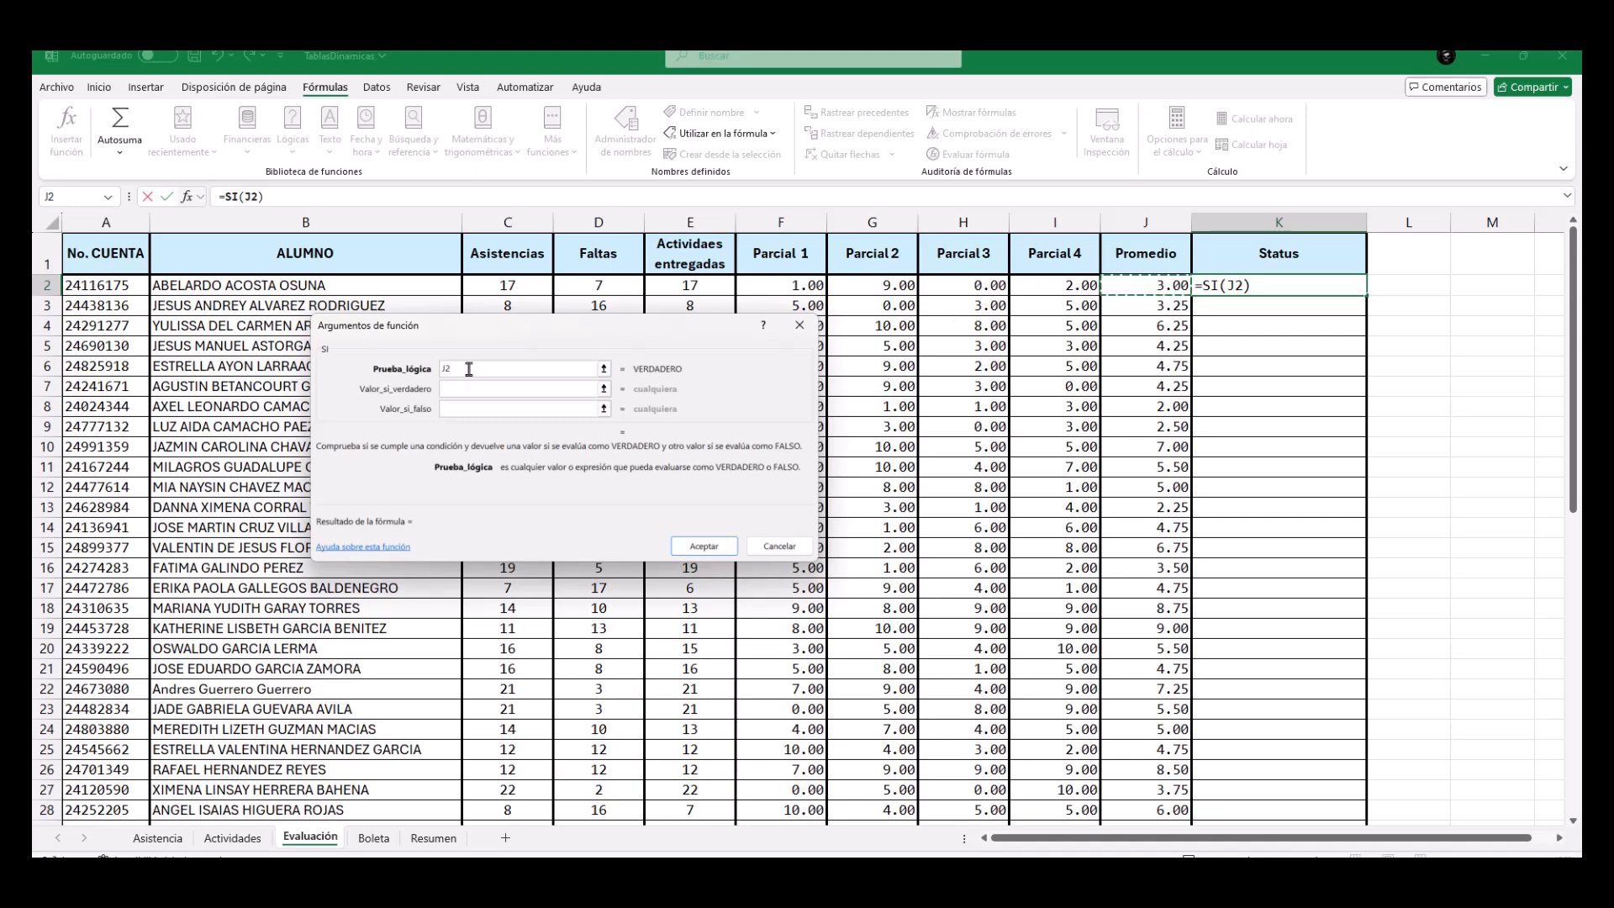
text(>=)
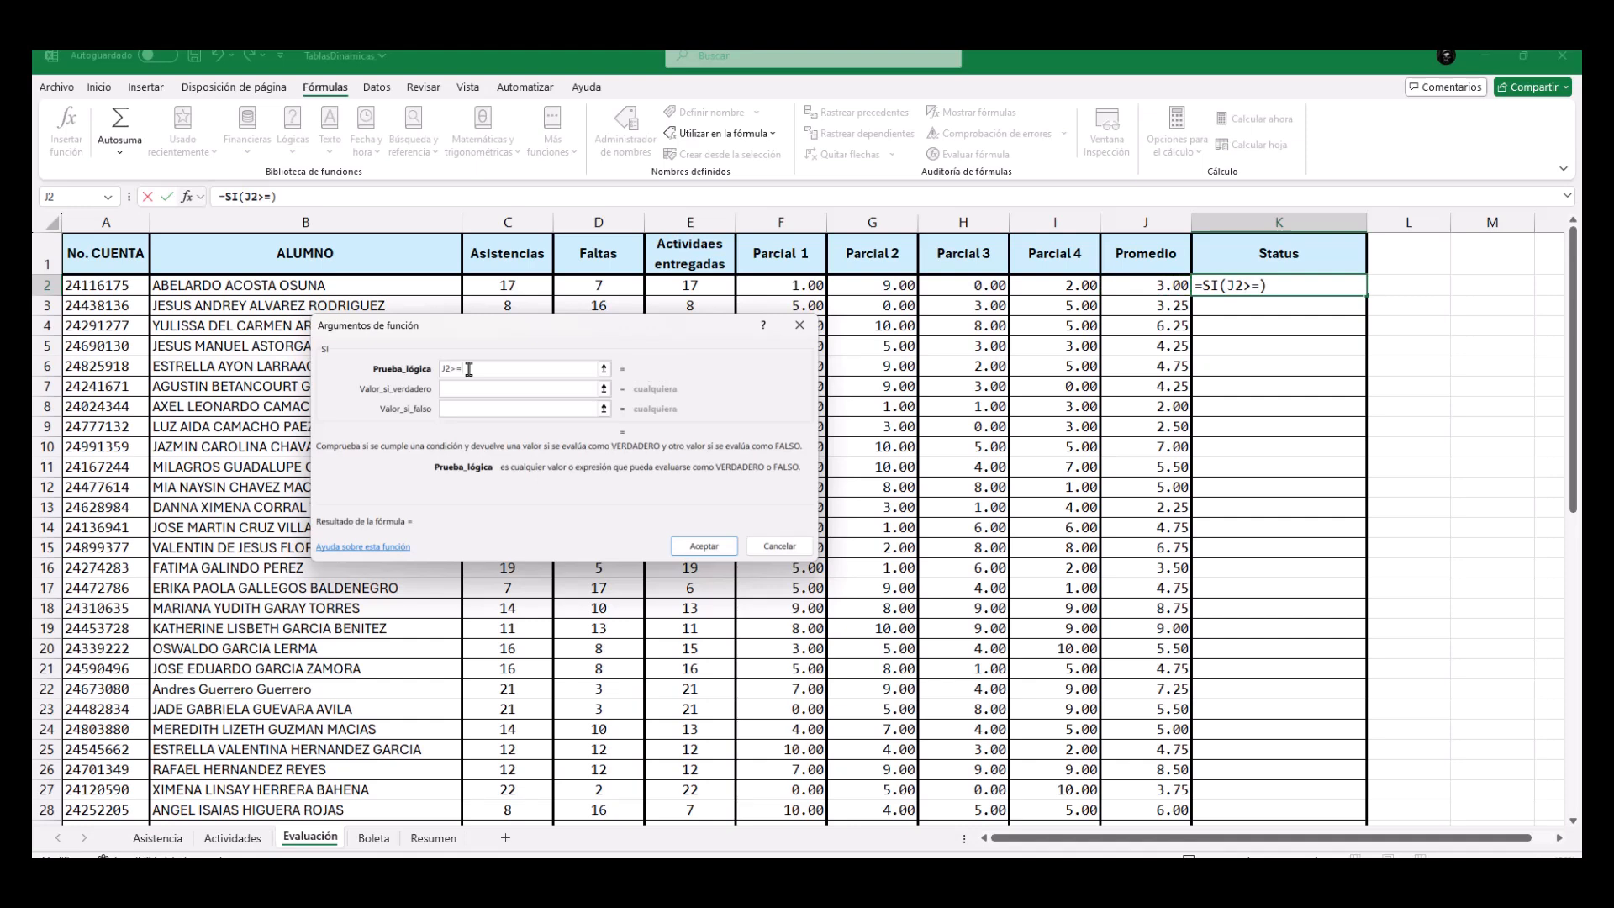
text(6)
Set the SI function's Valor_si_verdadero to "Aprobado" and its Valor_si_falso to "Reprobado".
click(446, 390)
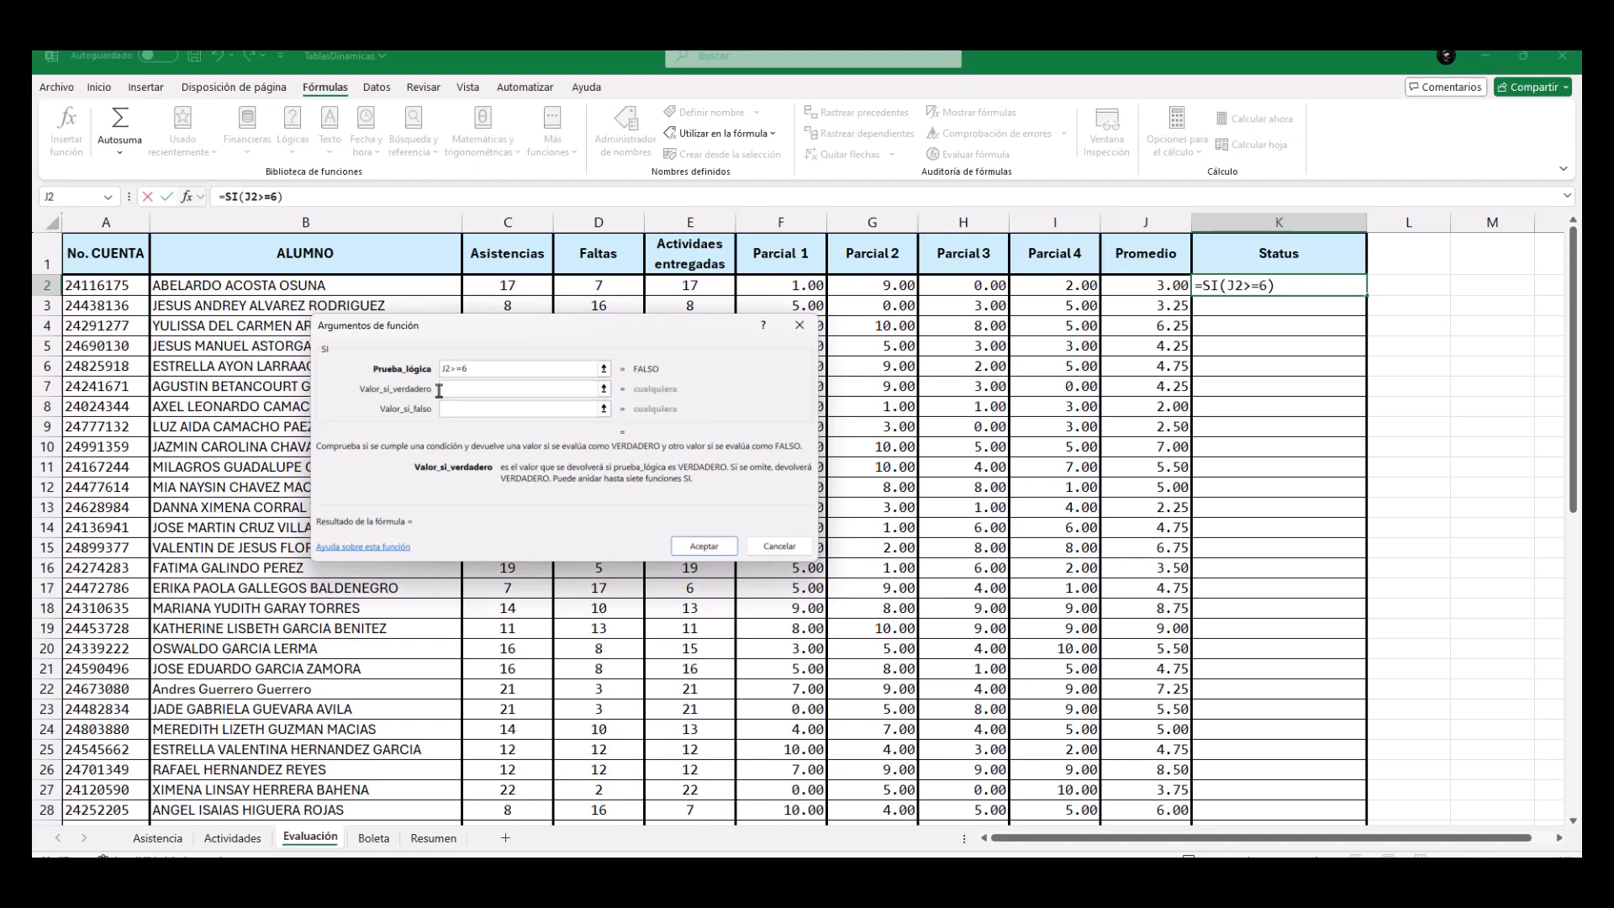
text("Aprobado)
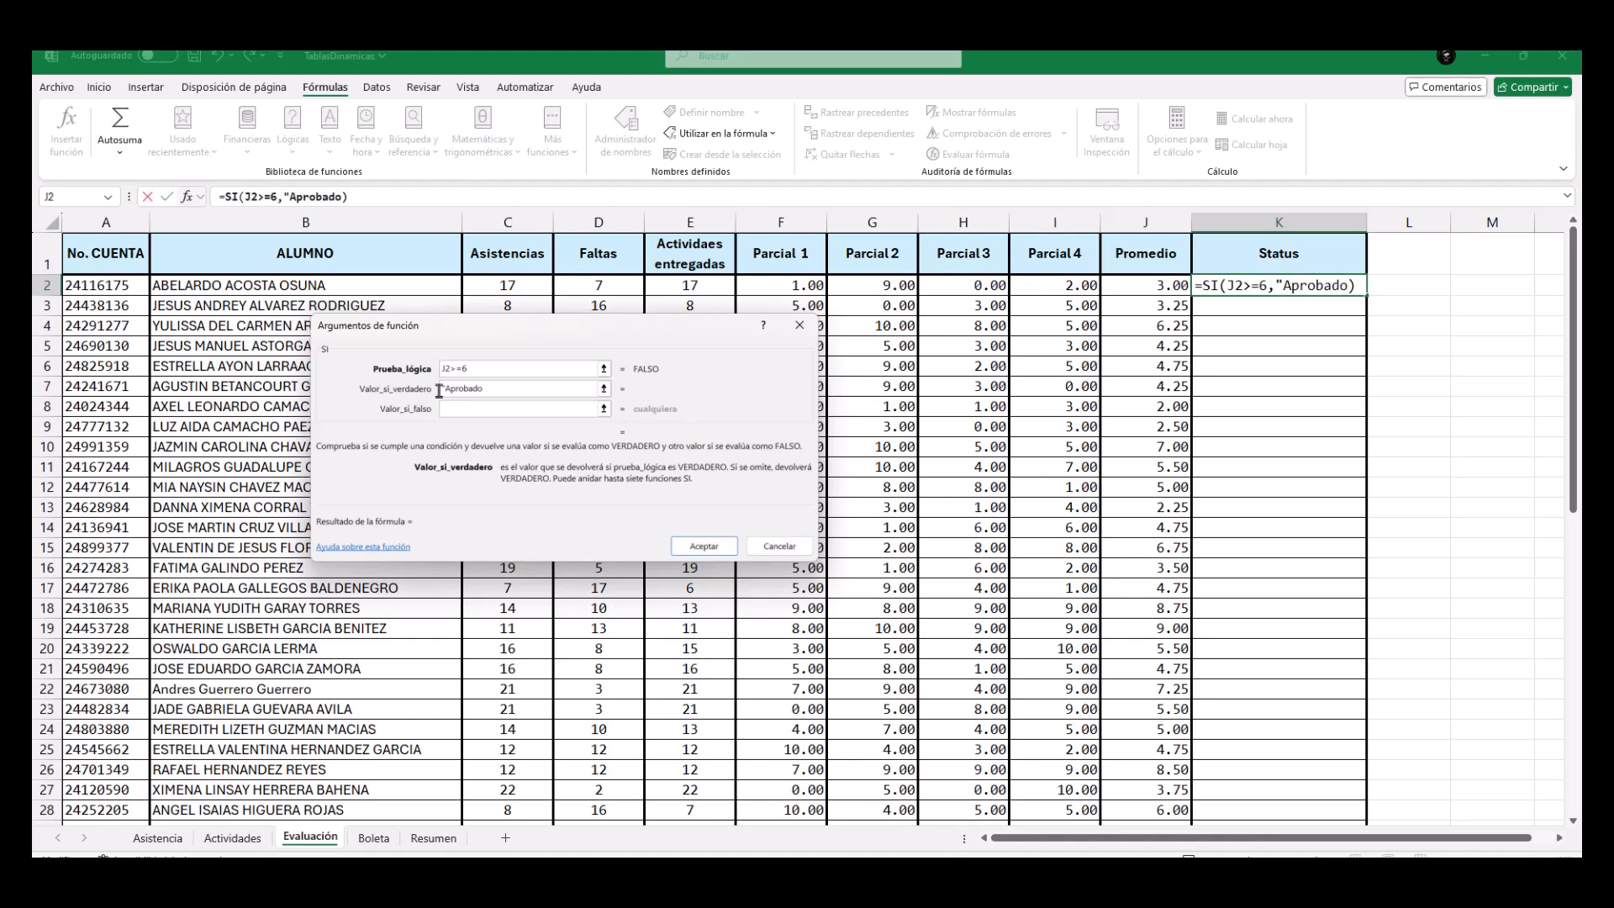
text(")
key(Tab)
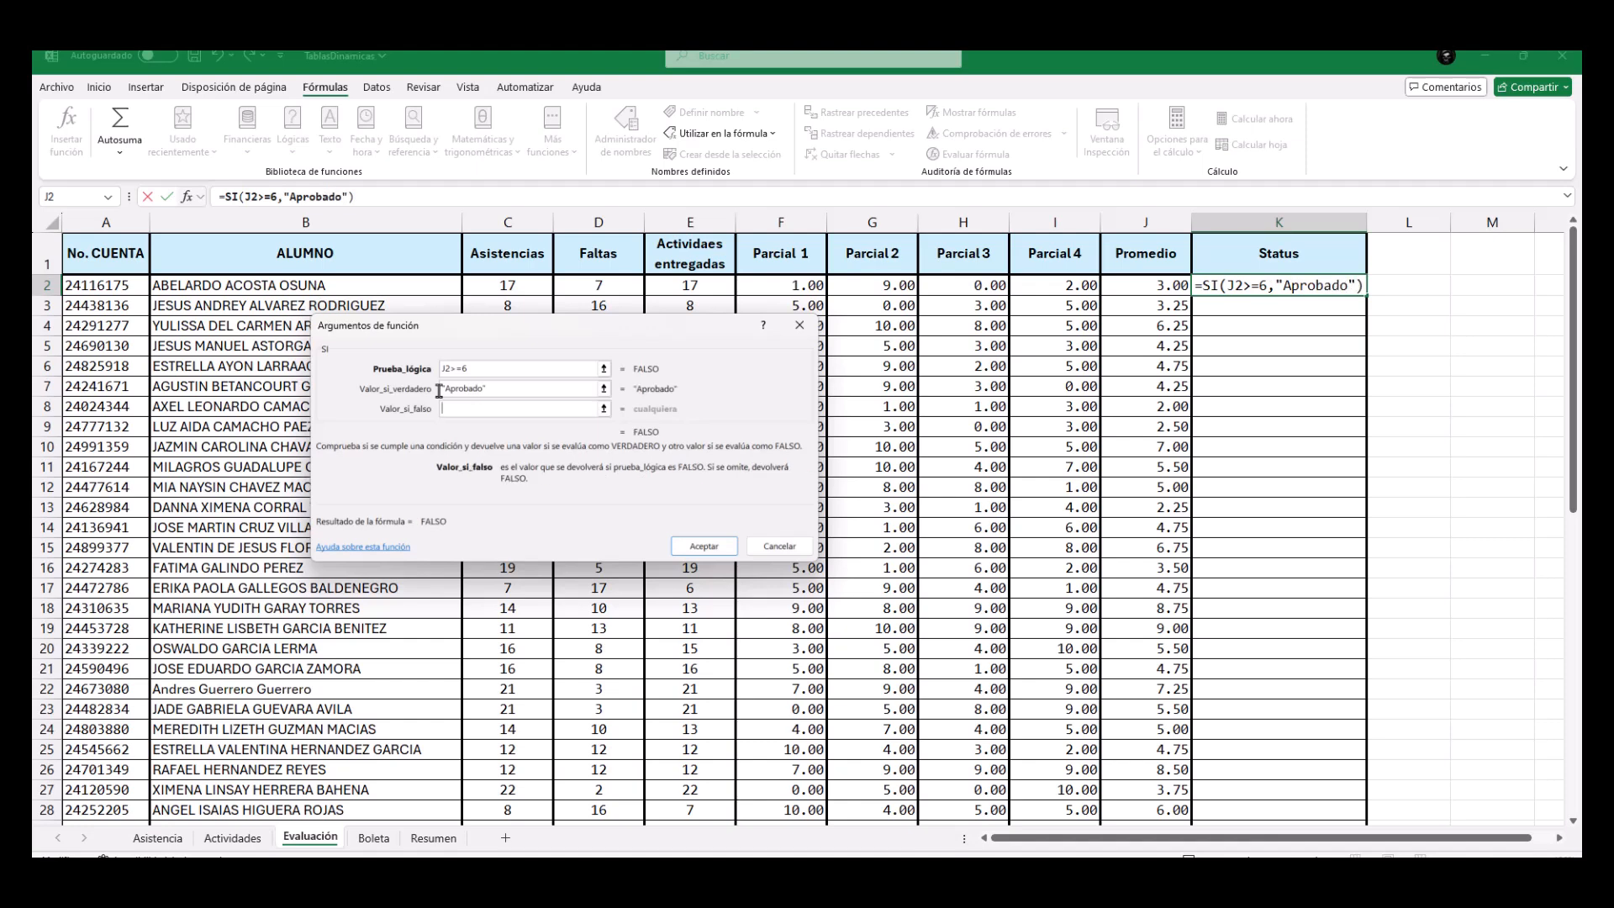
text("Reprobad)
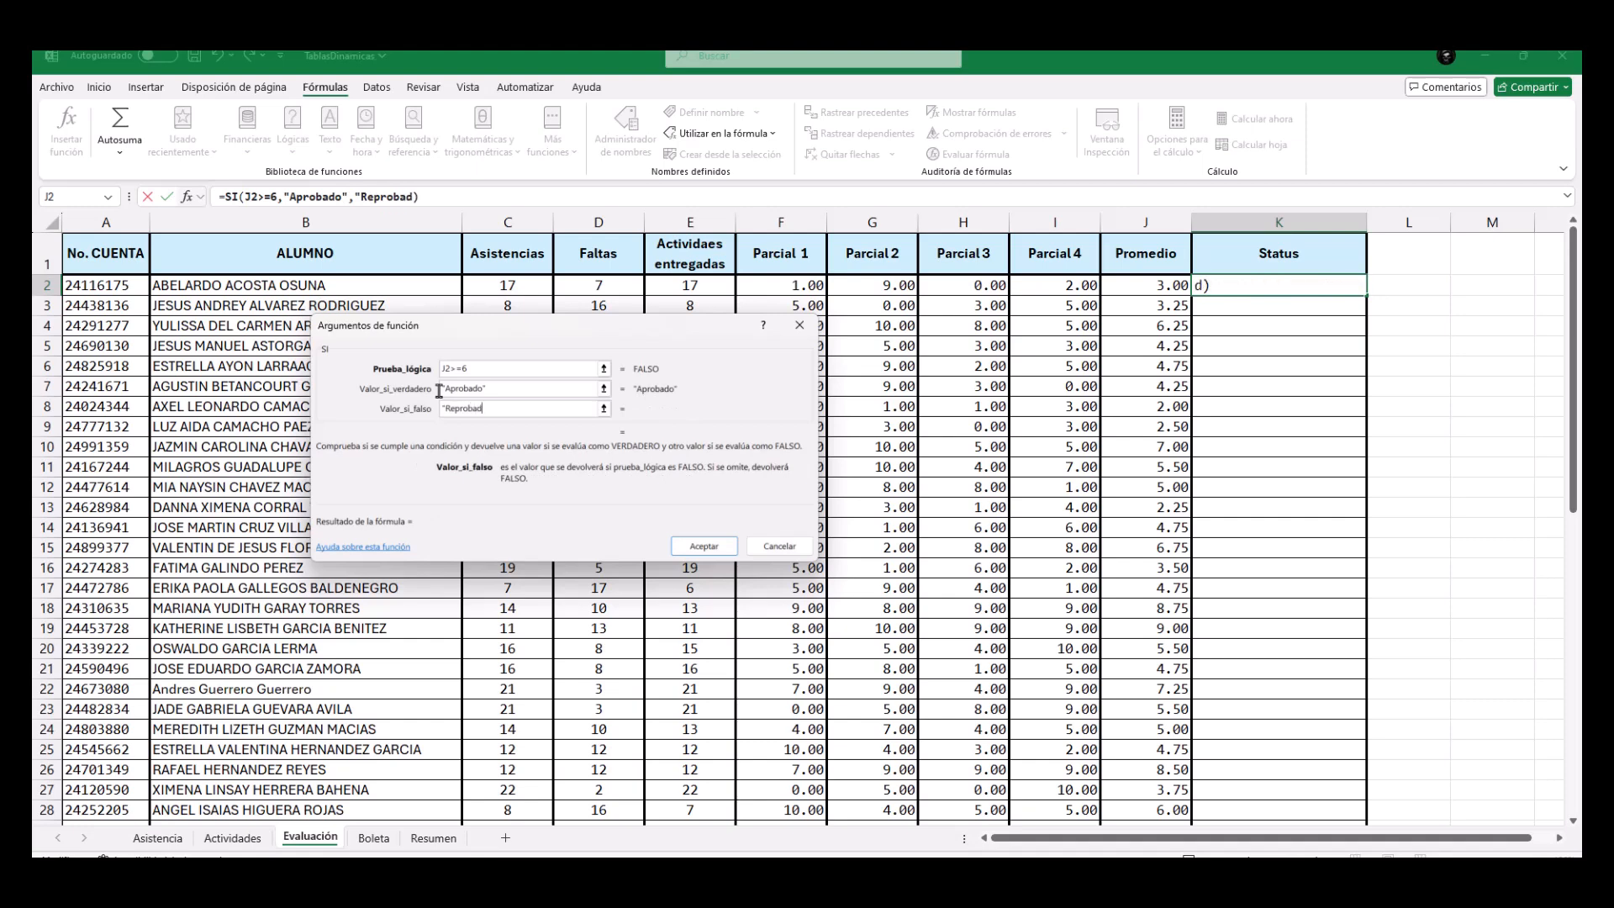
text(o")
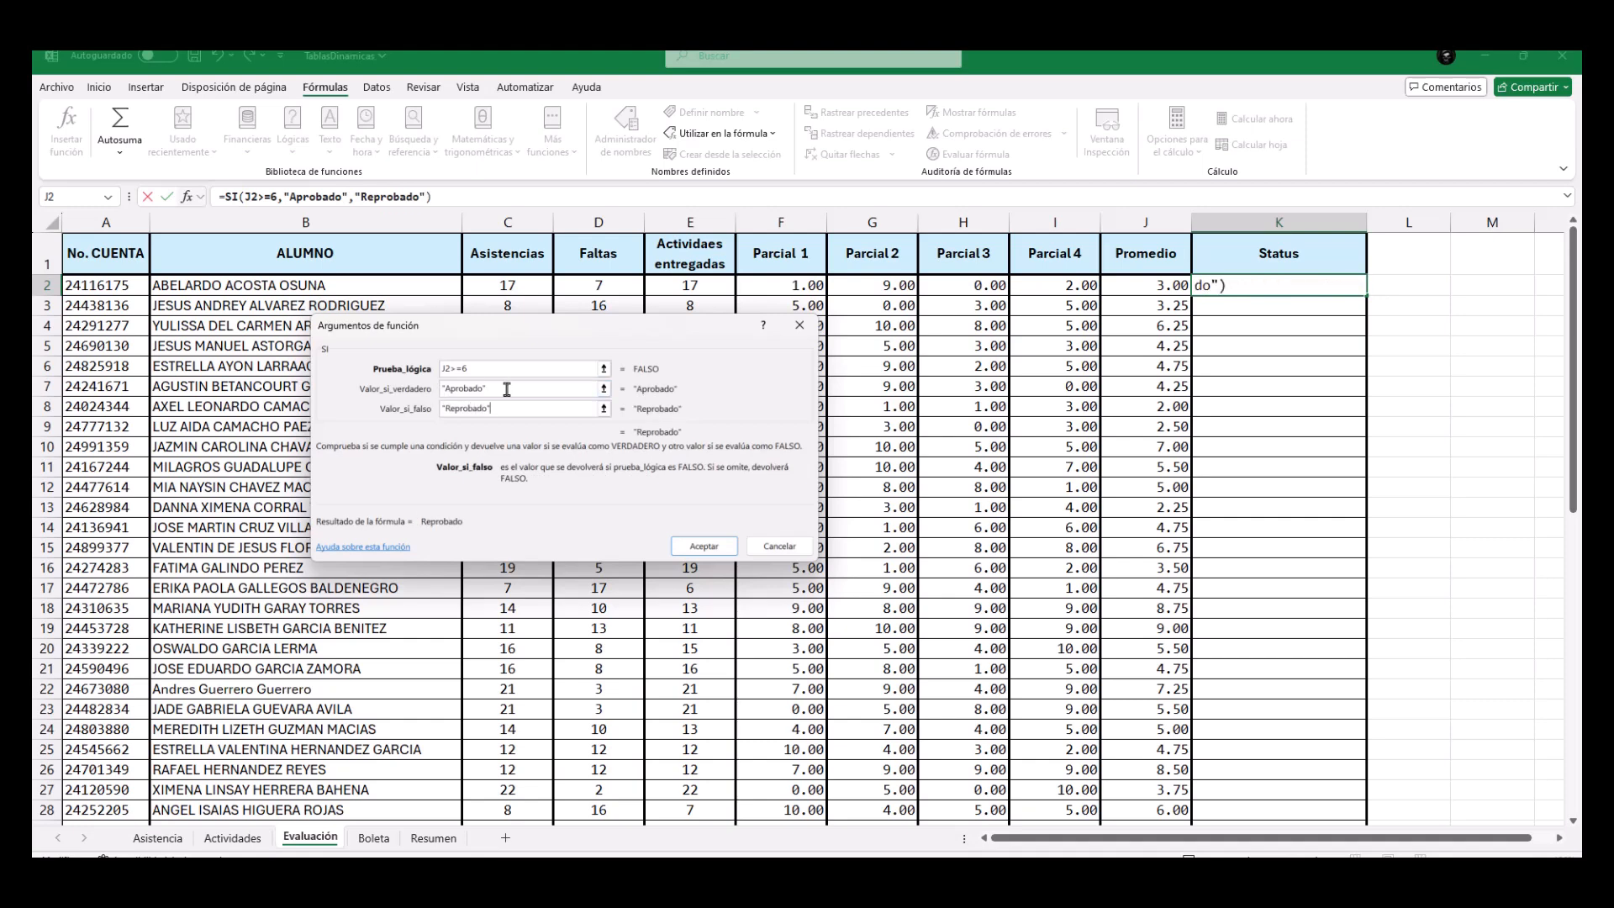
Accept the SI formula in K2 and fill it down the Status column.
click(507, 389)
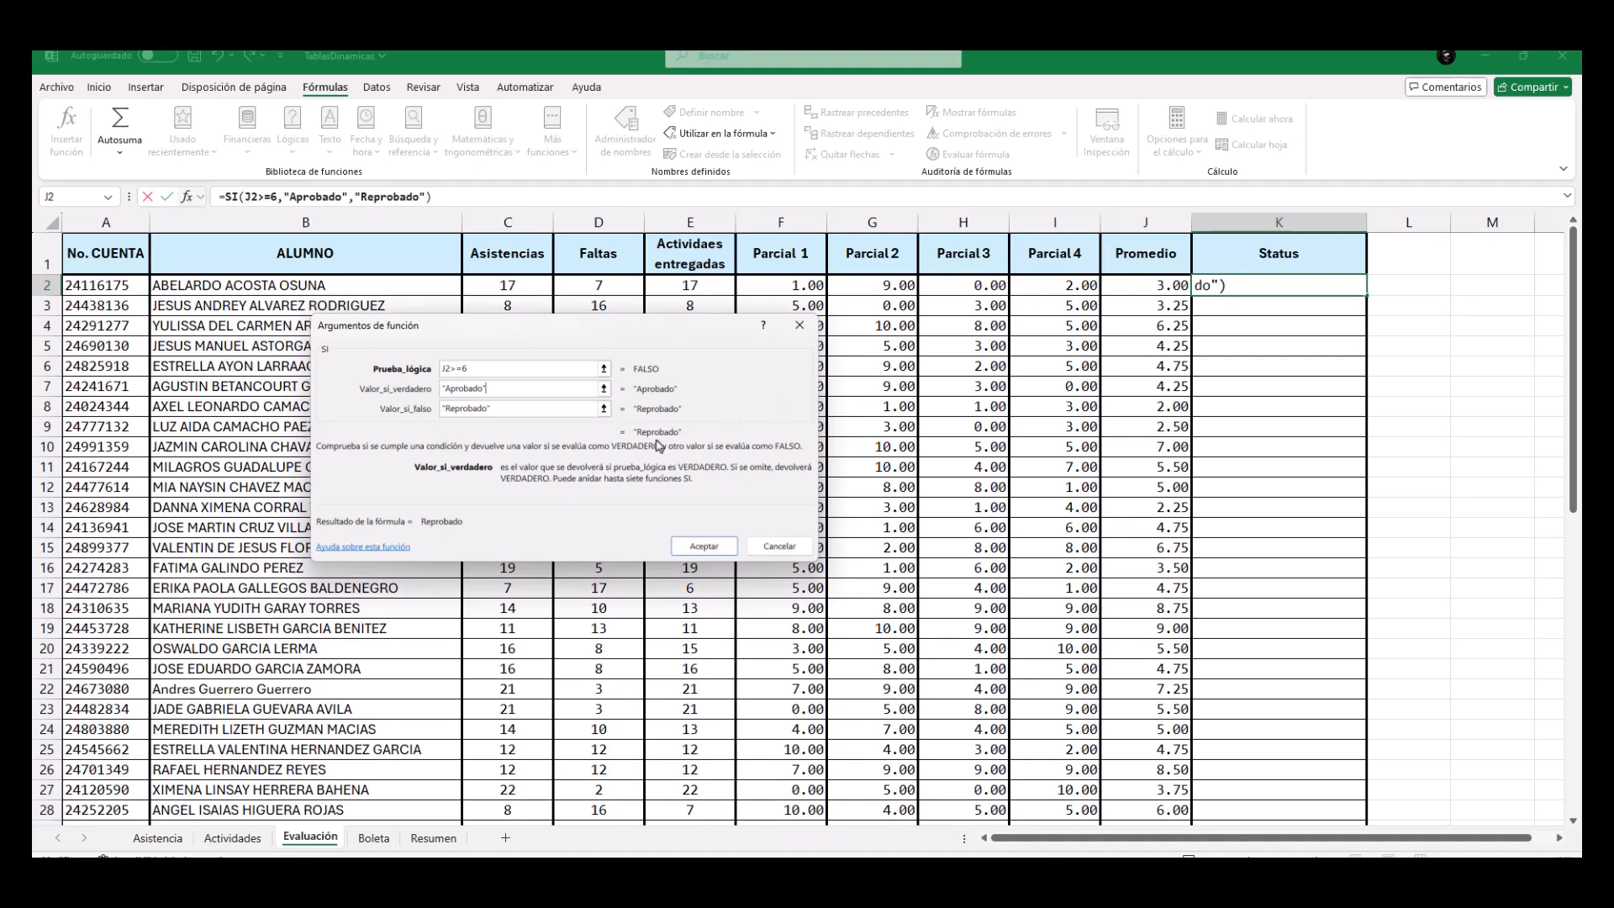
click(705, 547)
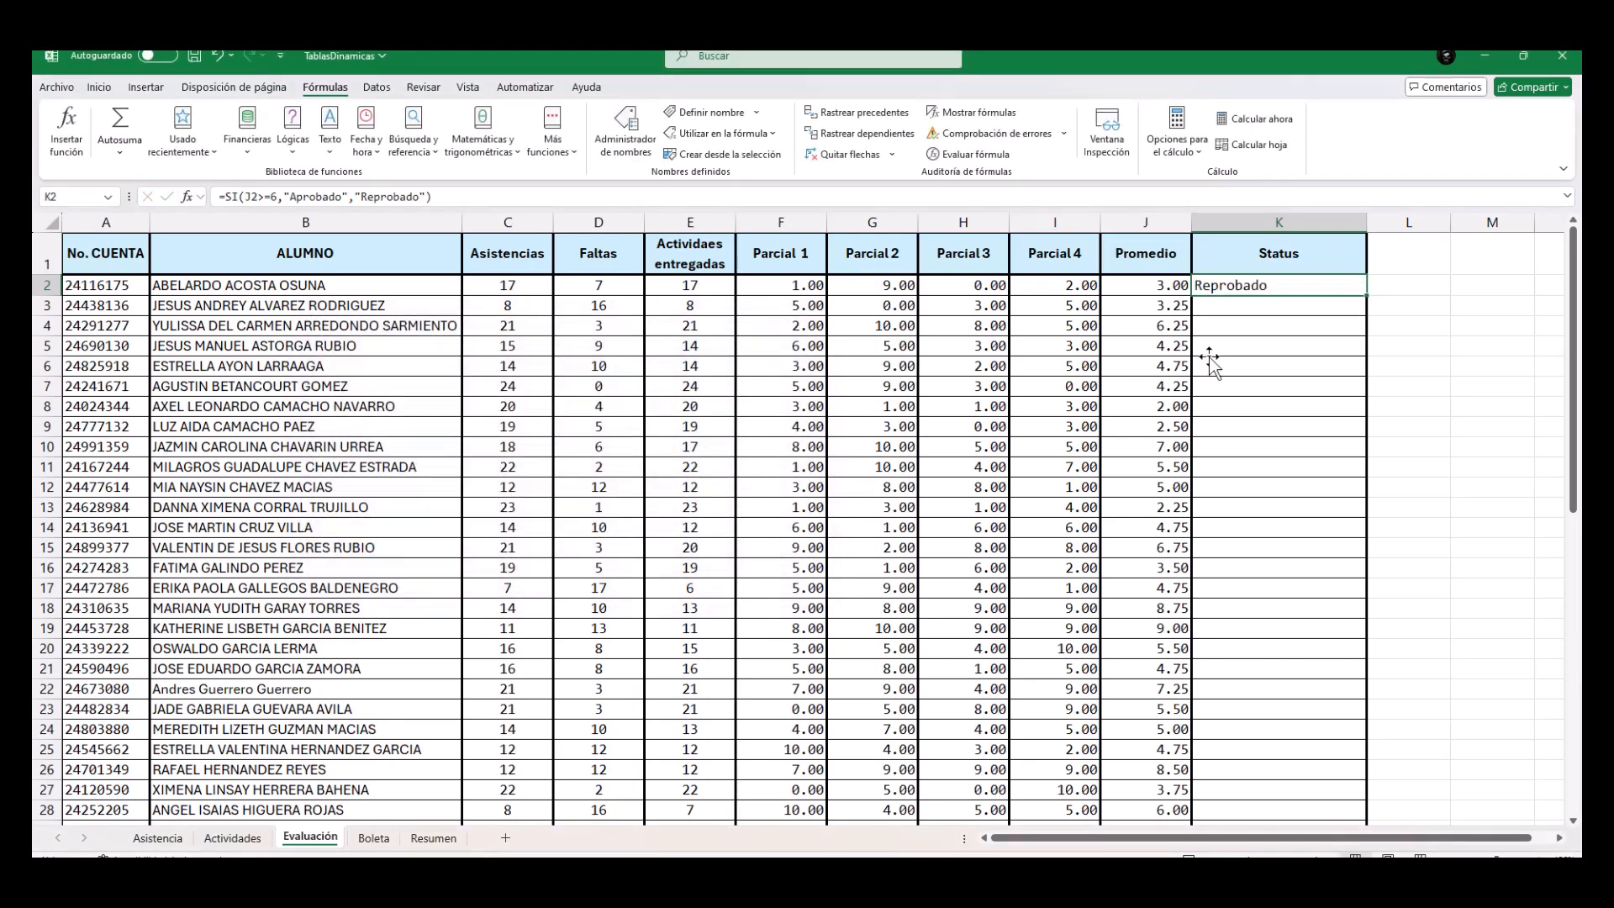
double_click(1368, 297)
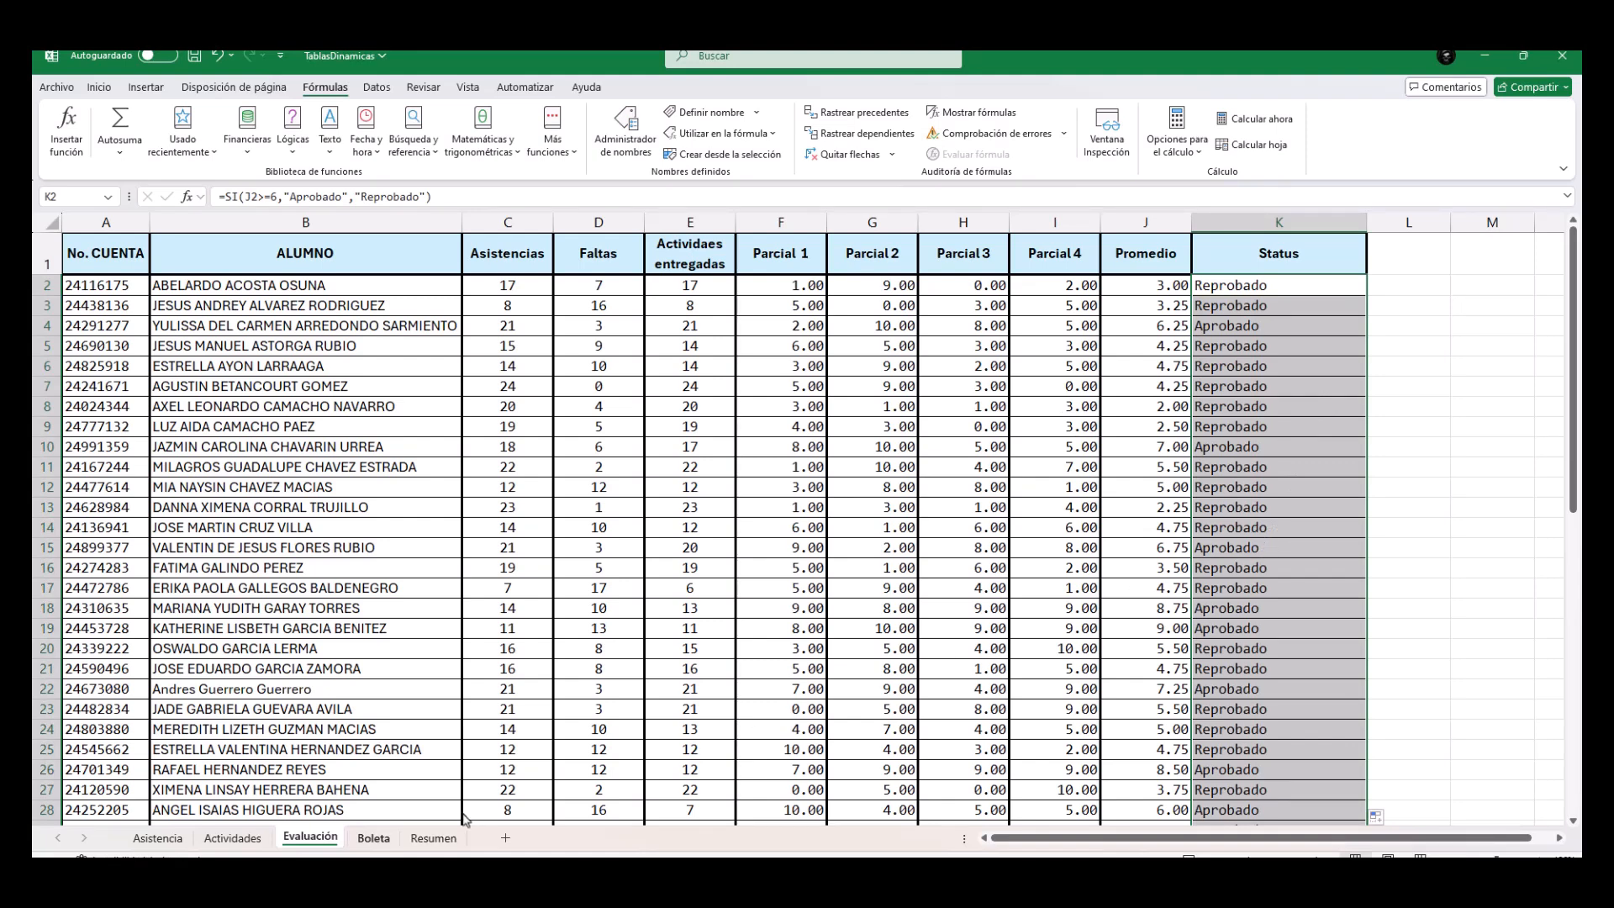
Check the No Cuenta value in Boleta and find the matching student's row in Evaluación, row 10.
click(378, 839)
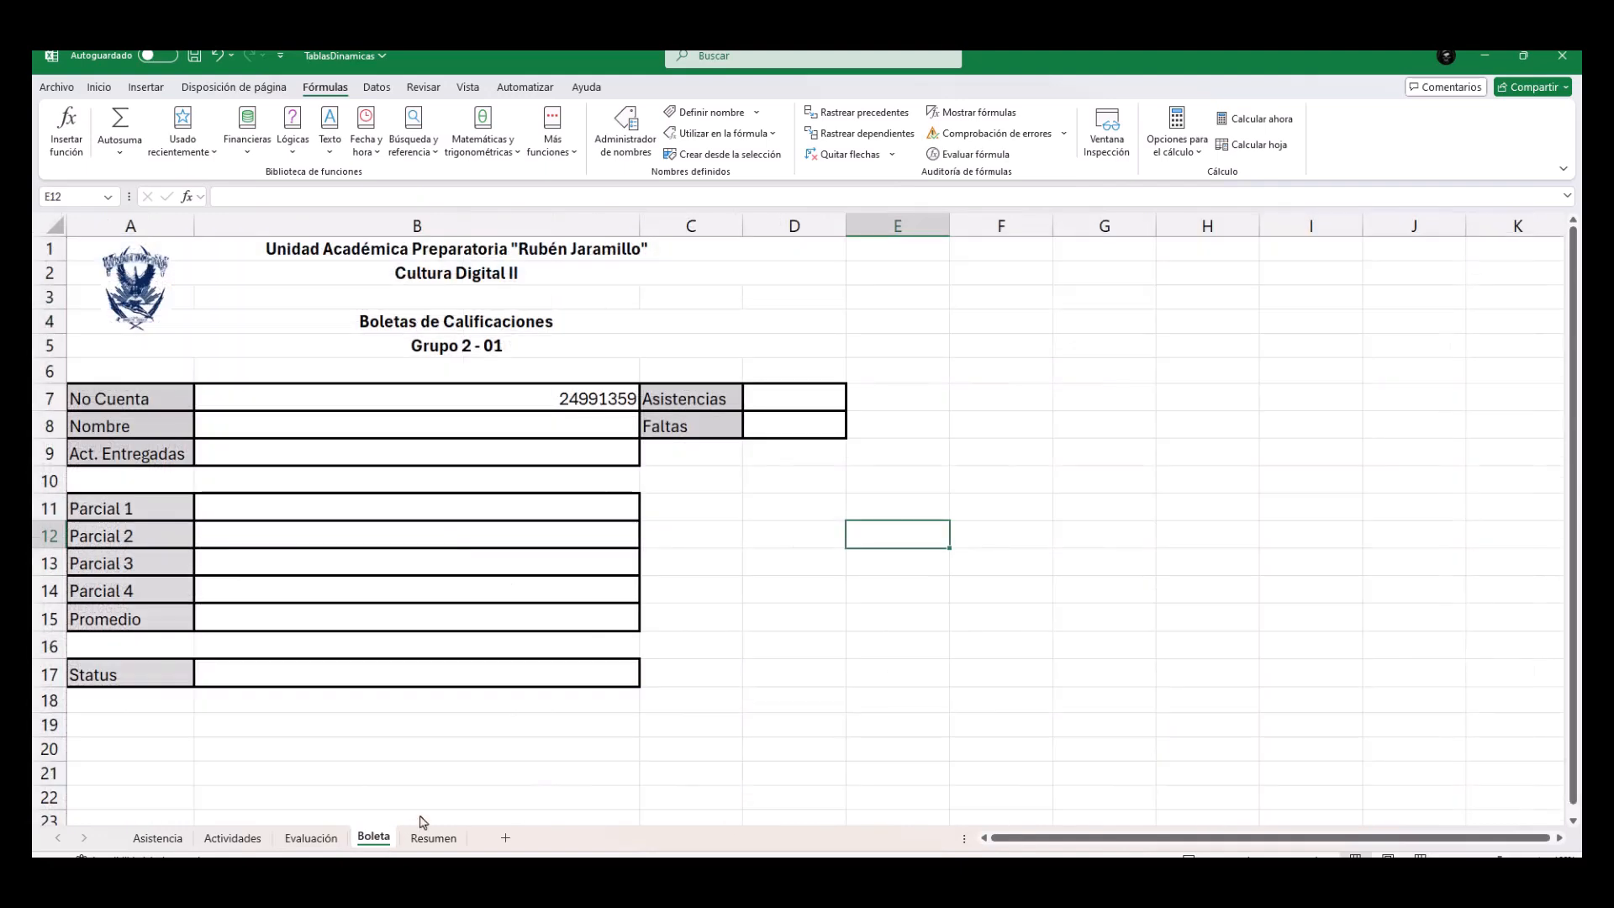
click(751, 597)
click(329, 396)
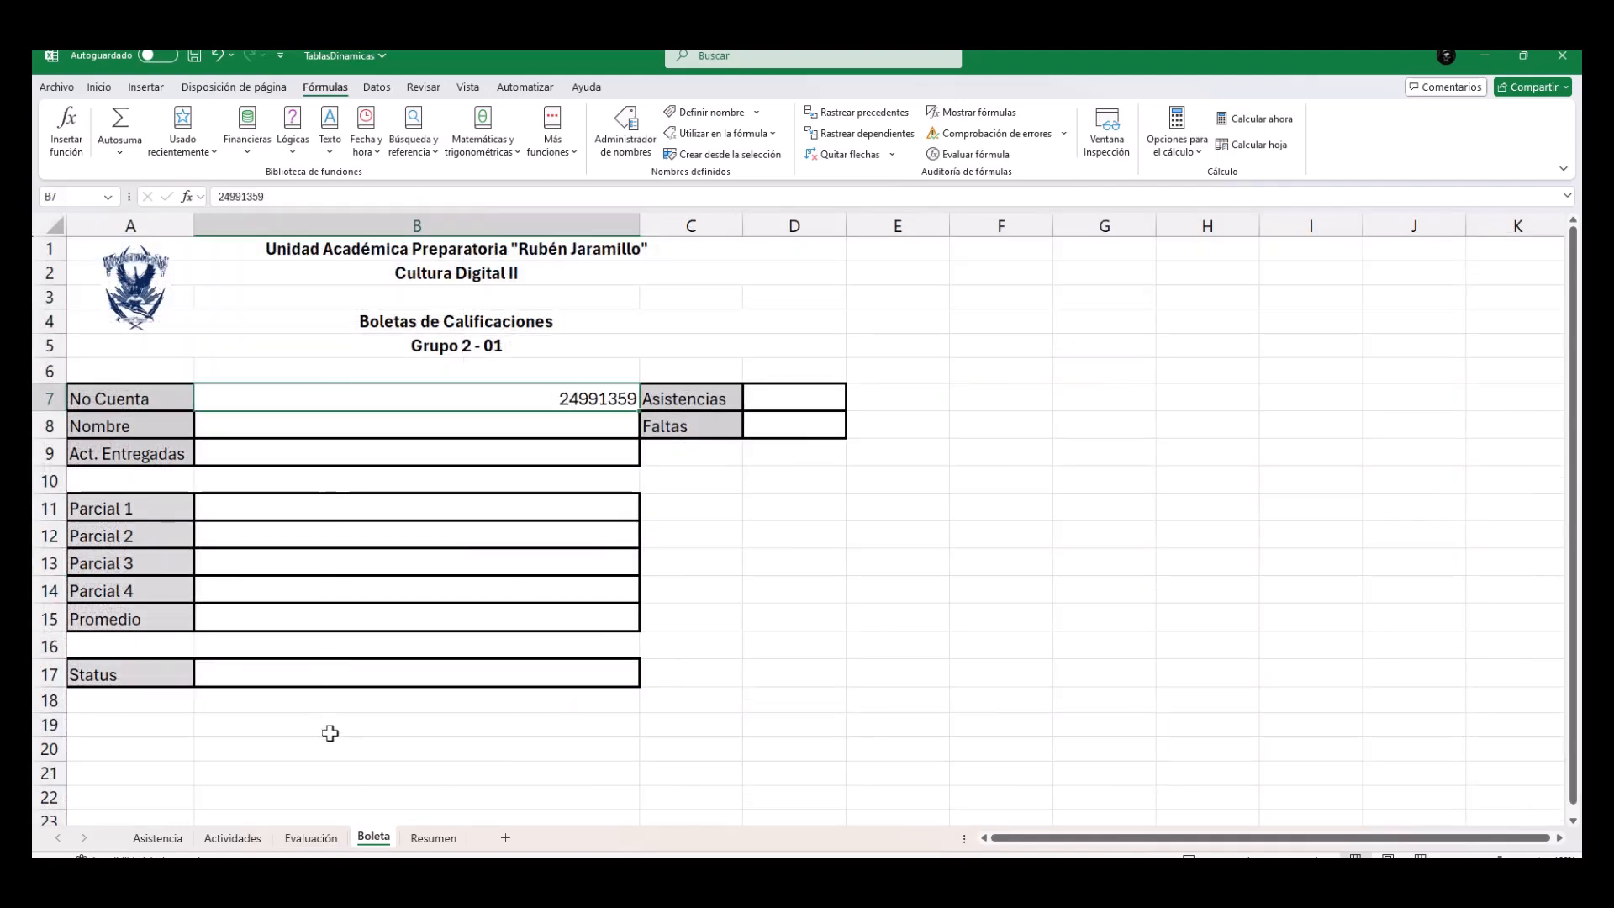
click(328, 836)
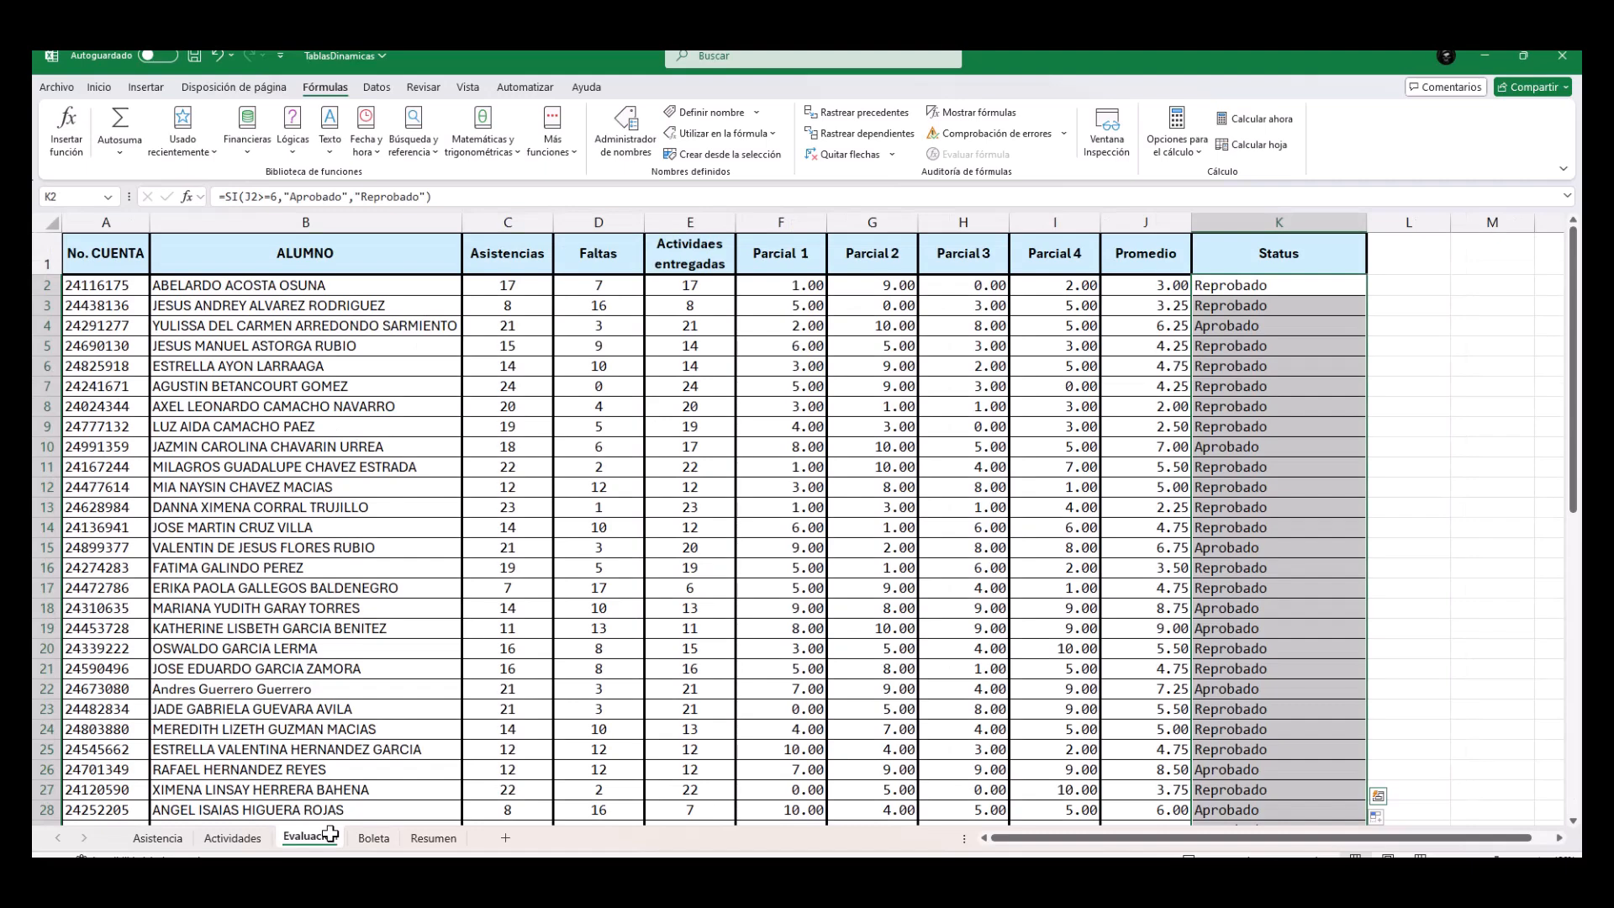
click(374, 838)
click(326, 838)
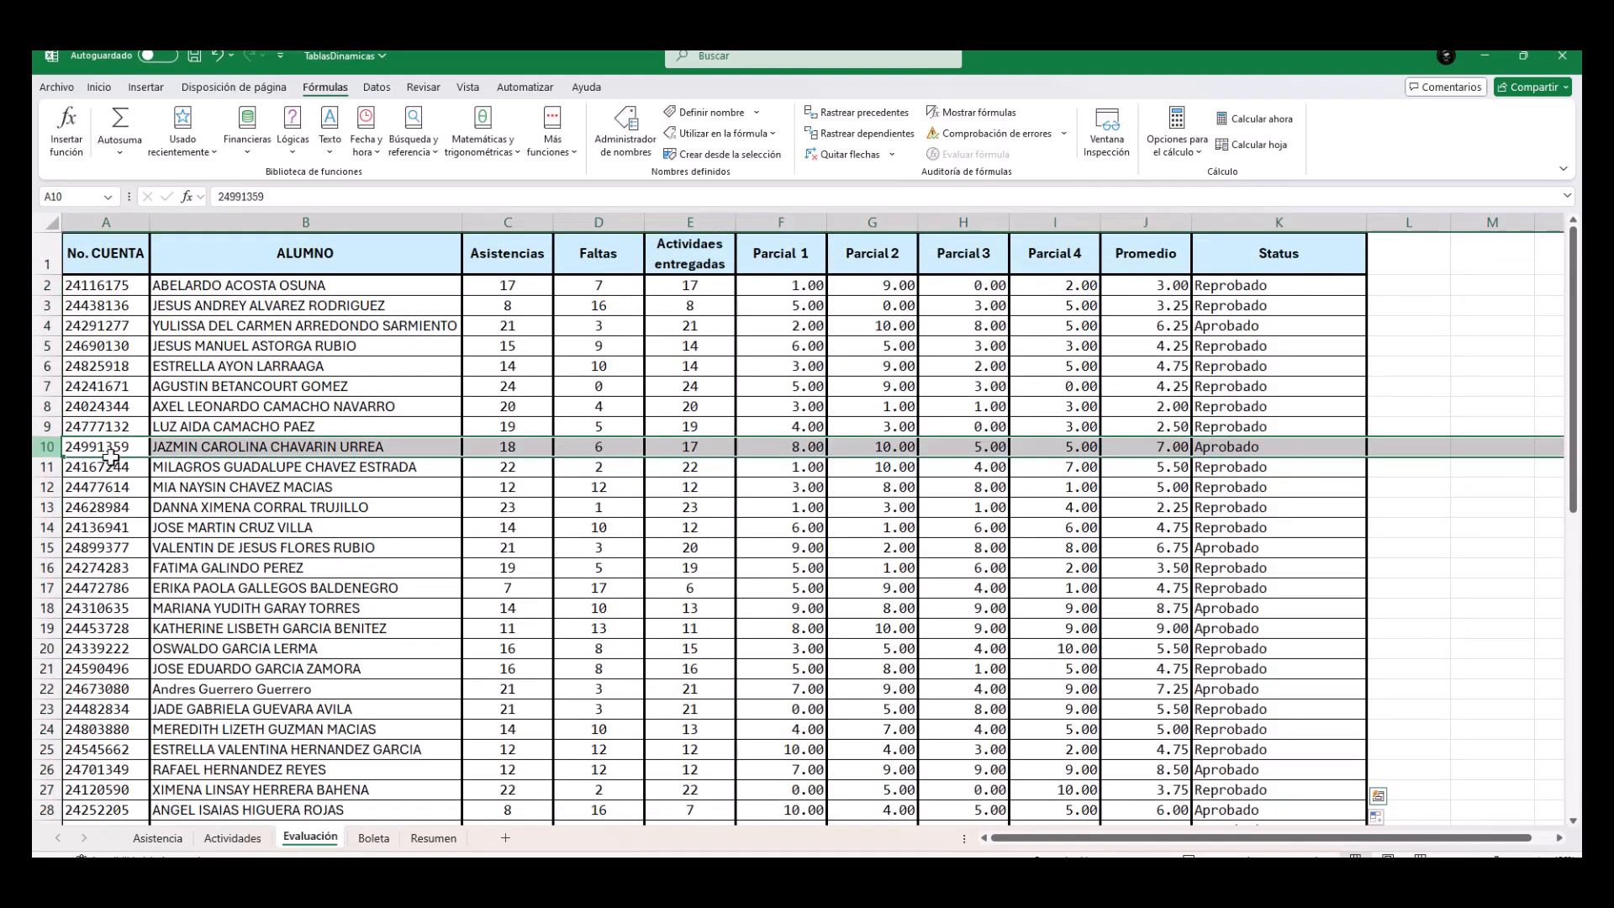
click(48, 446)
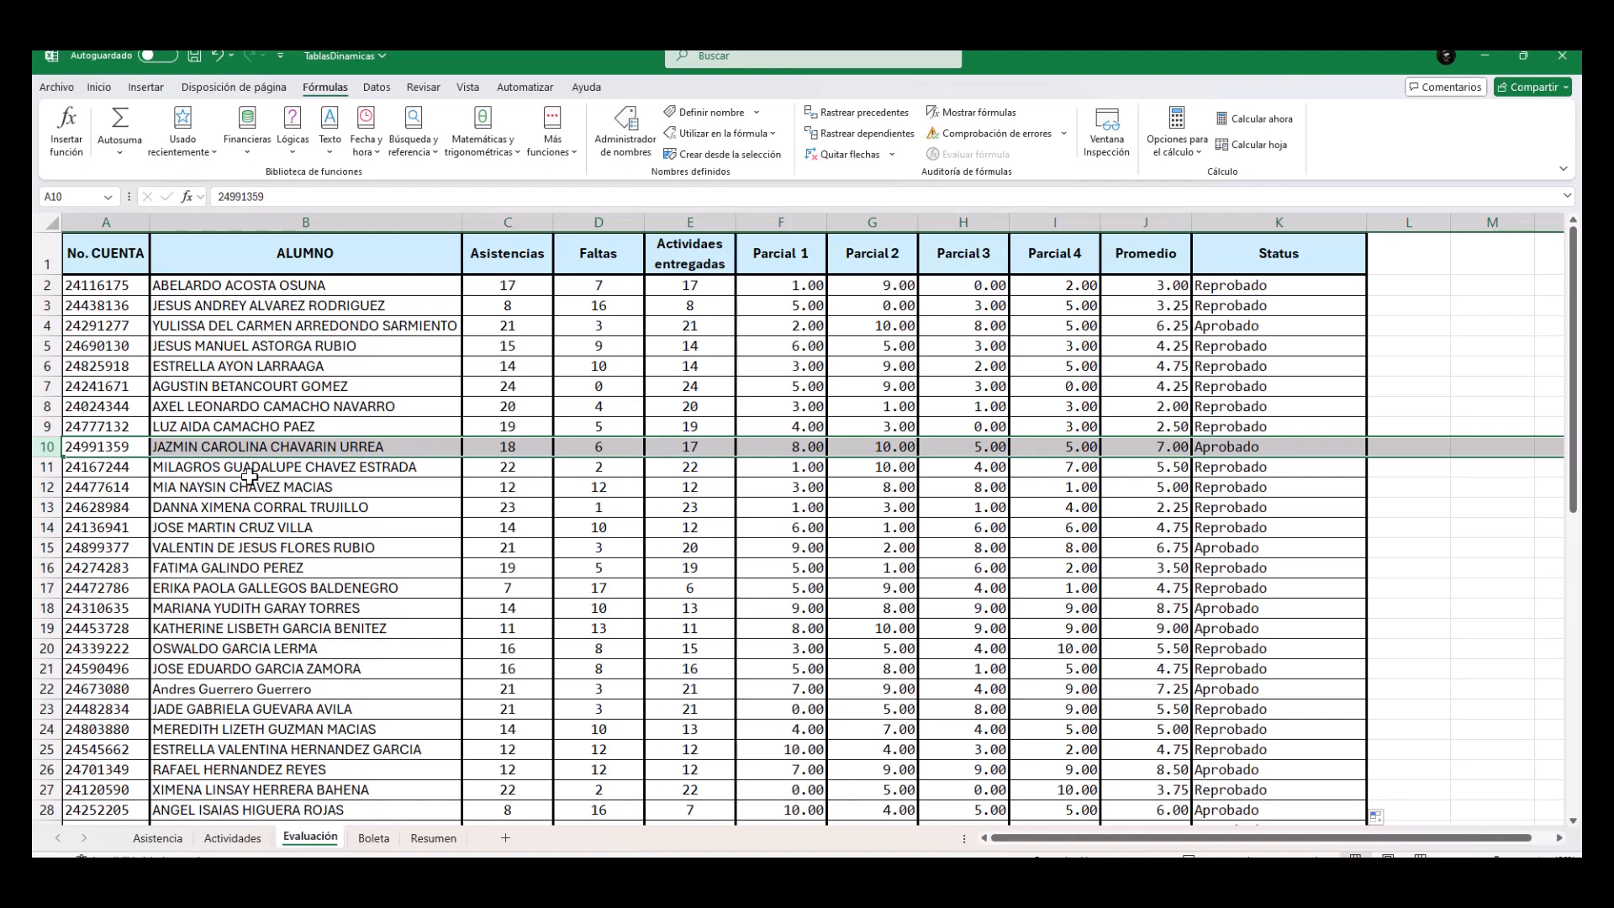
Review the Boleta fields for name, activities, attendance, parciales, Promedio and Status, and compare them with the Evaluación columns.
click(374, 837)
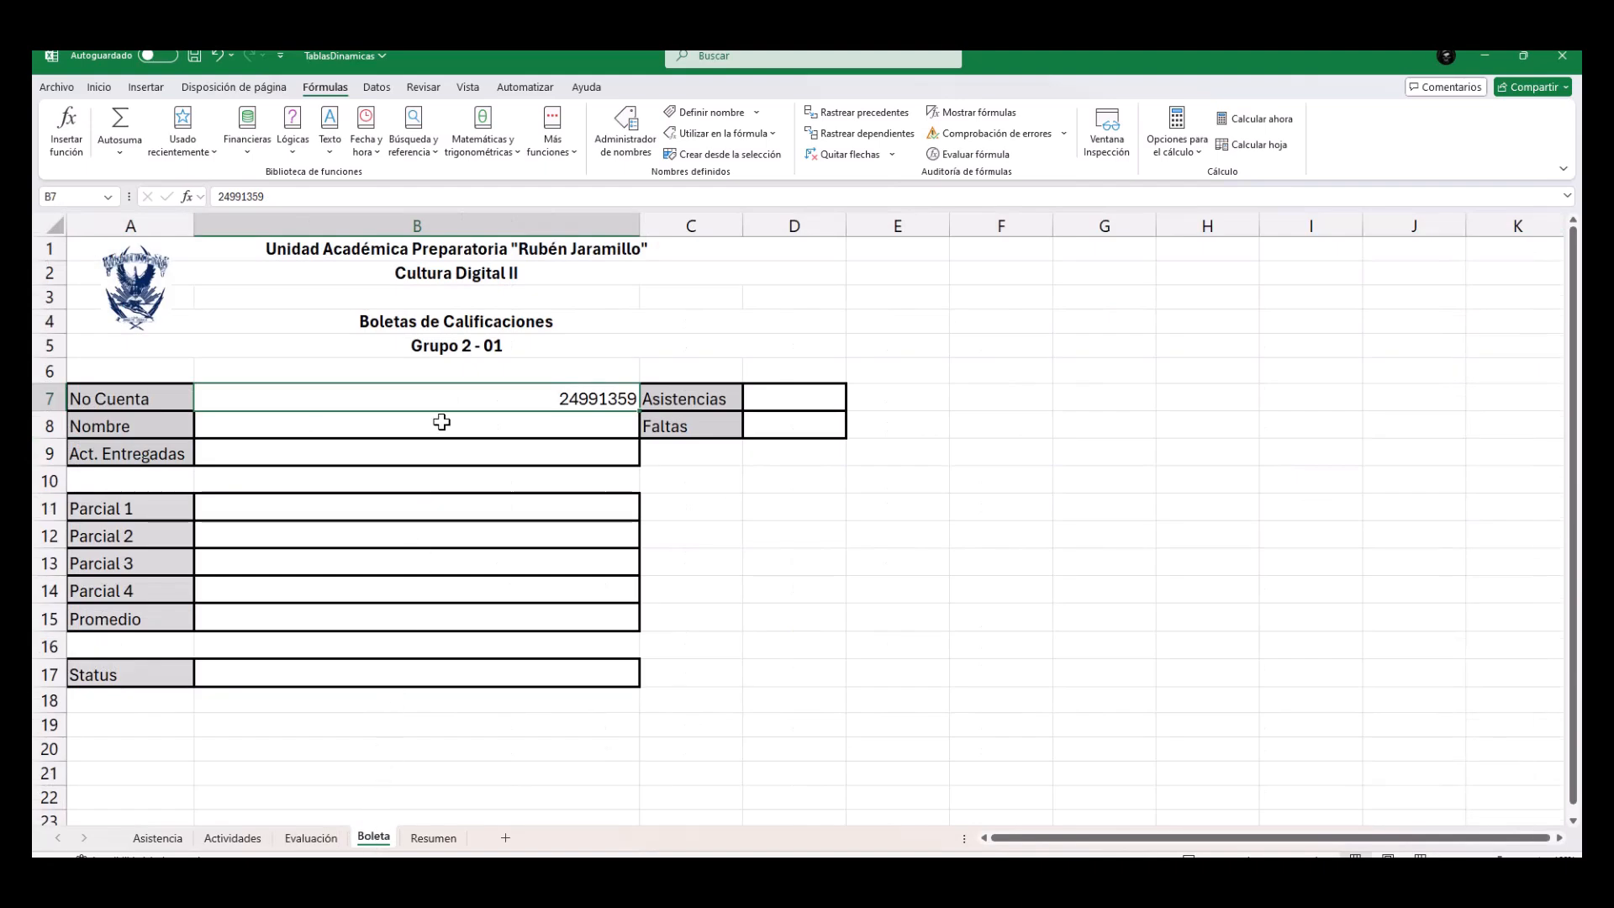
drag(441, 422, 446, 447)
click(781, 406)
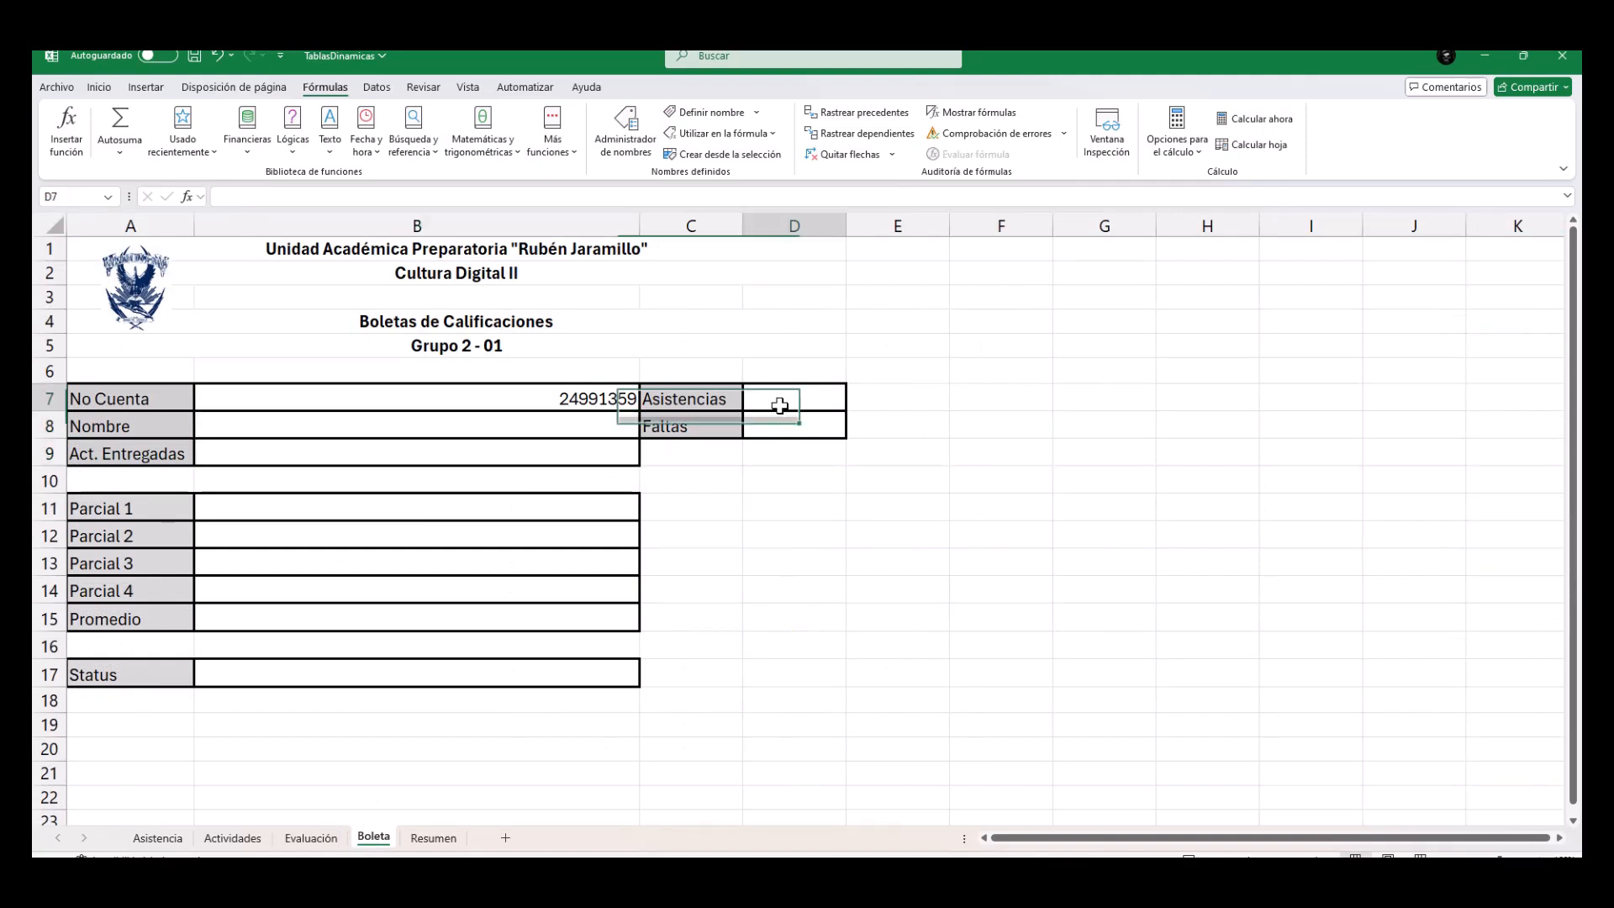
drag(545, 502, 515, 669)
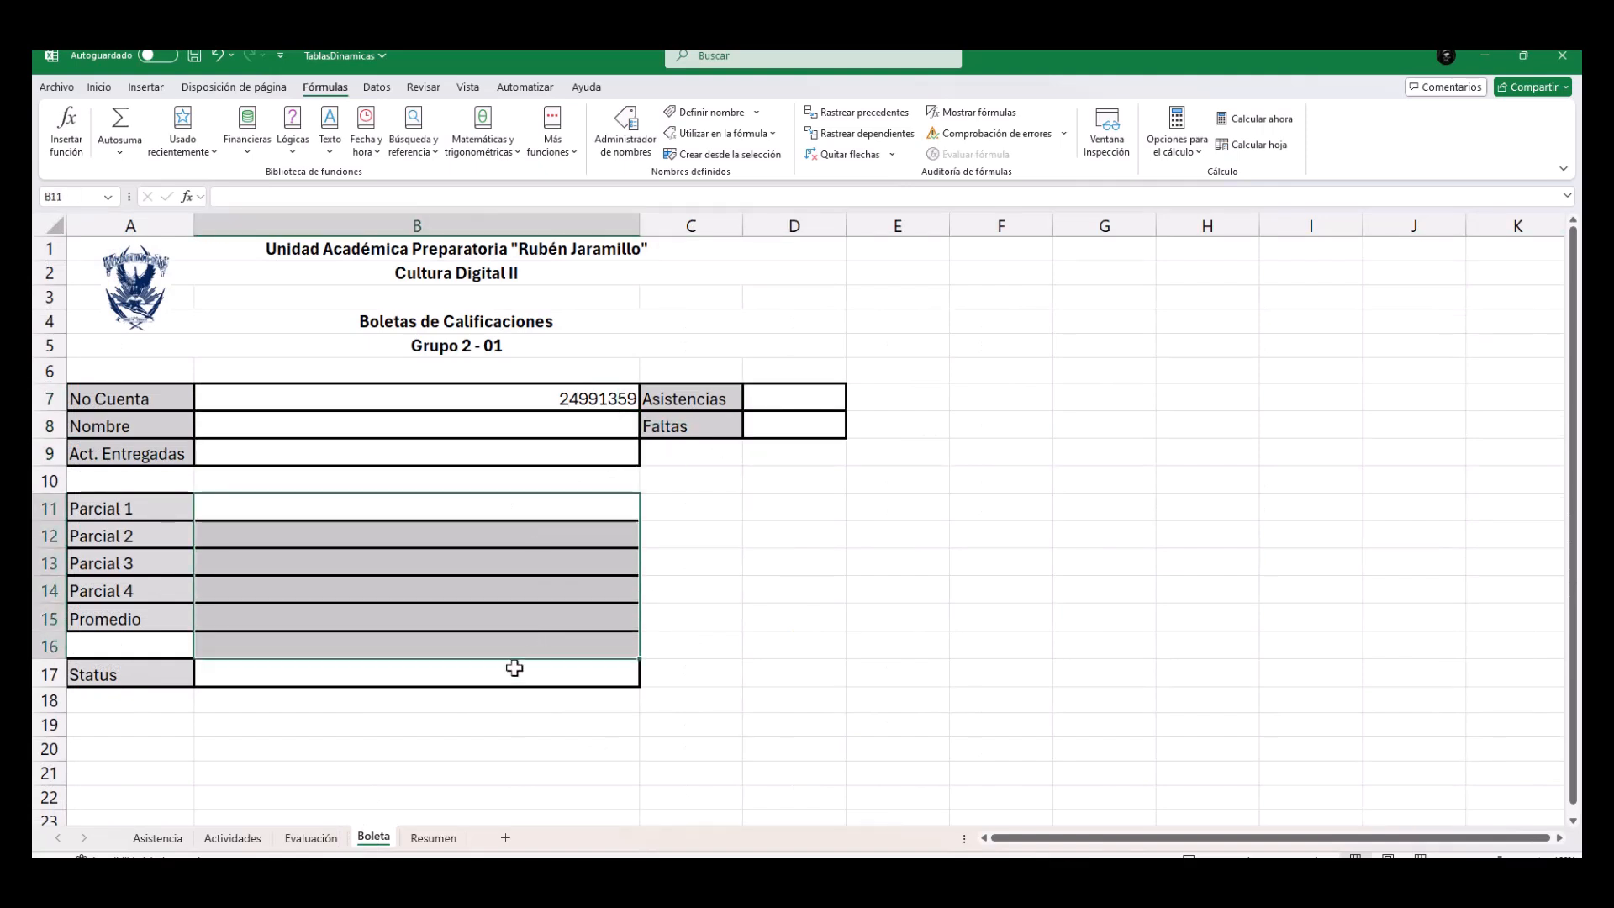
click(515, 669)
click(577, 402)
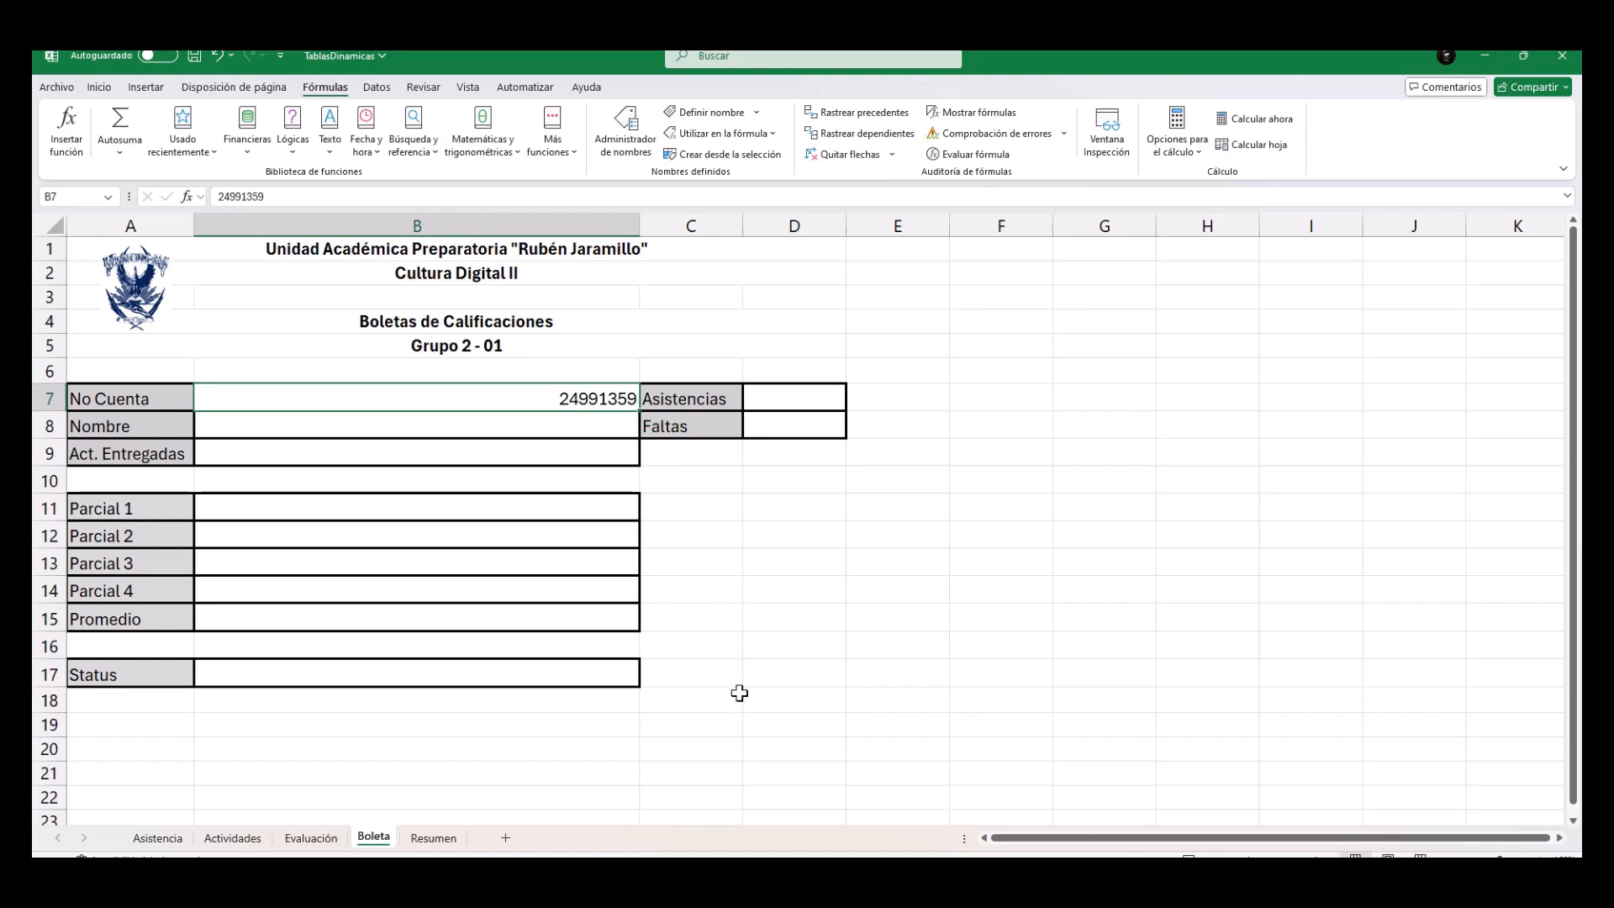
click(536, 428)
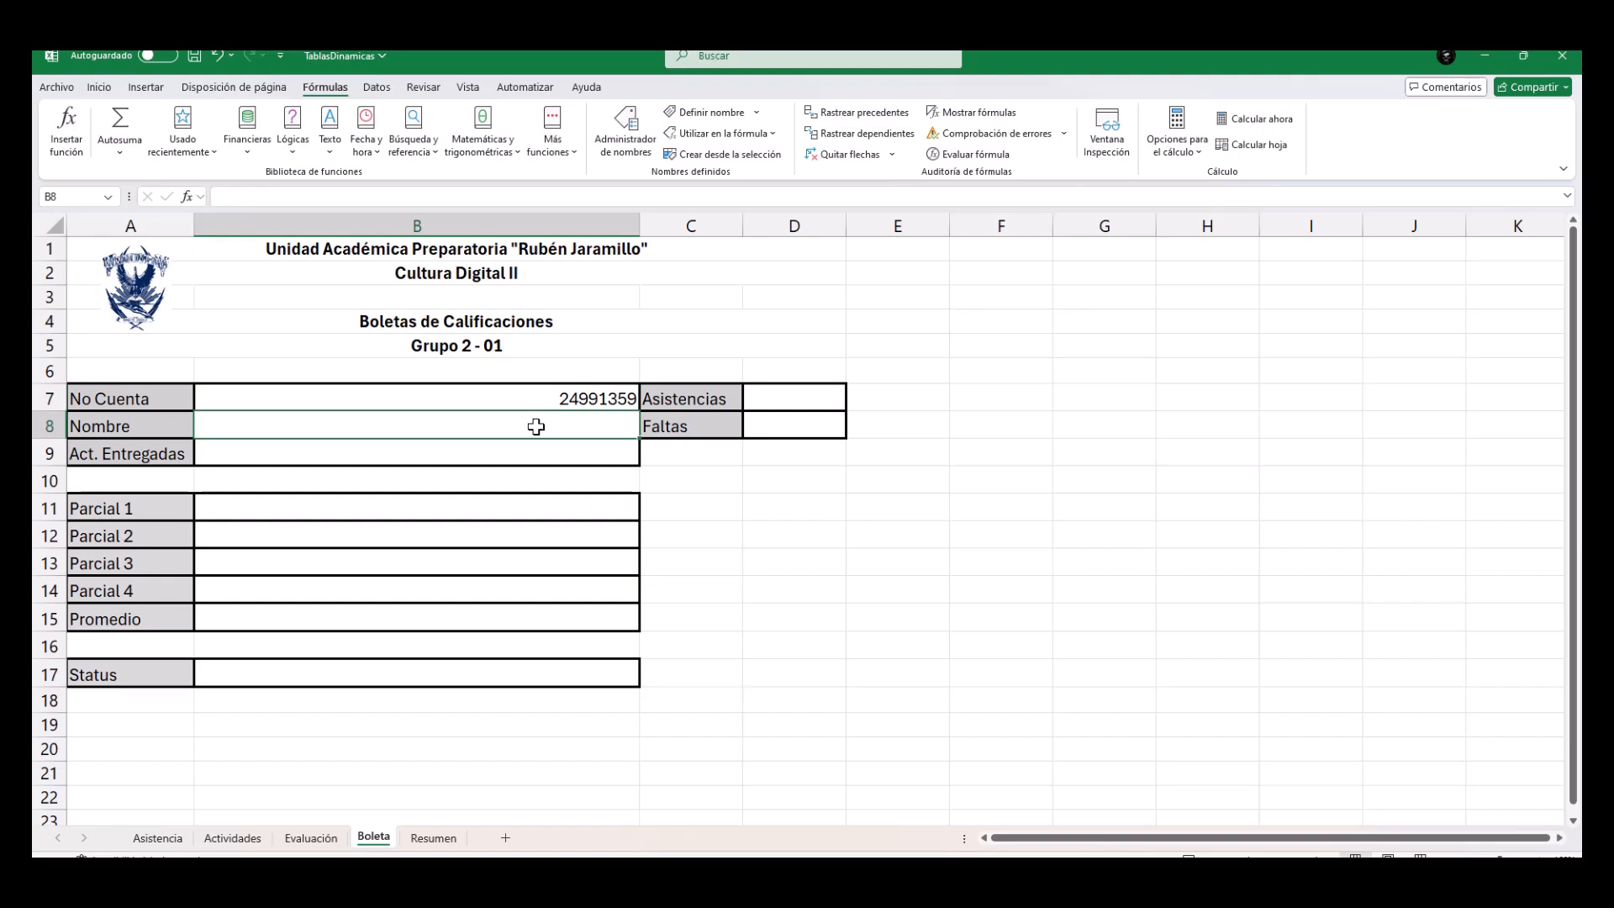
click(329, 845)
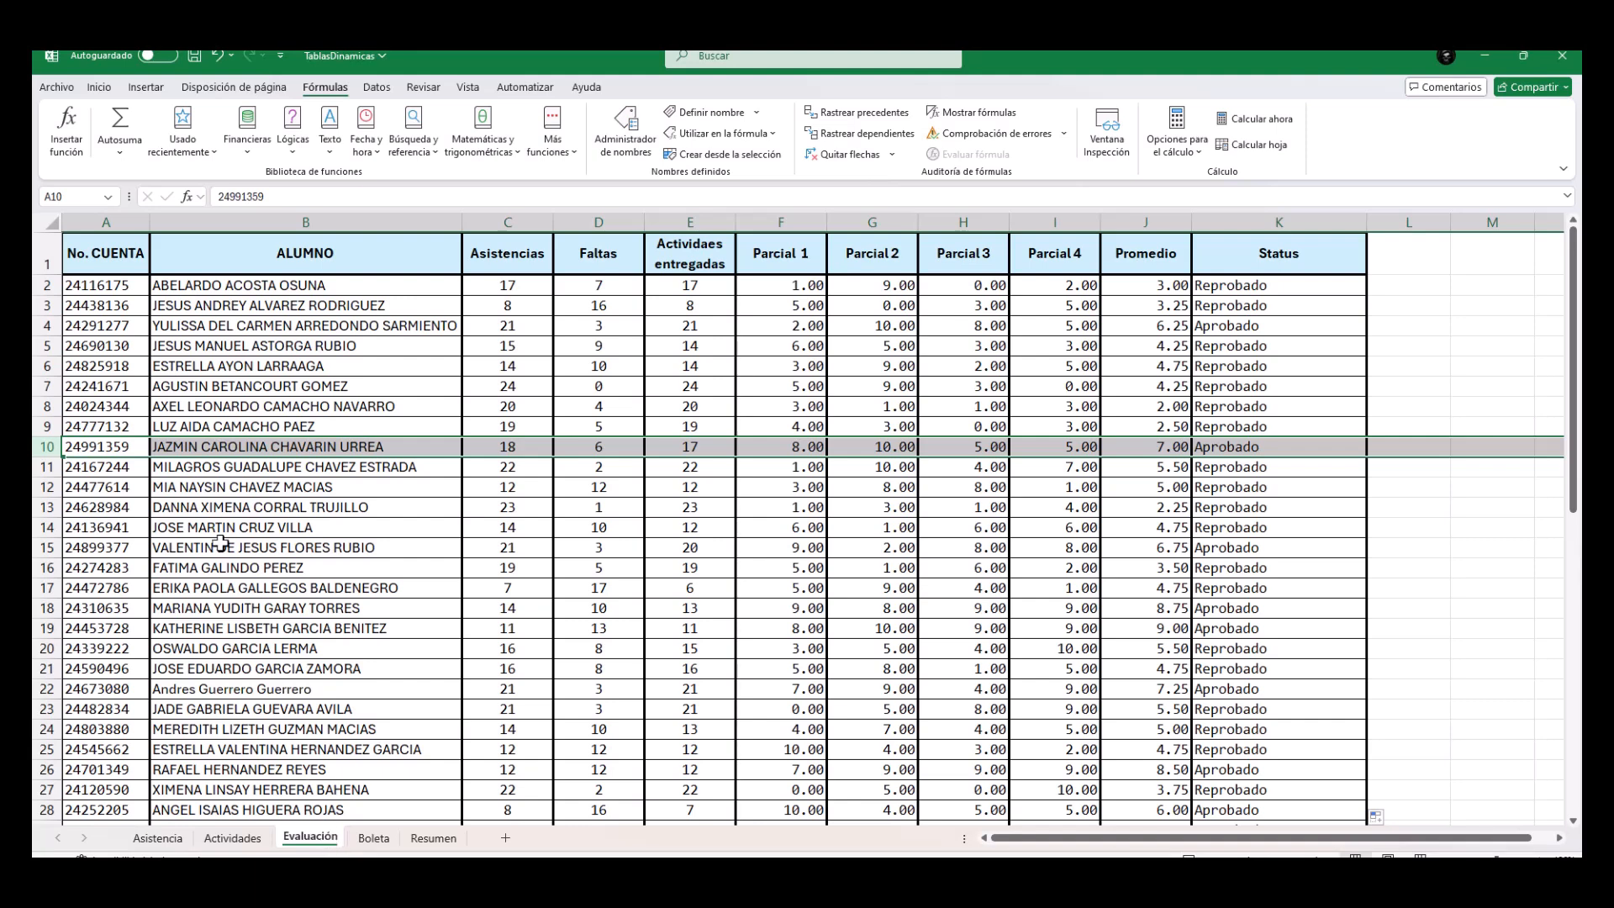
Select the whole Evaluación table from the No. CUENTA header to the last student row and check its extent.
click(116, 256)
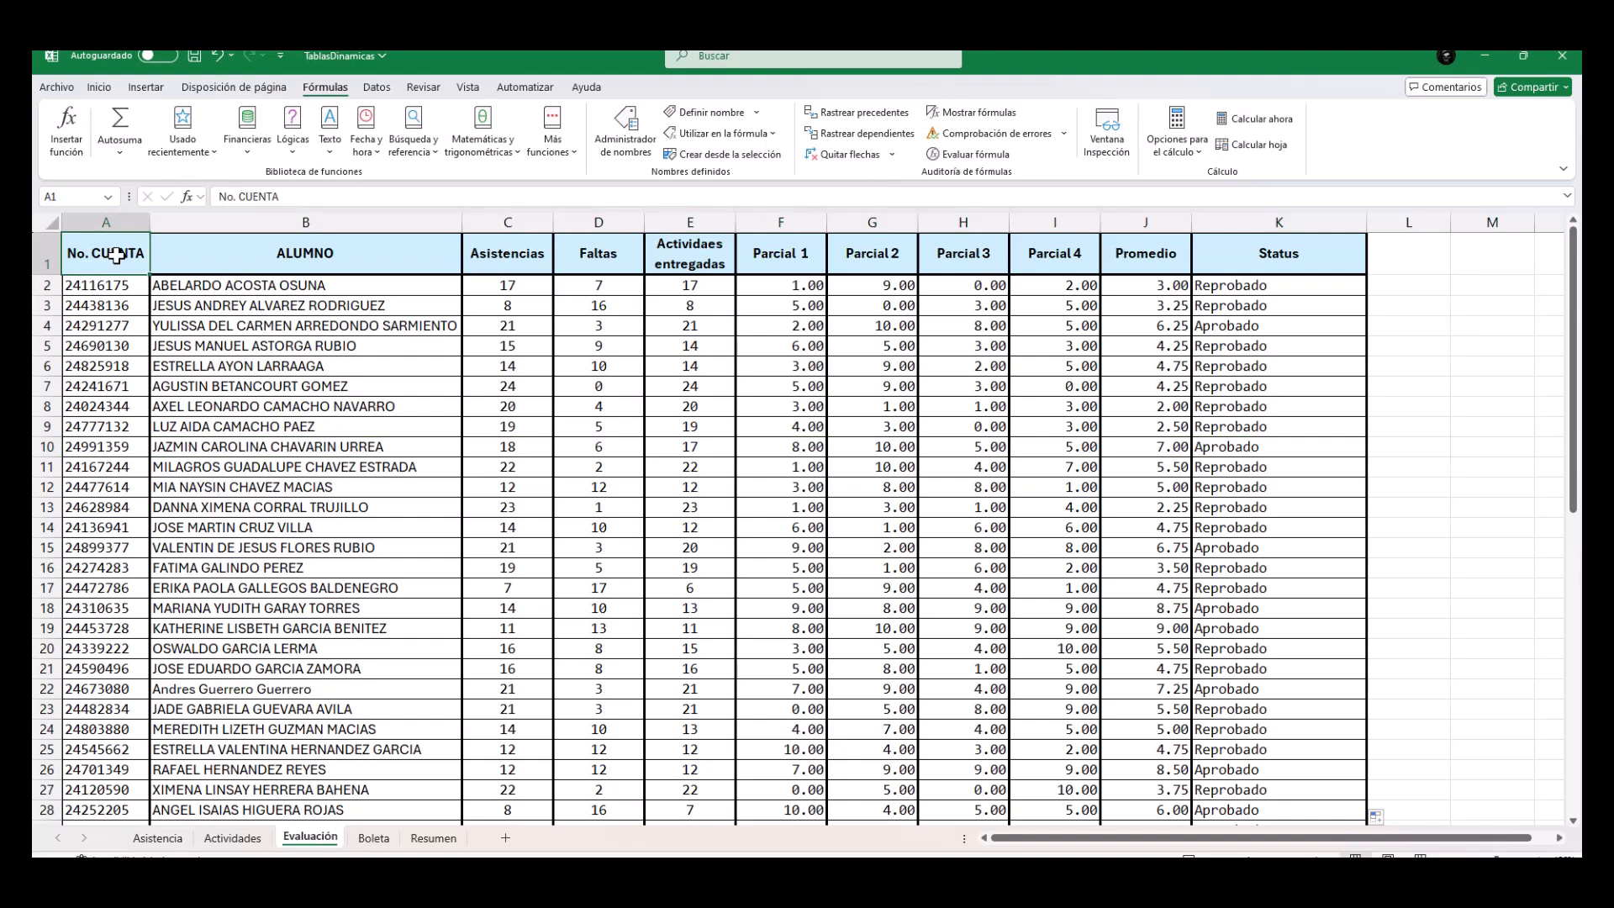
key(ctrl+shift+Right)
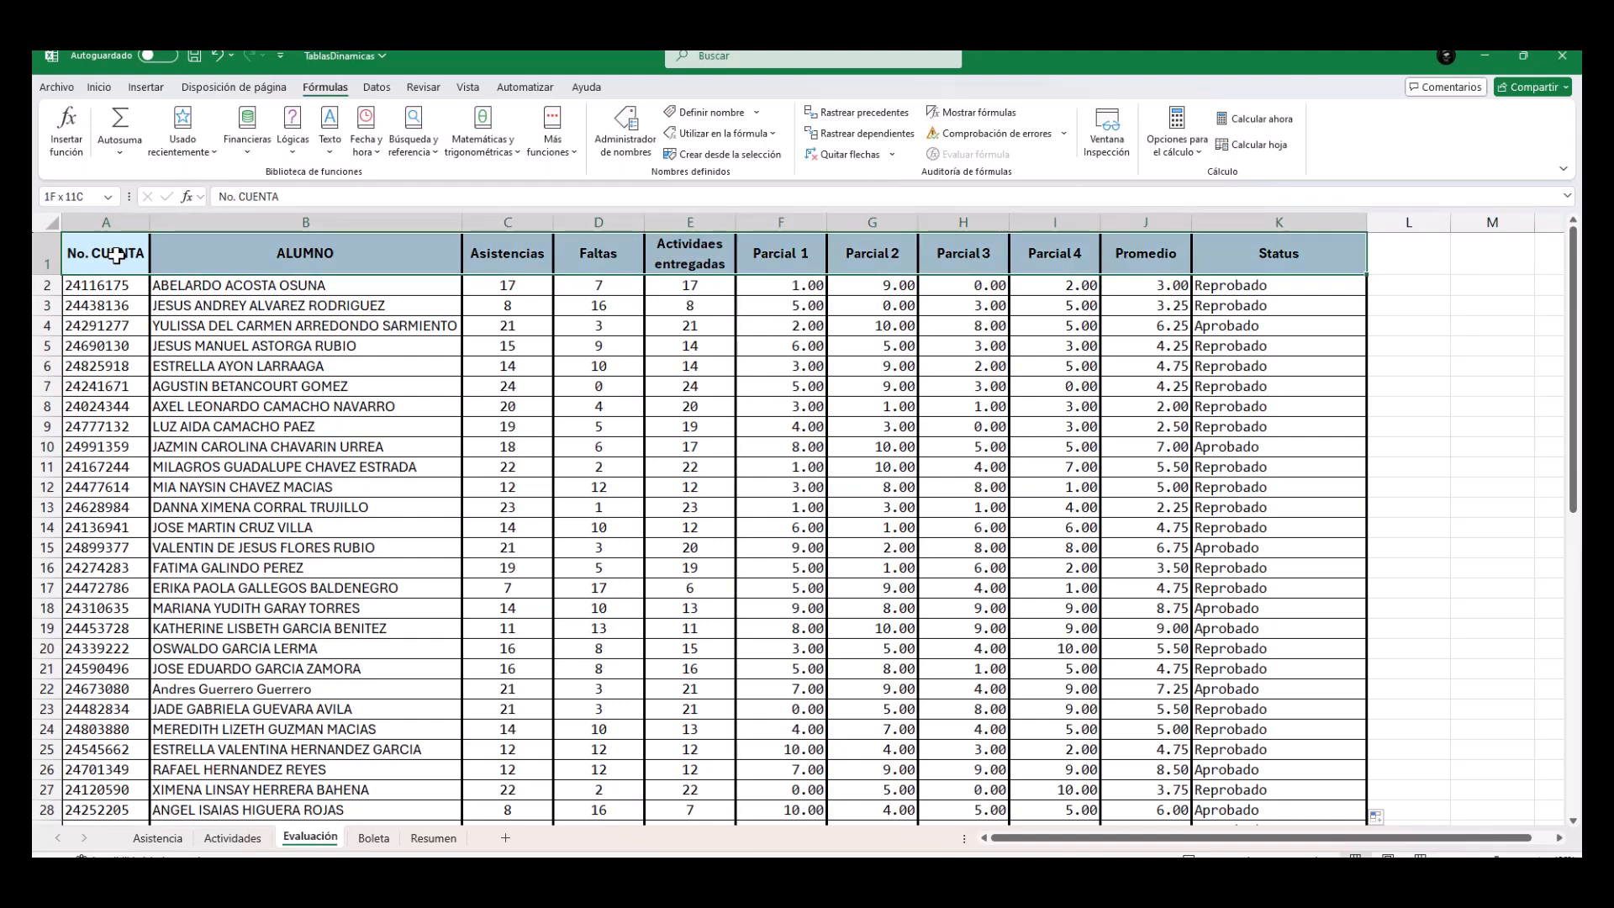
key(ctrl+shift+Down)
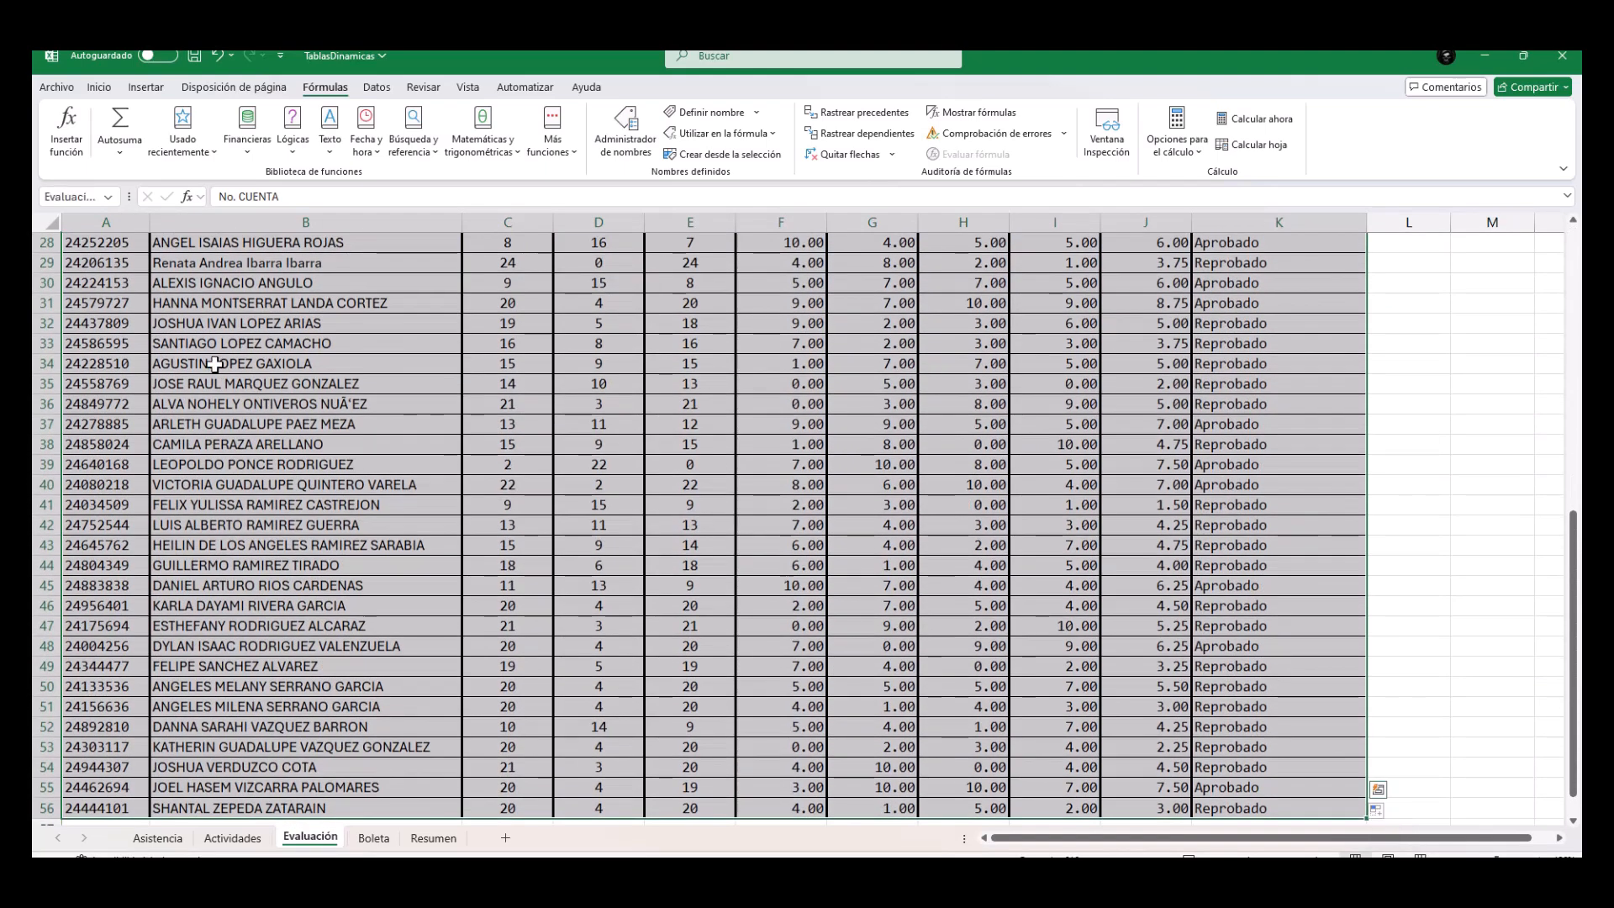
scroll(891, 364, up, 3)
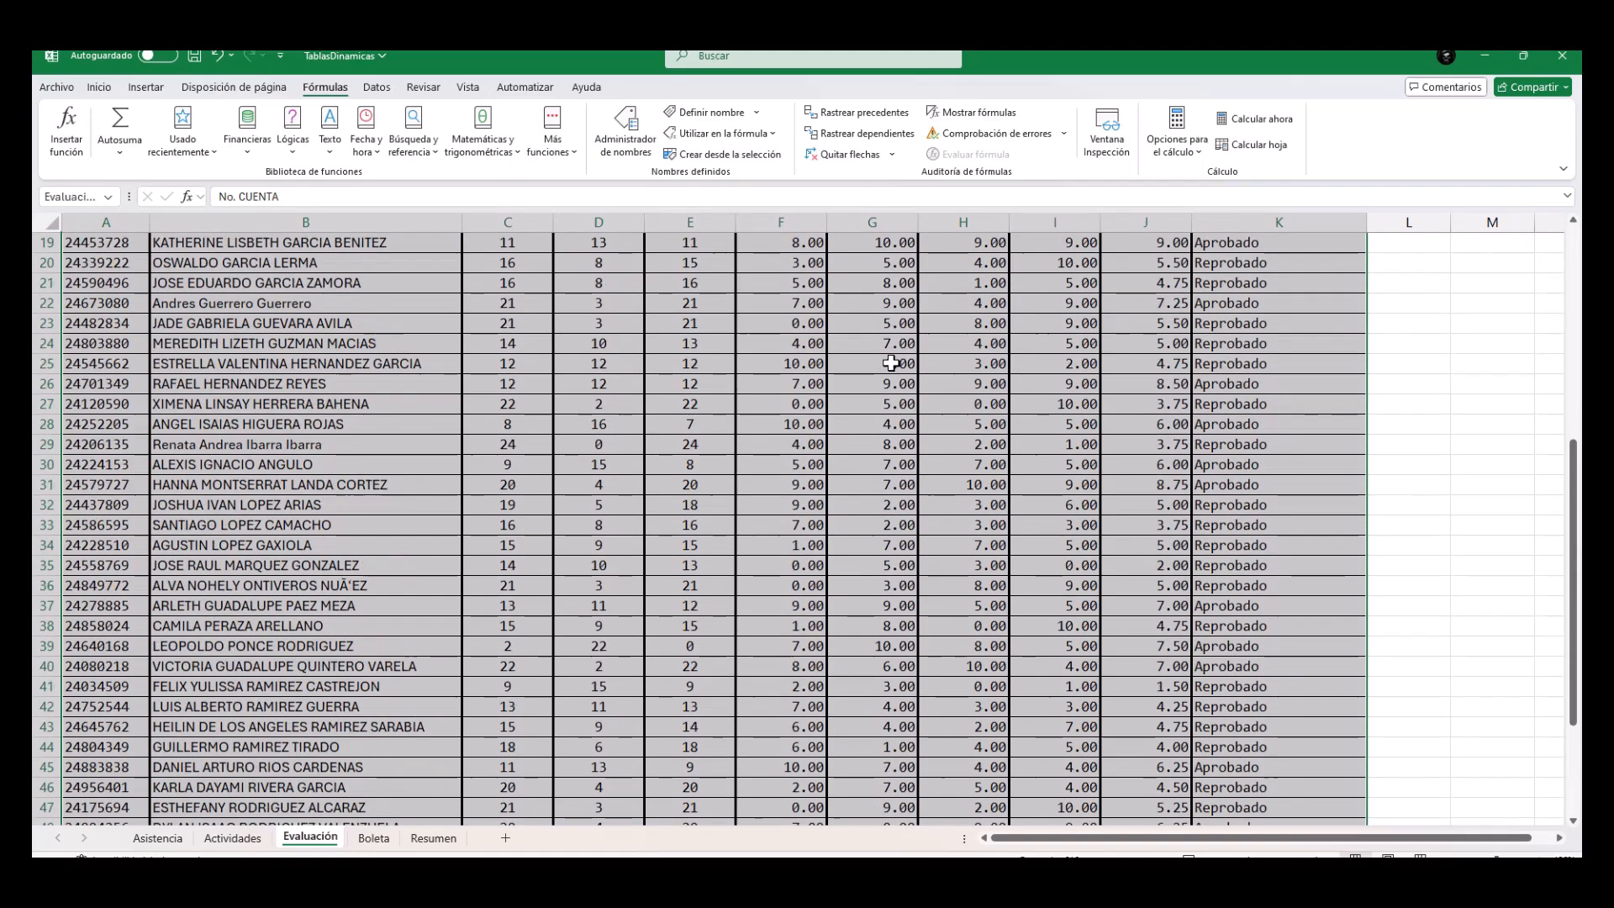
scroll(892, 363, up, 6)
scroll(891, 363, down, 2)
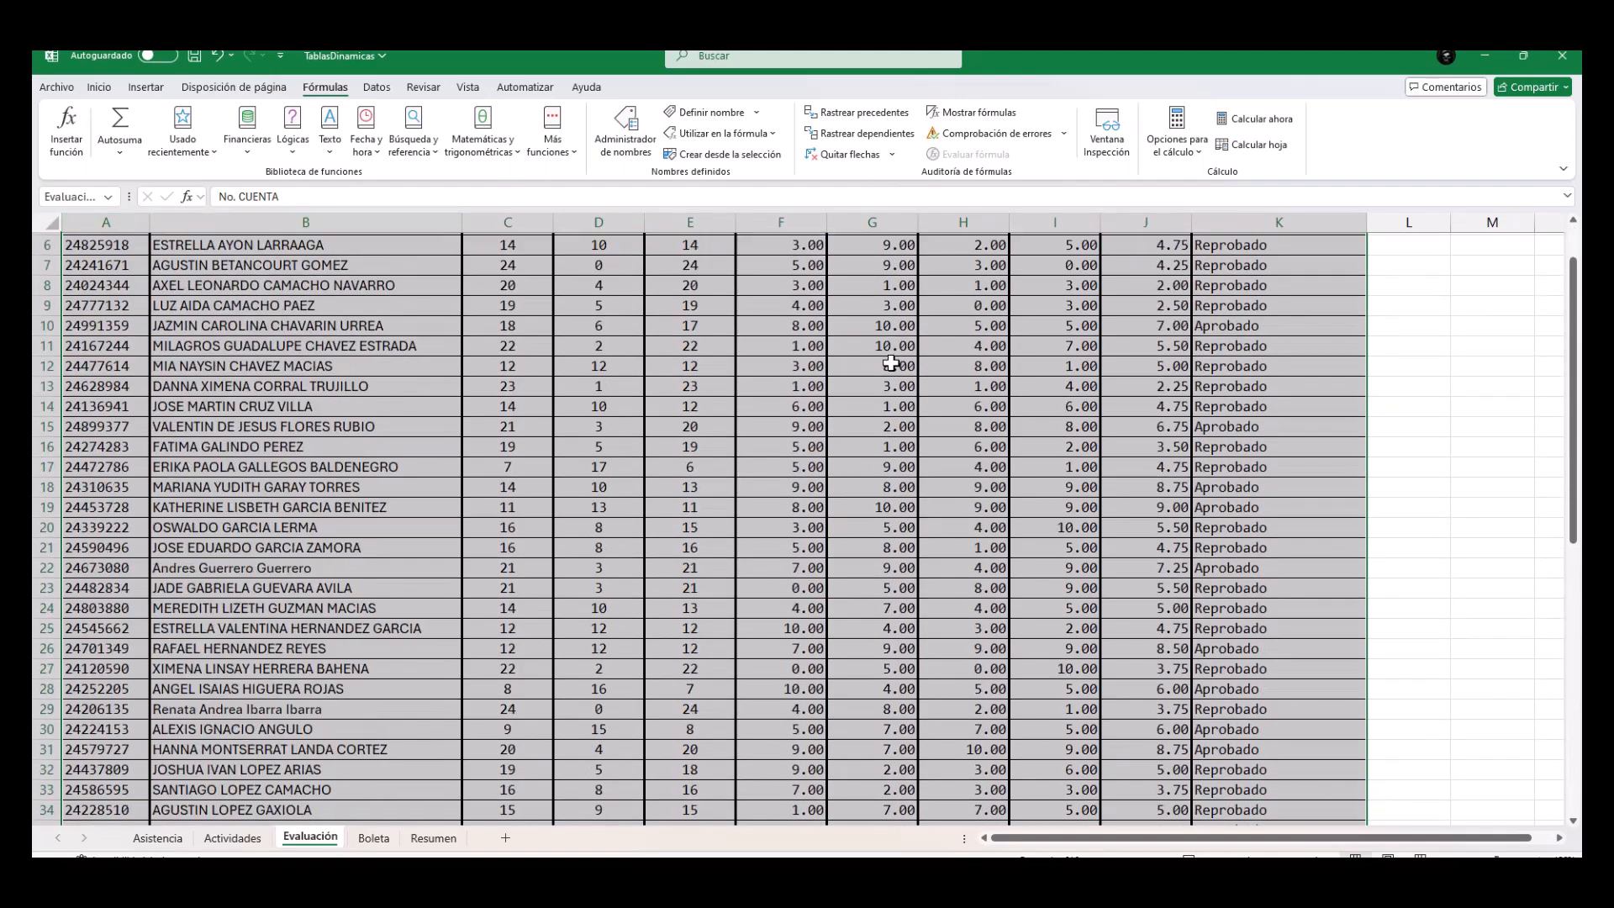
scroll(891, 363, down, 12)
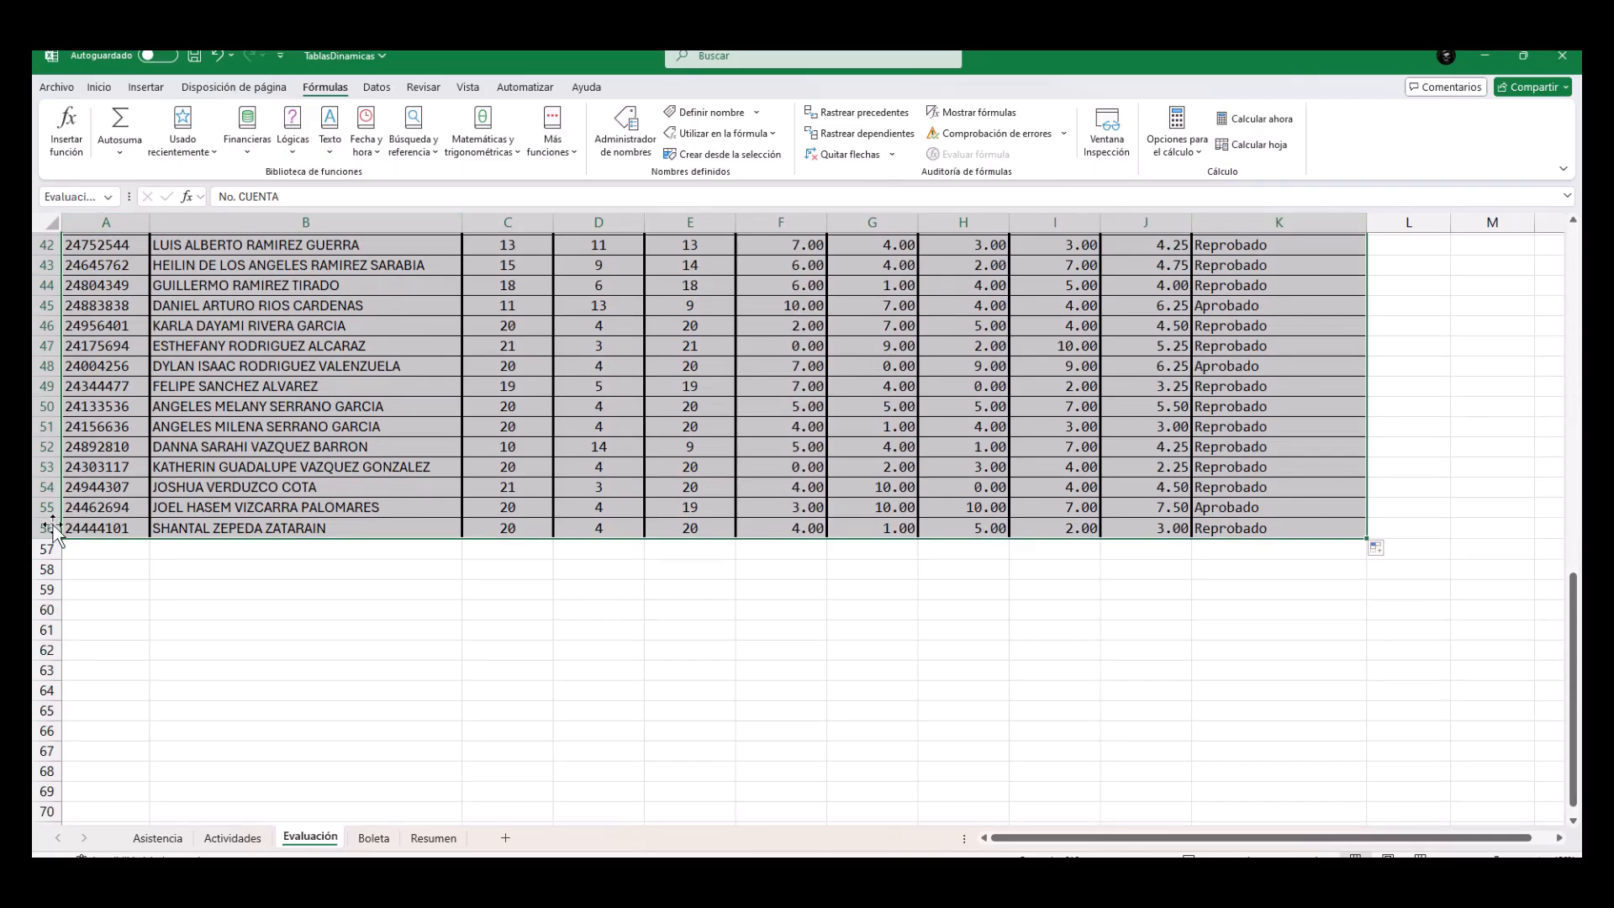
drag(1575, 602, 1575, 259)
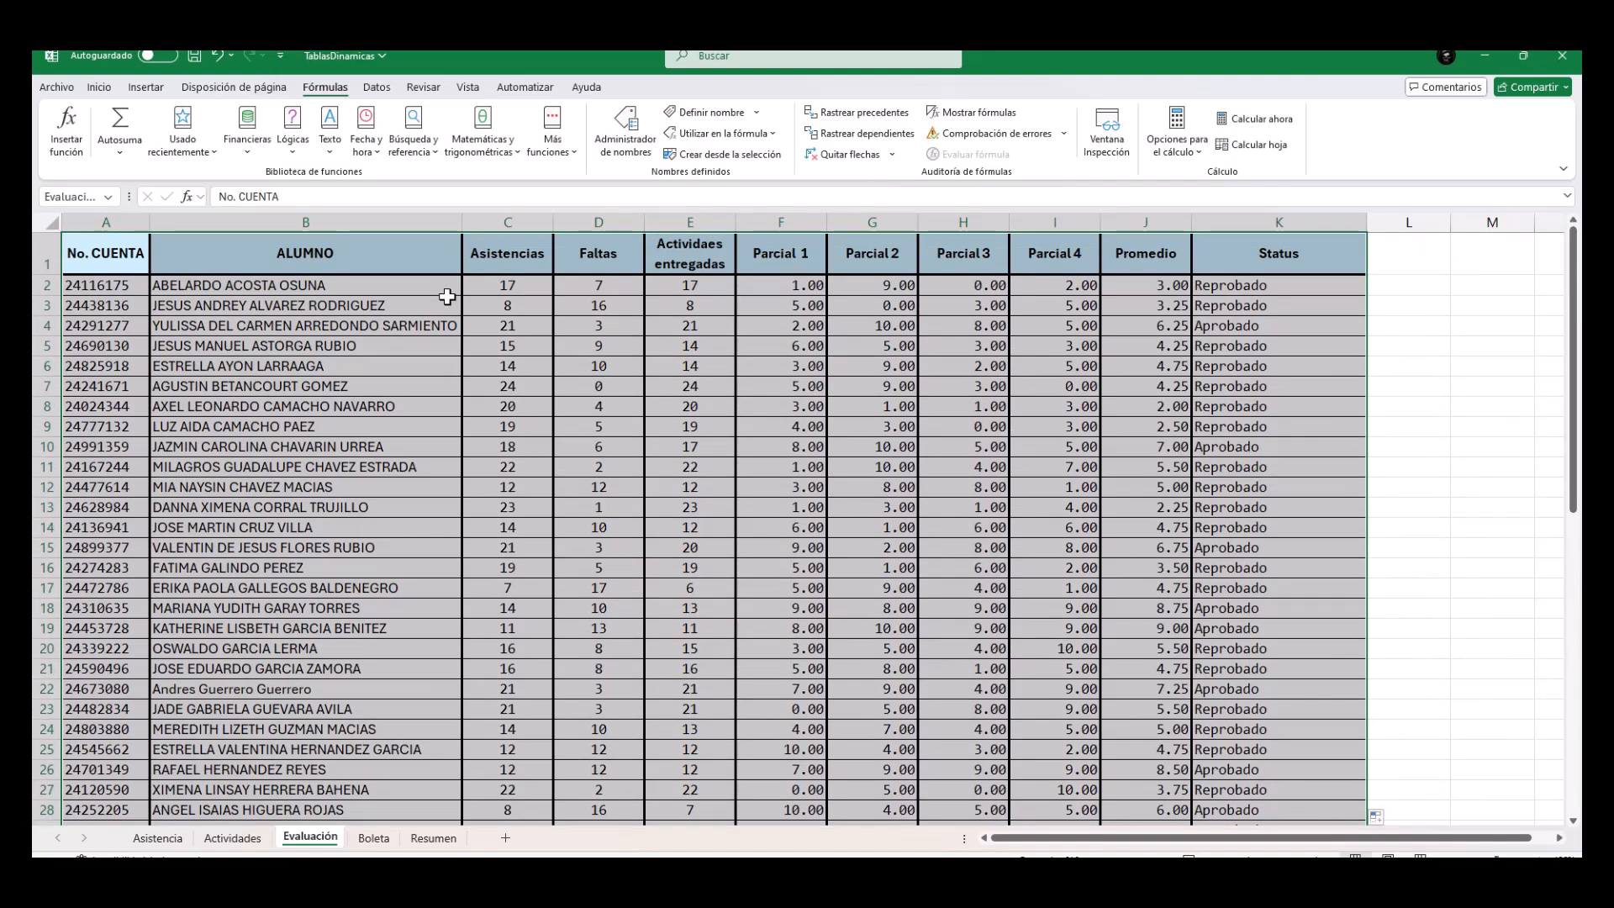
click(446, 289)
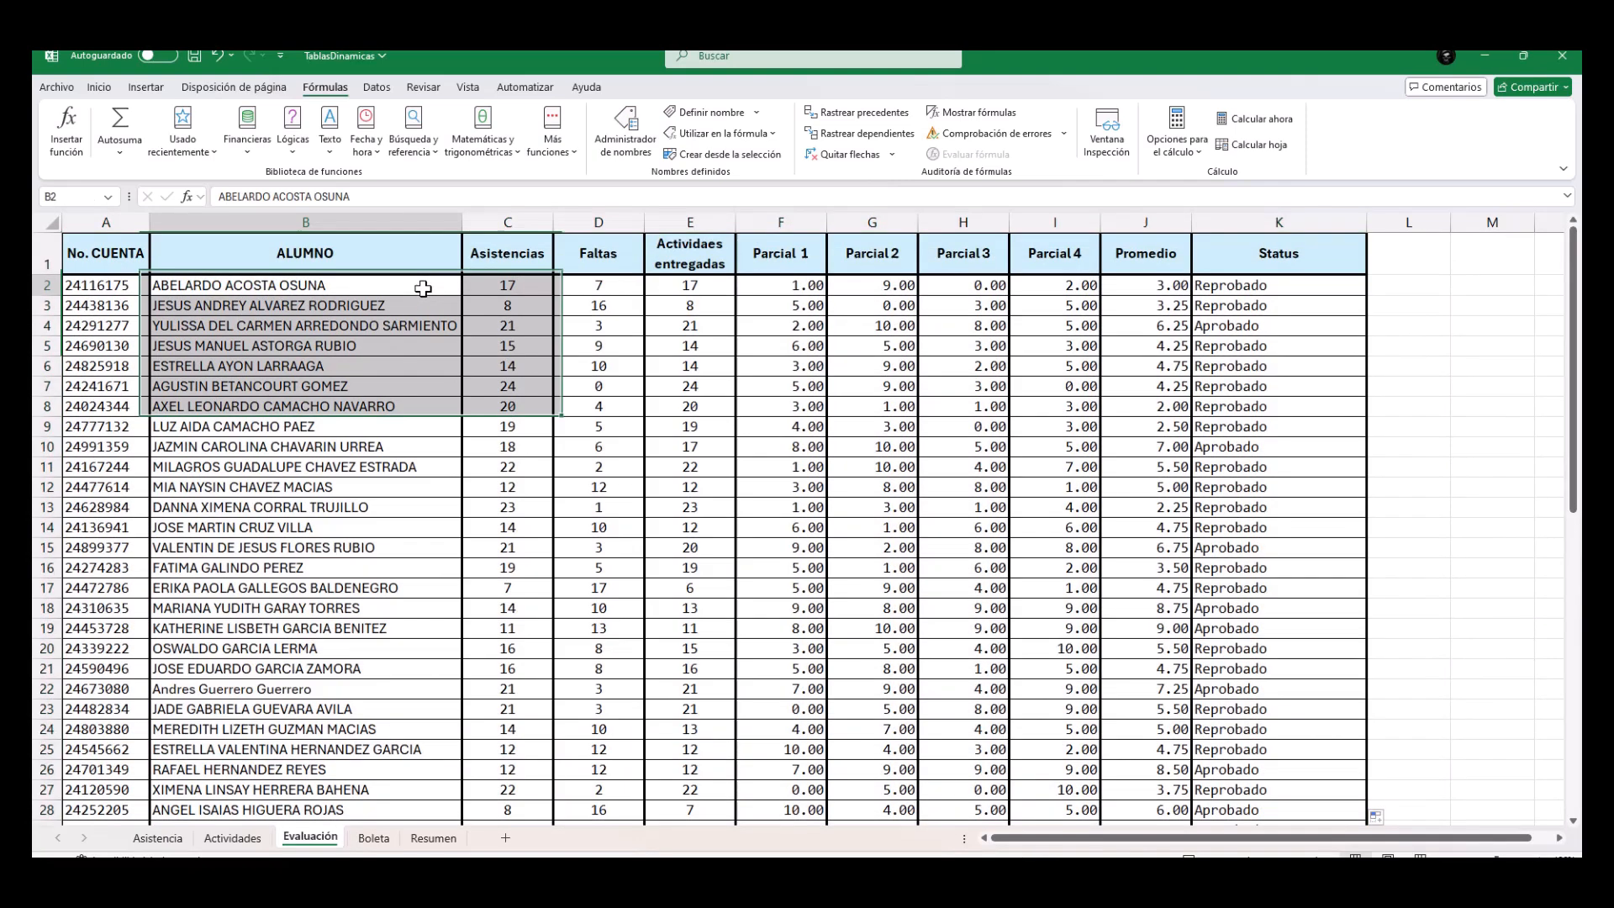
Select the Evaluación table by its range reference A1:K56 and check that it reaches the last student row.
click(61, 196)
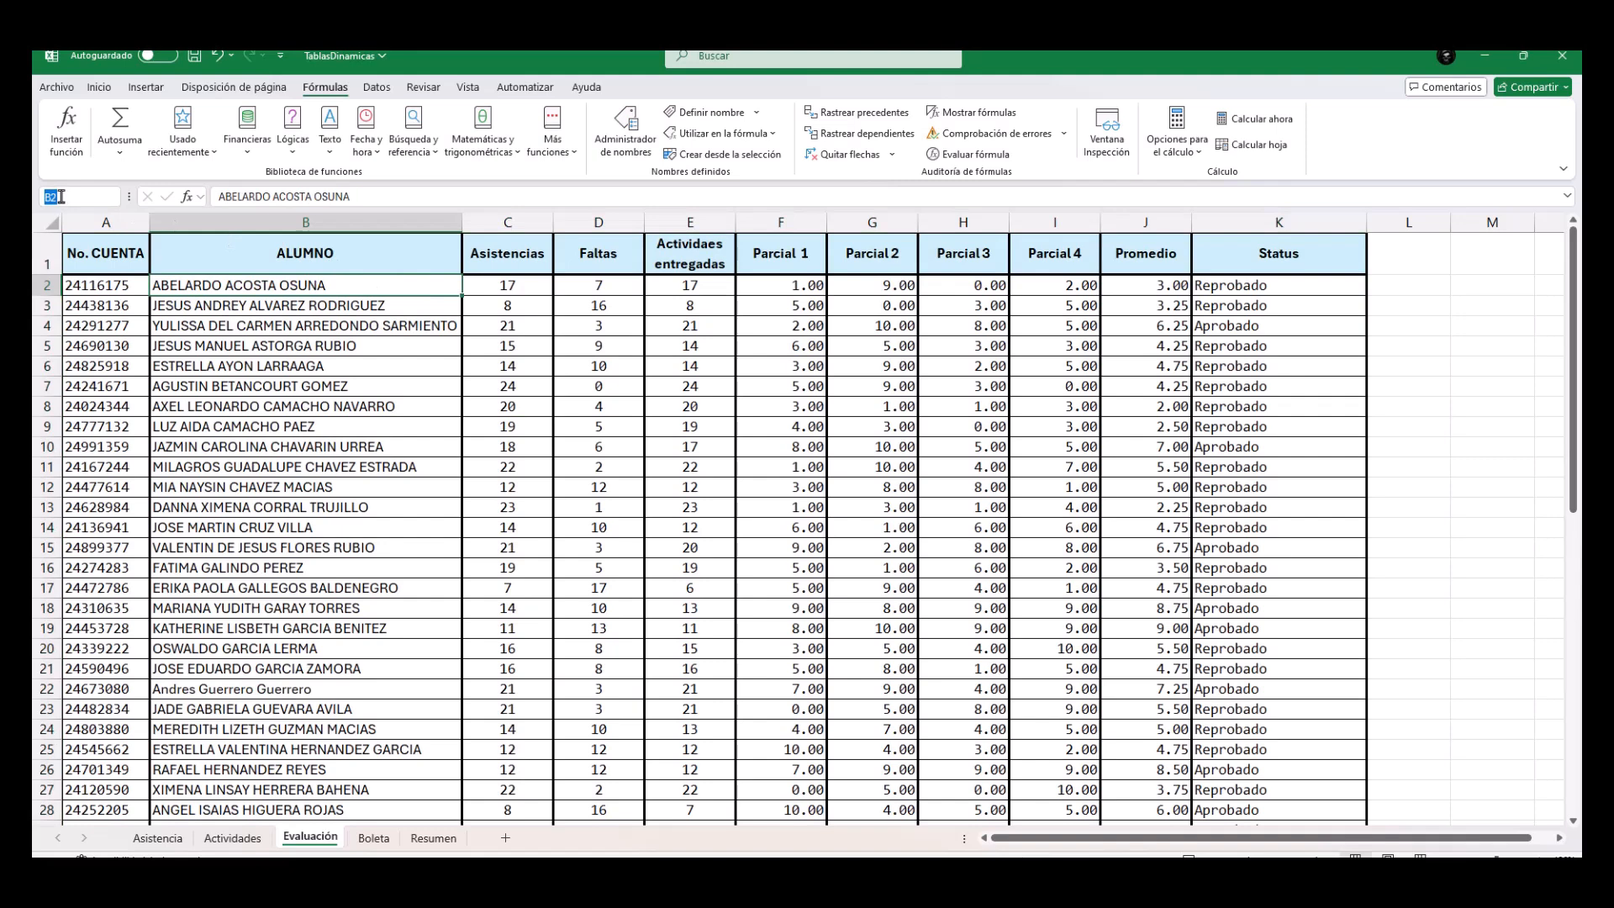
text(a1:b56)
key(Return)
scroll(664, 387, down, 13)
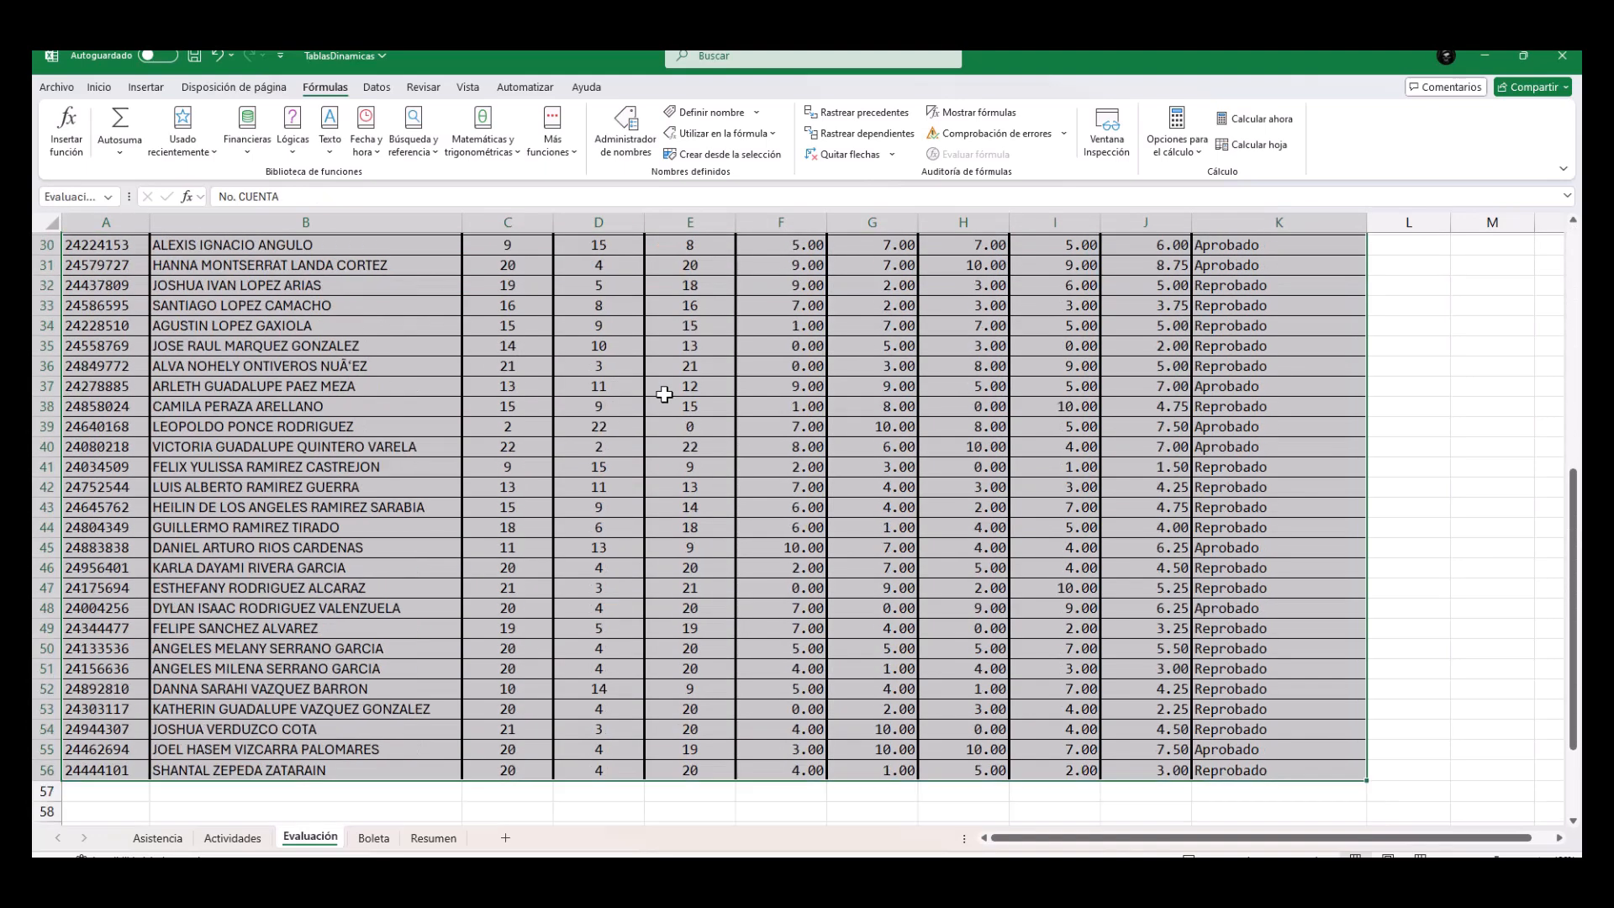
scroll(665, 391, up, 13)
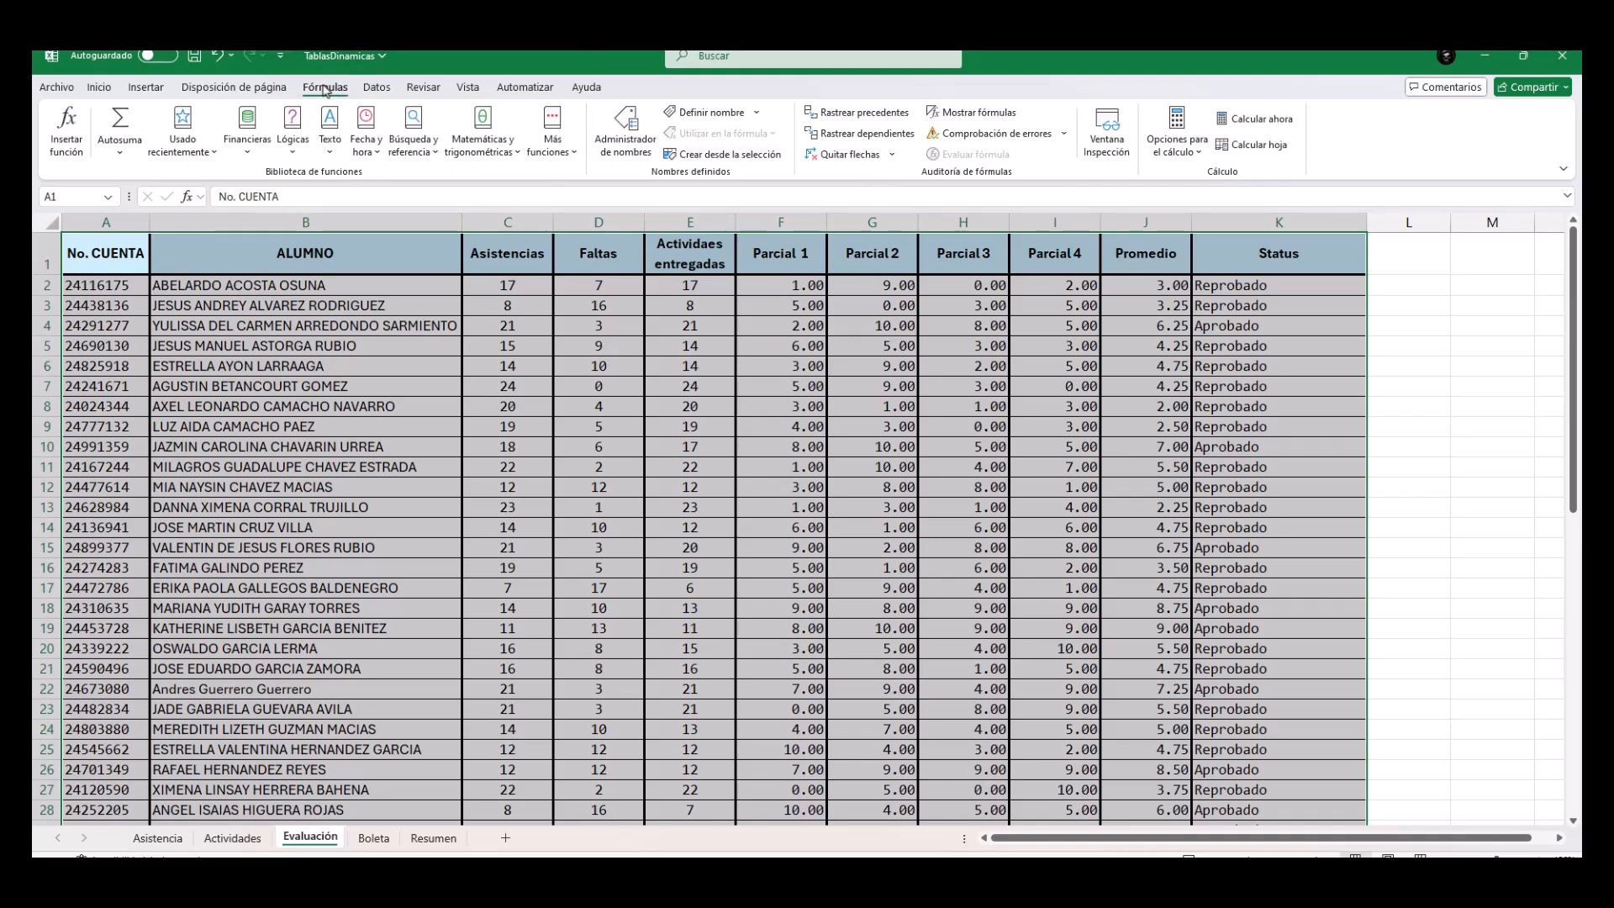
Define the name Evaluacion with scope Libro, referring to =Evaluación!$A$1:$K$56, and close the name manager.
click(624, 140)
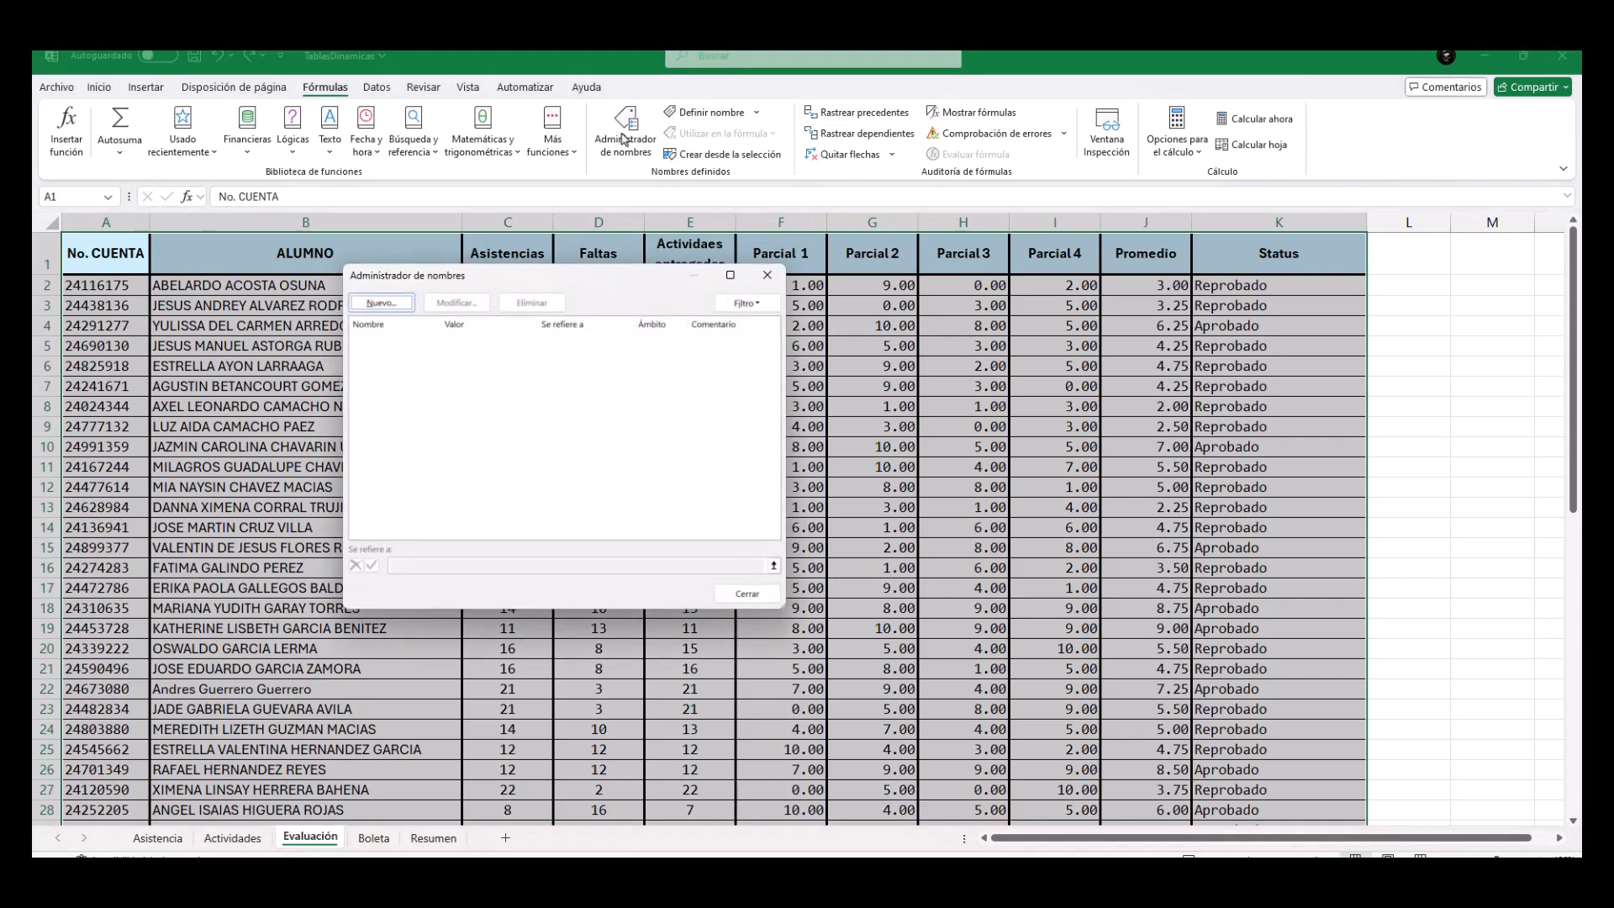
click(404, 311)
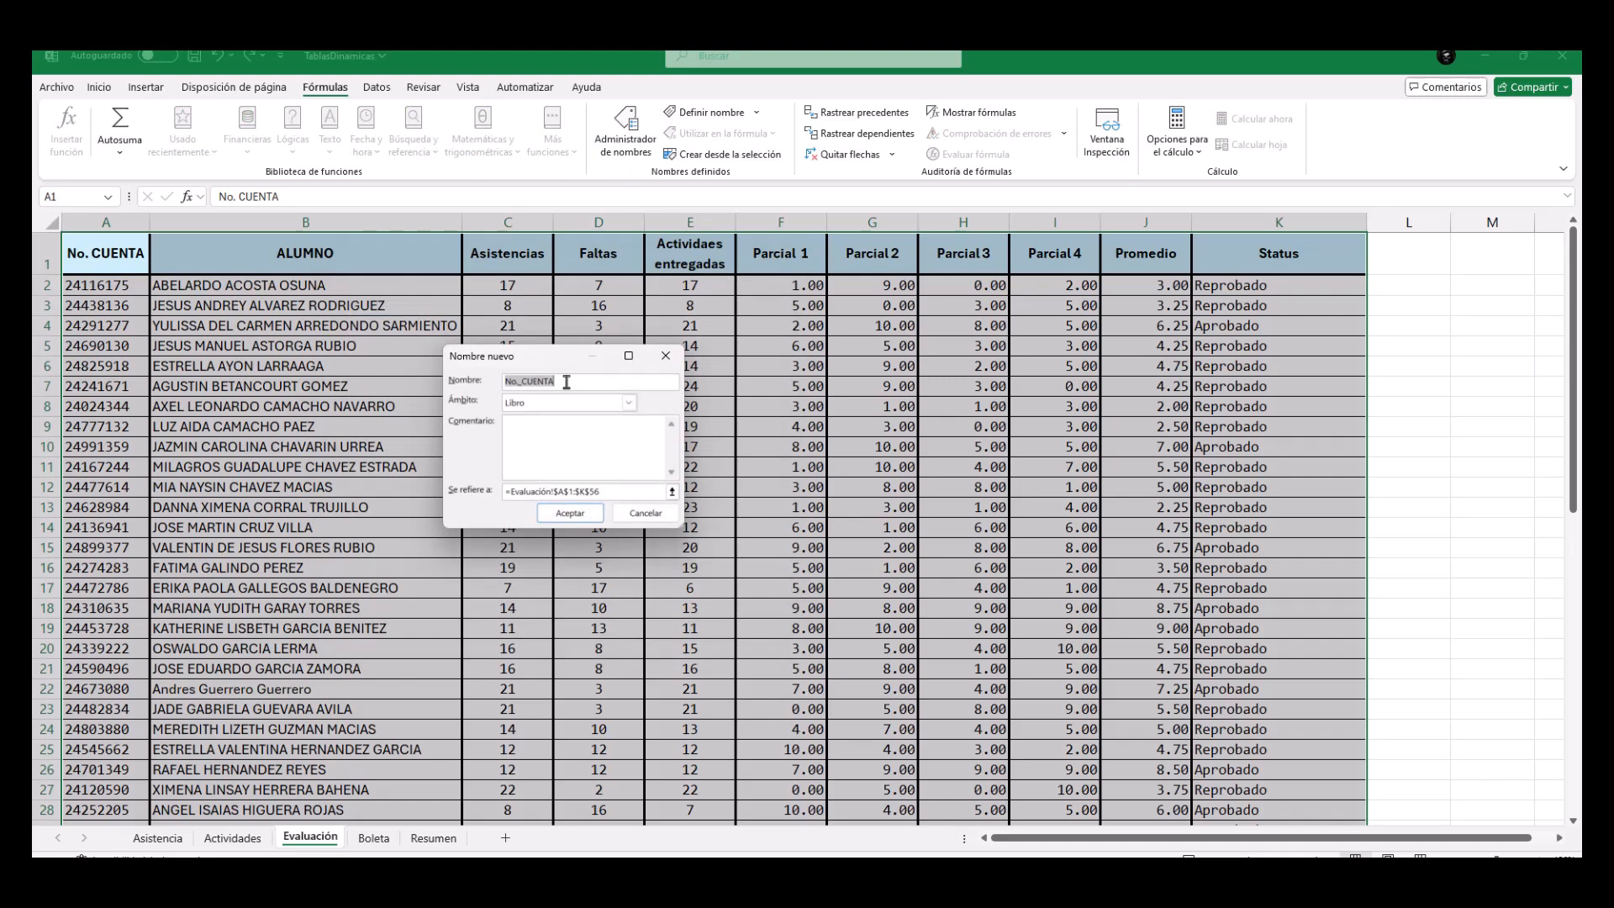
text(Evaluacion)
drag(508, 491, 601, 495)
click(557, 493)
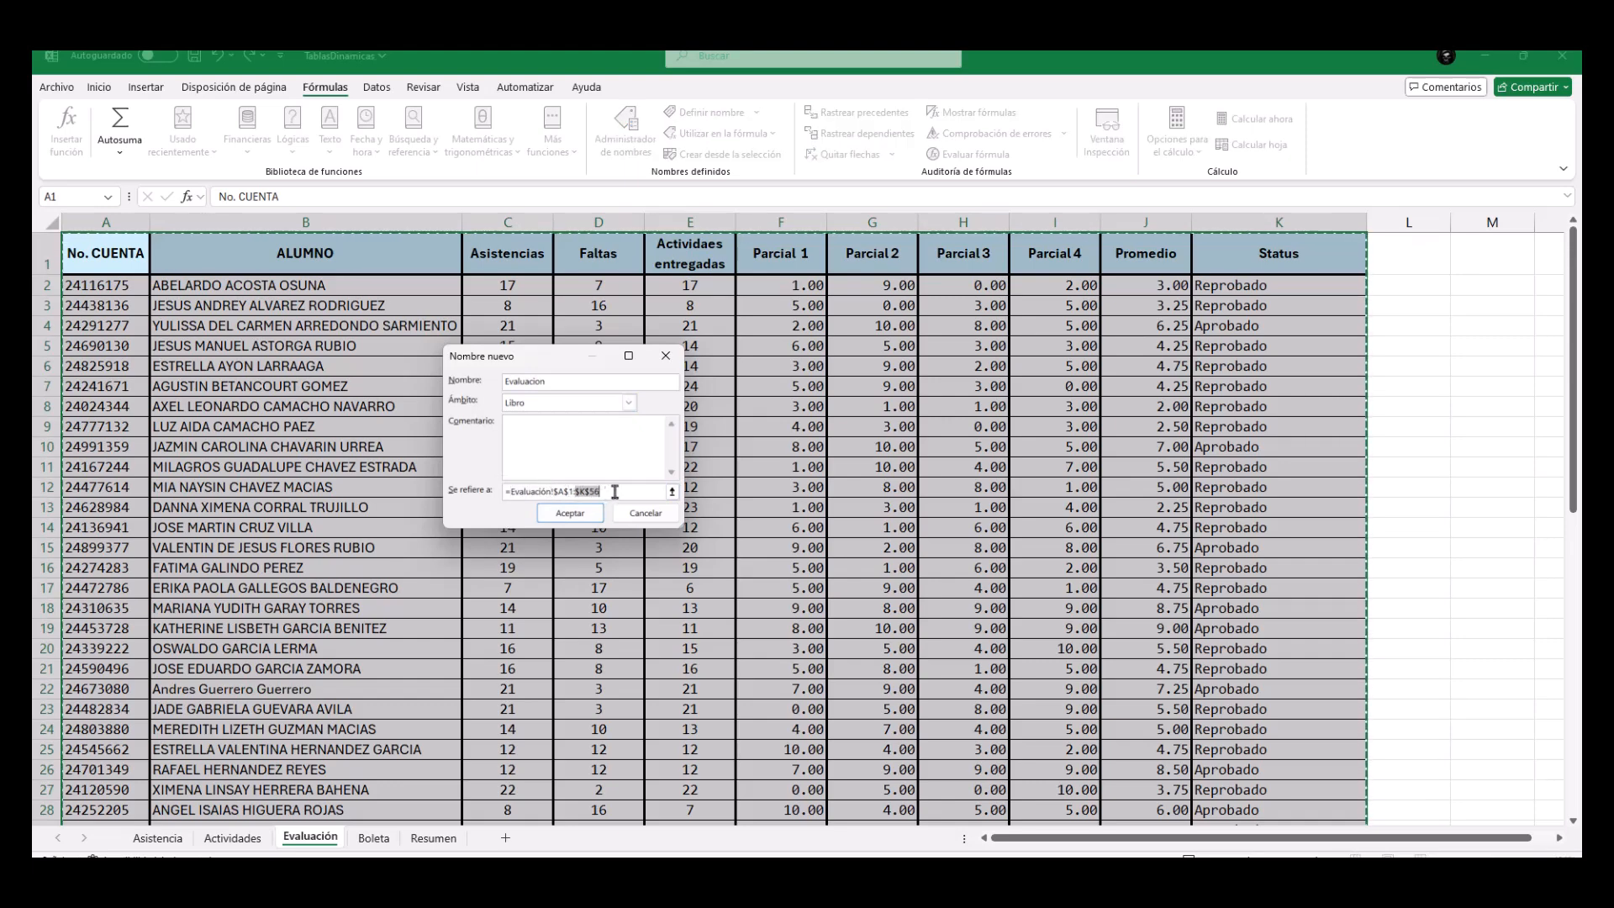
click(614, 492)
drag(555, 493, 601, 494)
click(610, 493)
click(569, 515)
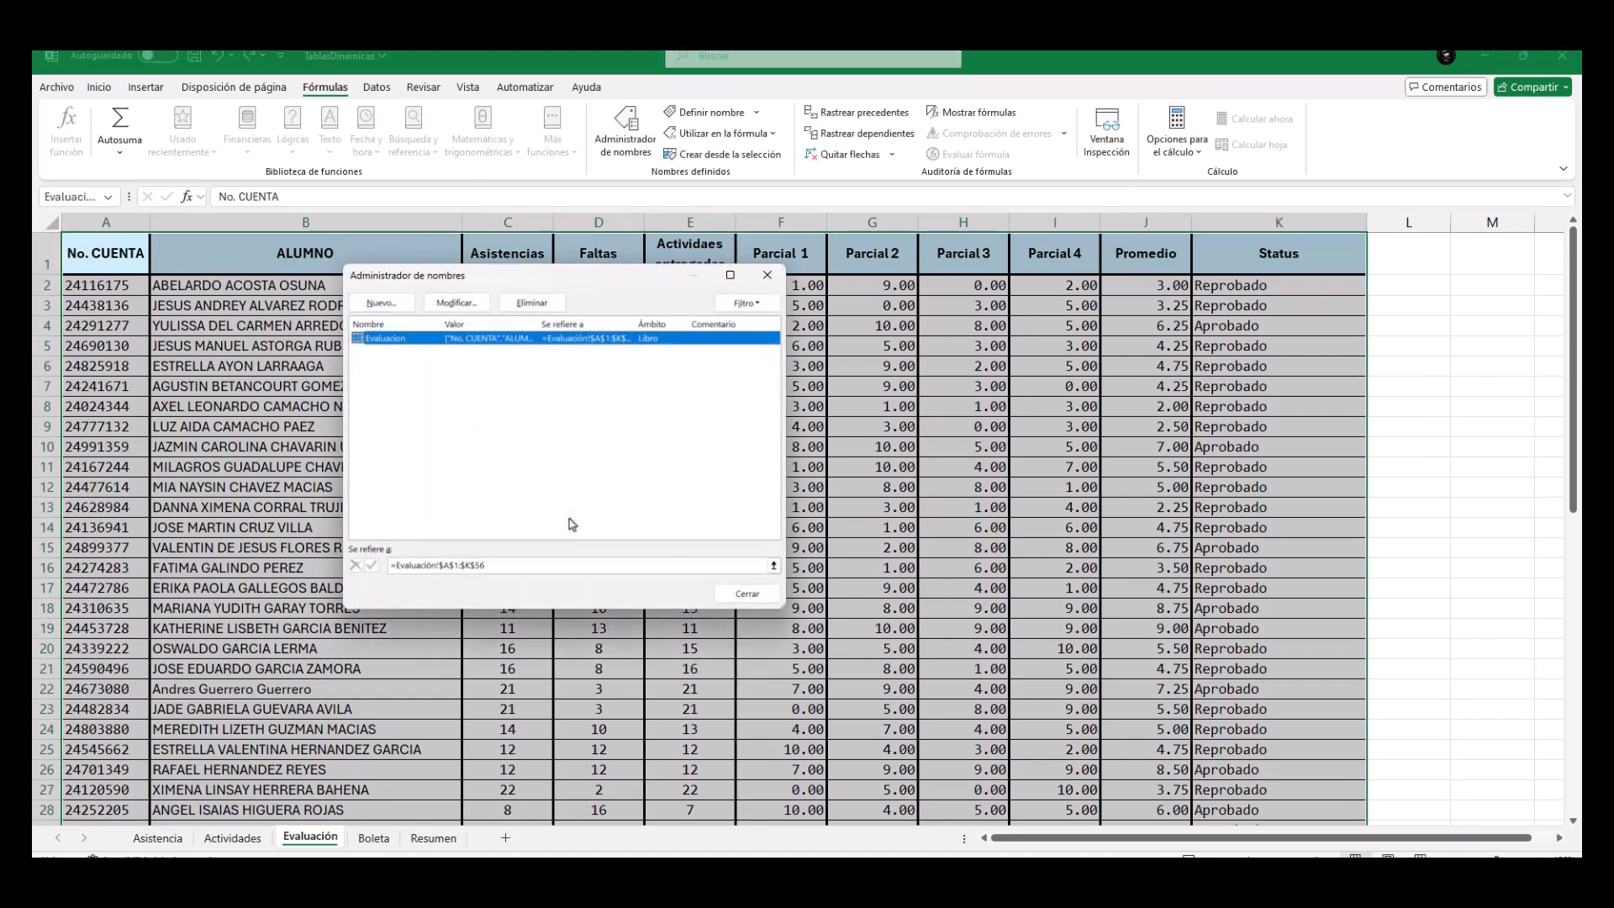
click(773, 601)
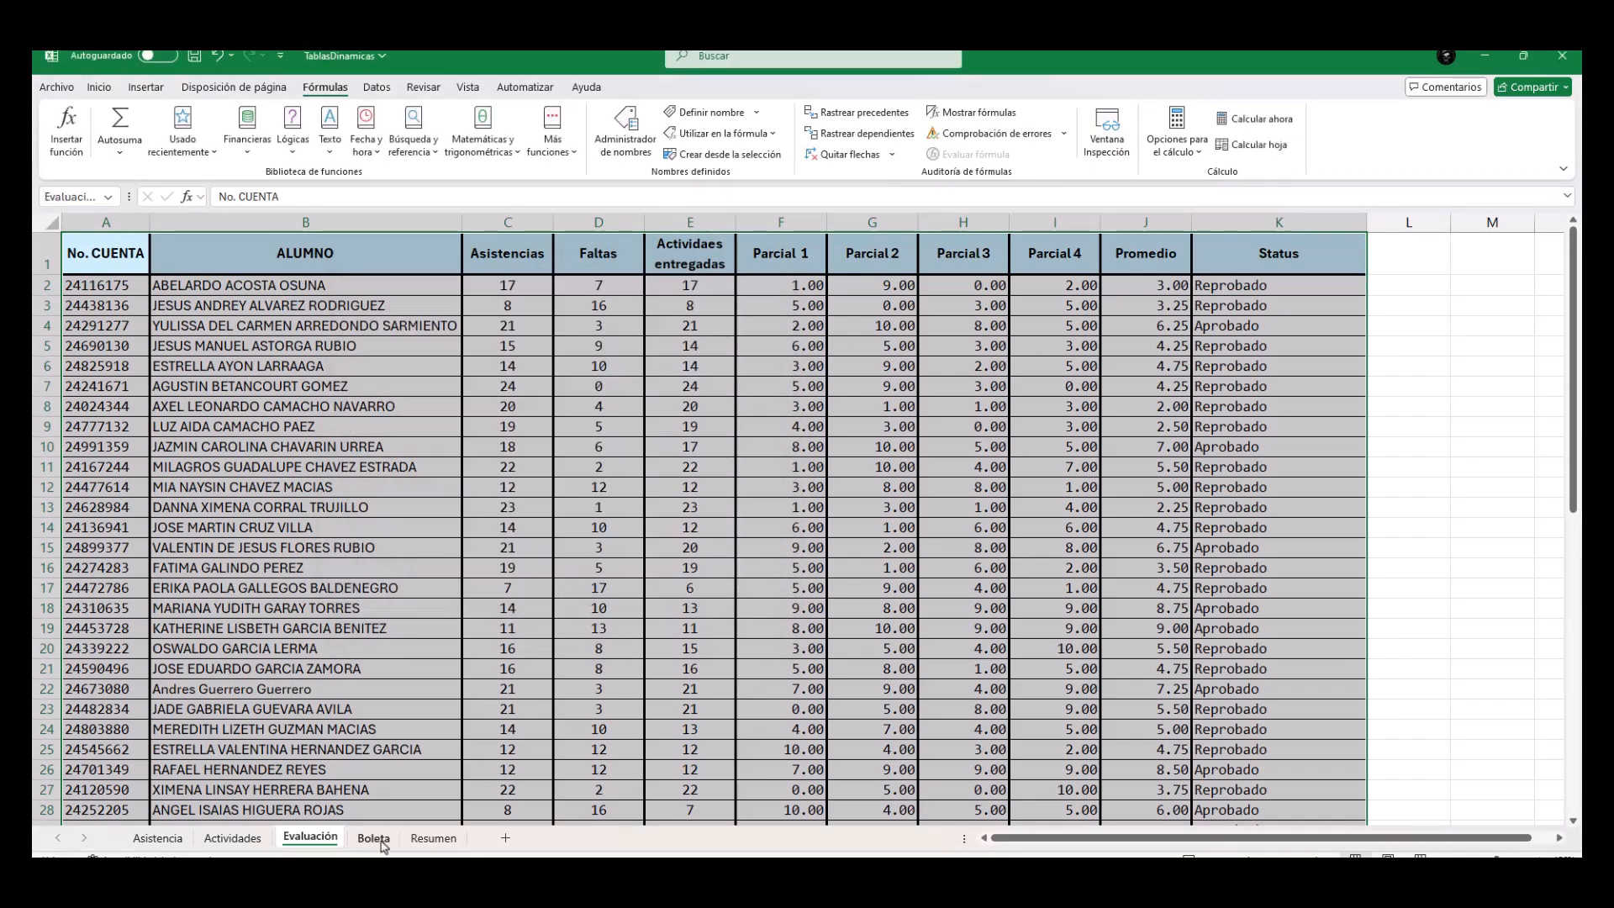
Check the No Cuenta lookup cell B7 and the Nombre cell B8 in the Boleta sheet.
click(375, 839)
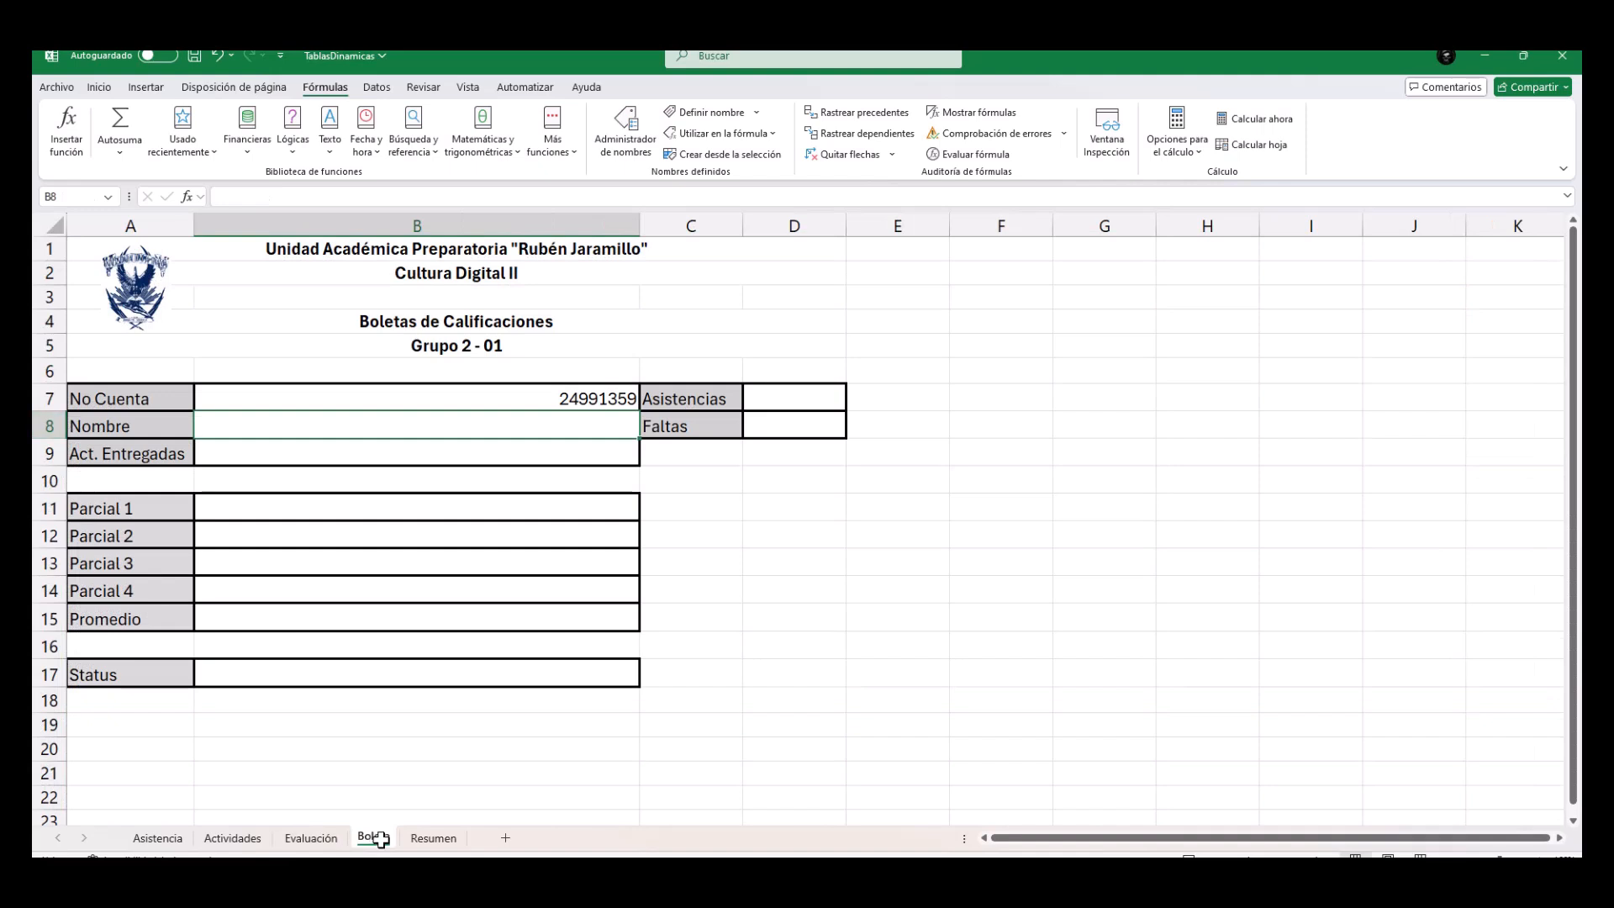
click(103, 87)
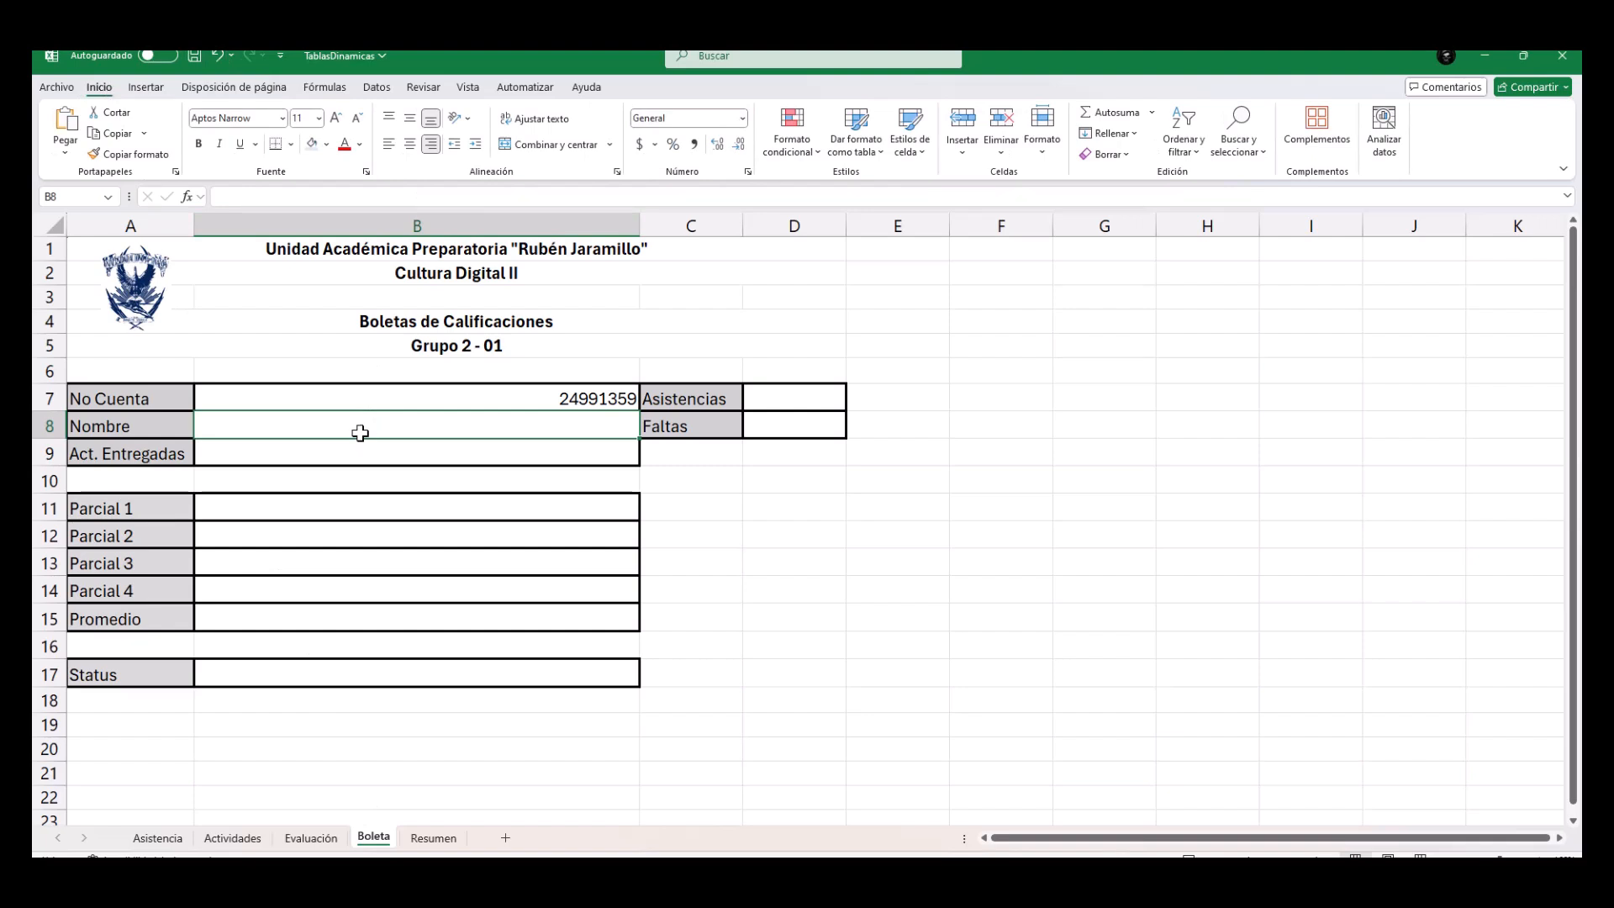
click(582, 397)
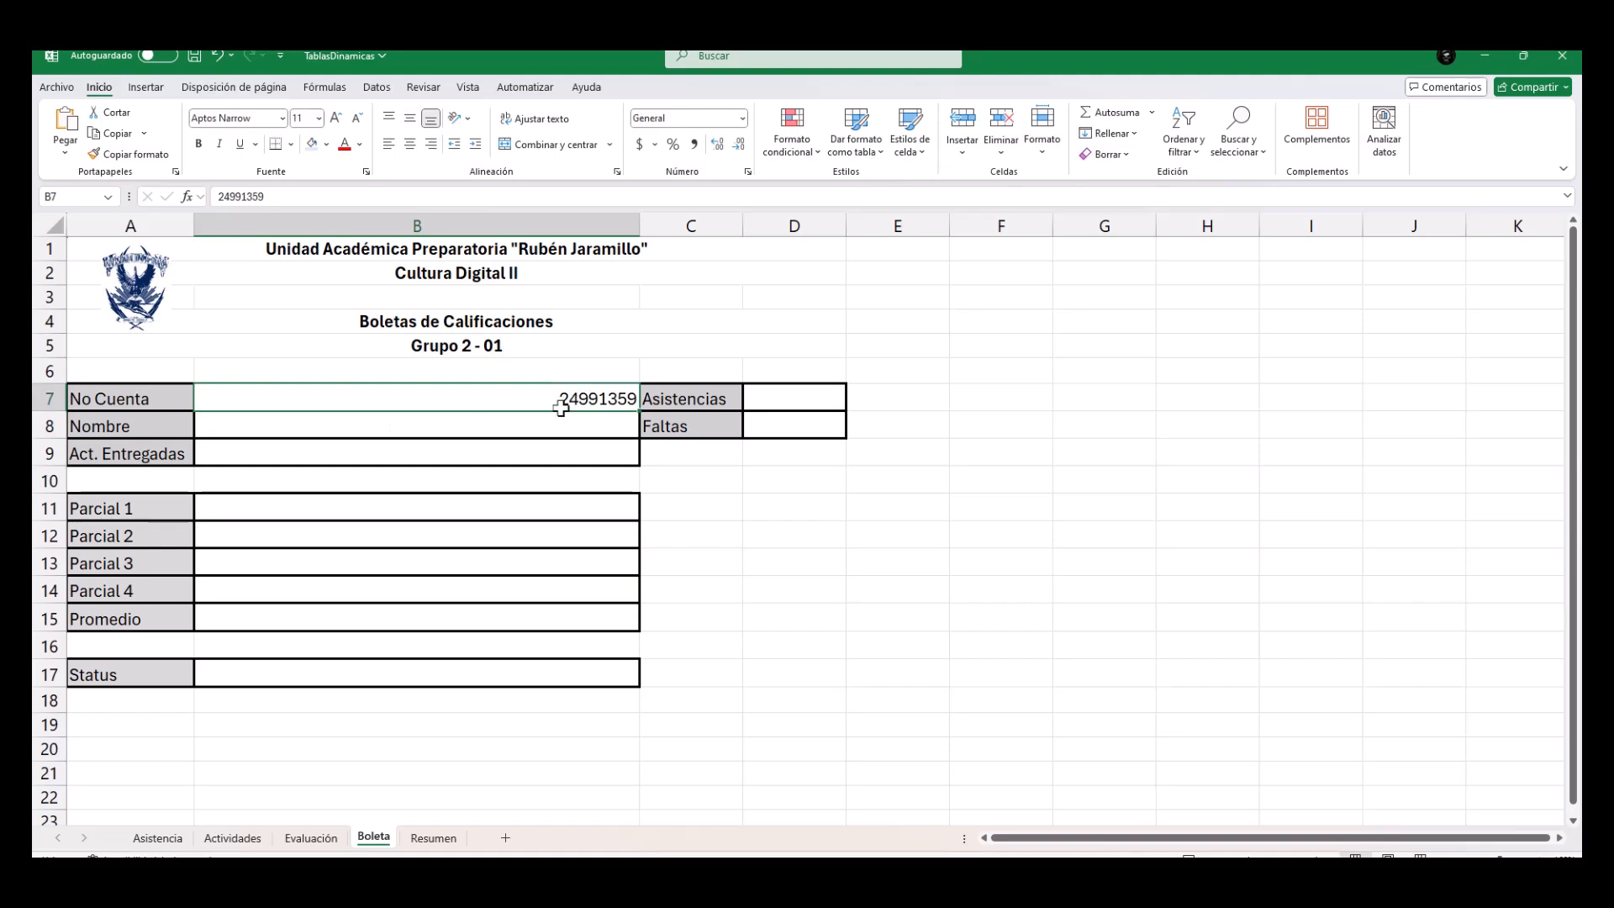
click(521, 428)
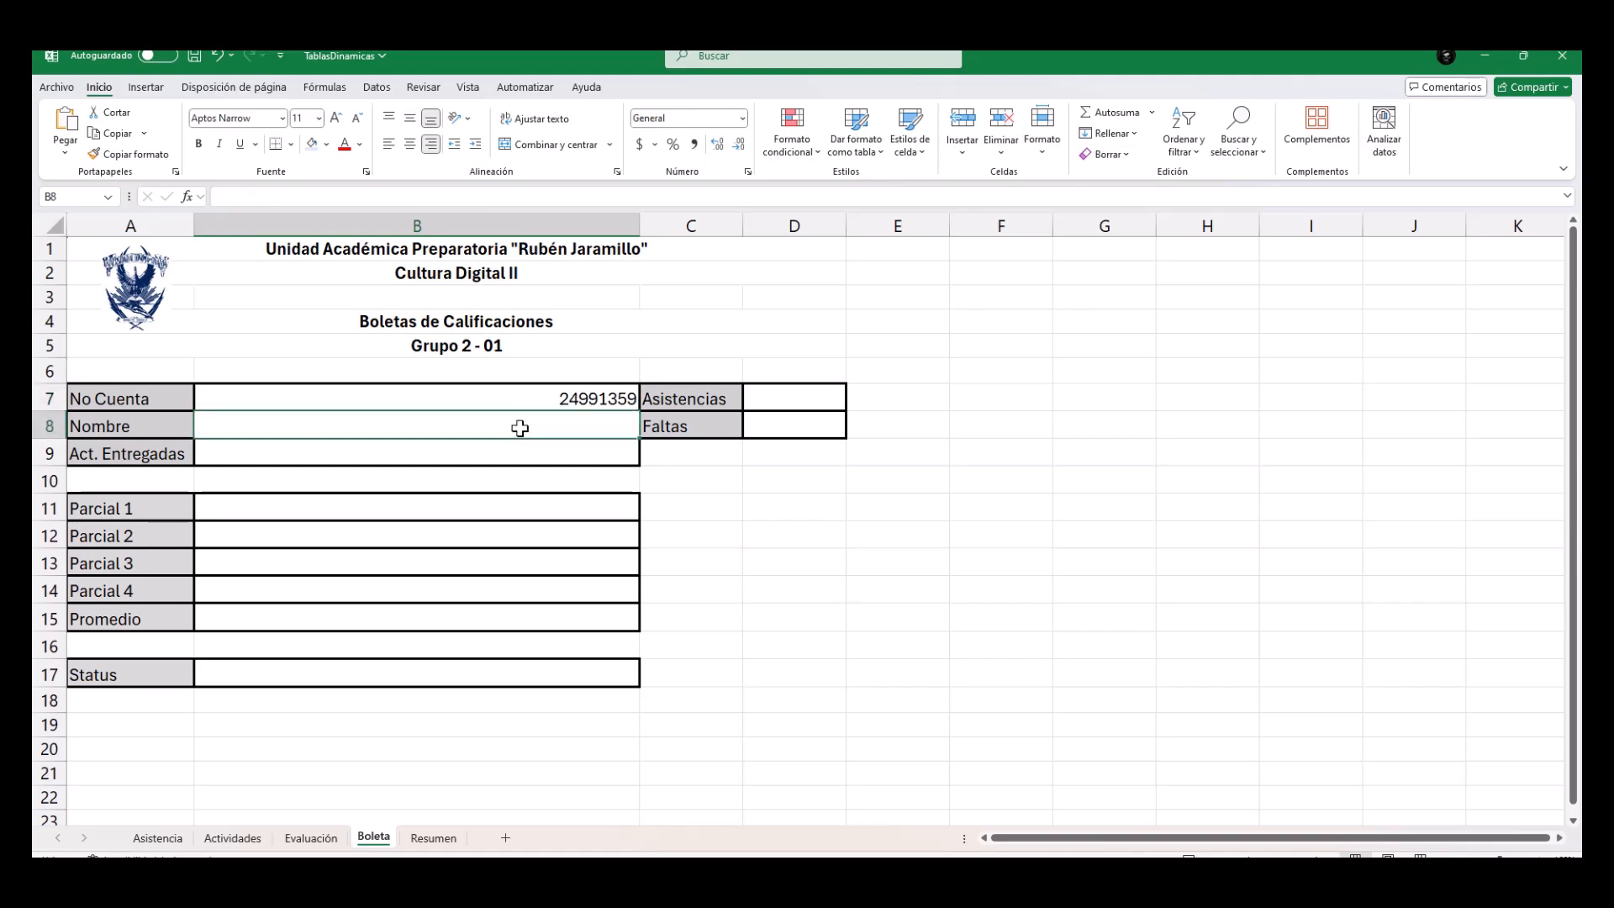
Go through the Evaluación columns one by one from No. CUENTA to Status to determine their order in the table.
click(311, 837)
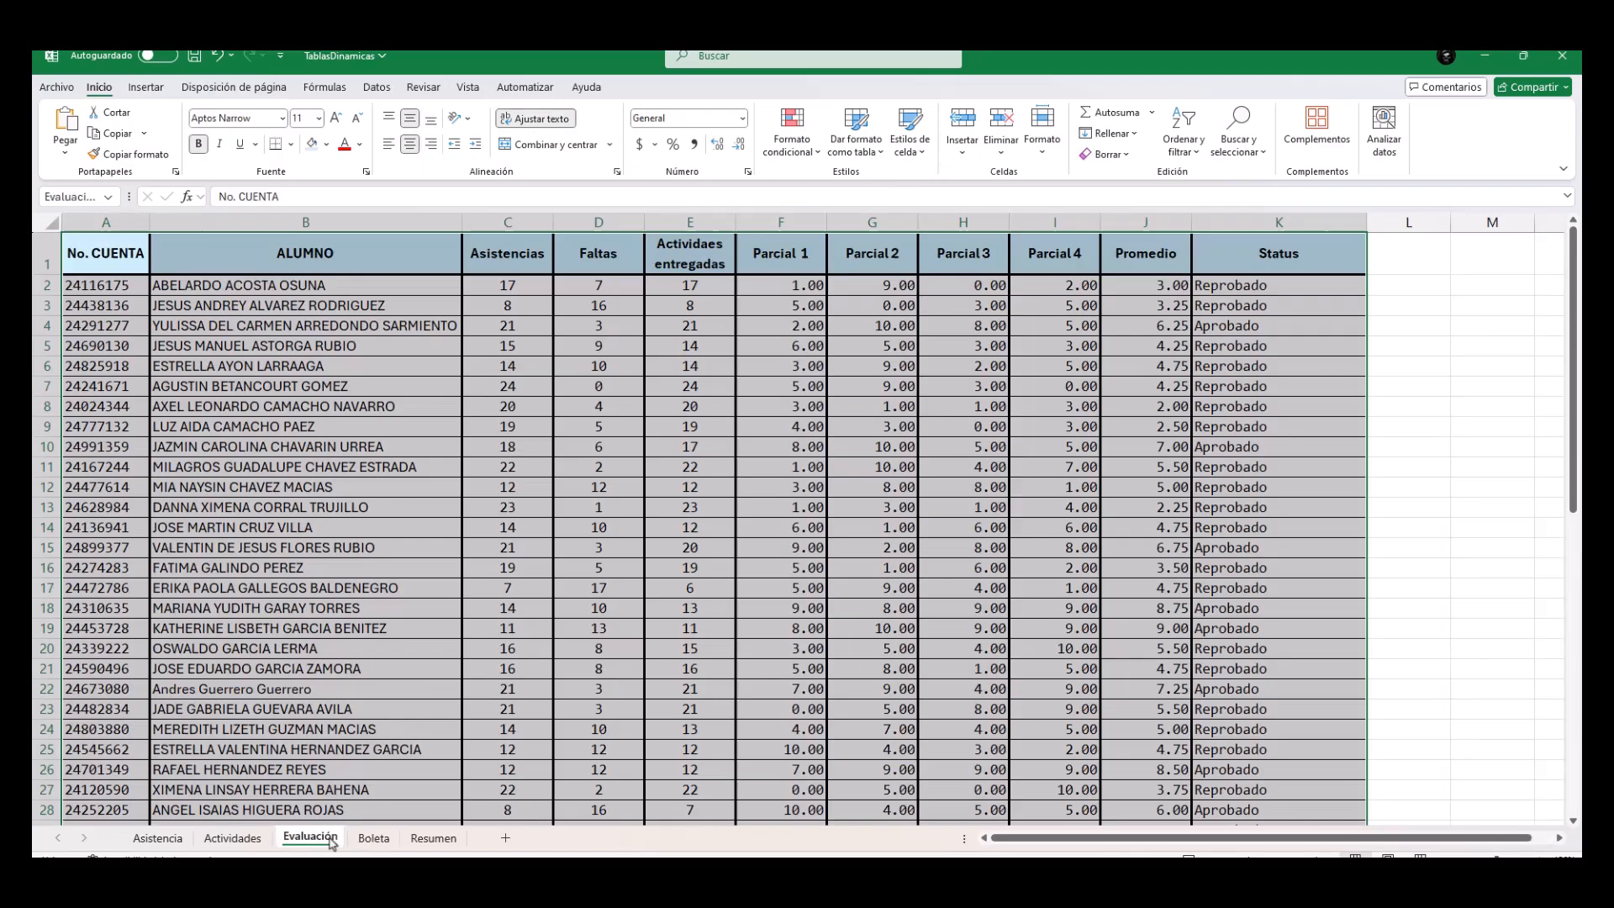
click(397, 340)
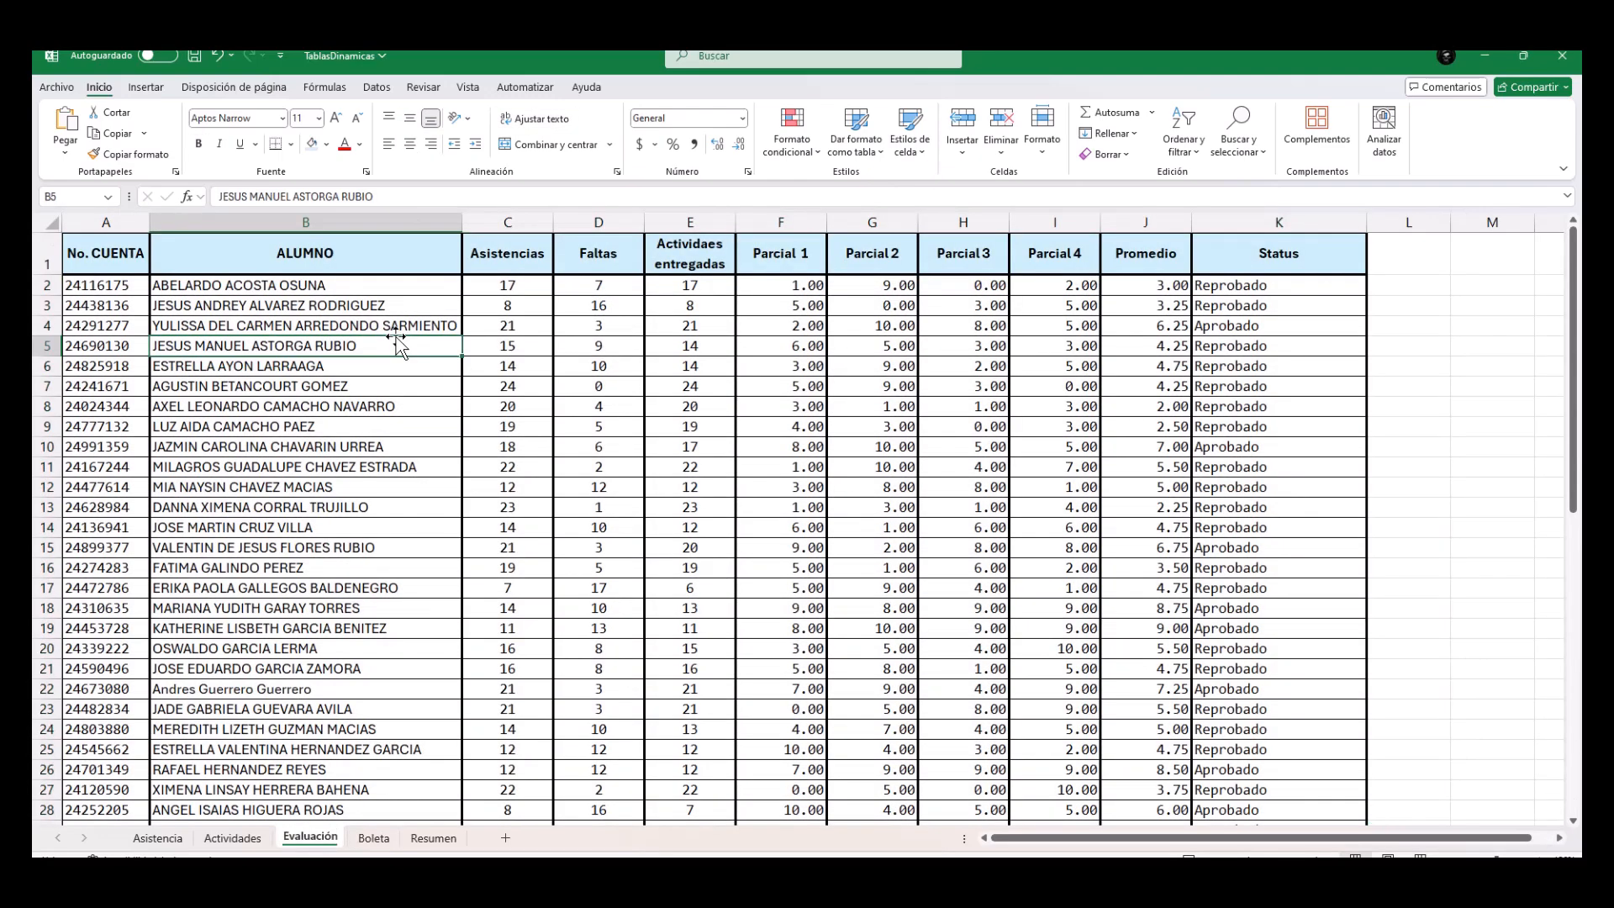
click(106, 222)
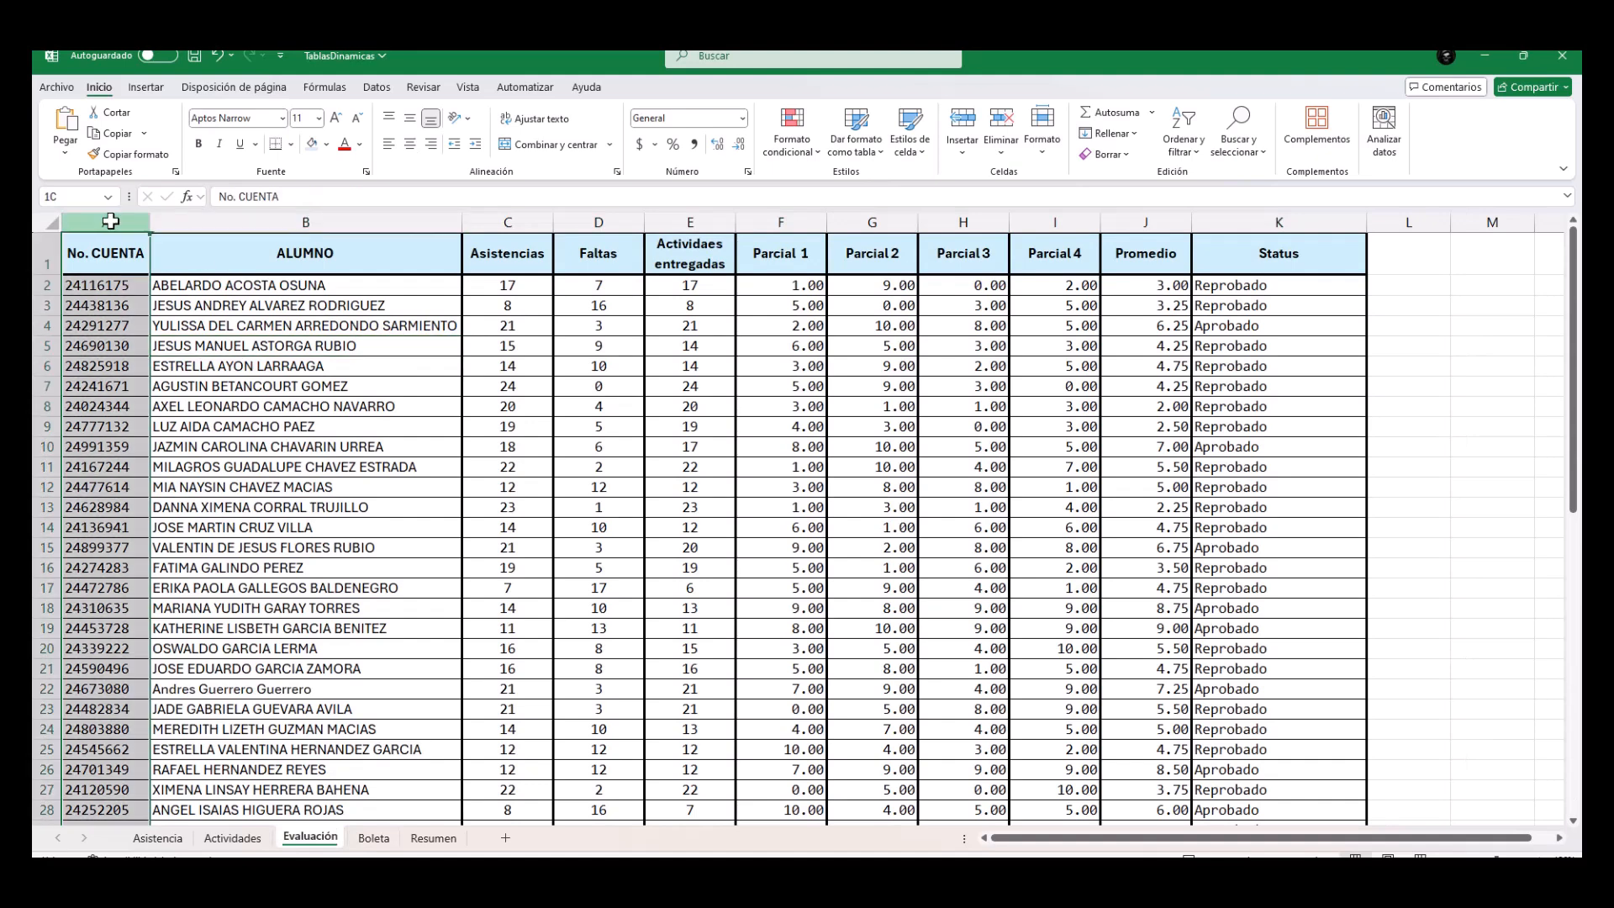
click(269, 222)
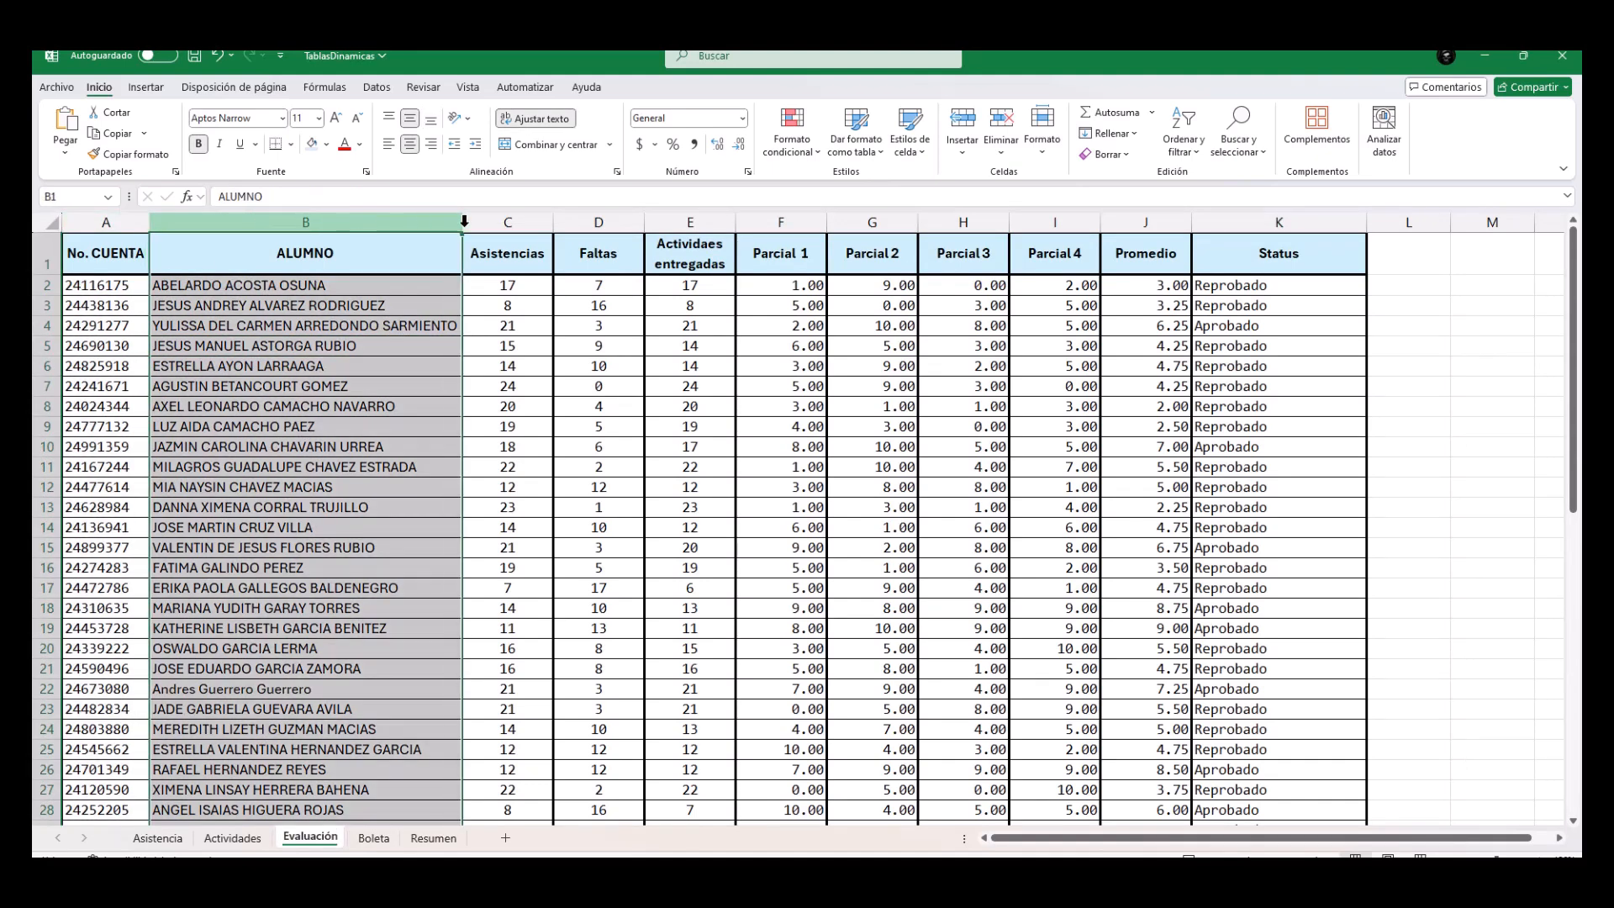
click(502, 222)
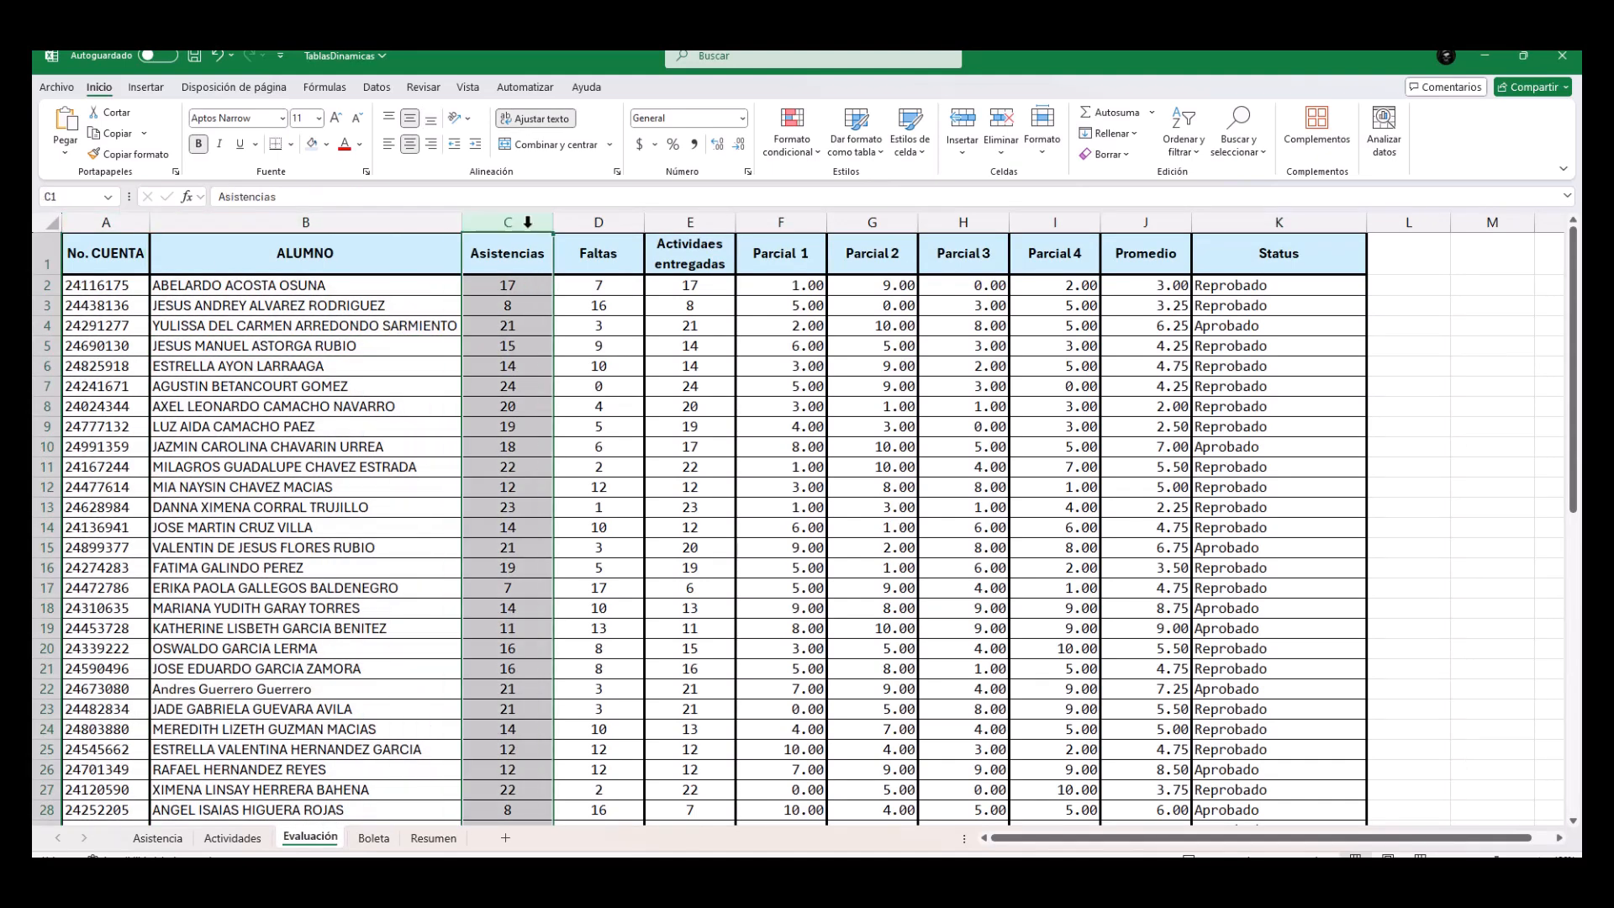
click(591, 222)
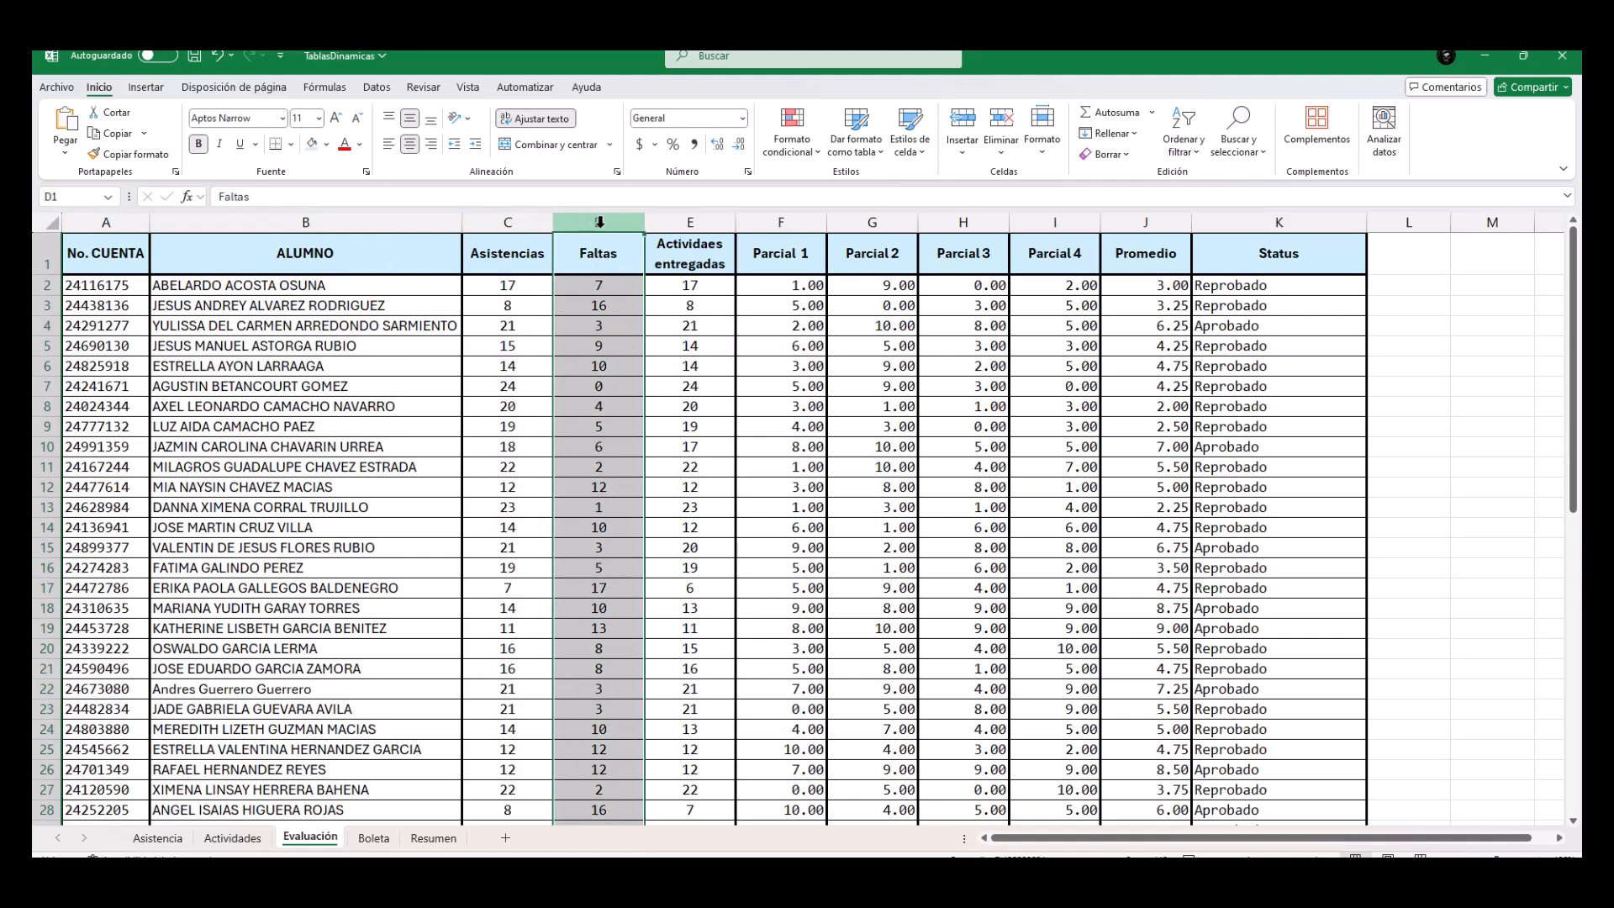
click(674, 220)
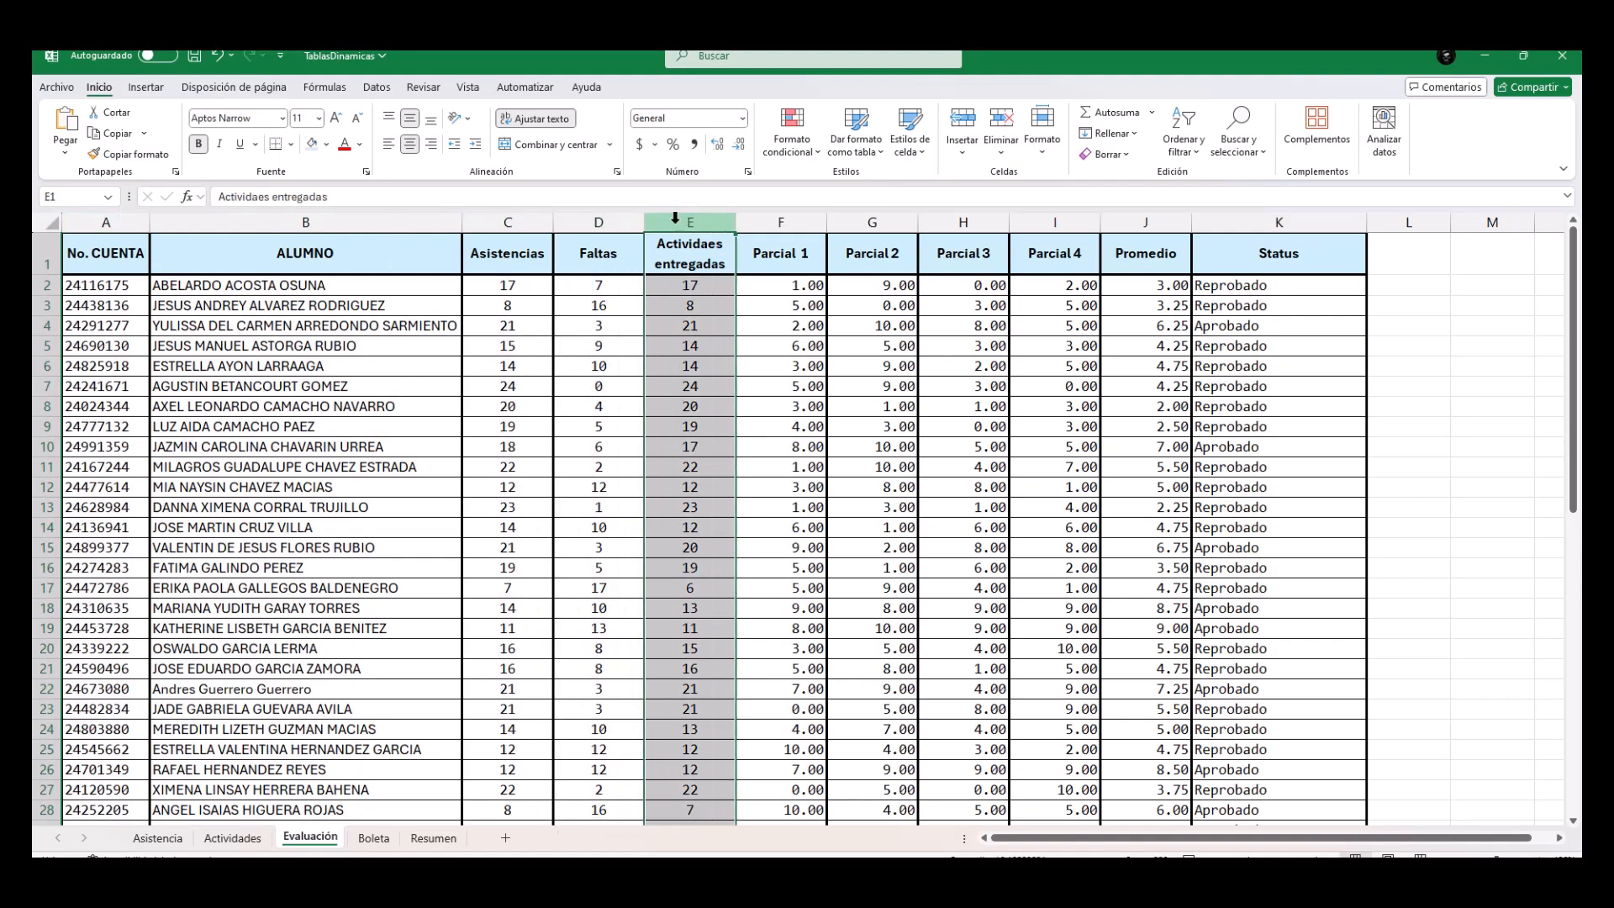
click(783, 220)
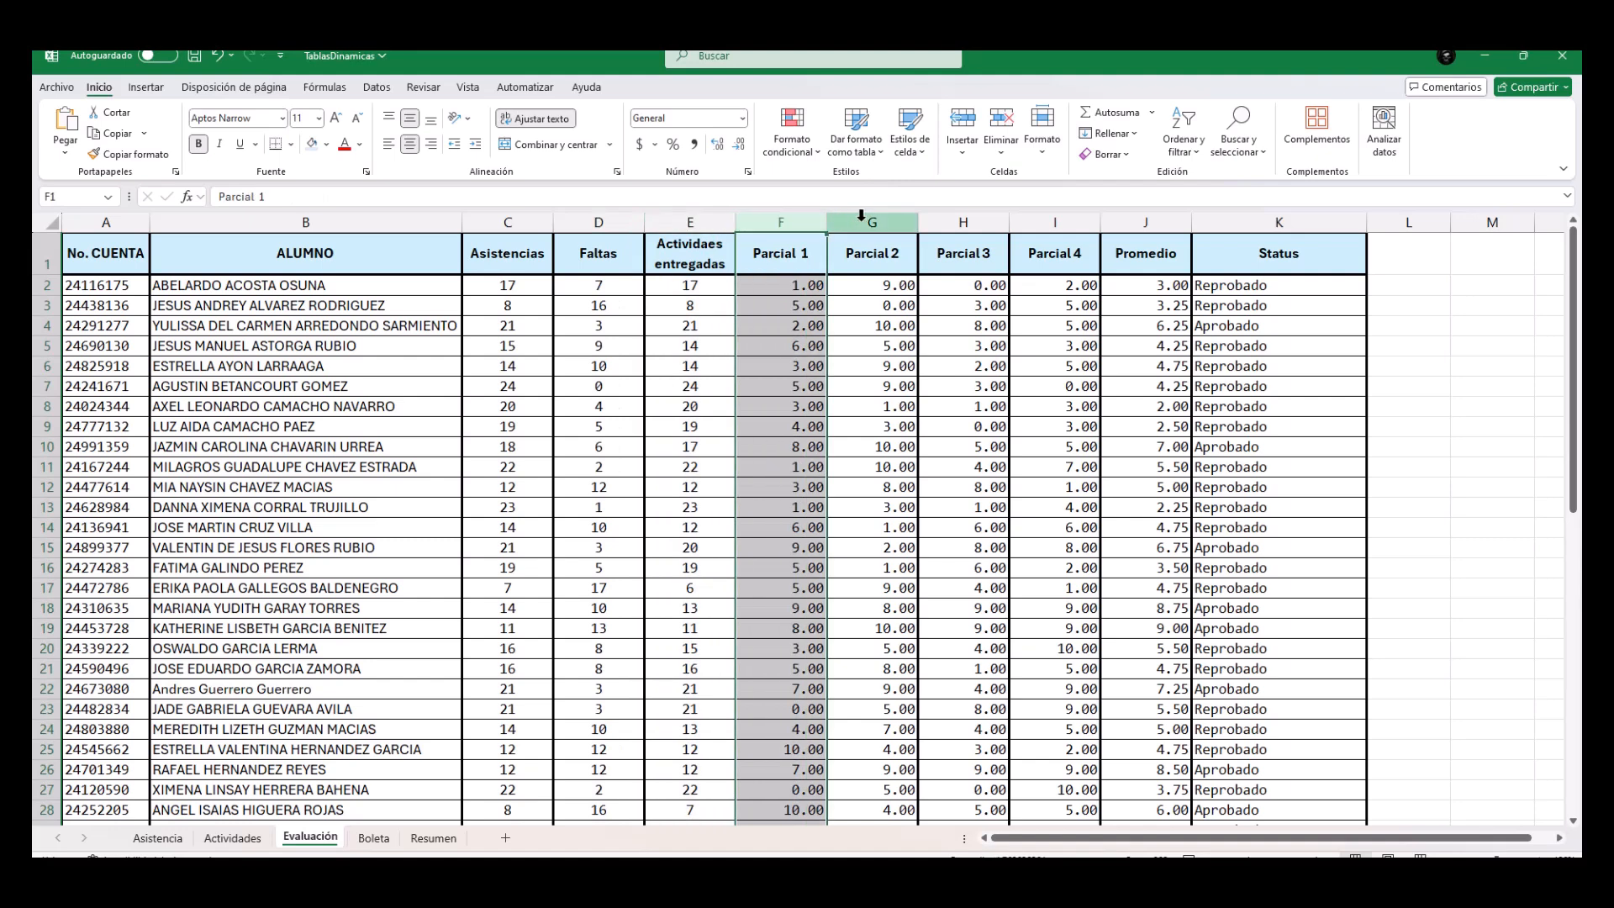
click(872, 220)
click(963, 220)
click(1043, 221)
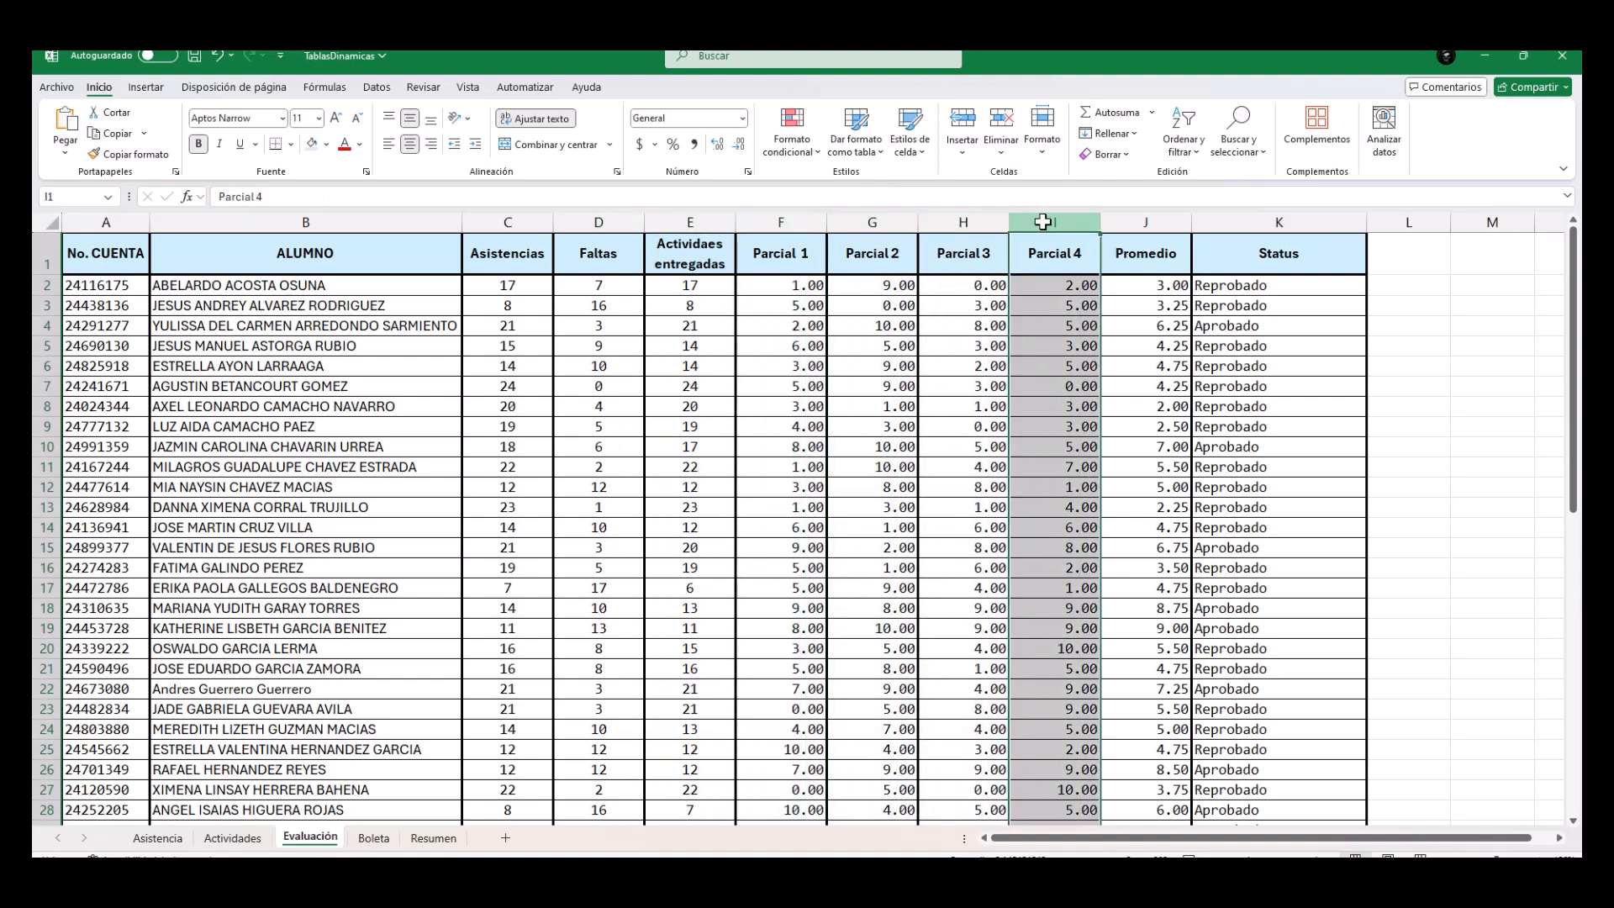
click(1148, 220)
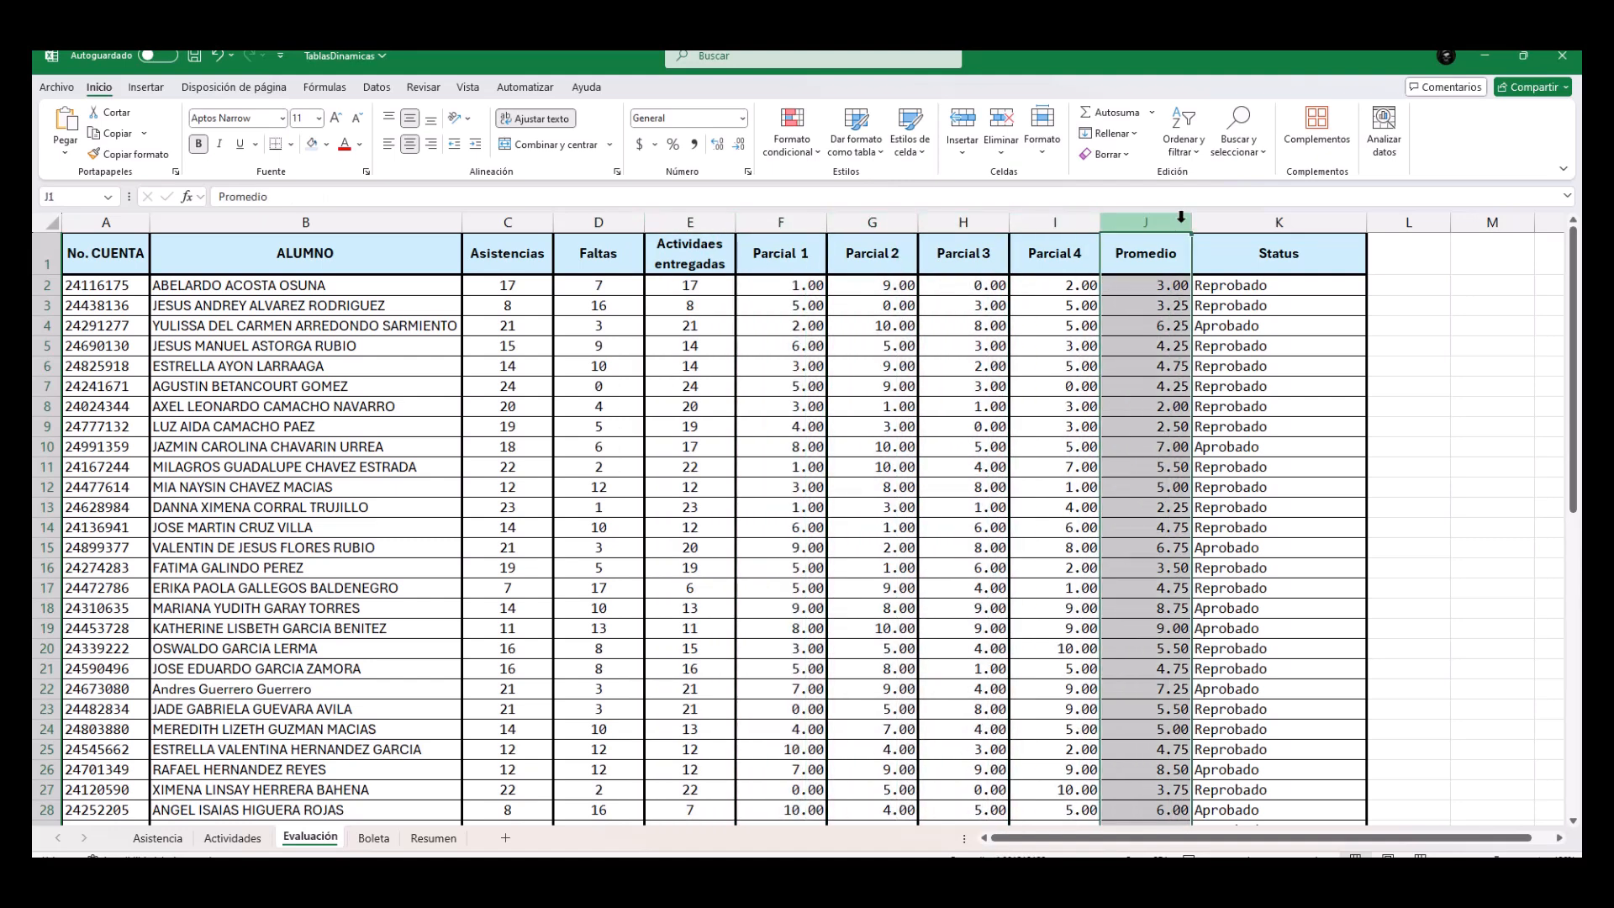
click(1242, 220)
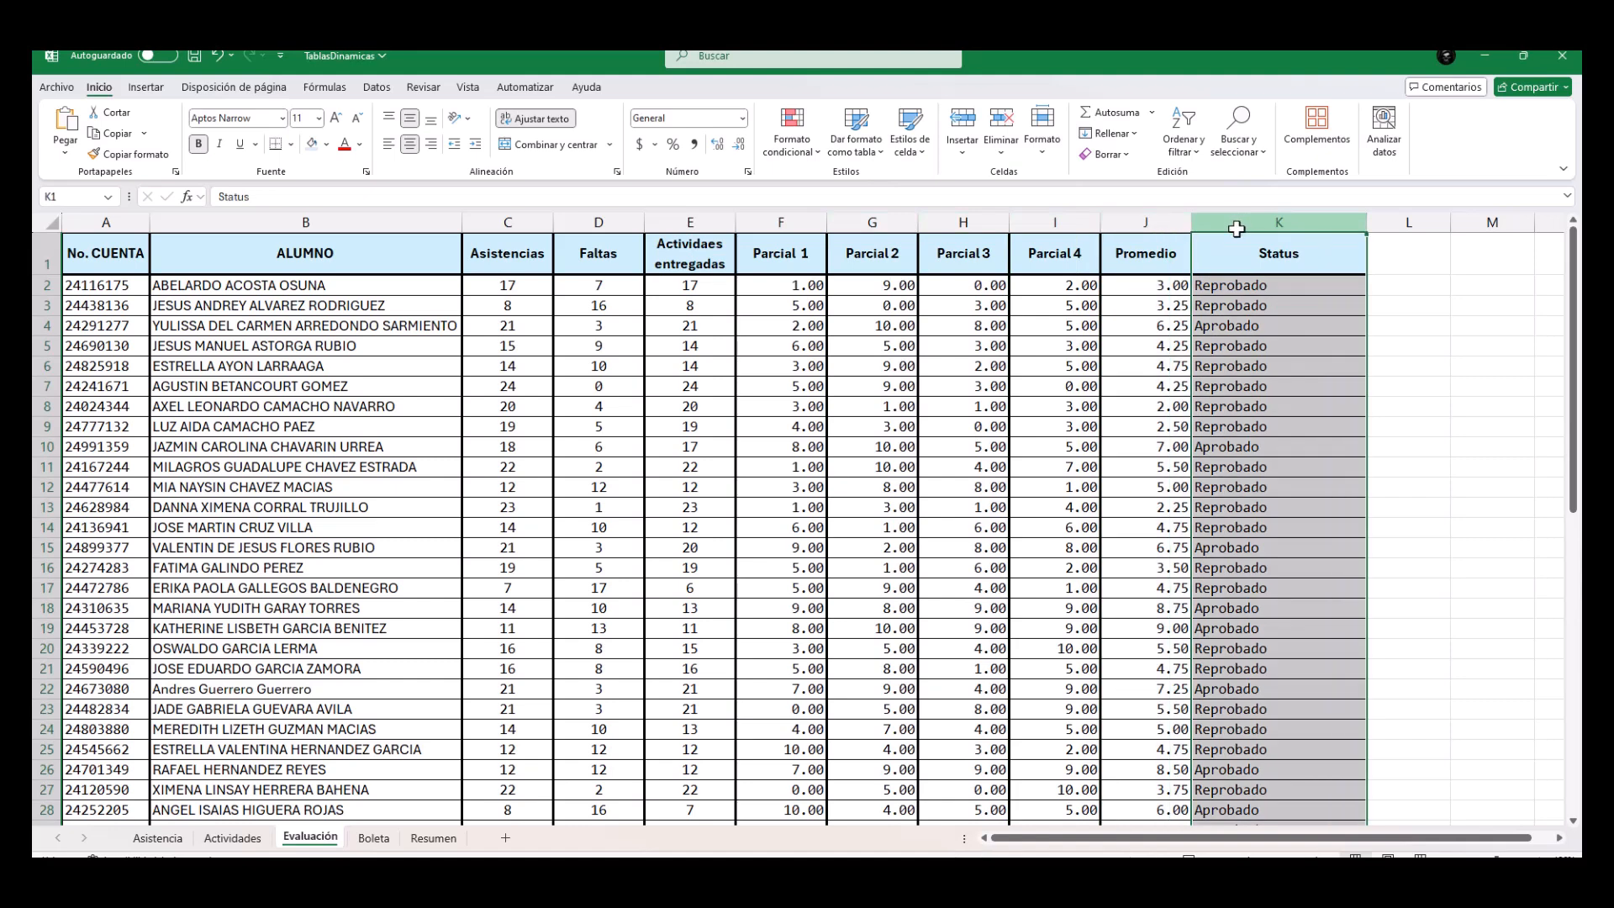
Start a BUSCARV formula in the Nombre cell B8 of the Boleta sheet with the absolute reference $B$7 as lookup value.
click(374, 839)
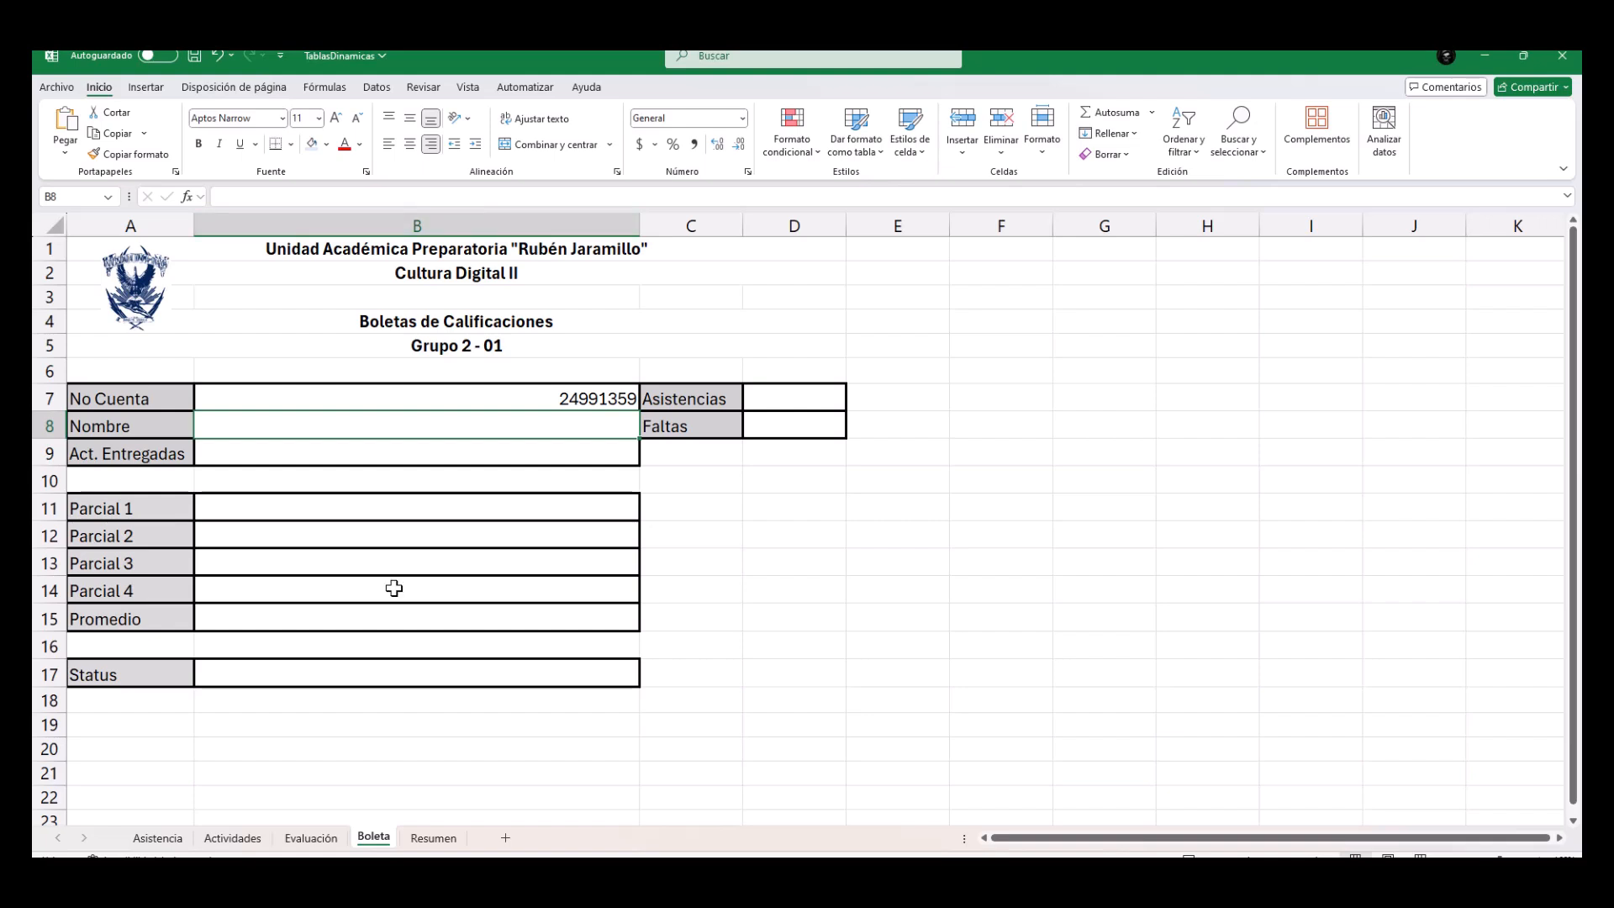
click(336, 88)
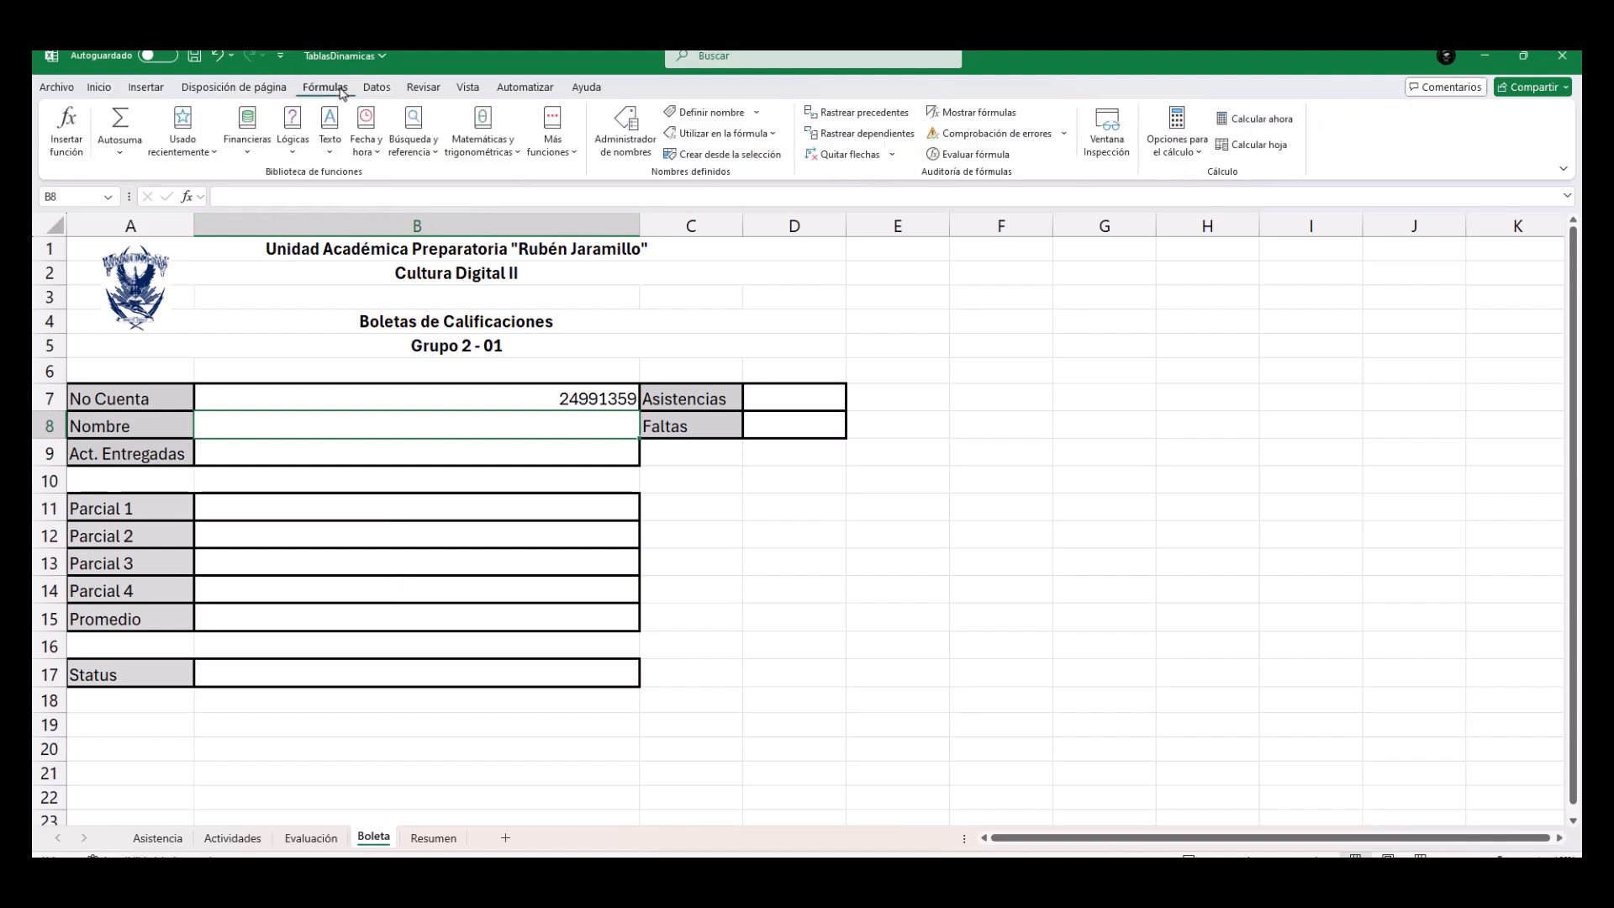
click(416, 147)
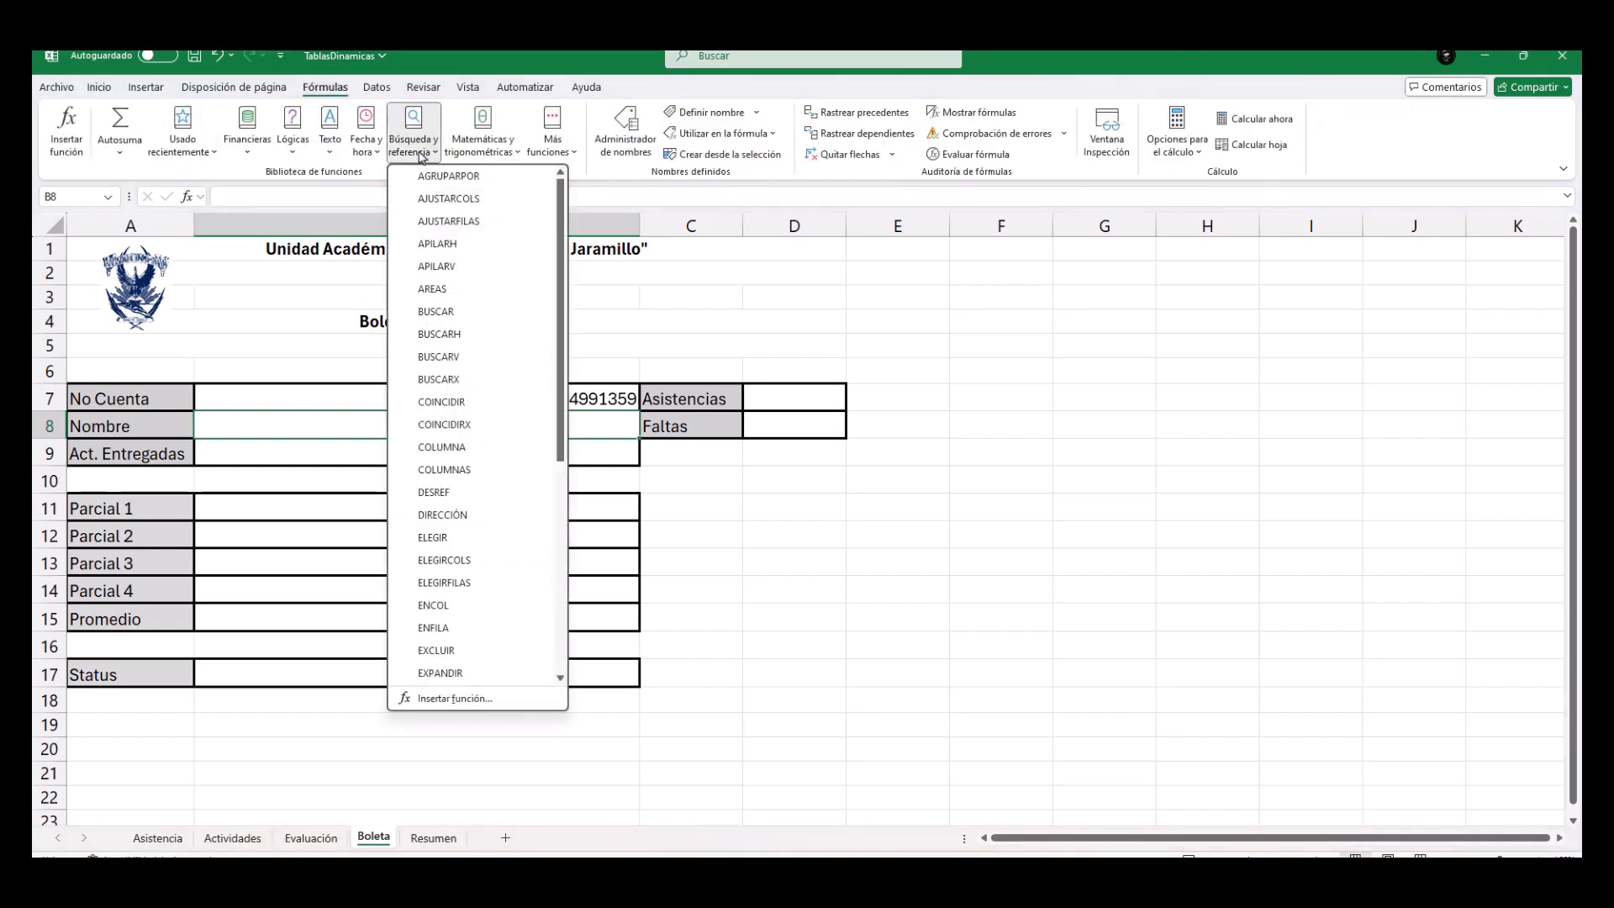
click(438, 356)
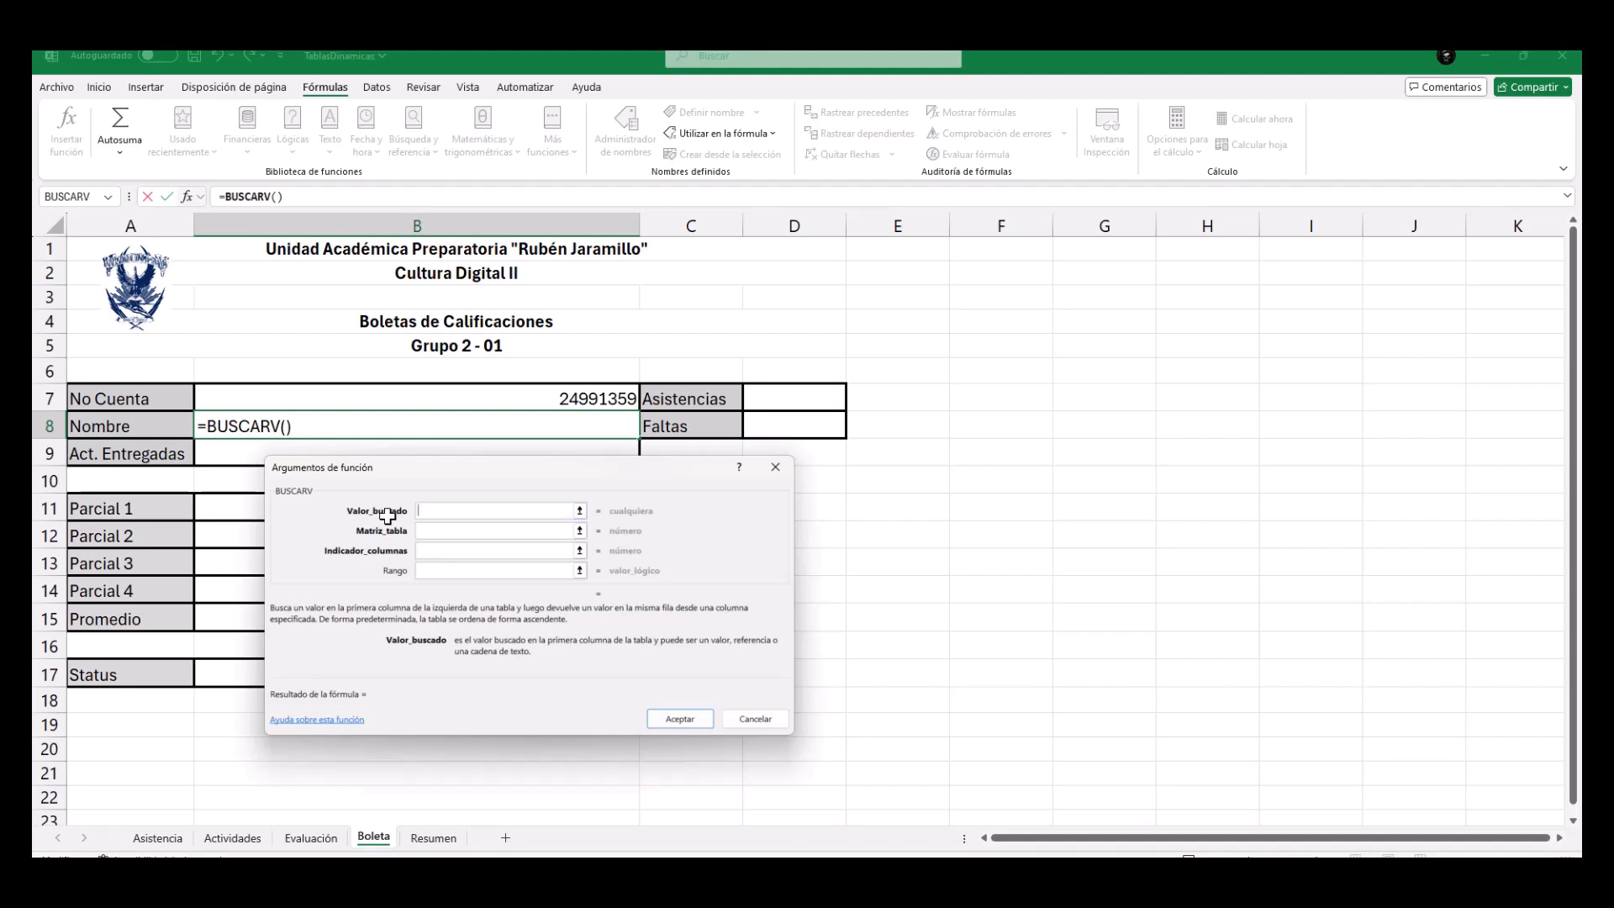
click(386, 400)
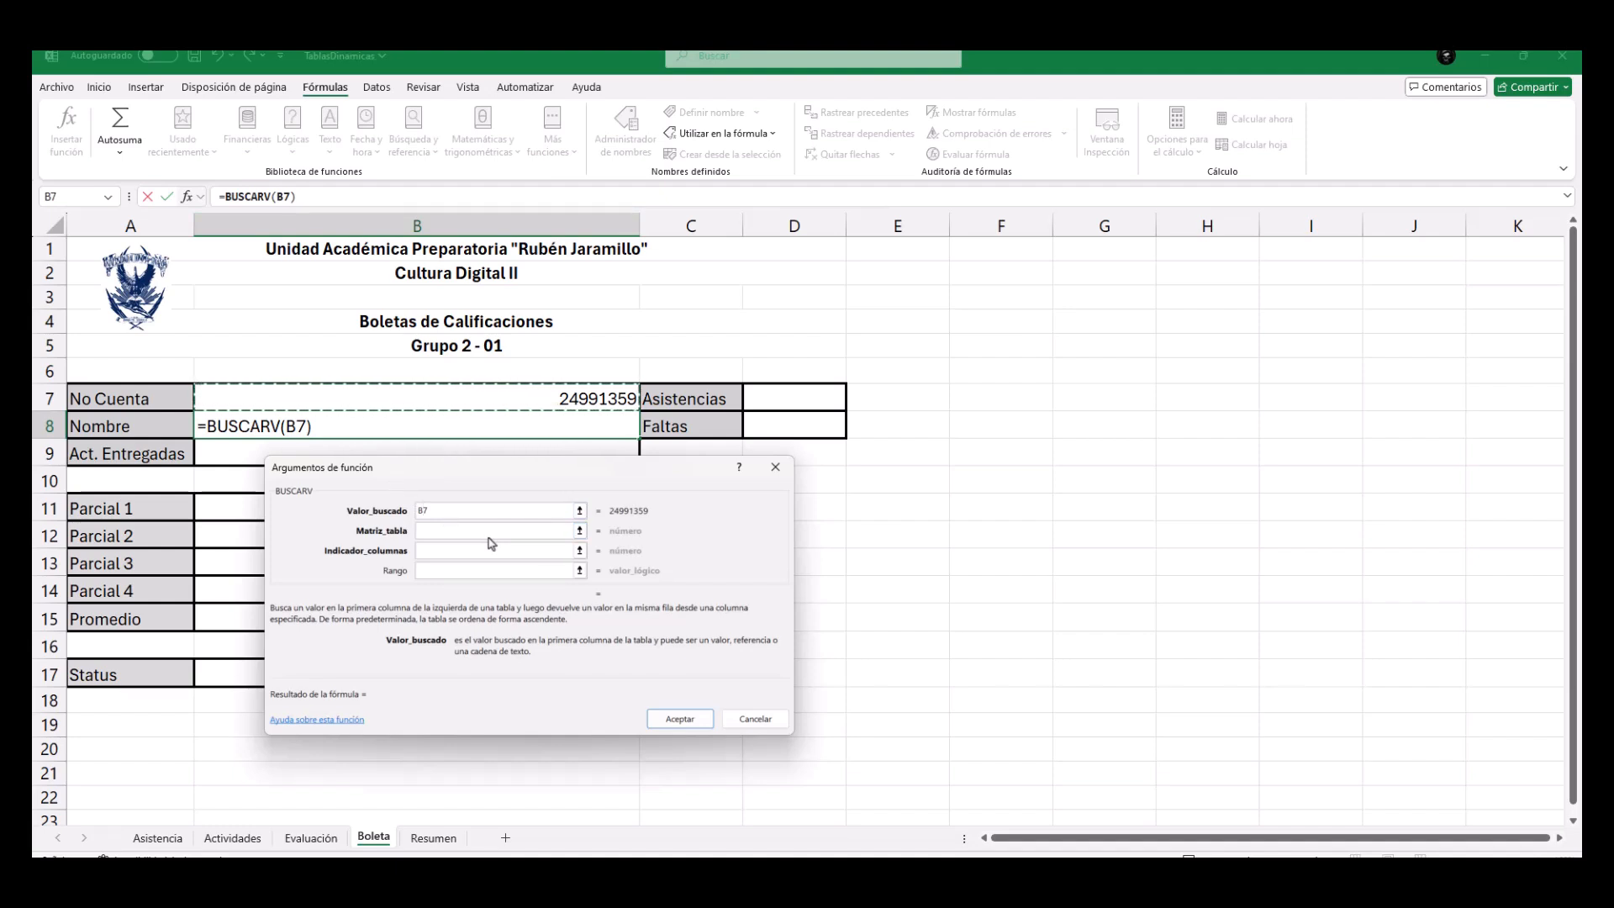
text($<)
key(BackSpace)
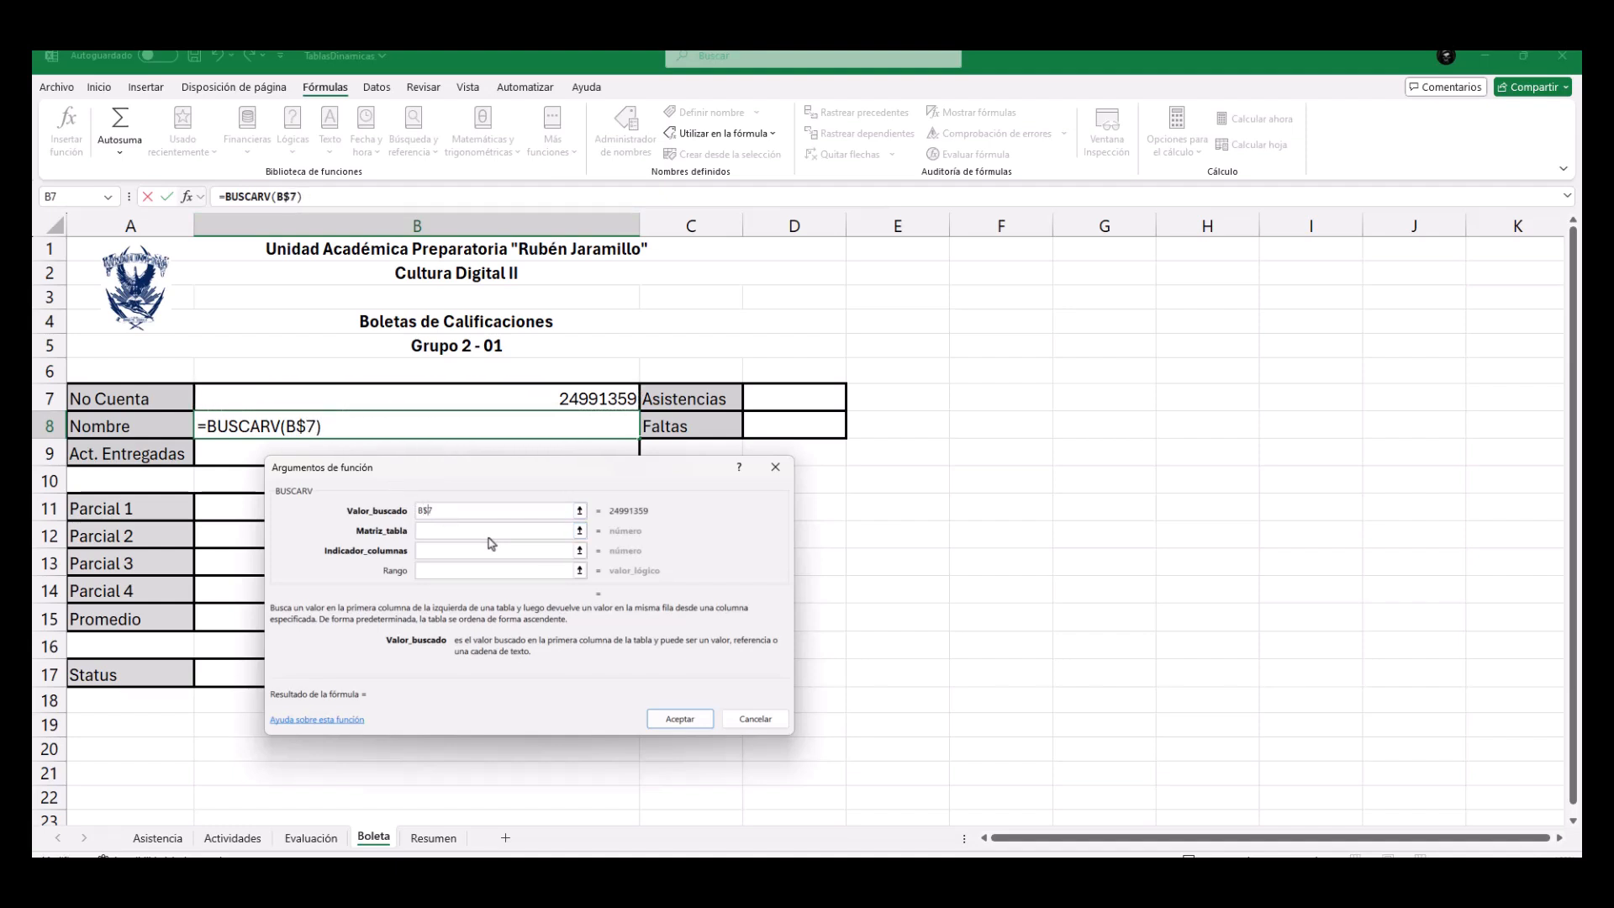
key(Home)
text($)
Set the table array of the BUSCARV formula to the named range Evaluacion, correcting its spelling.
click(447, 532)
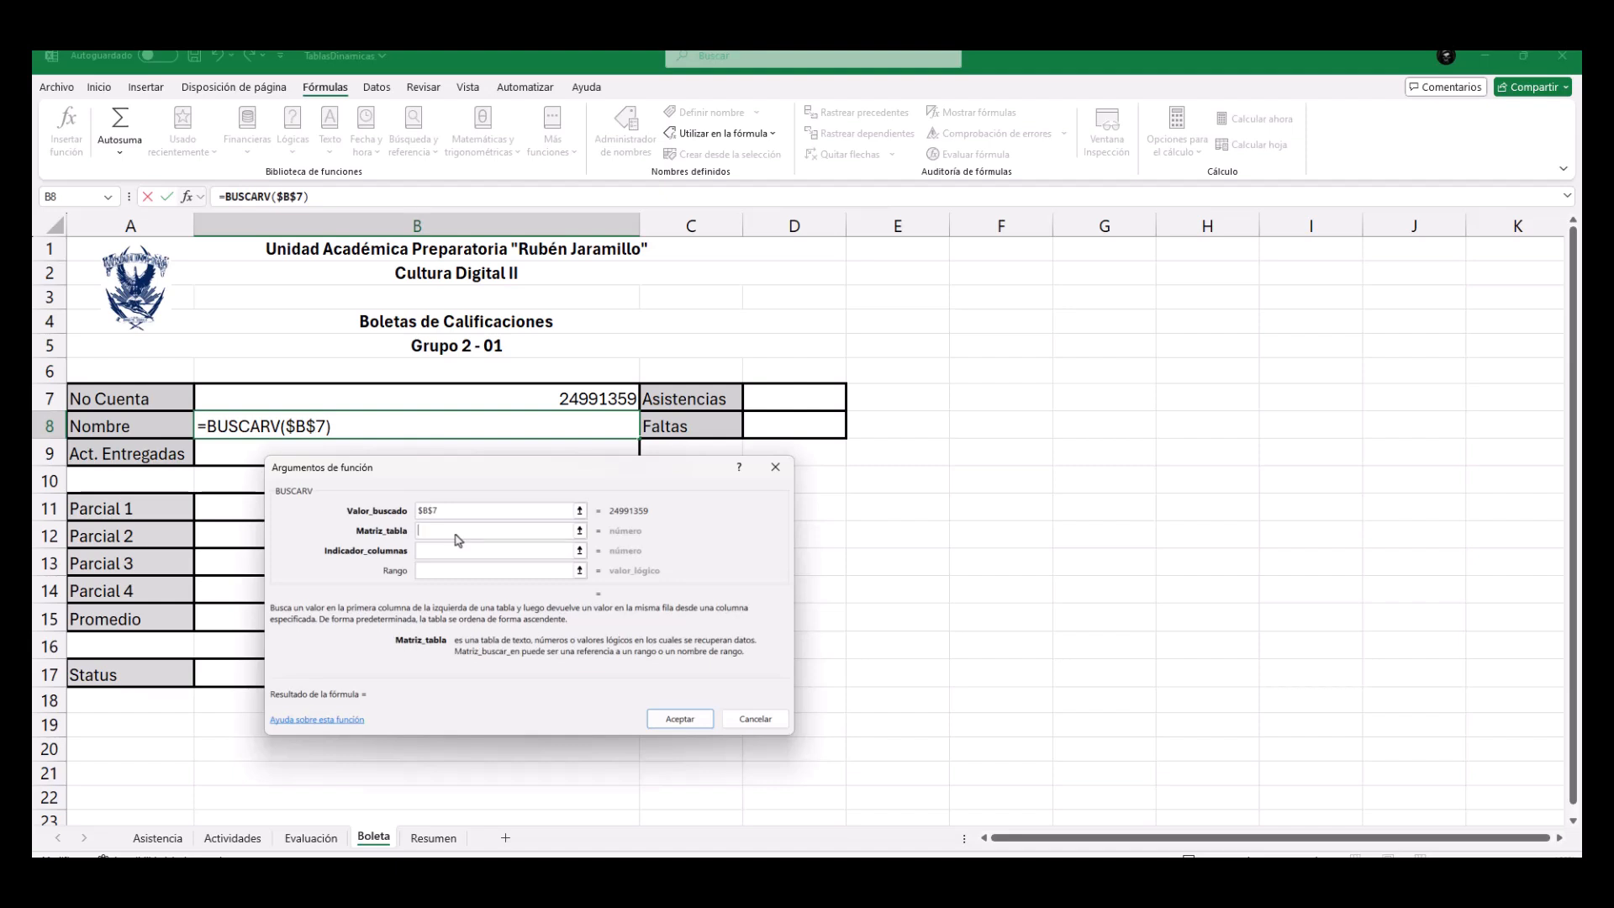
text(Evalaucion)
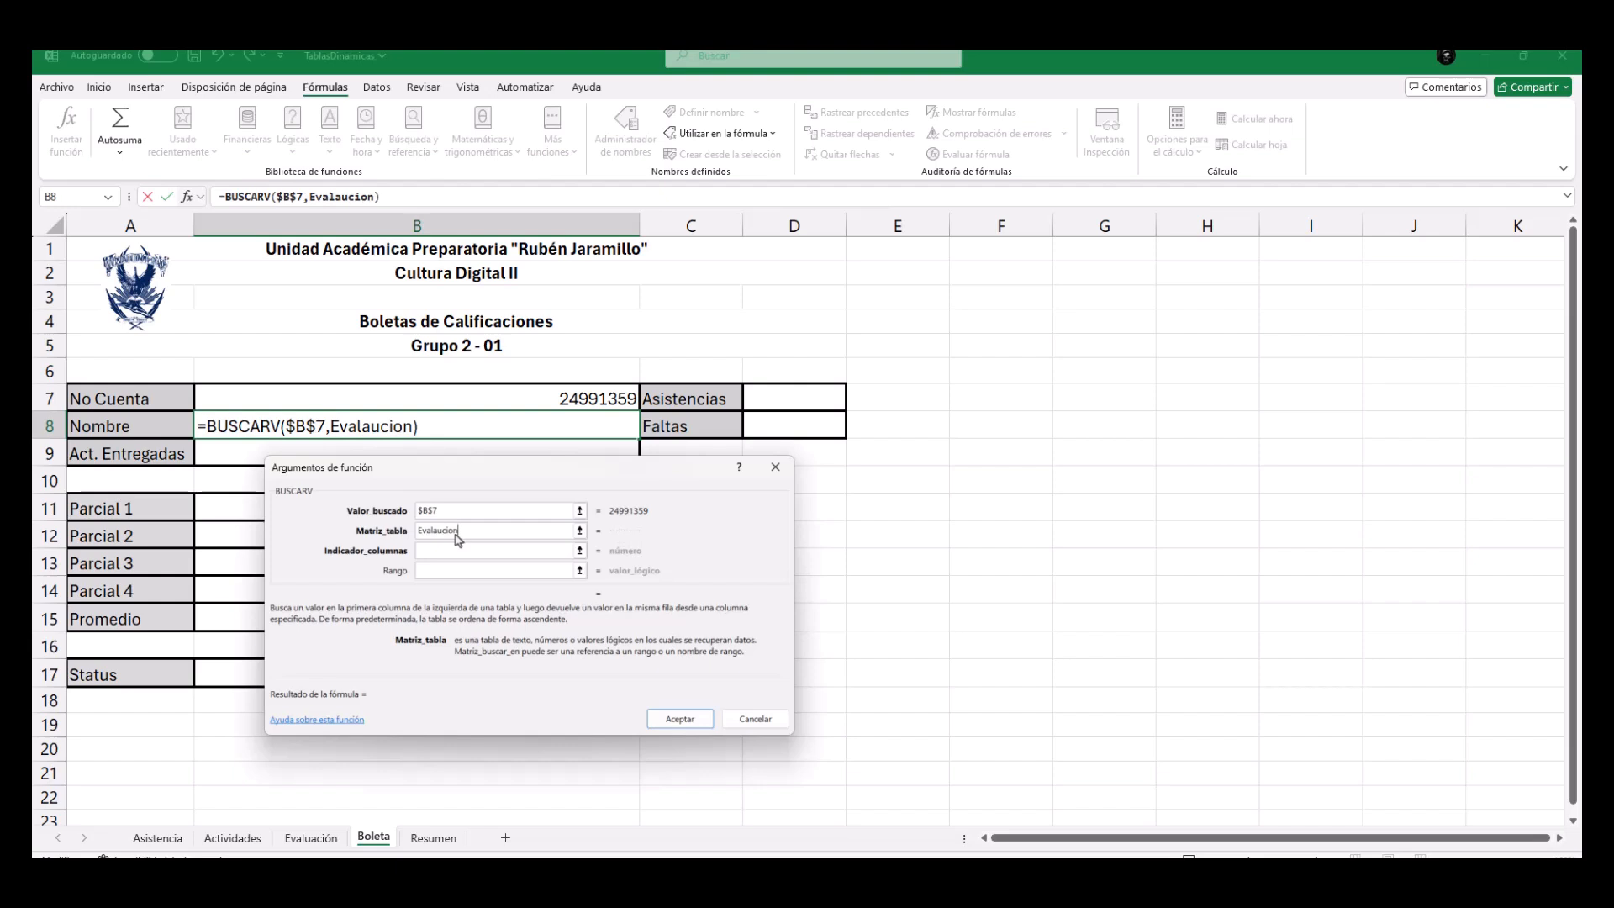
key(Tab)
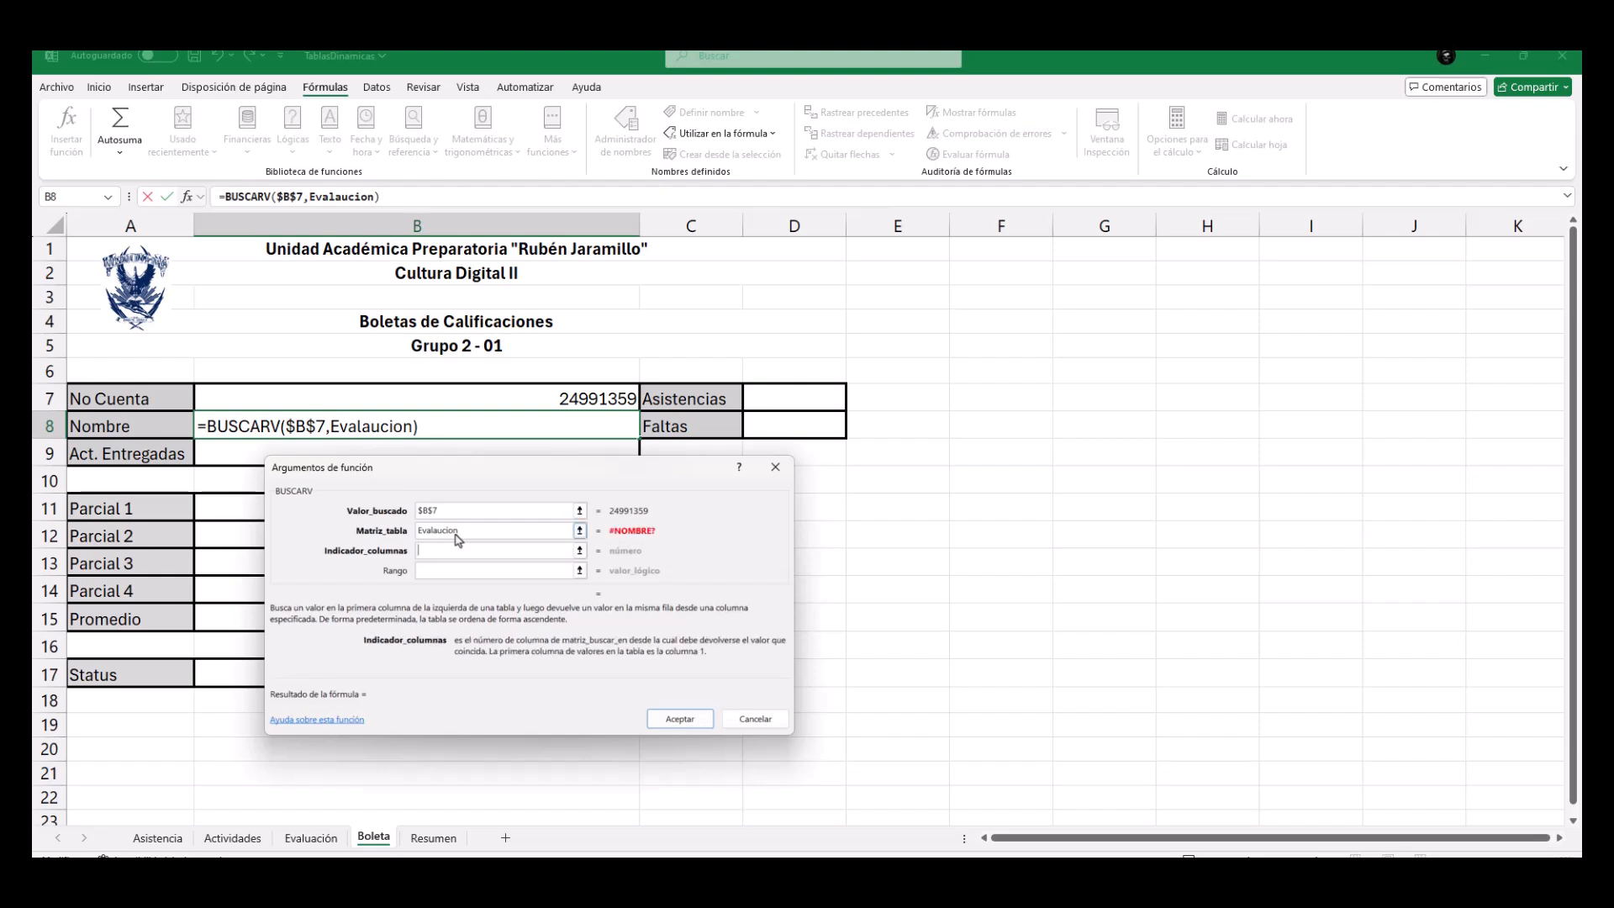
click(440, 530)
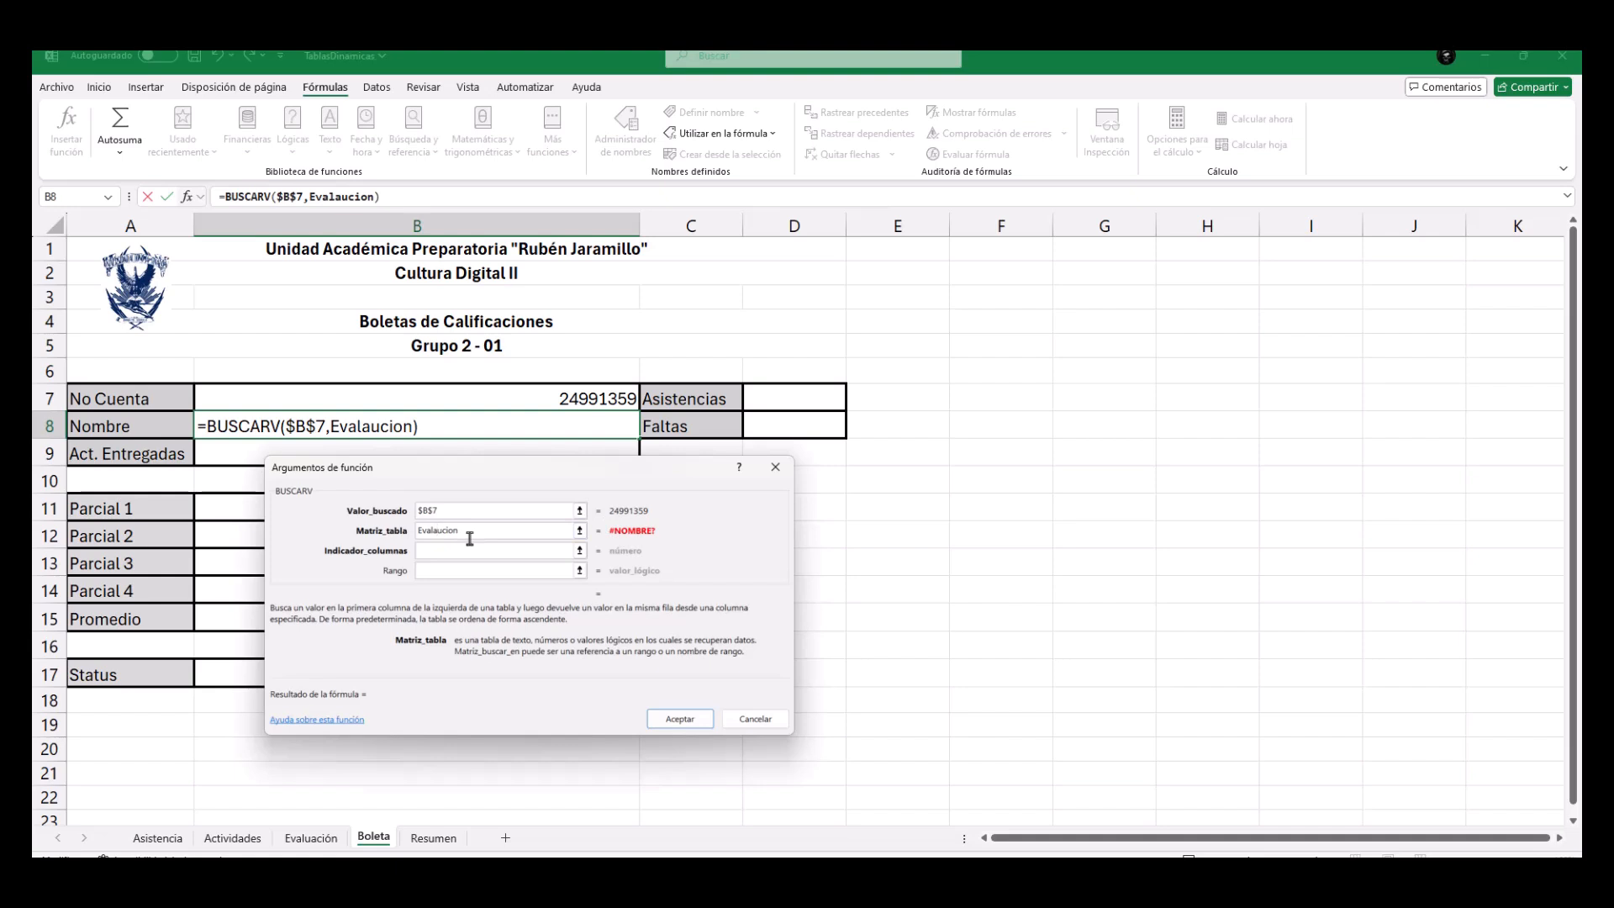
key(BackSpace)
click(435, 532)
text(a)
click(447, 556)
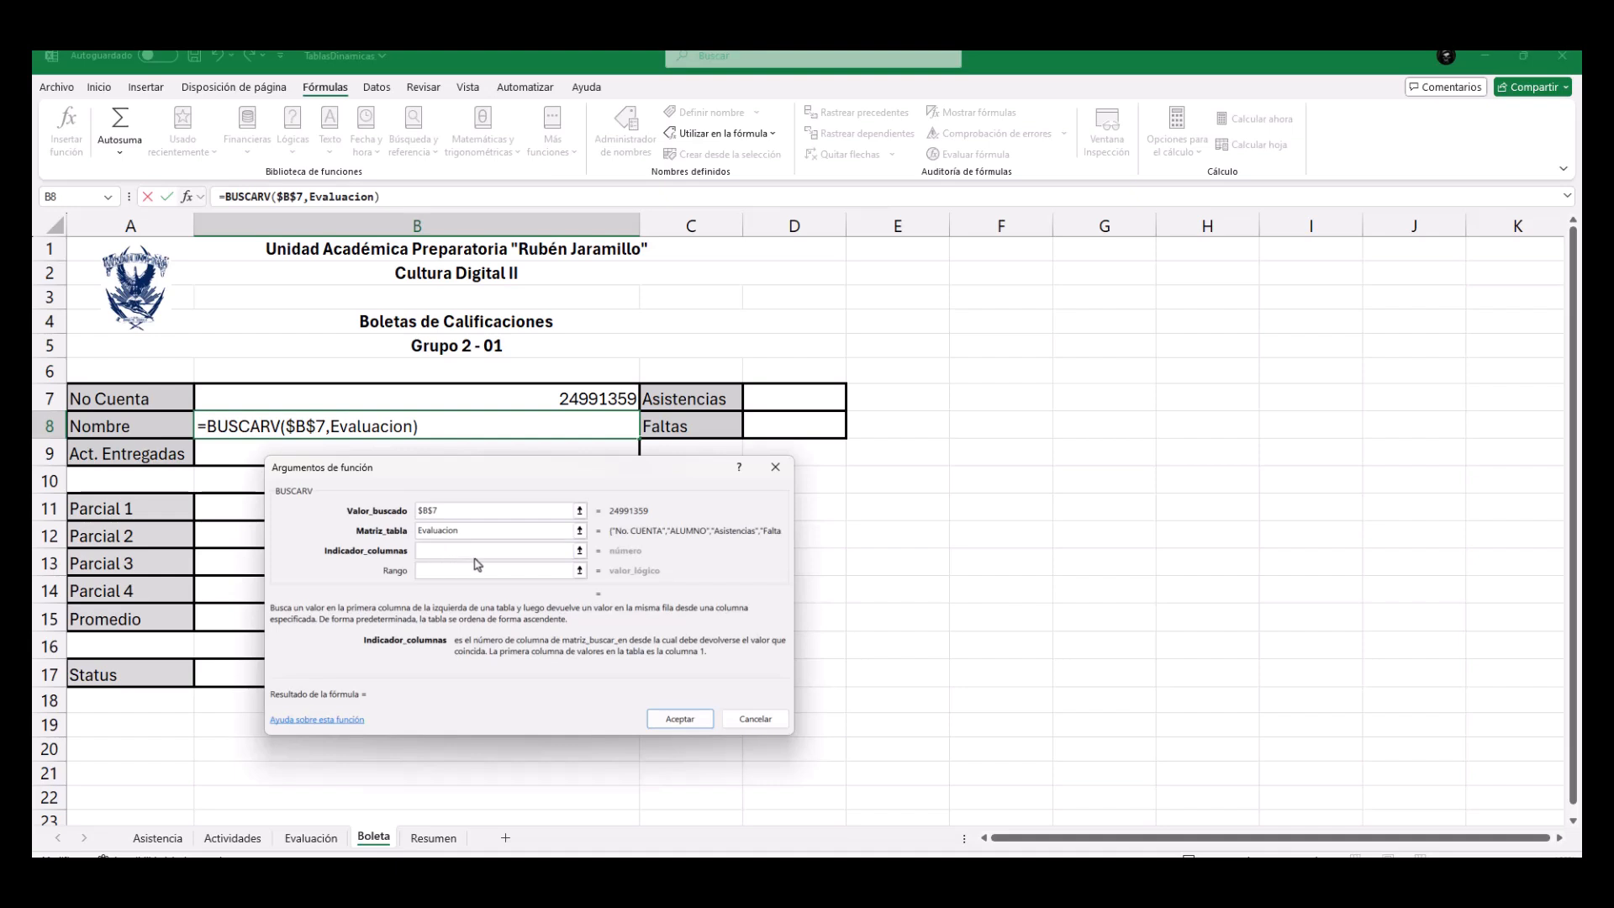
Complete the Nombre lookup with column index 2 and range value 0 for an exact match.
text(2)
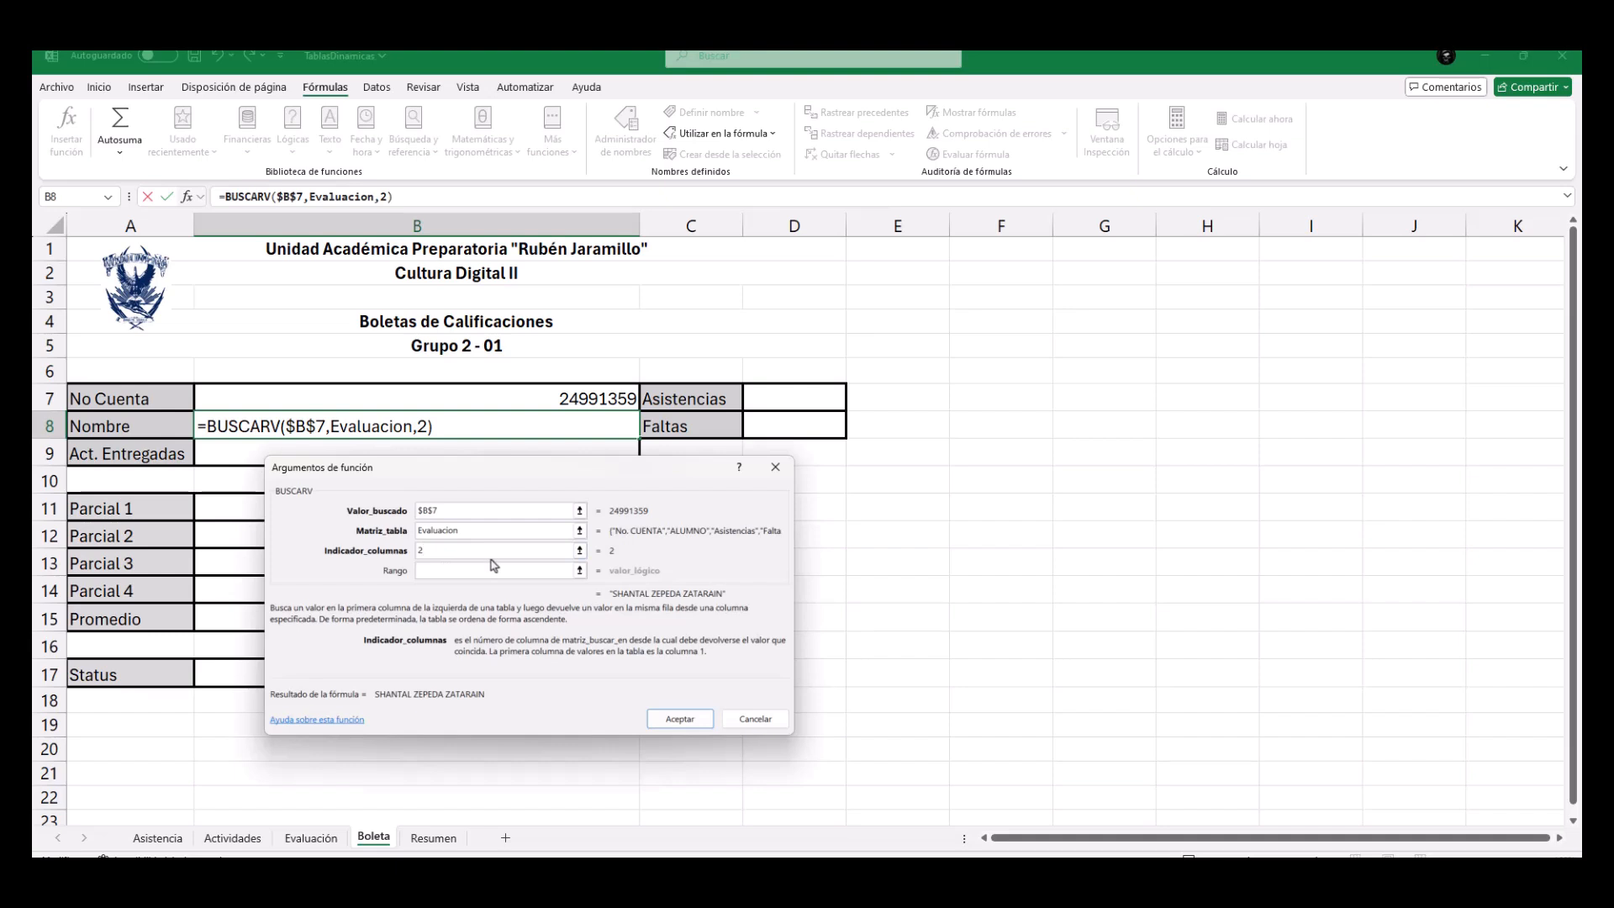
click(452, 575)
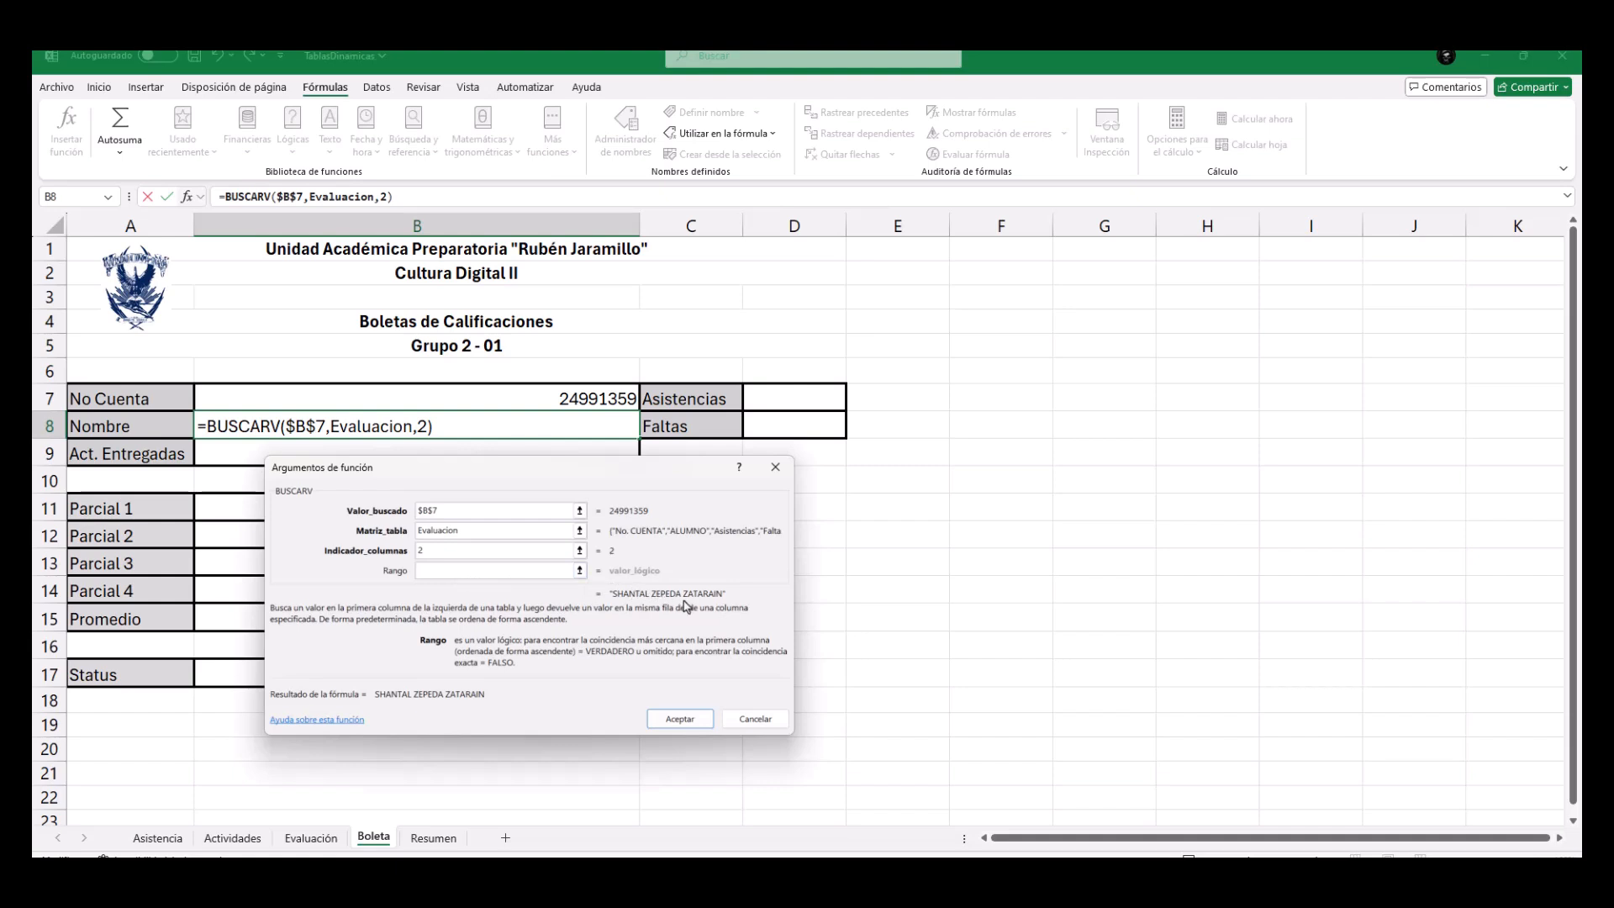
text(0)
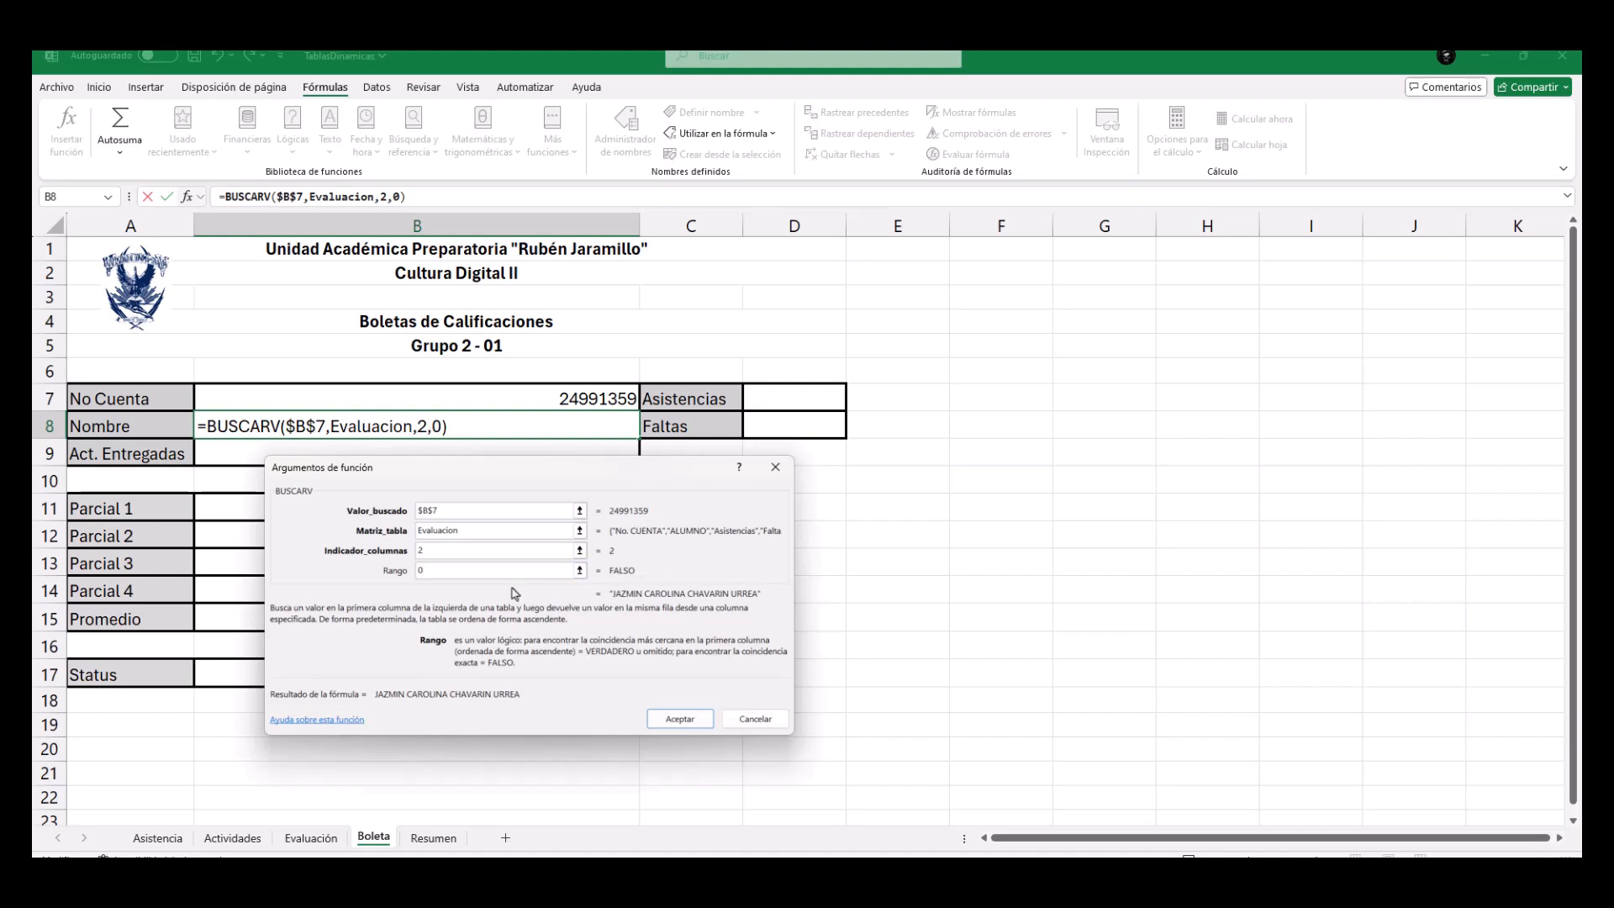
click(670, 720)
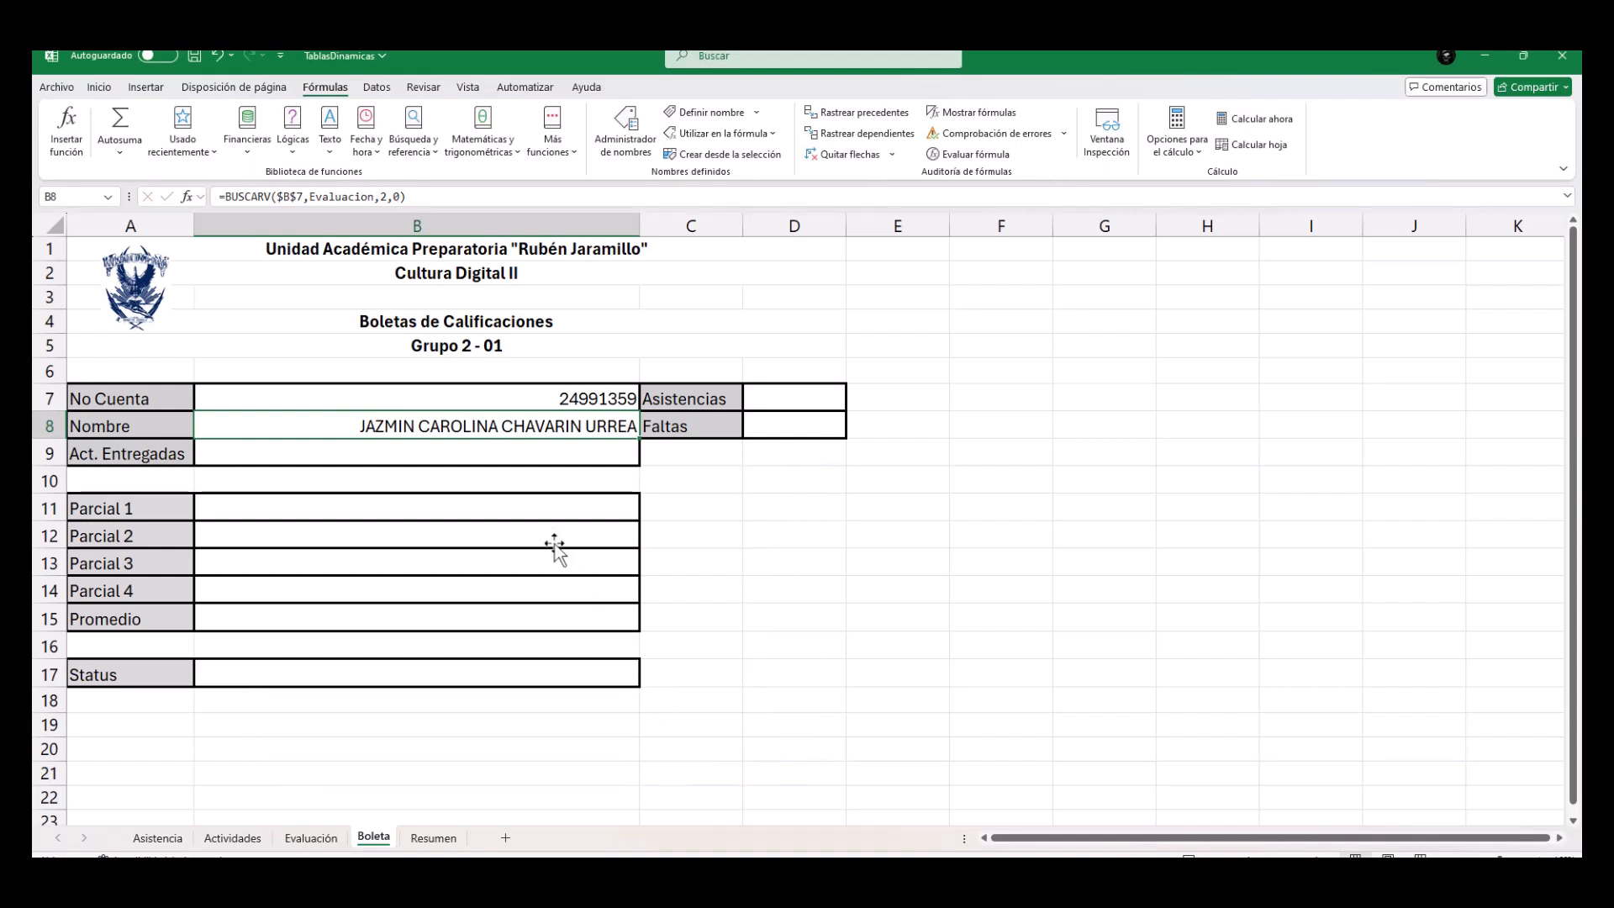
Examine the column index in the BUSCARV formula of B8 and switch the Boleta sheet back from formulas to values.
double_click(492, 426)
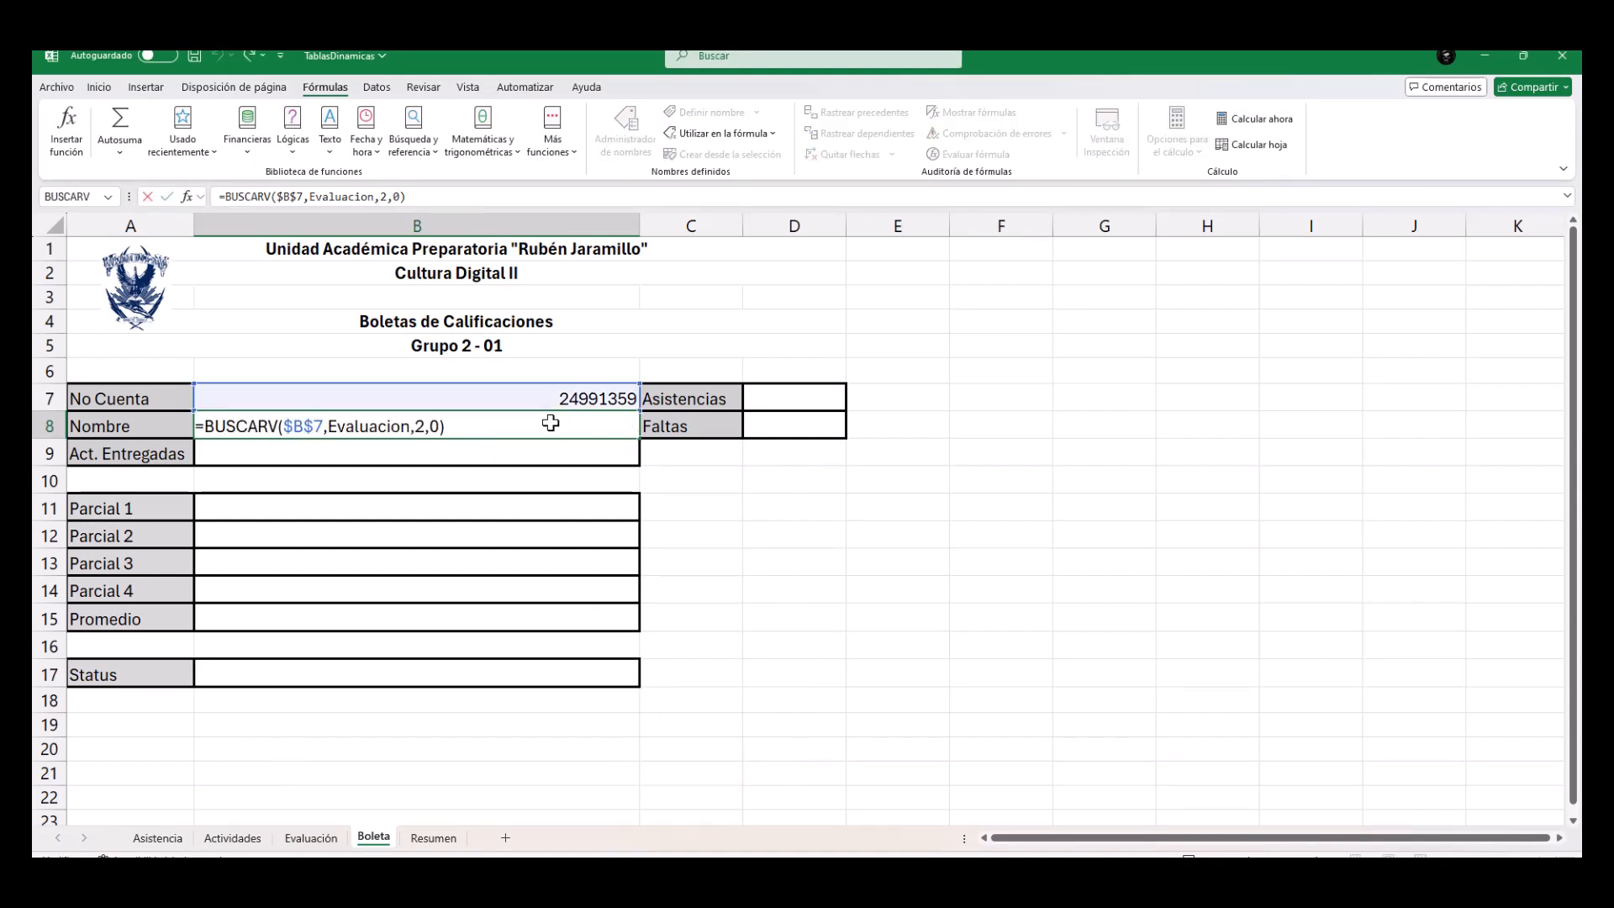
double_click(419, 426)
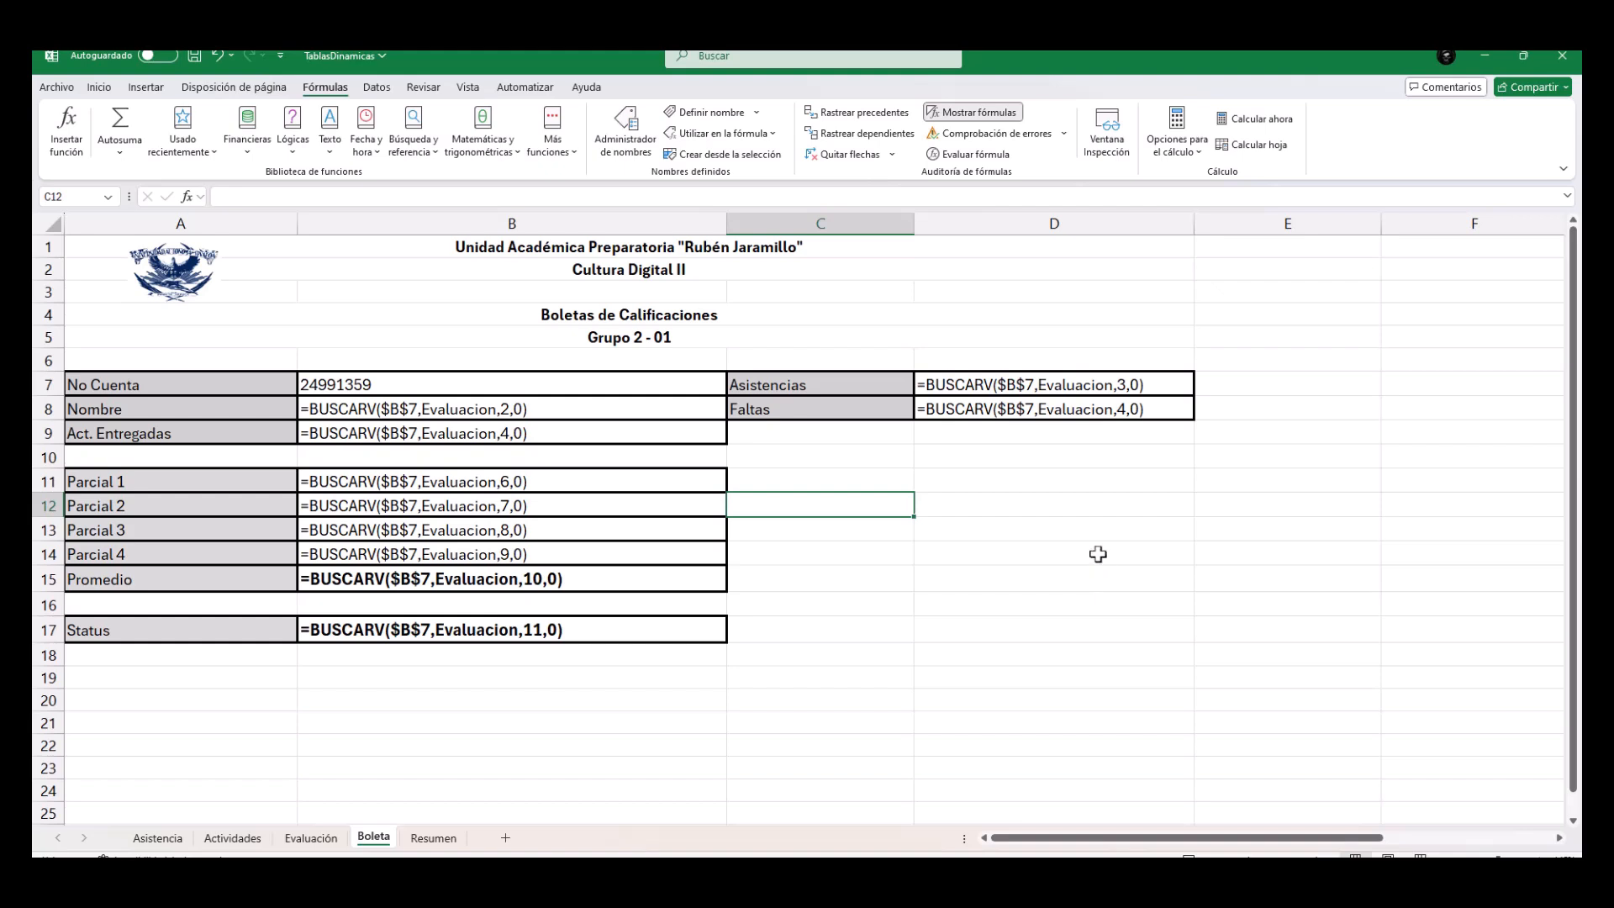
click(1009, 115)
Check the Cant. Alumnos cell D7 in Resumen and the No. CUENTA column in Evaluación as the source for its count.
click(433, 838)
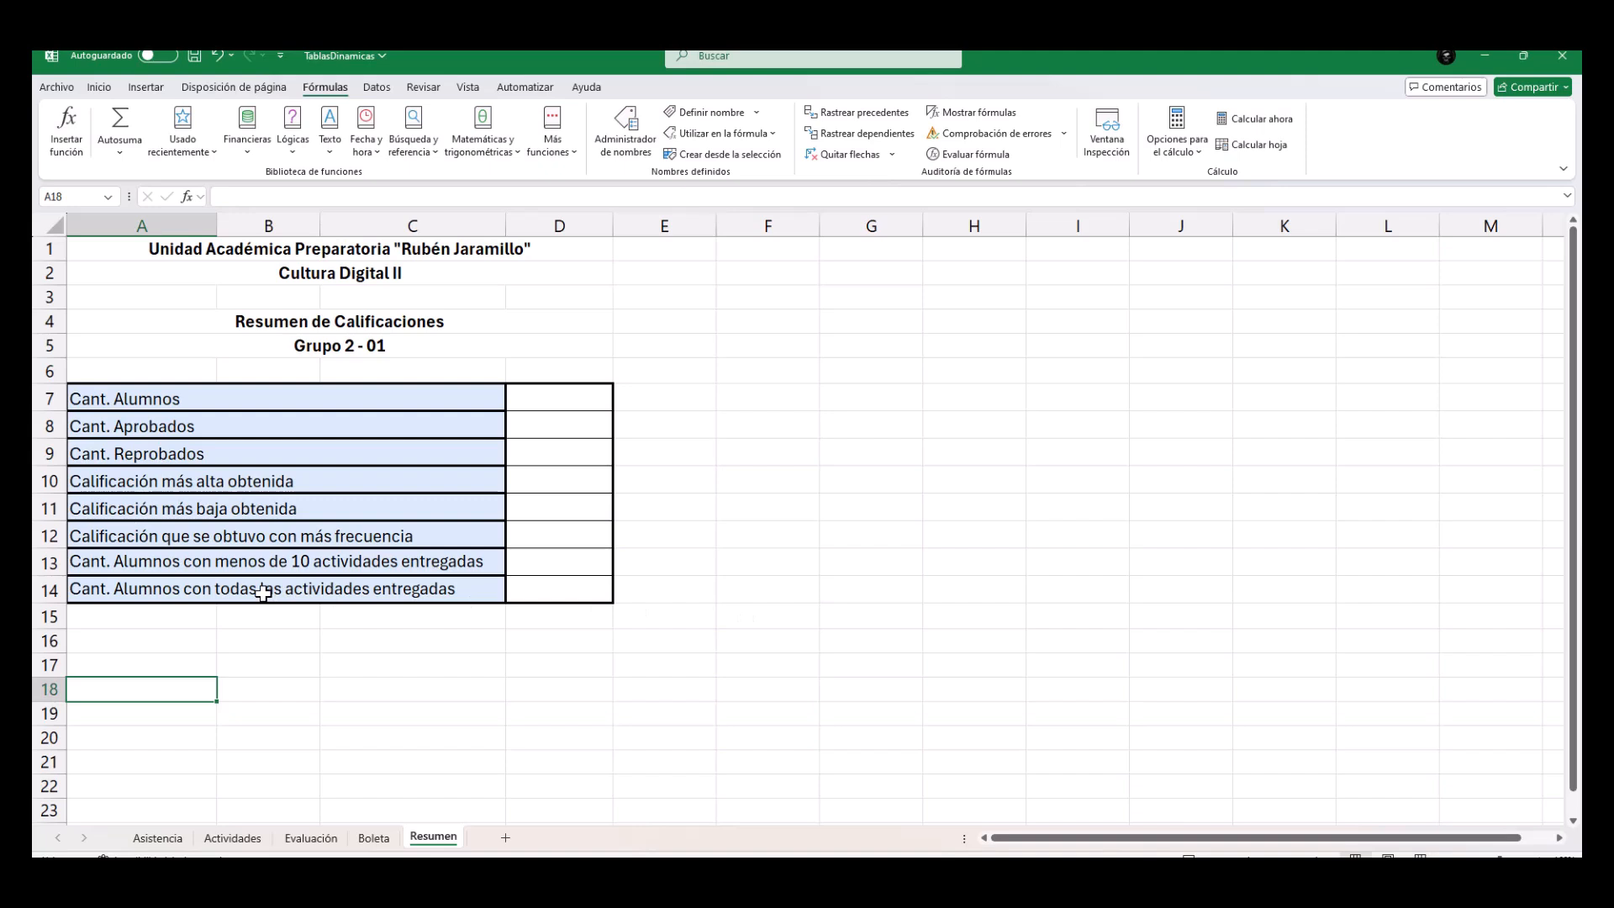
click(575, 397)
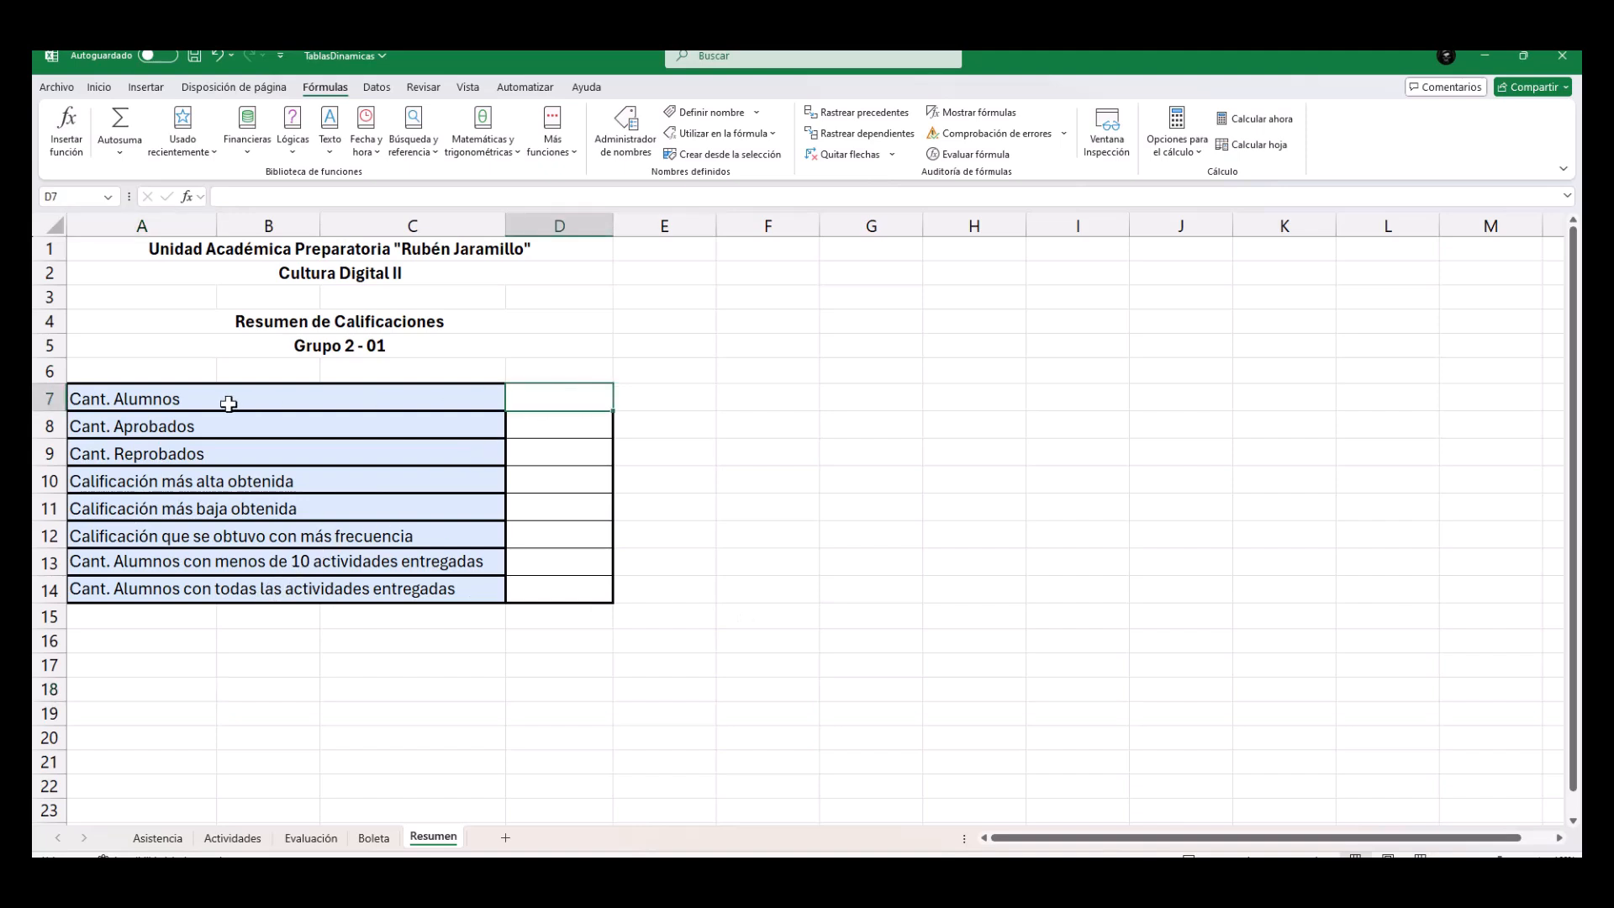
click(233, 837)
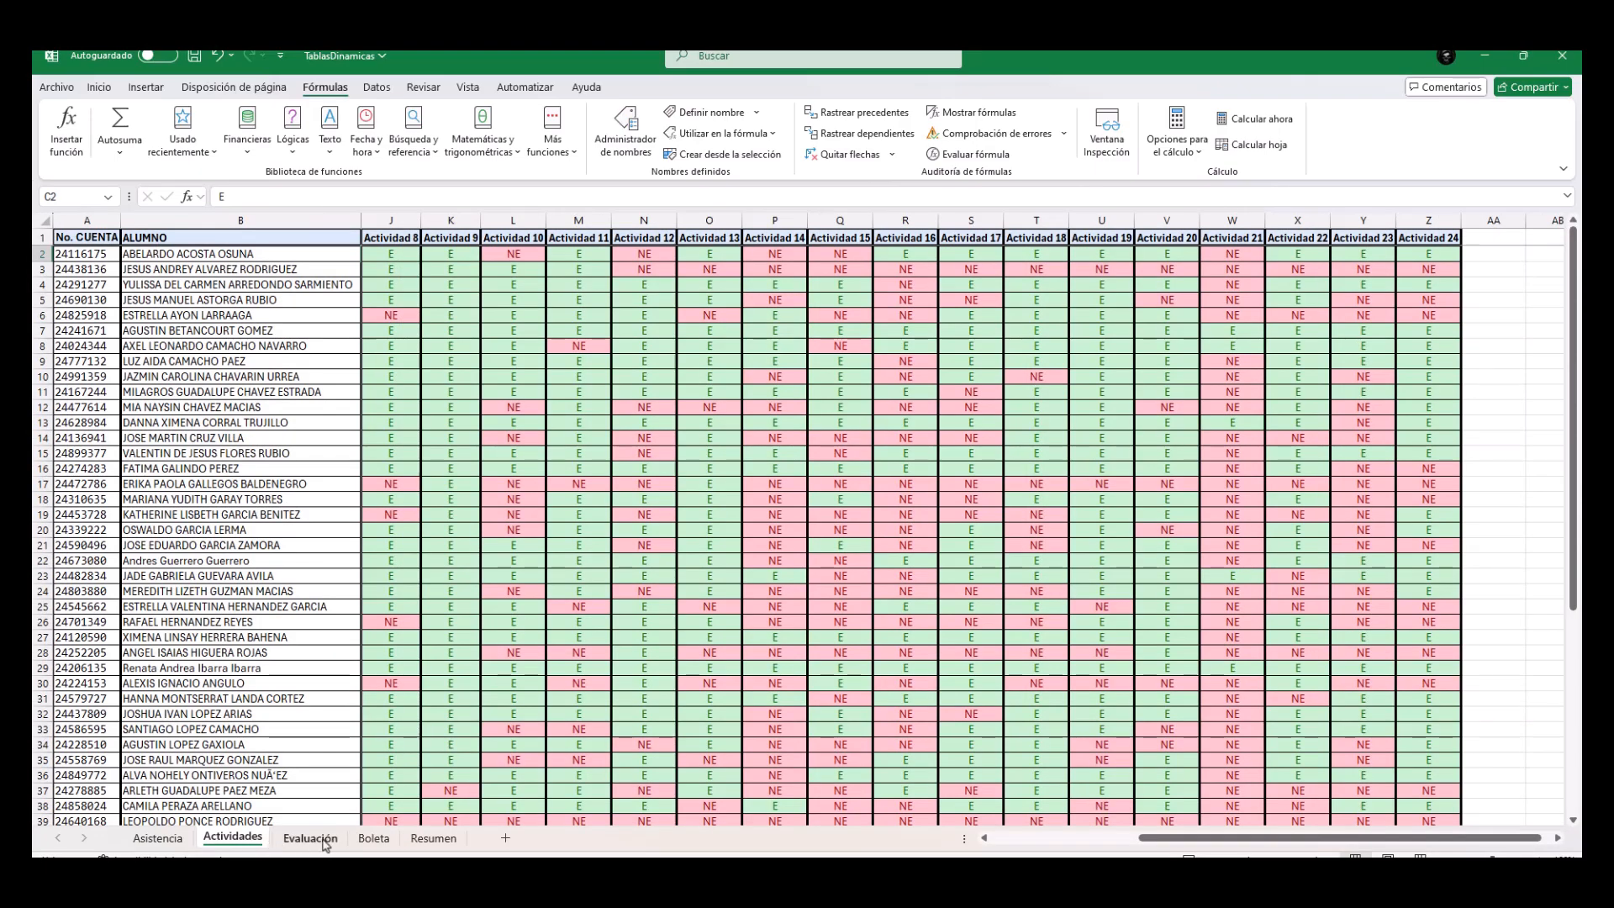
click(310, 838)
drag(110, 287, 101, 568)
click(109, 286)
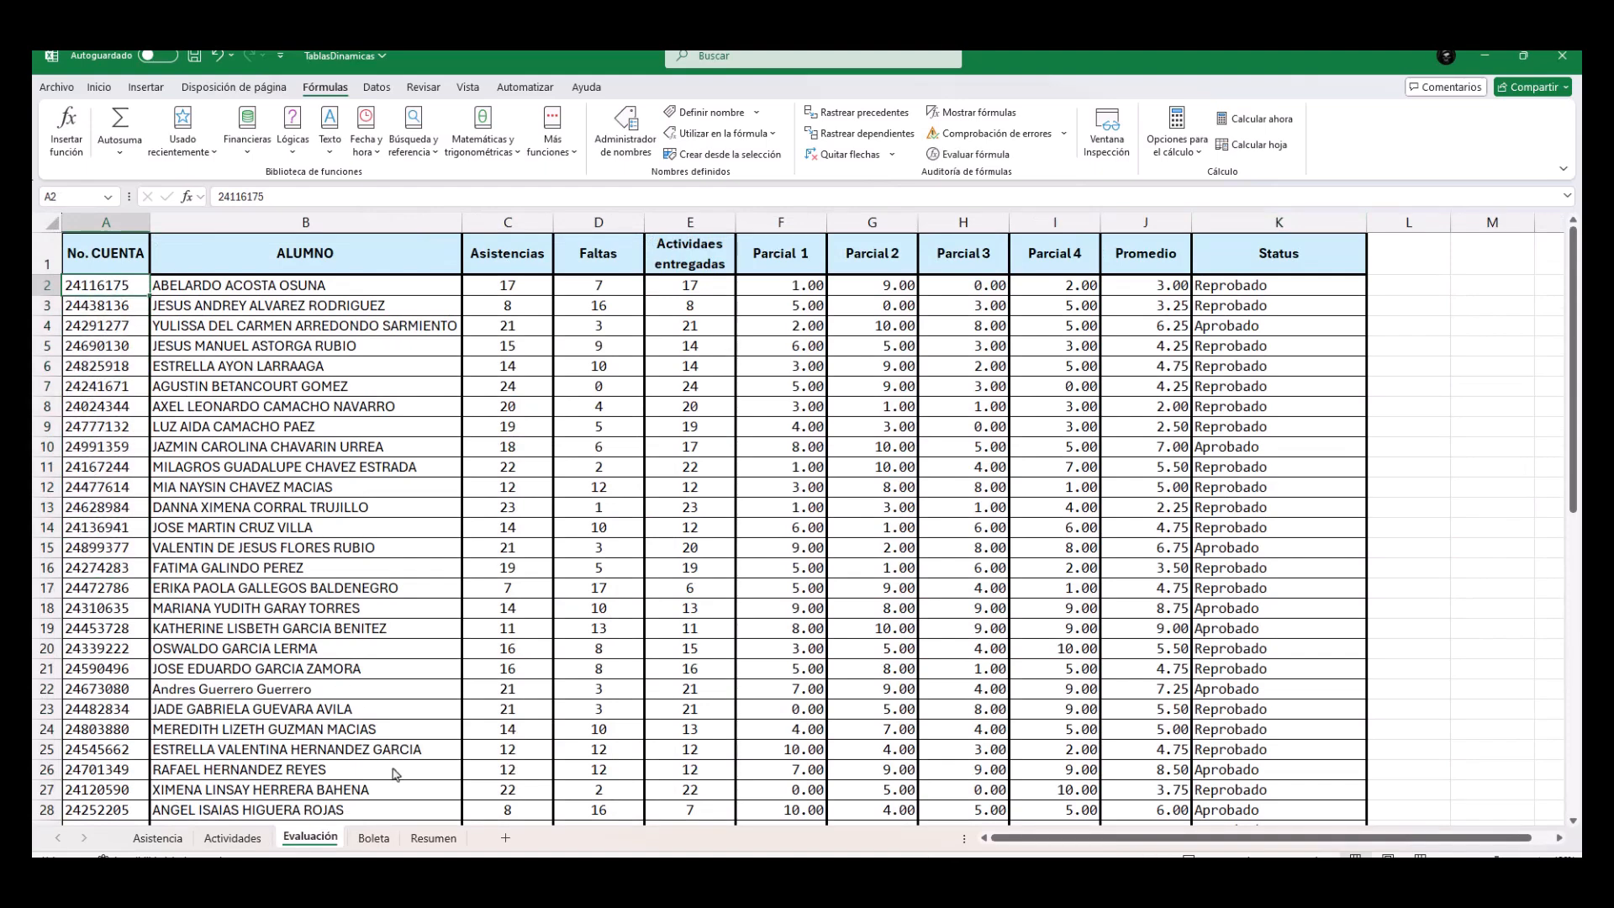
Count the students in Resumen cell D7 with the CONTAR function over Evaluación!A2:A56.
click(433, 839)
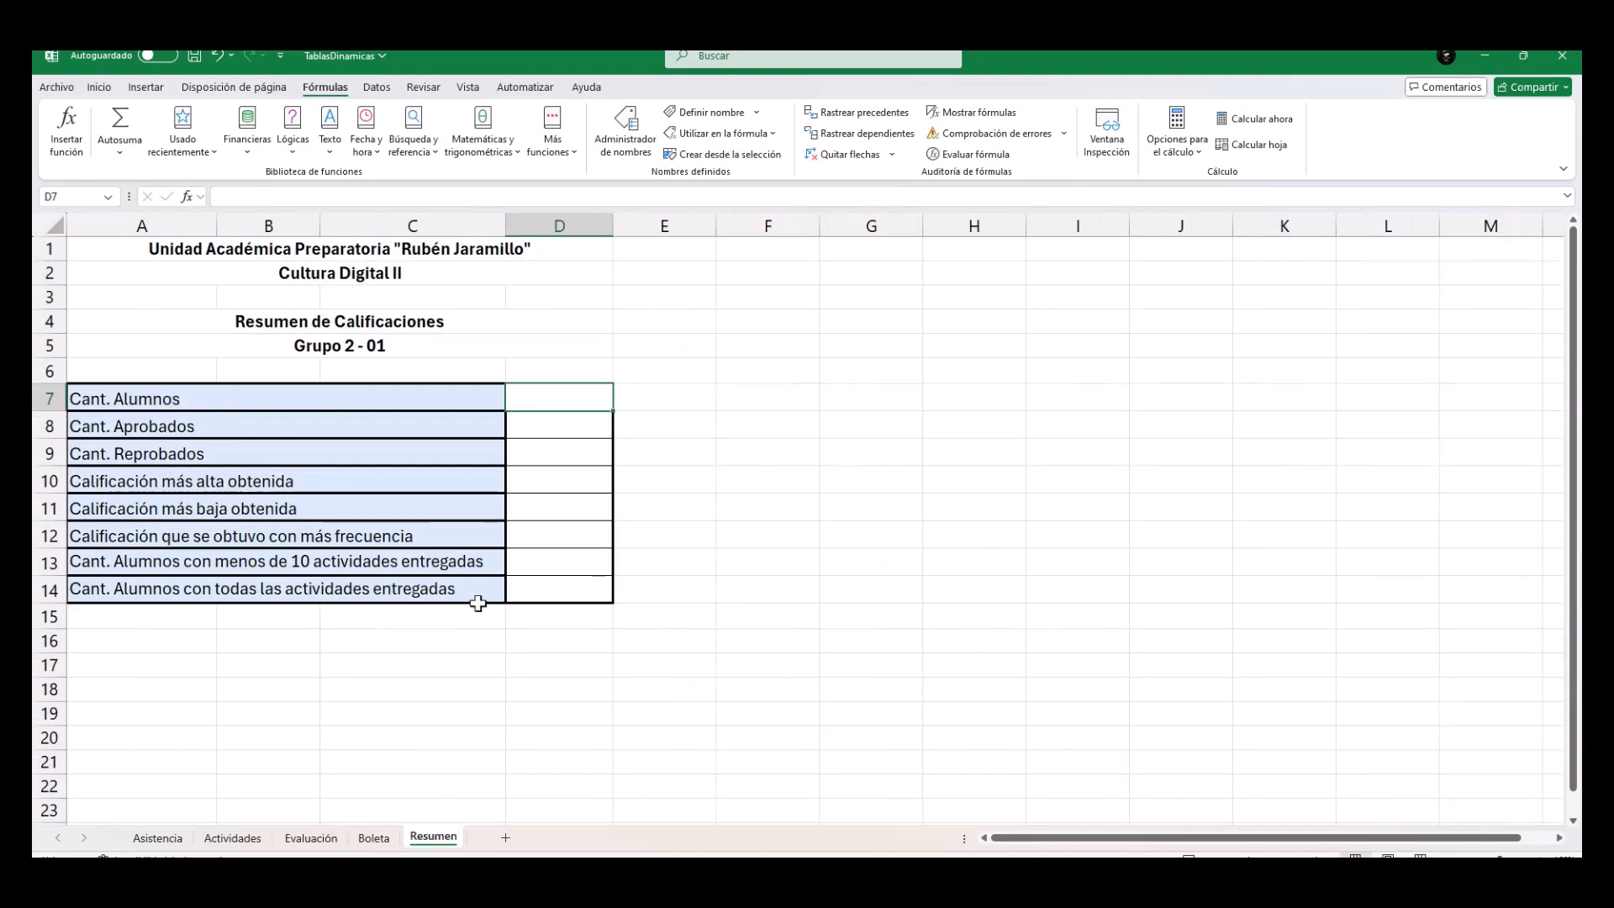
click(553, 139)
mouse_move(562, 177)
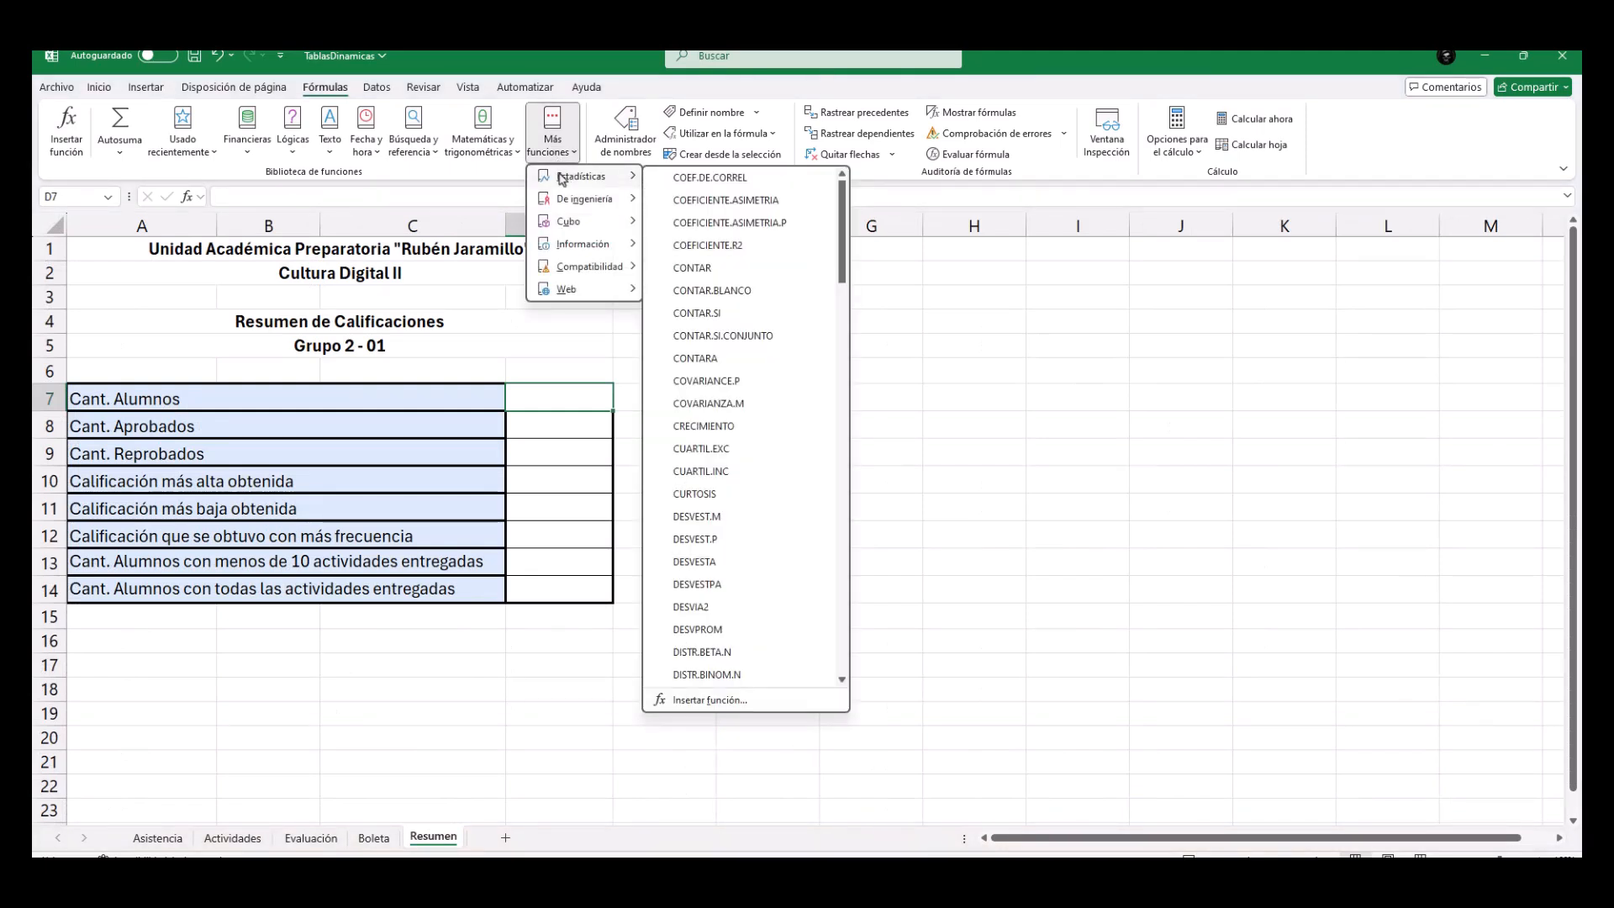
click(691, 267)
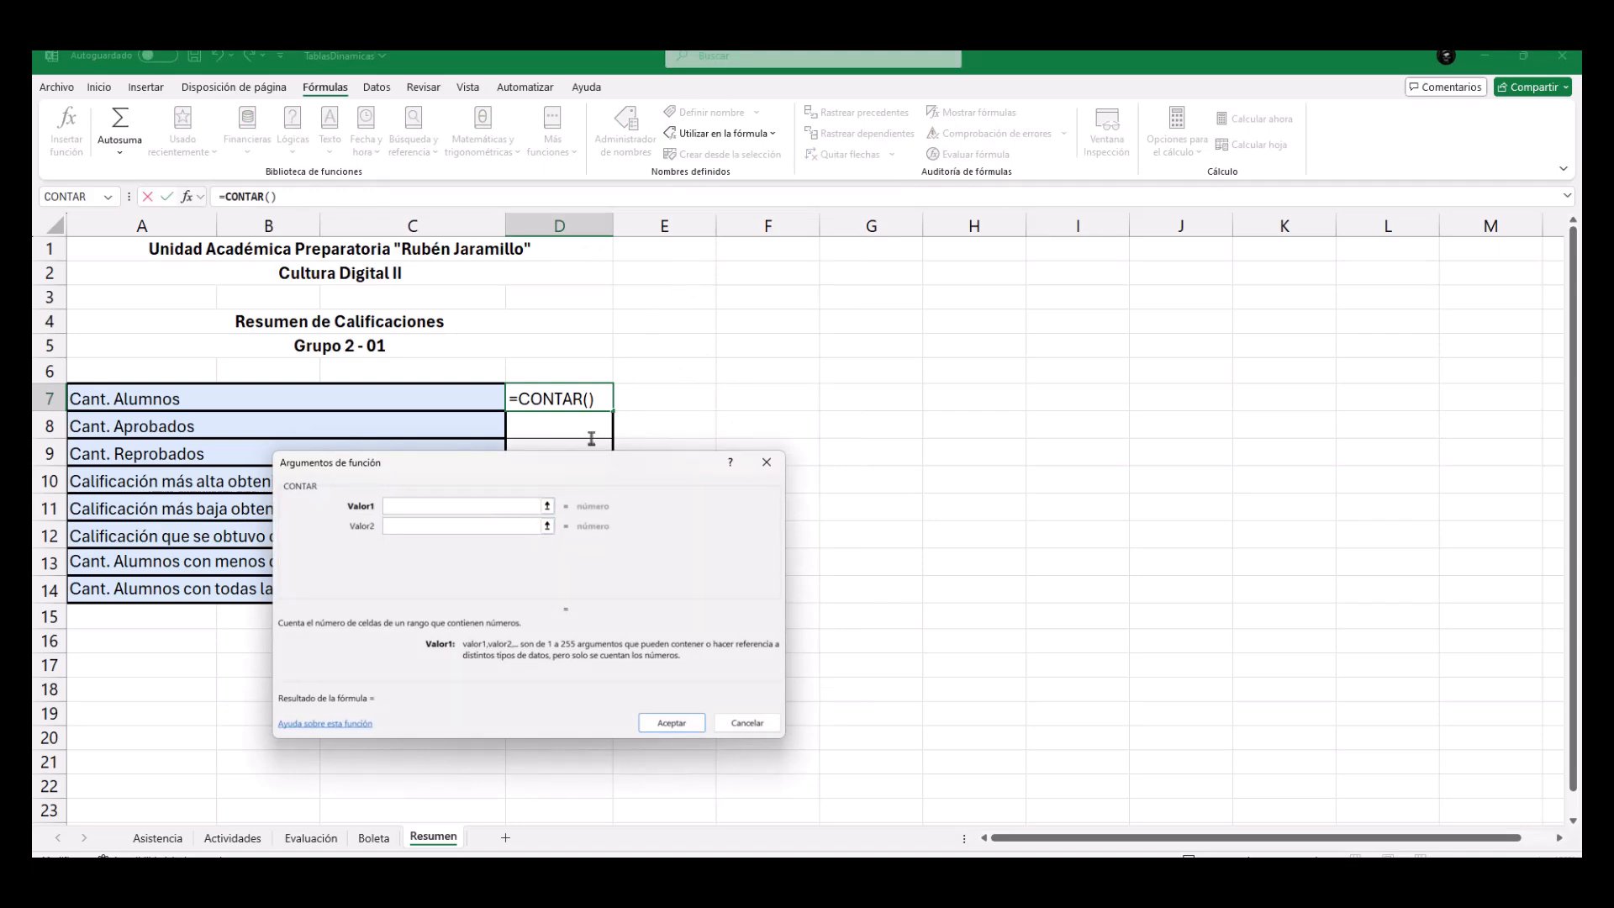
click(549, 507)
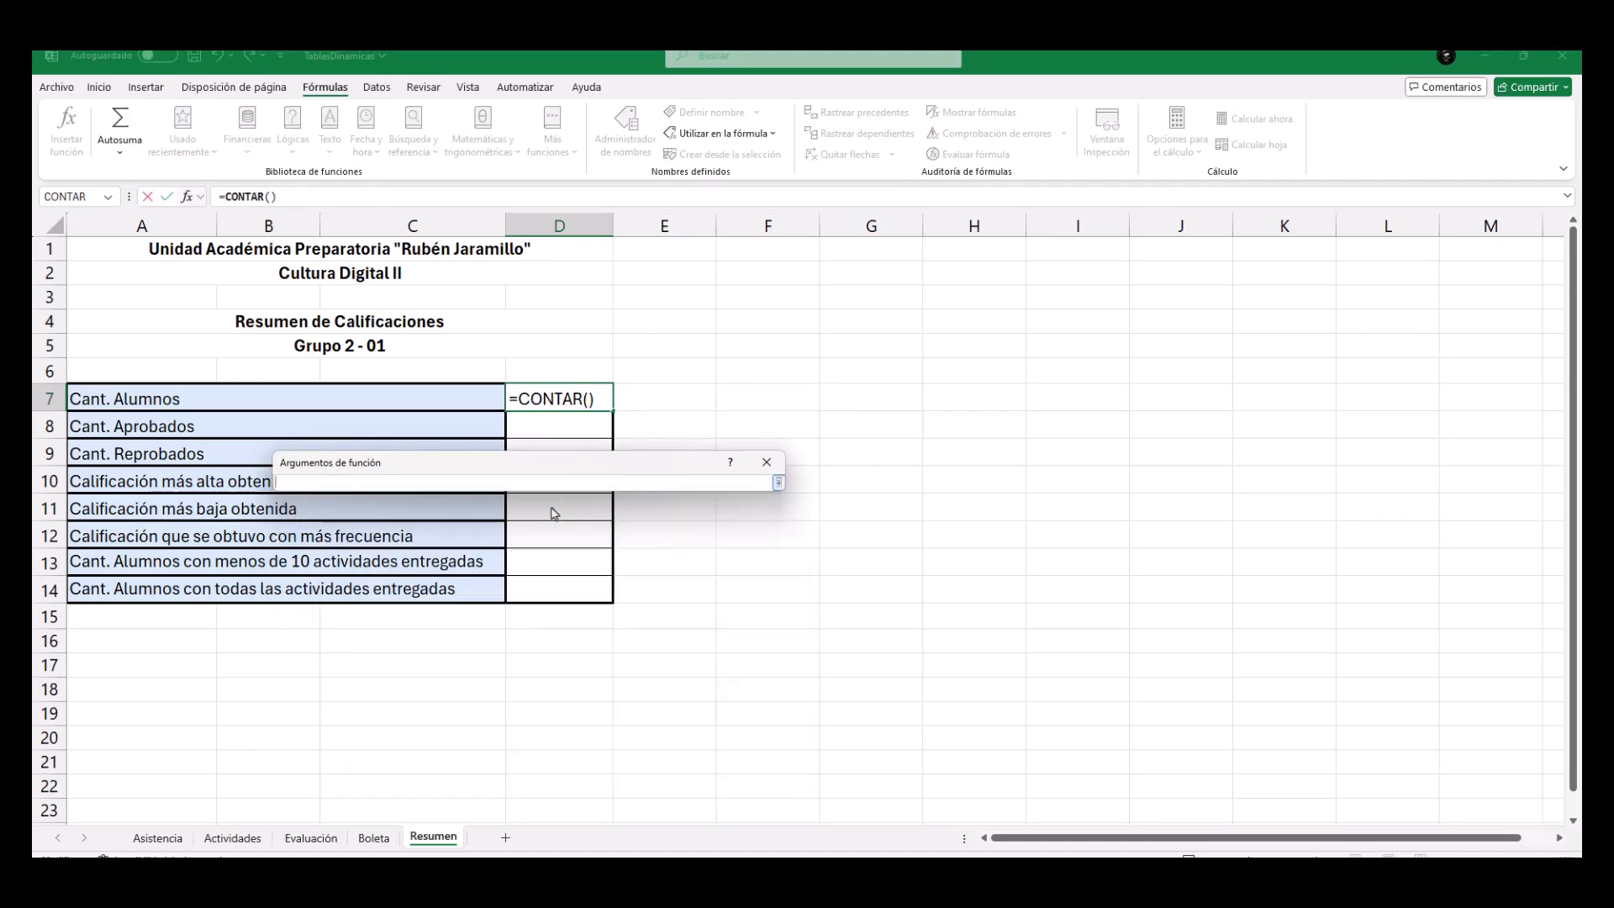
click(296, 837)
drag(118, 285, 124, 772)
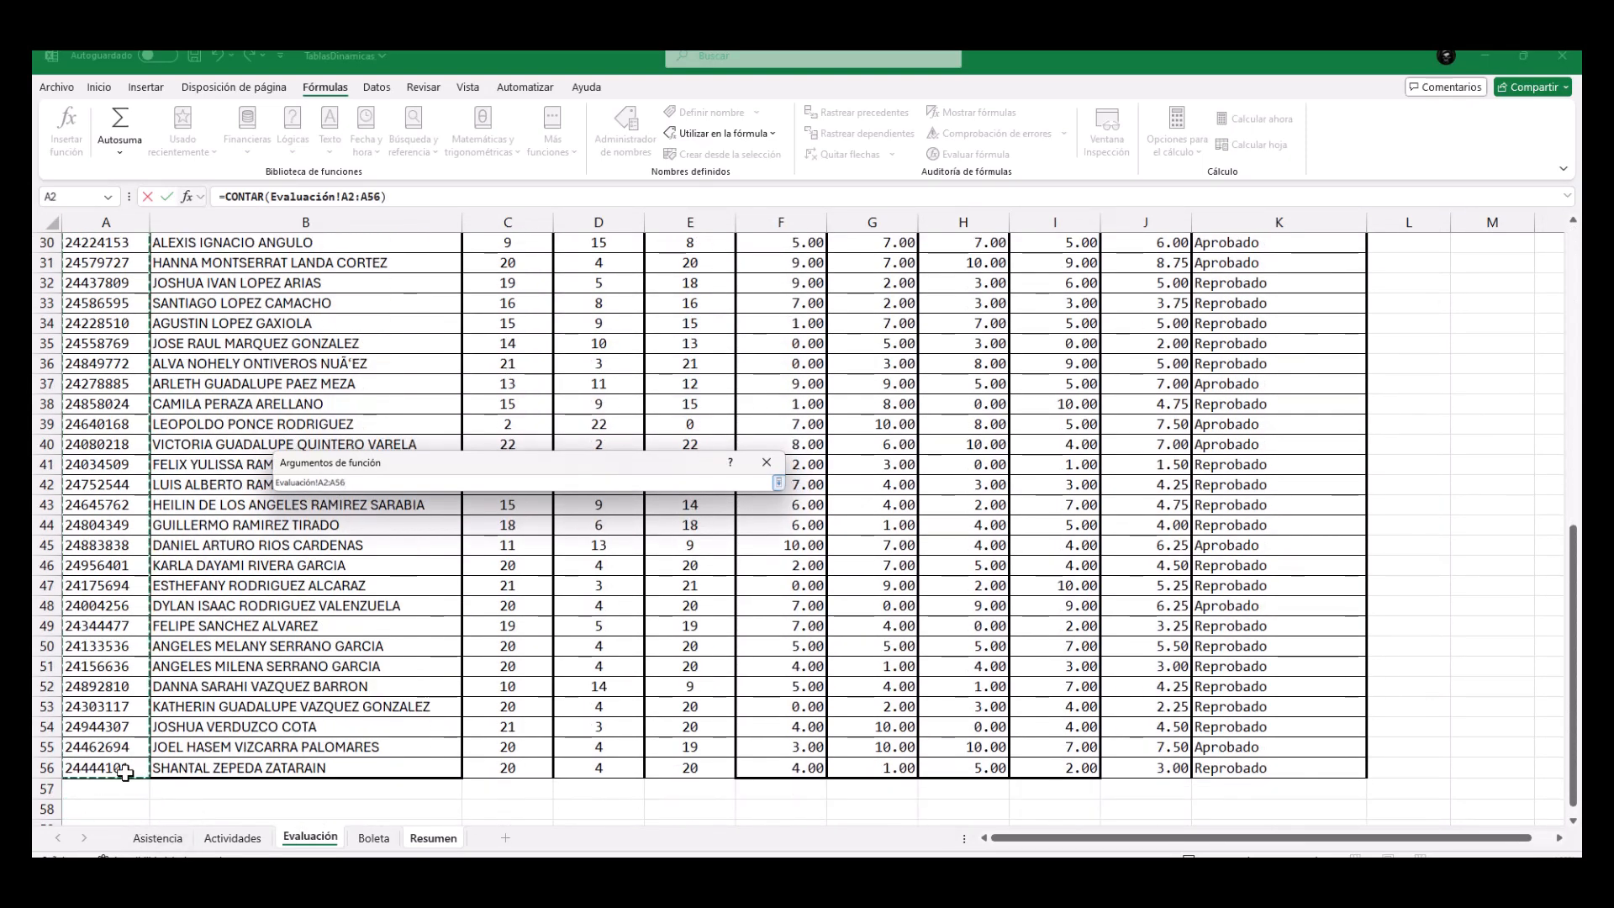
click(778, 483)
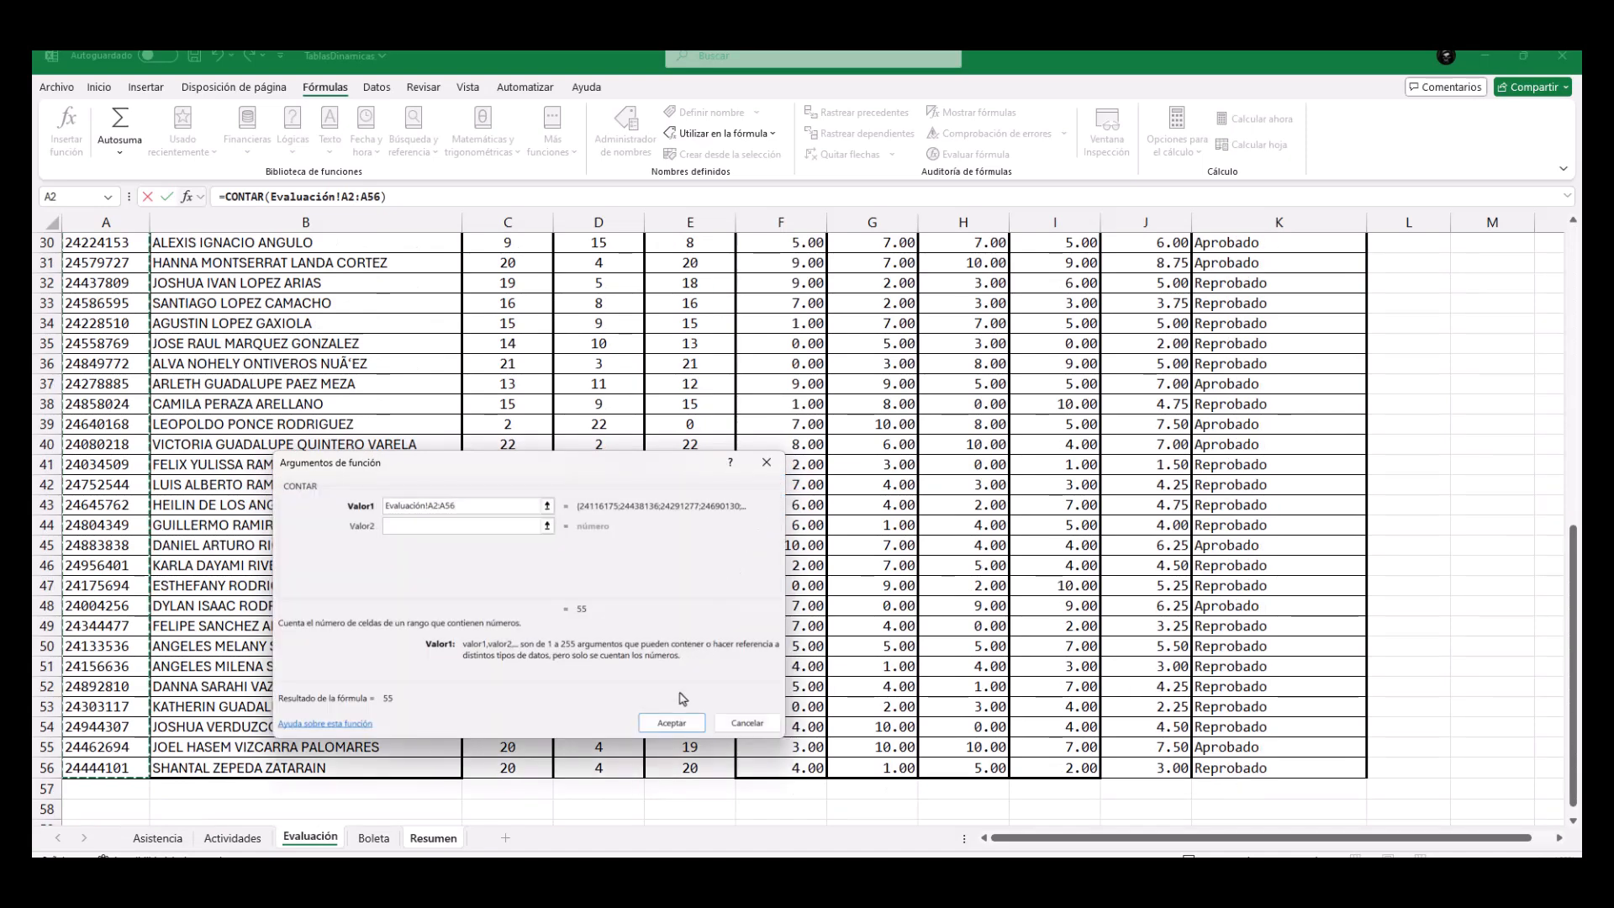
click(670, 724)
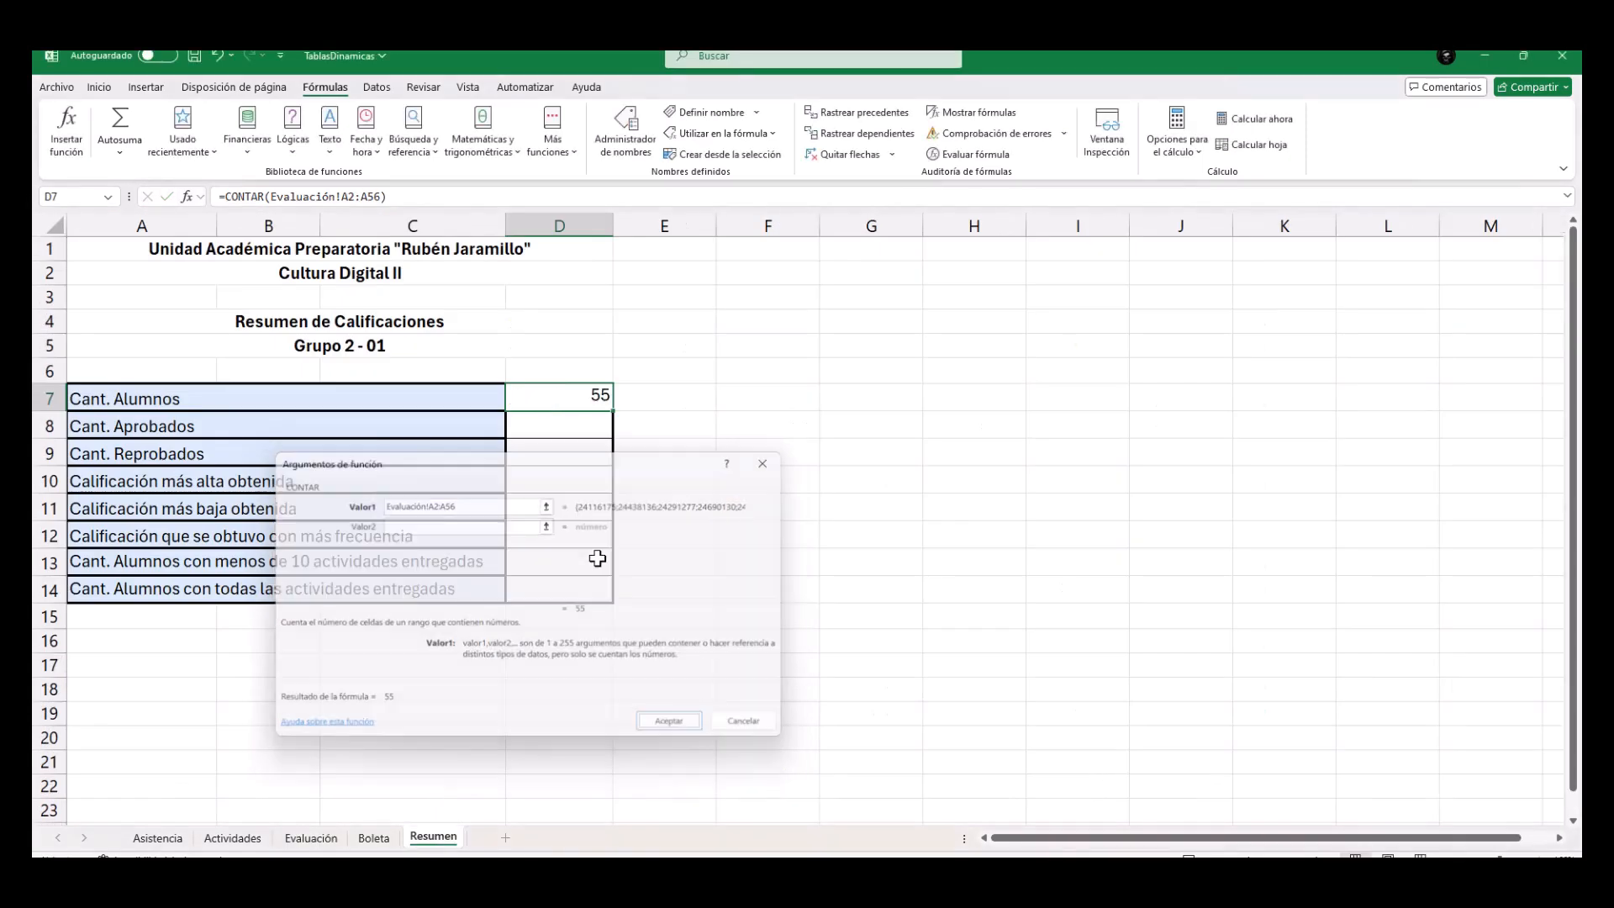
Insert the CONTAR.SI function in Resumen cell D8 for Cant. Aprobados.
click(543, 431)
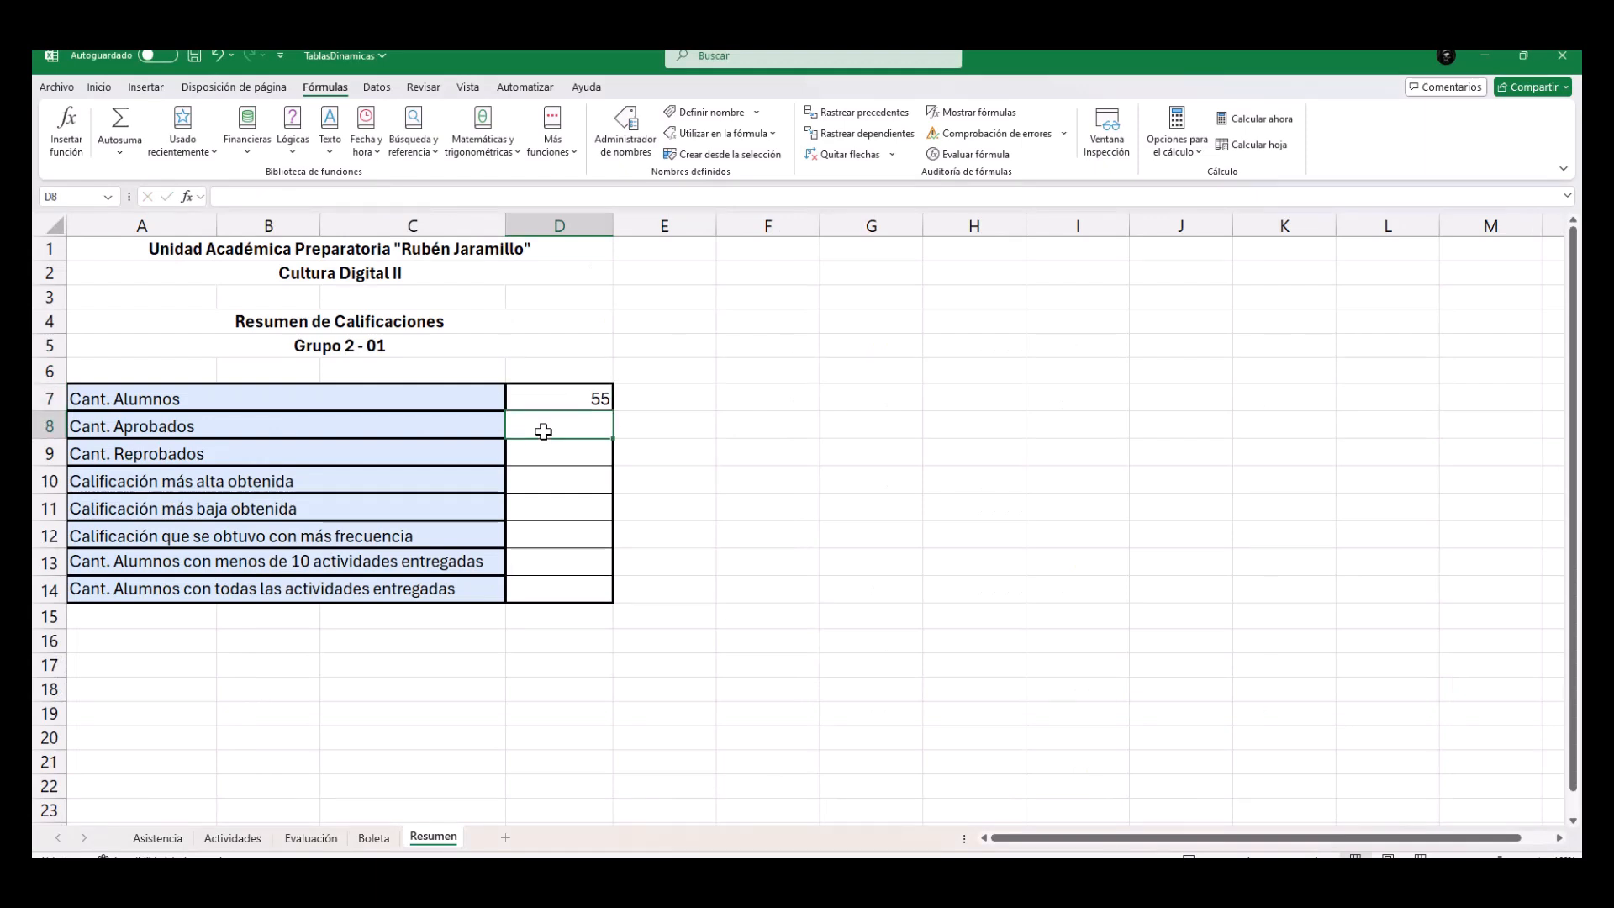
click(535, 456)
click(543, 416)
click(557, 138)
mouse_move(581, 184)
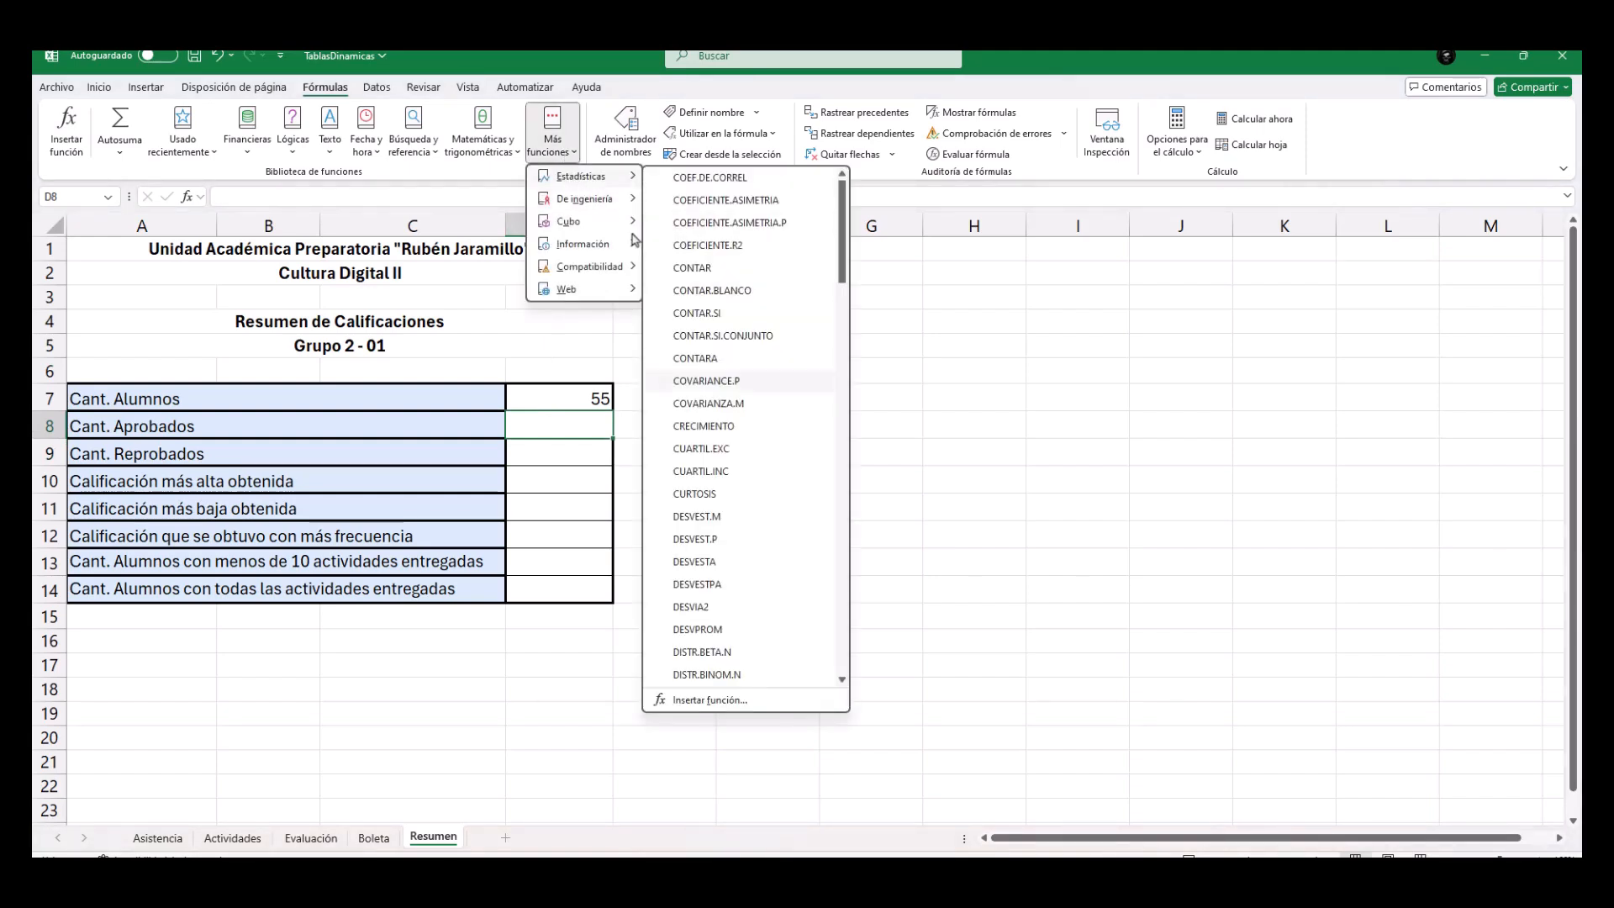
click(714, 318)
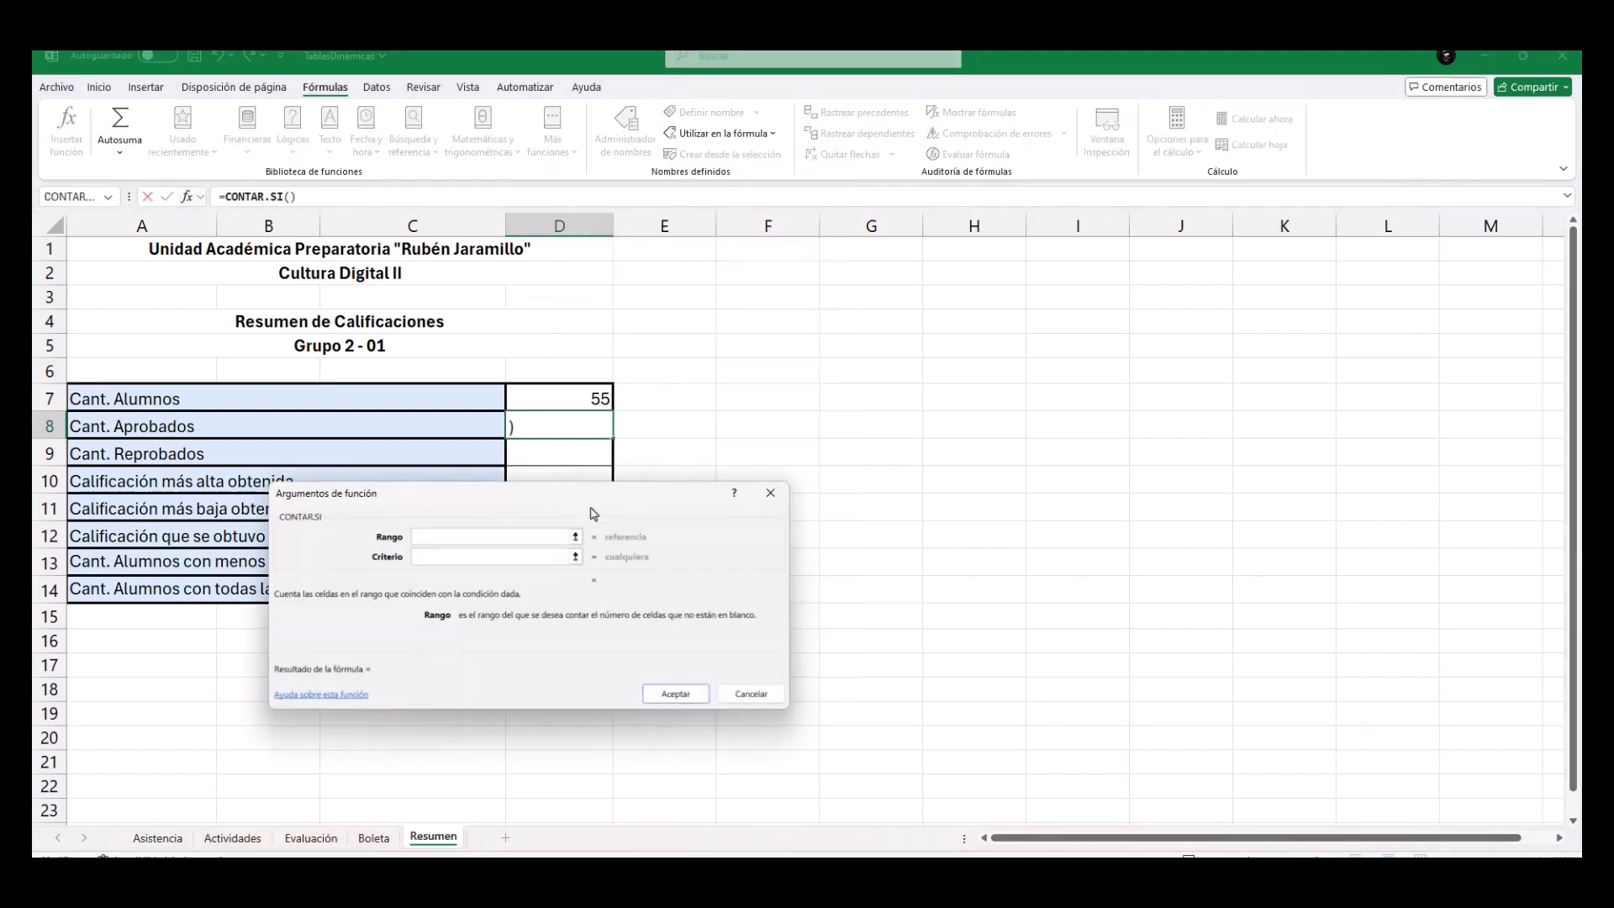
Count the passing students in D8 with Evaluación!K2:K56 as the Rango and "Aprobado" as the Criterio.
click(579, 539)
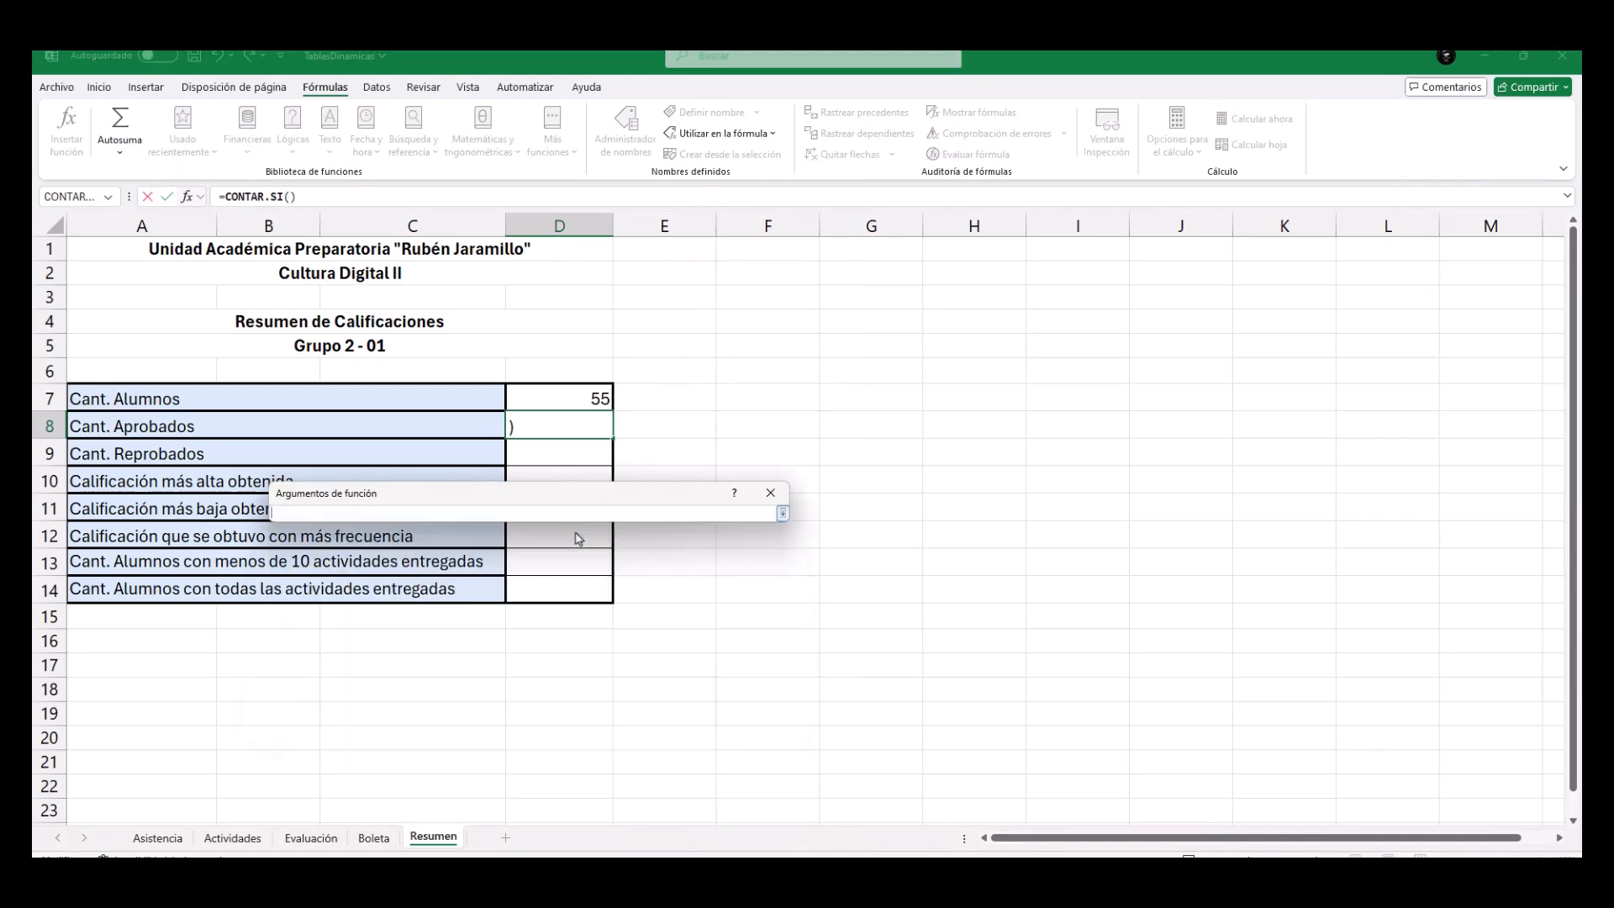
click(311, 838)
scroll(868, 528, up, 7)
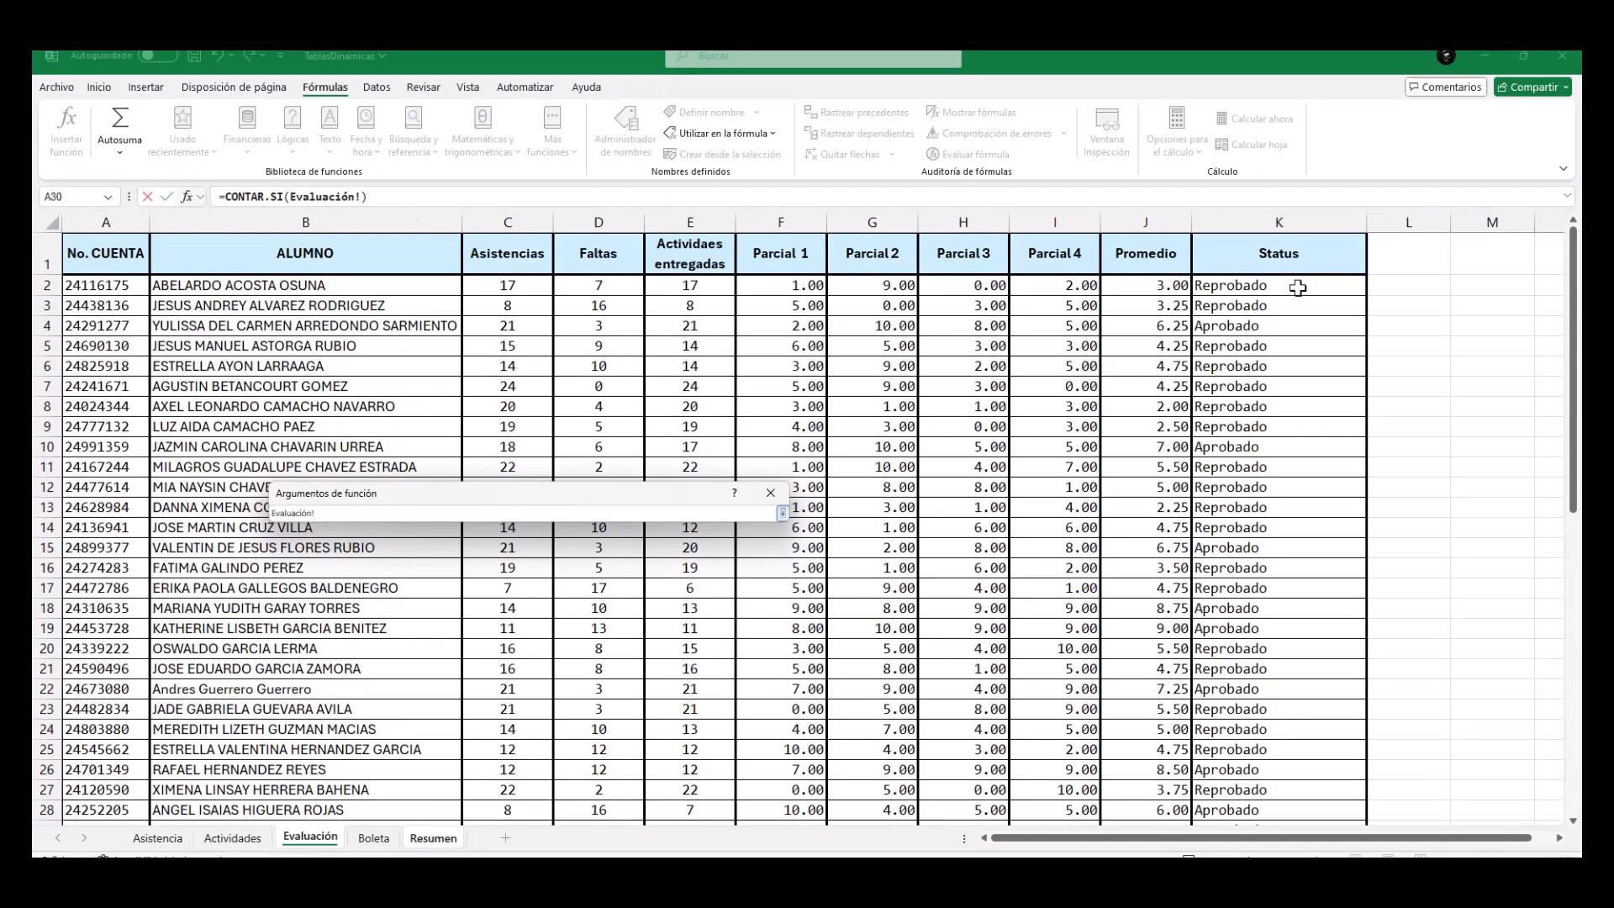
drag(1295, 286, 1304, 792)
click(782, 513)
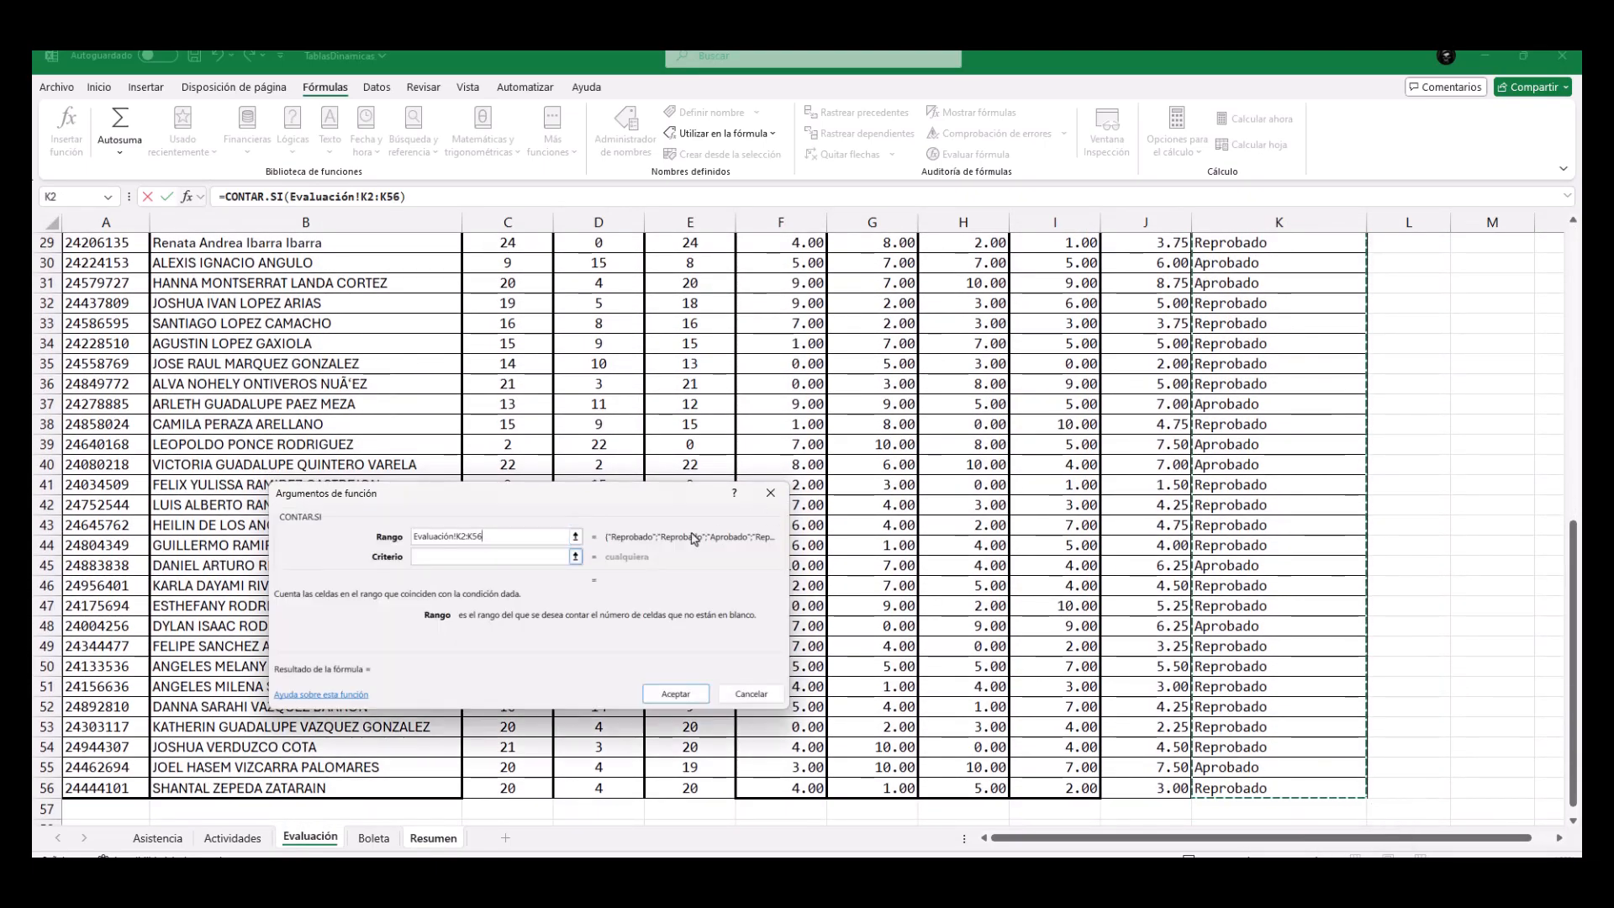
click(547, 558)
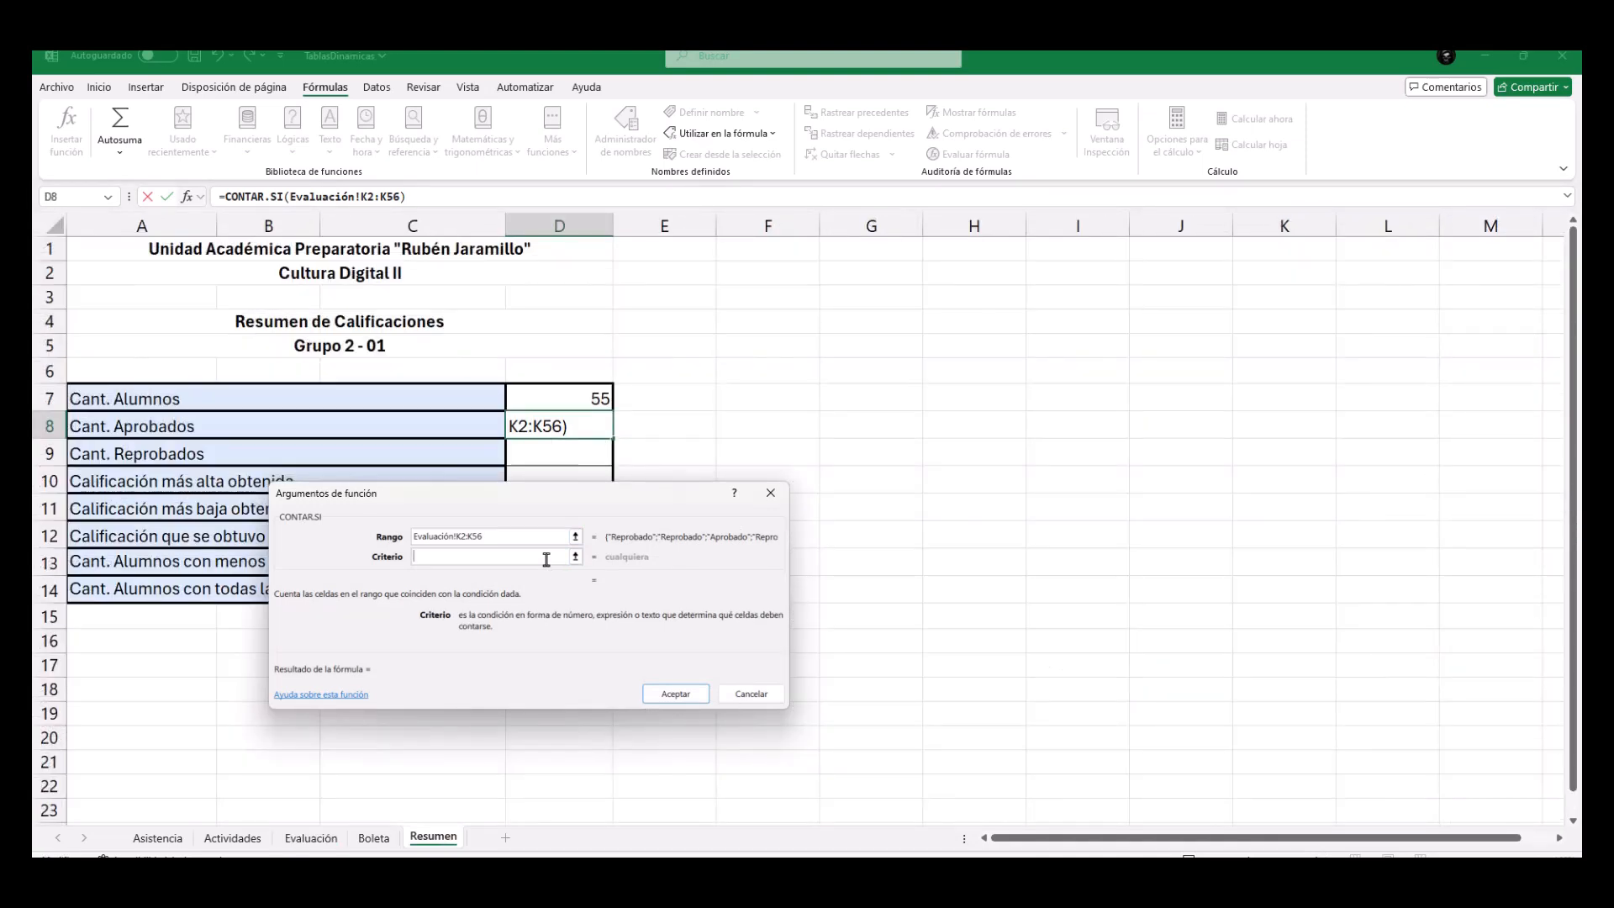
text("Aprobado")
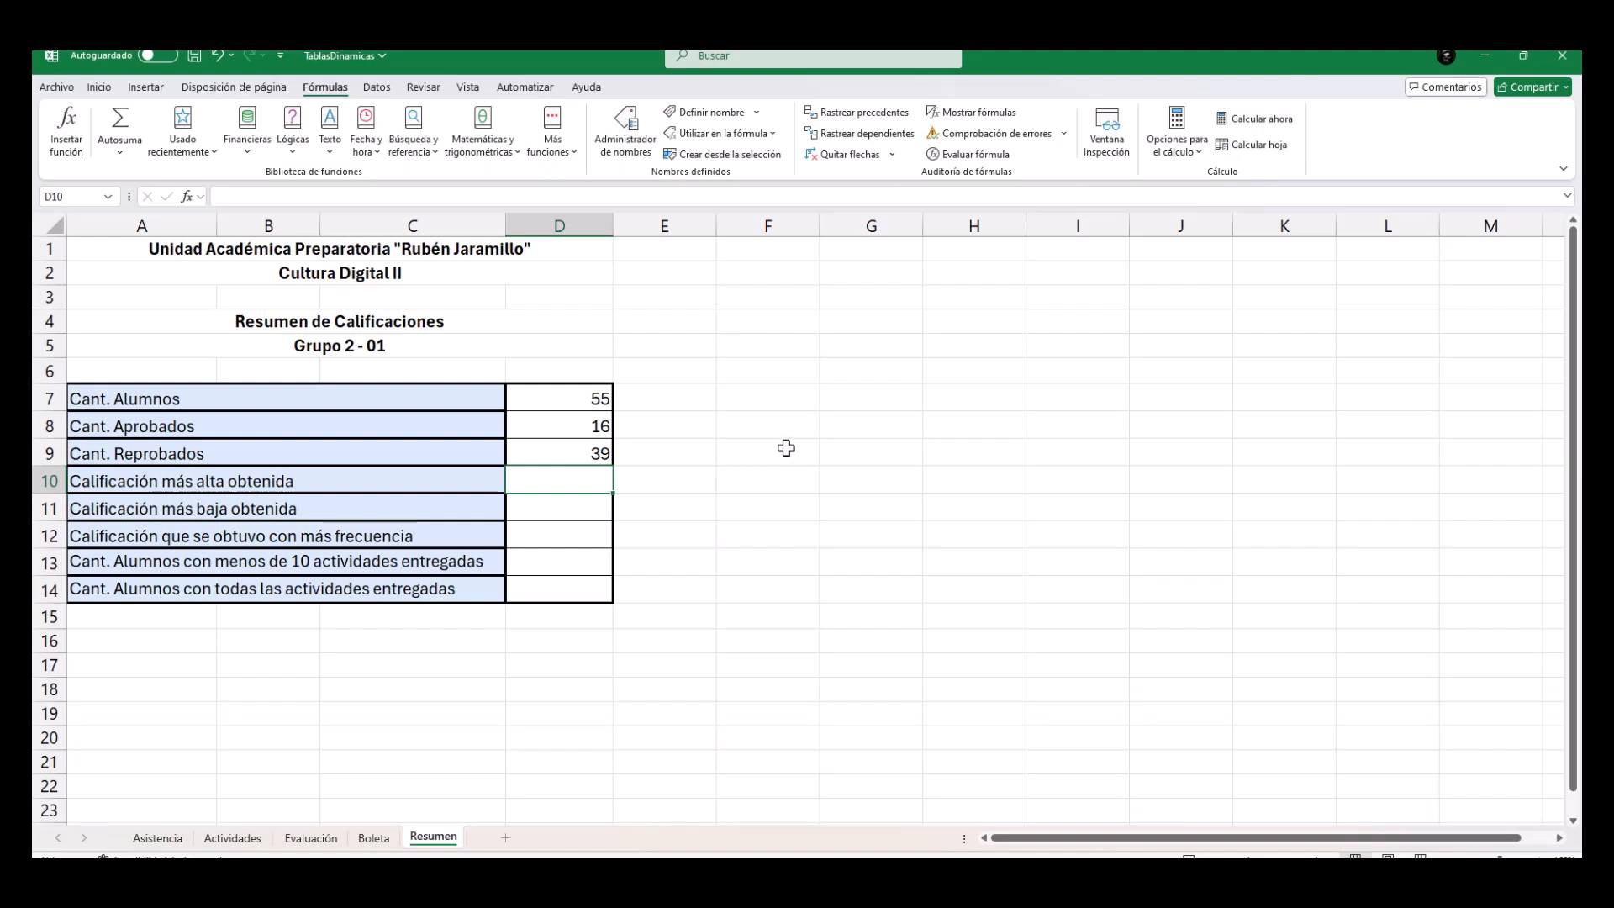
Find the highest grade in Resumen cell D10 with the MAX function over Evaluación!J2:J56.
click(122, 153)
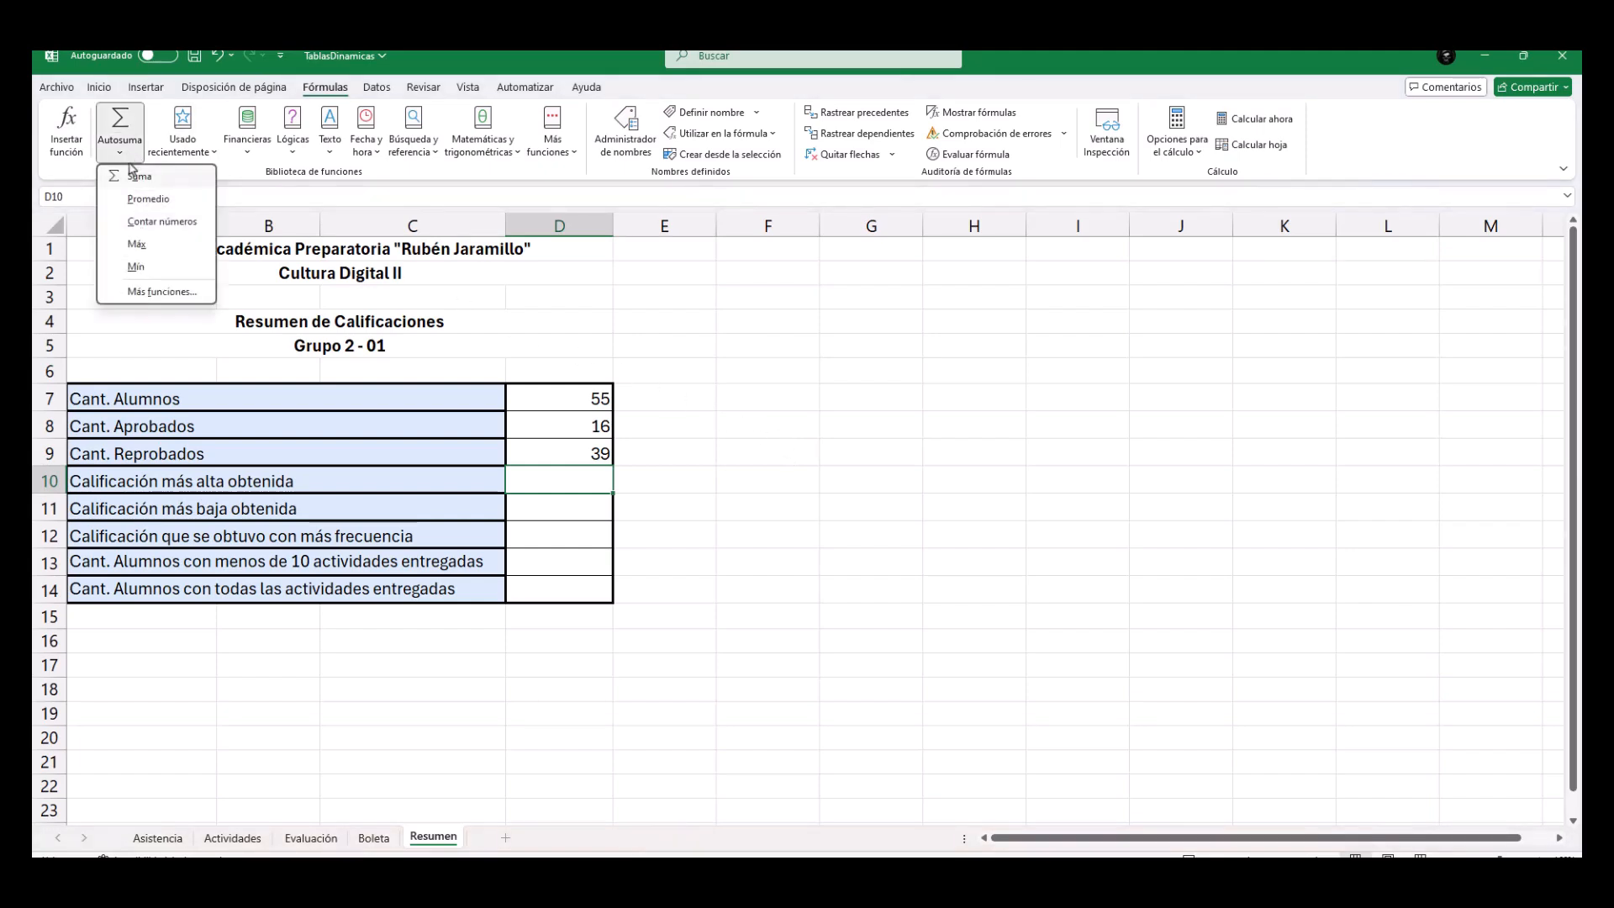
click(137, 245)
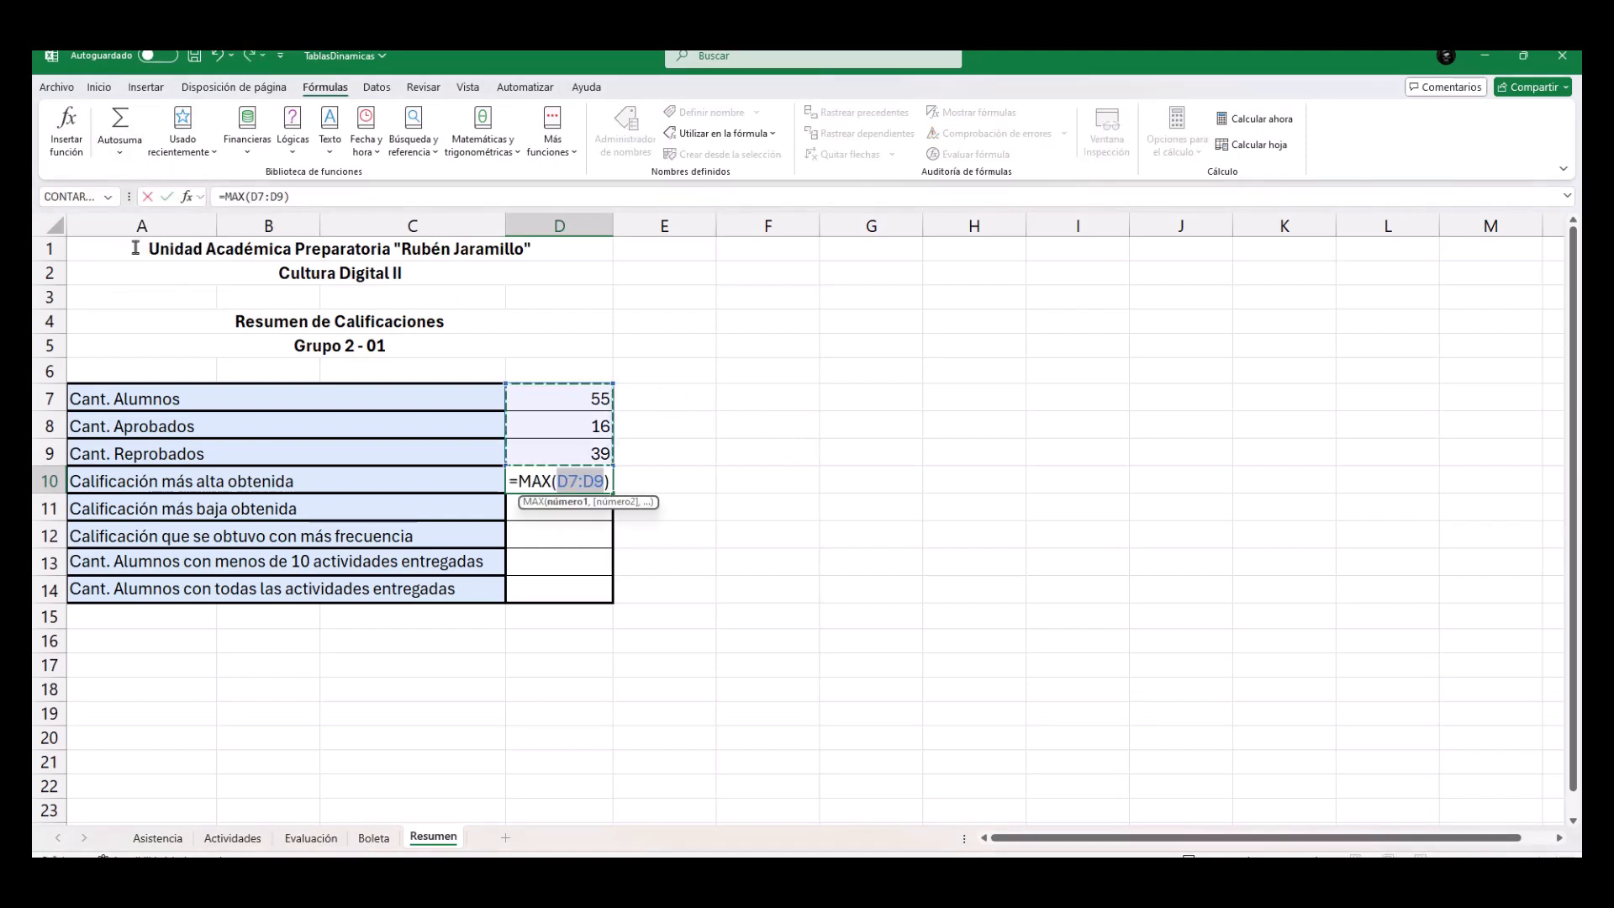
click(310, 836)
scroll(1057, 344, up, 9)
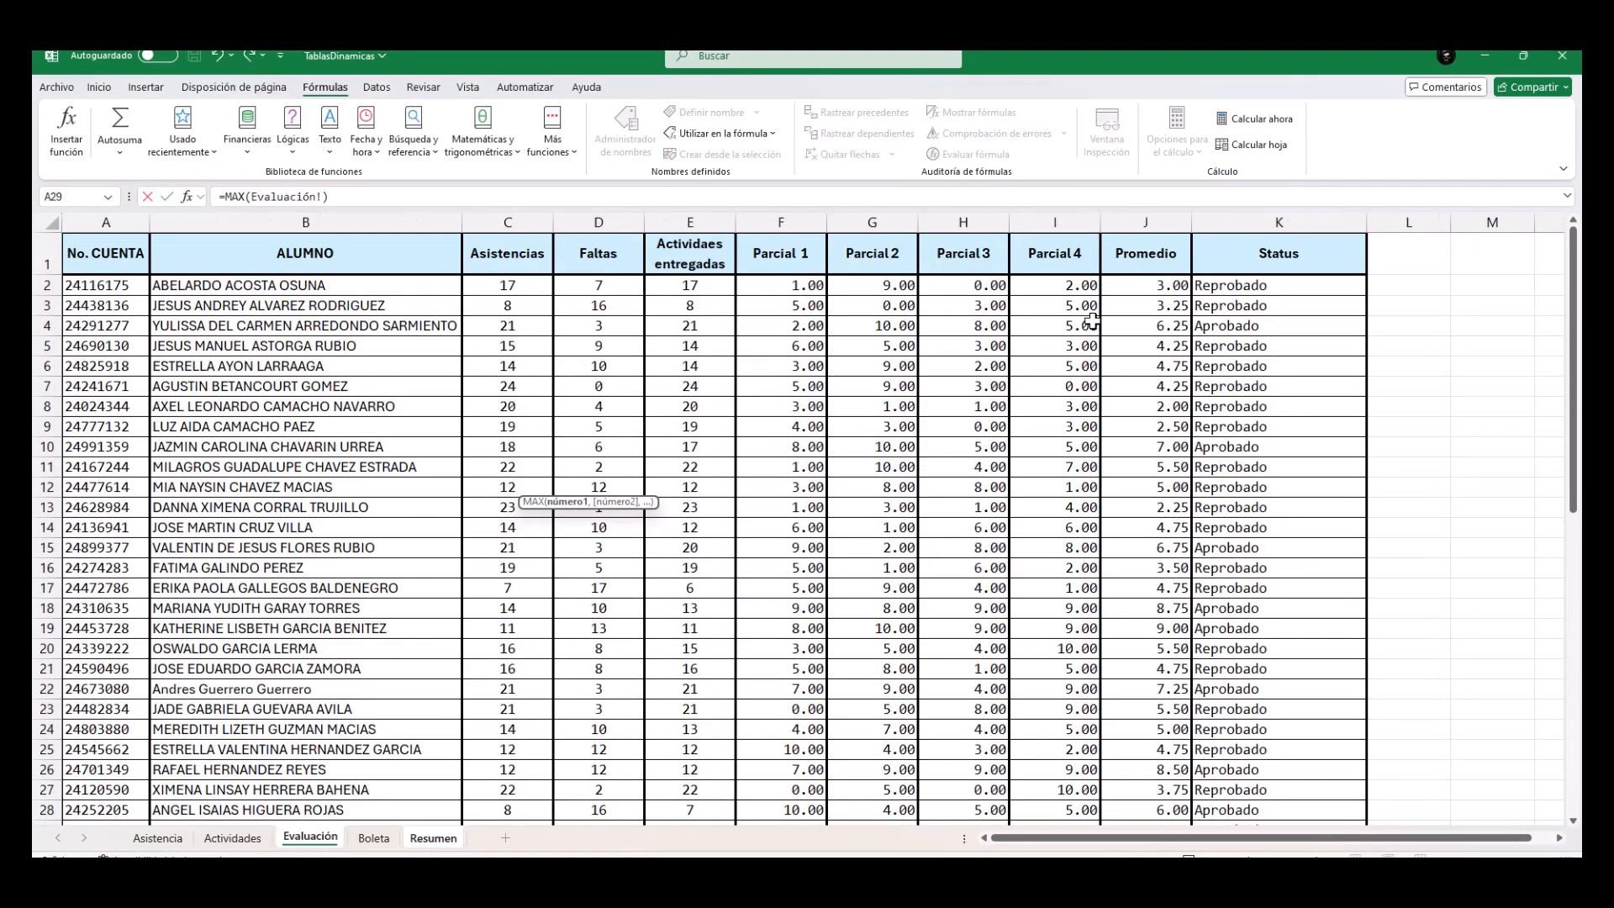
drag(1143, 286, 1136, 787)
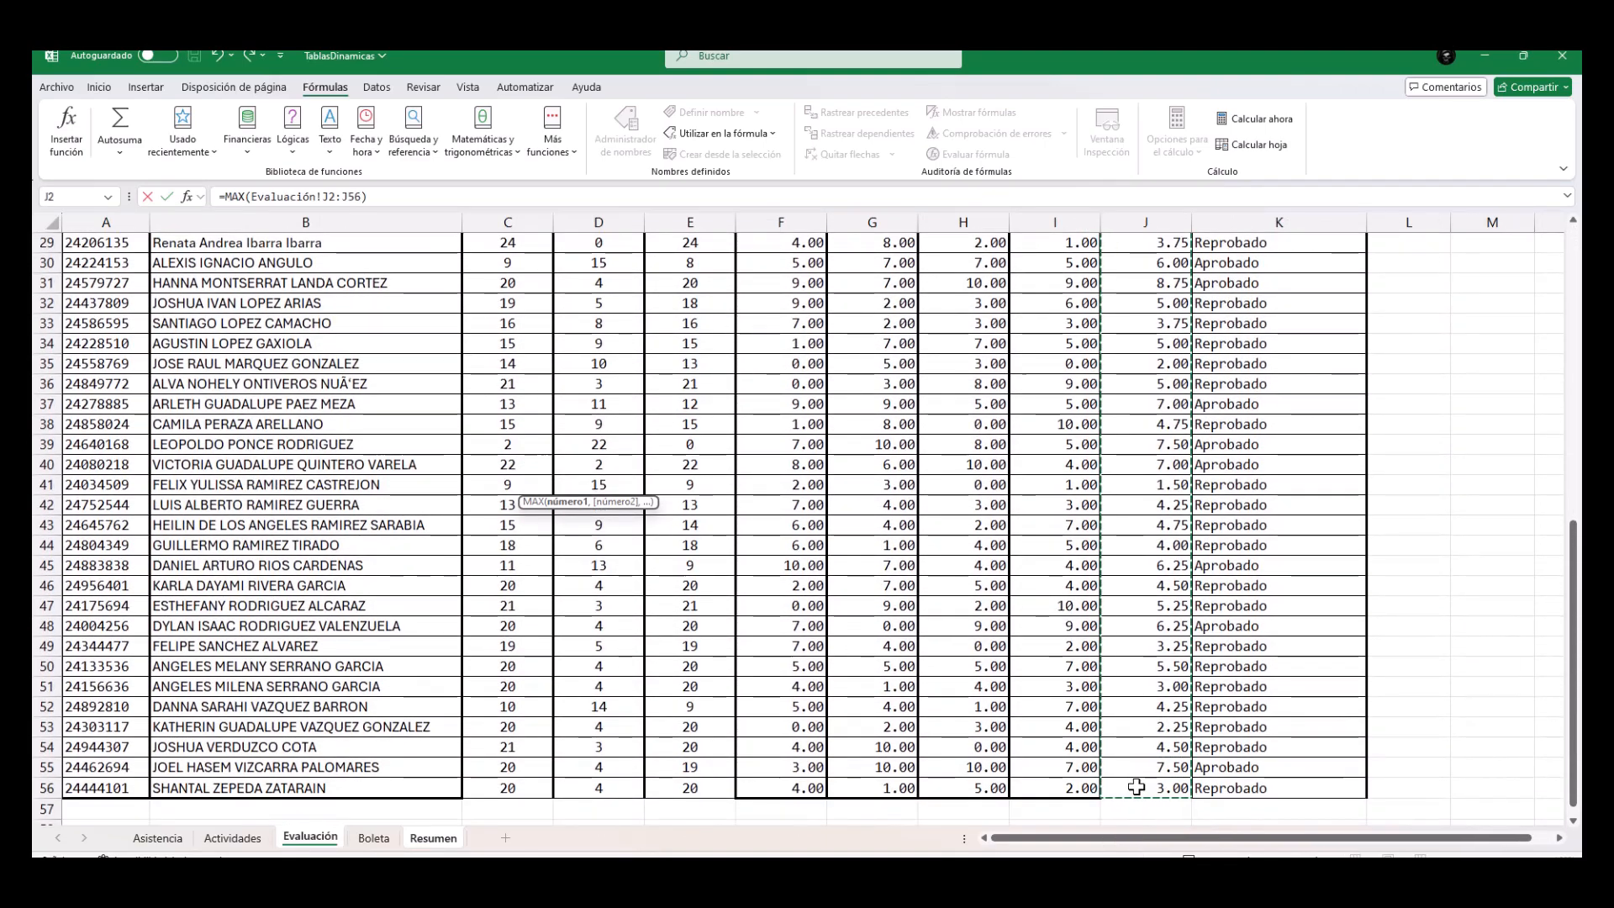
key(Return)
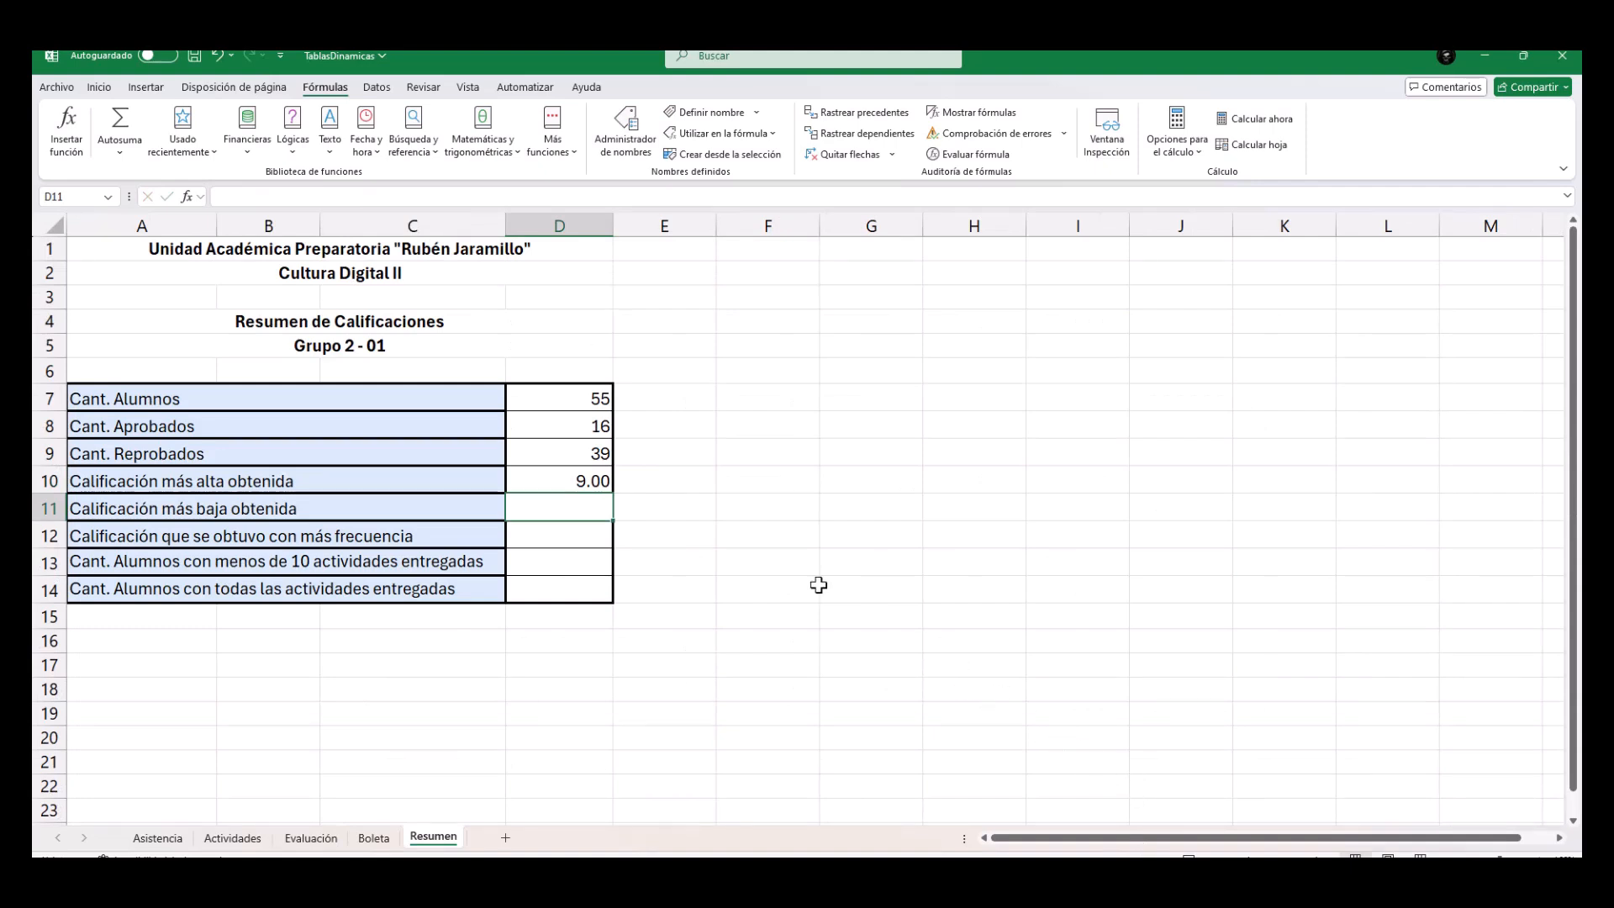
Find the lowest grade in Resumen cell D11 with the MIN function over the Promedio column of Evaluación.
click(119, 152)
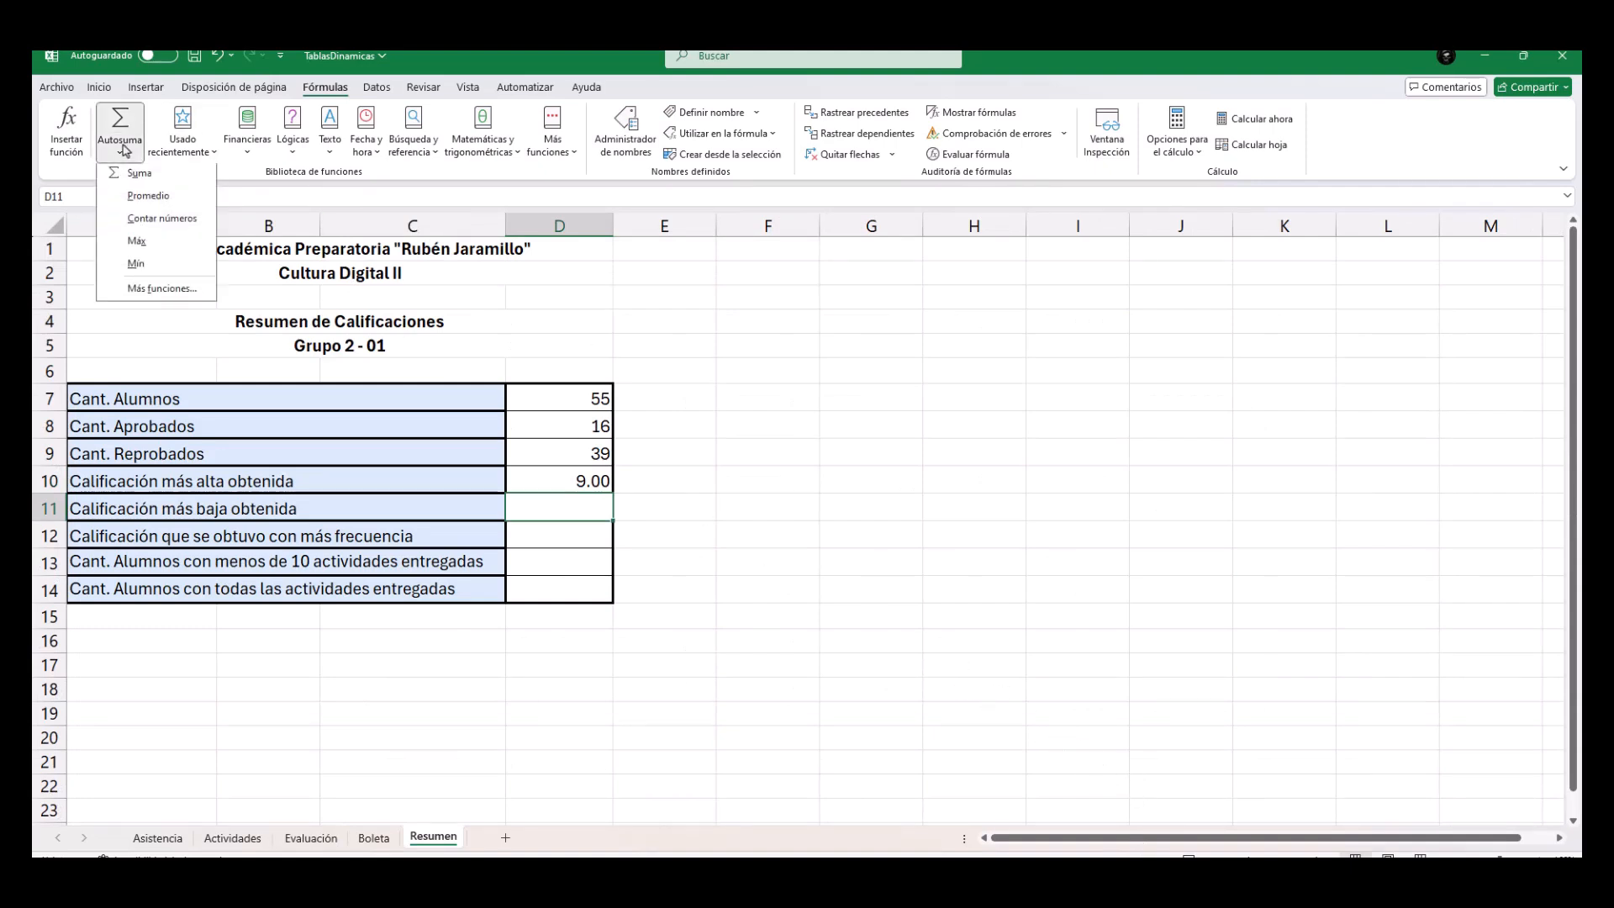
click(137, 267)
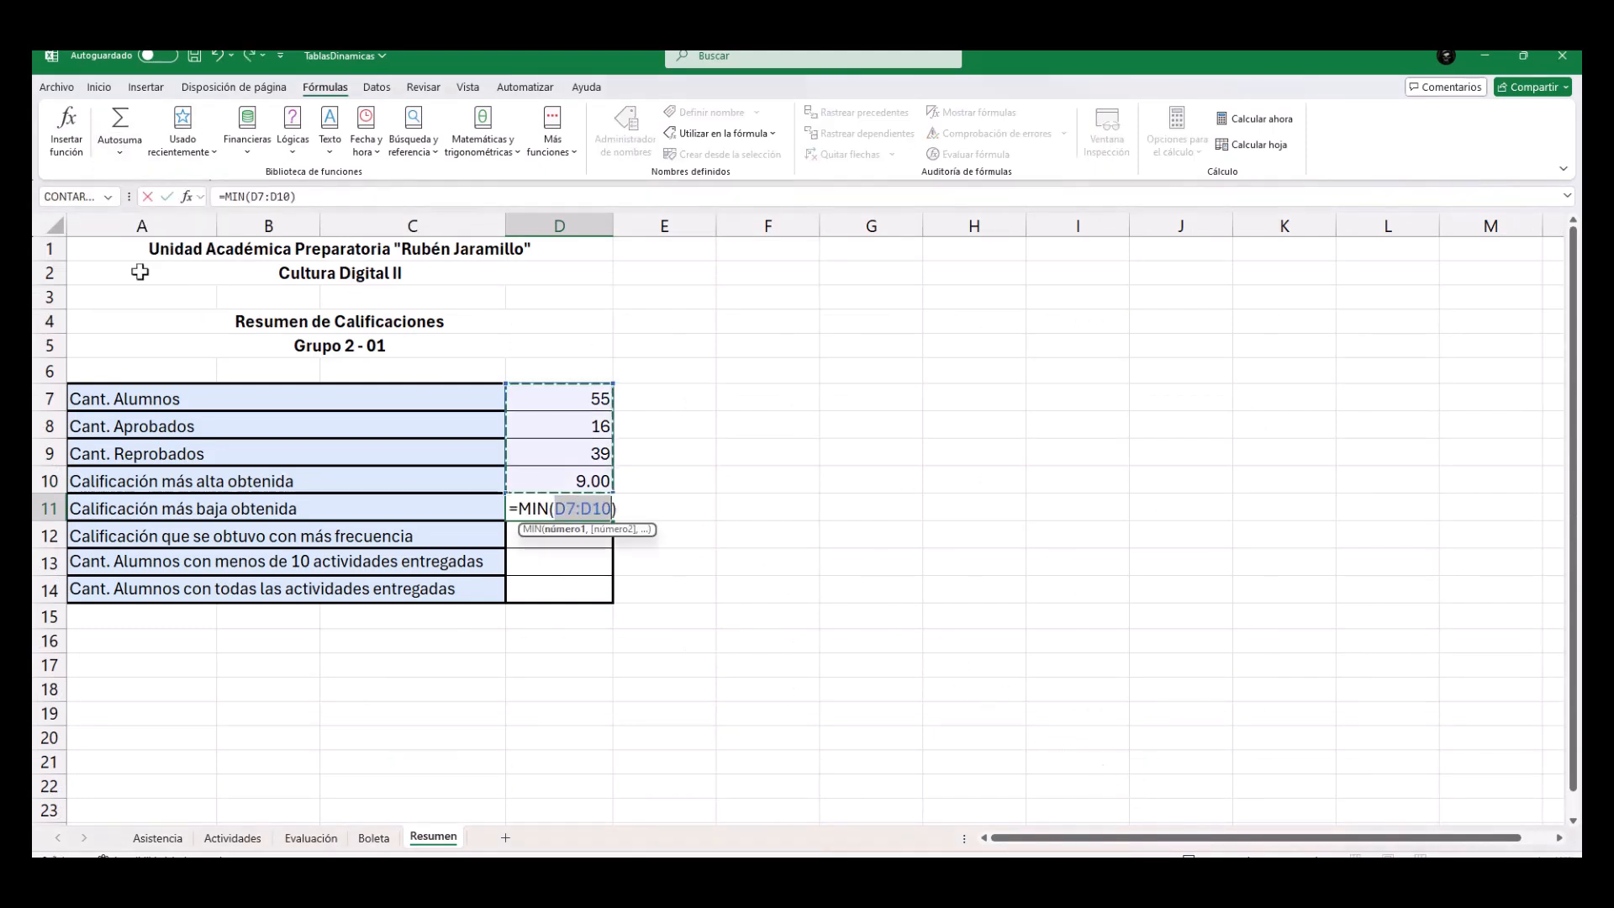
click(329, 846)
scroll(588, 622, up, 9)
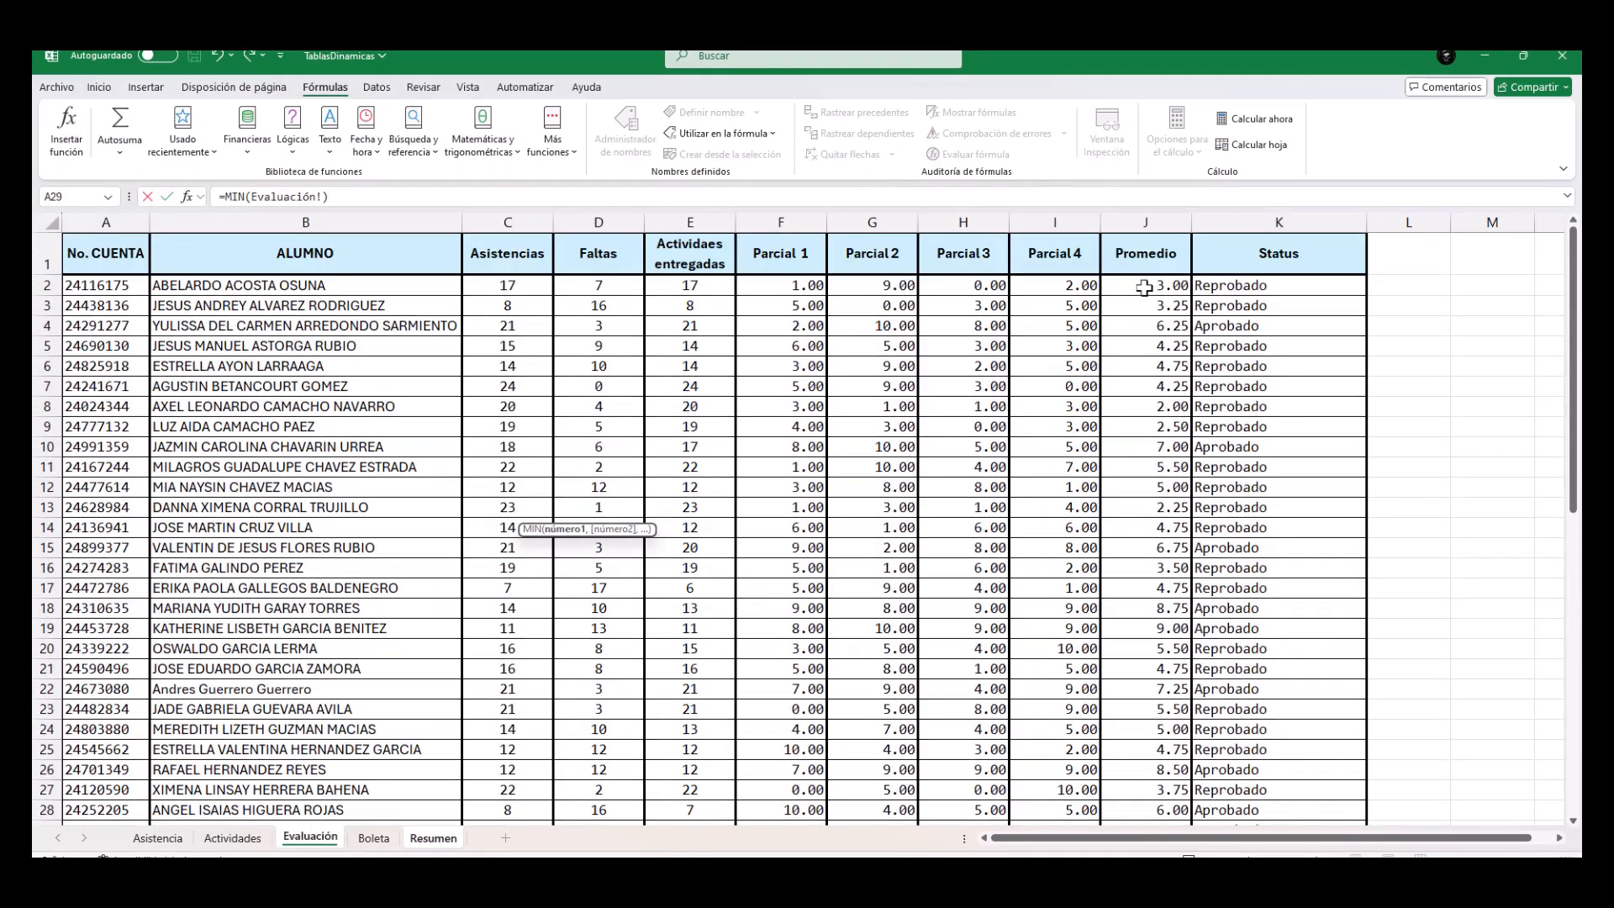
drag(1145, 287, 1157, 770)
key(Return)
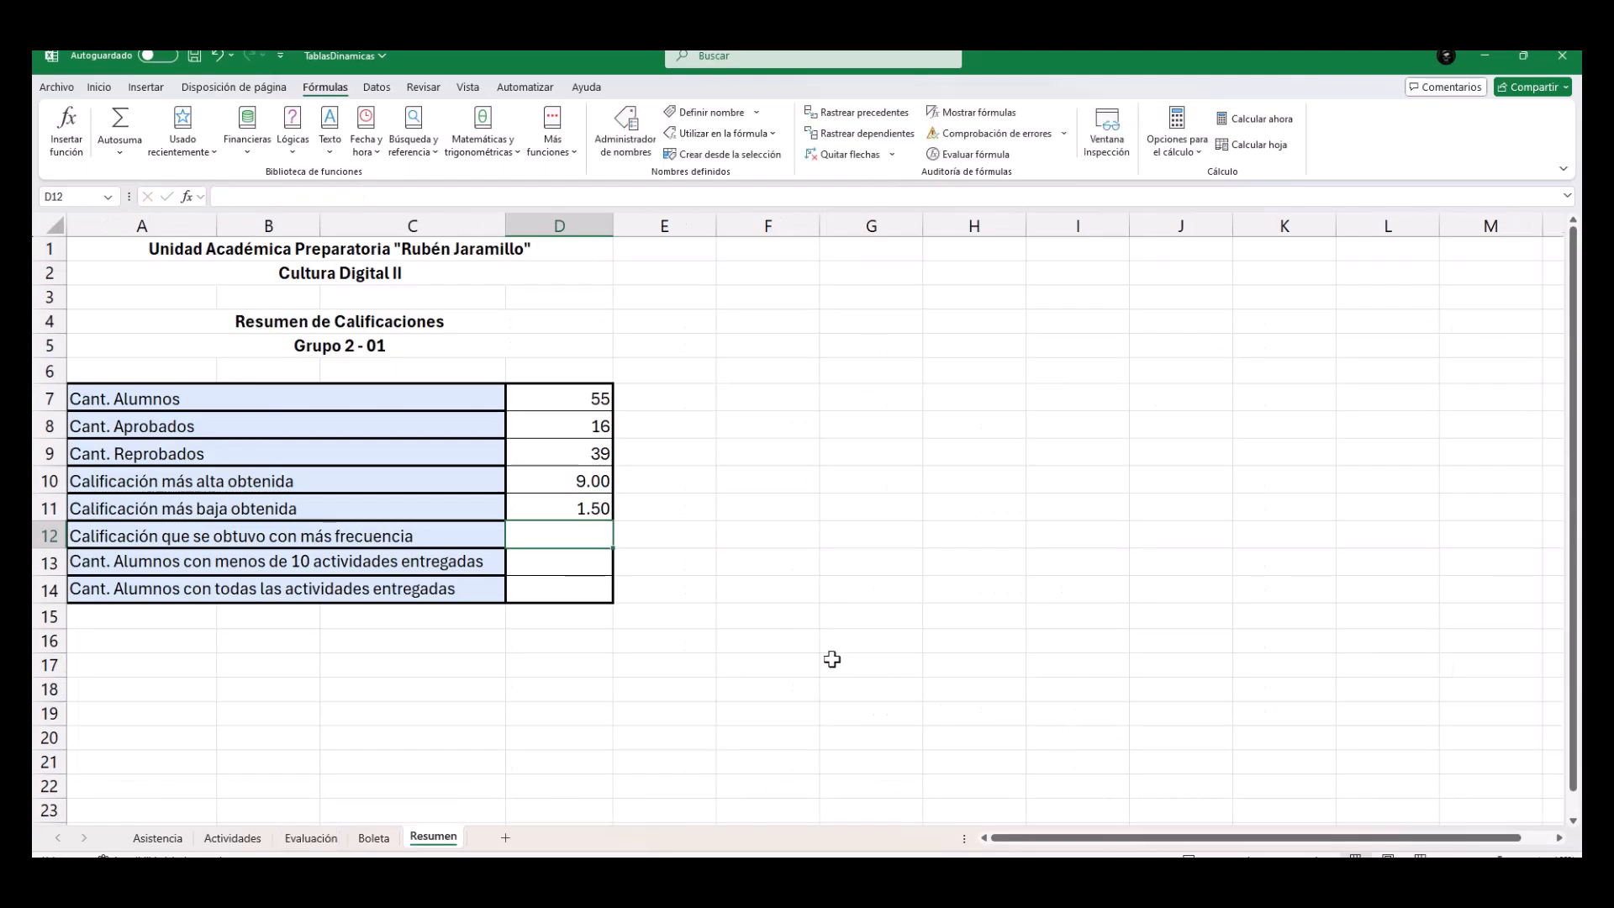
click(547, 561)
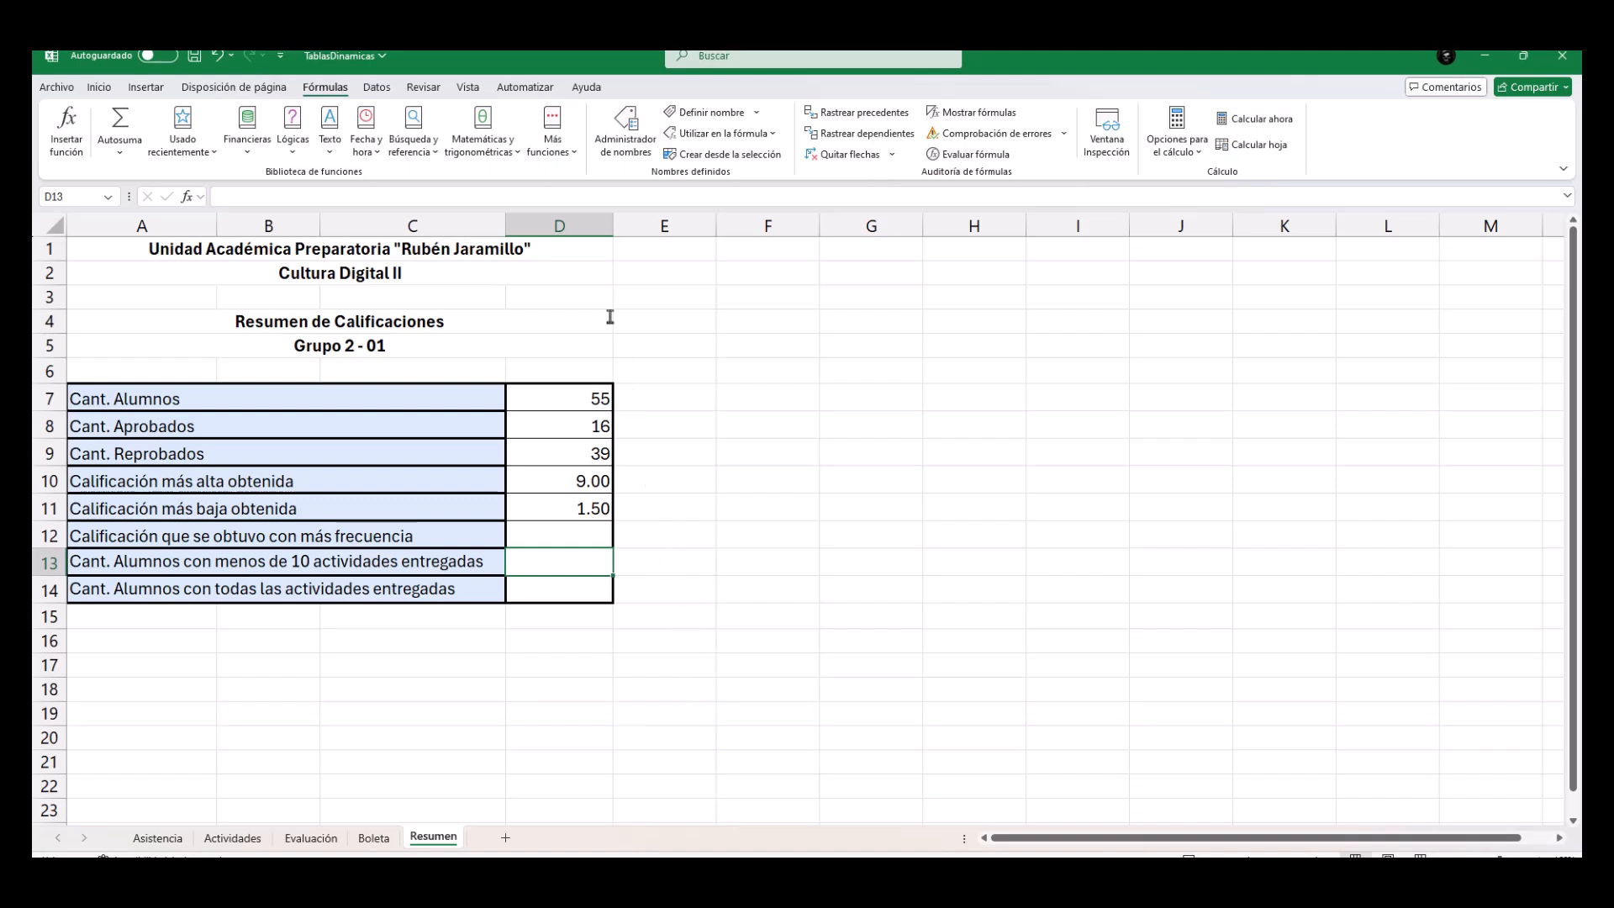
click(555, 139)
click(737, 437)
Review the CONTAR formula in D7 and the criterion of the CONTAR.SI formula in D8.
double_click(578, 397)
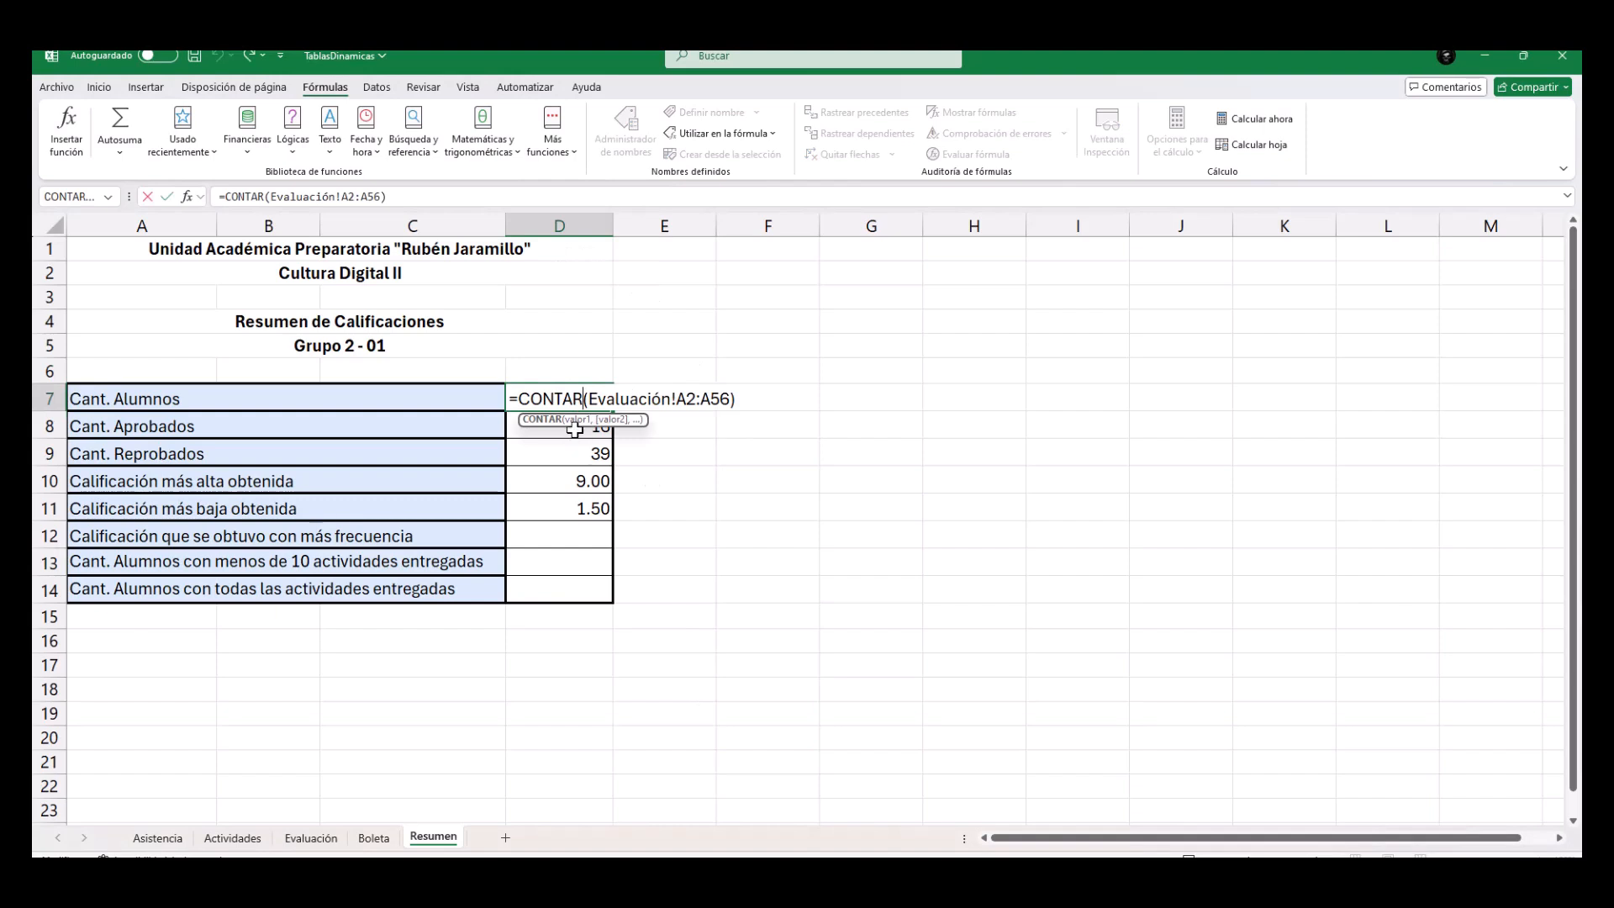
key(Return)
double_click(572, 426)
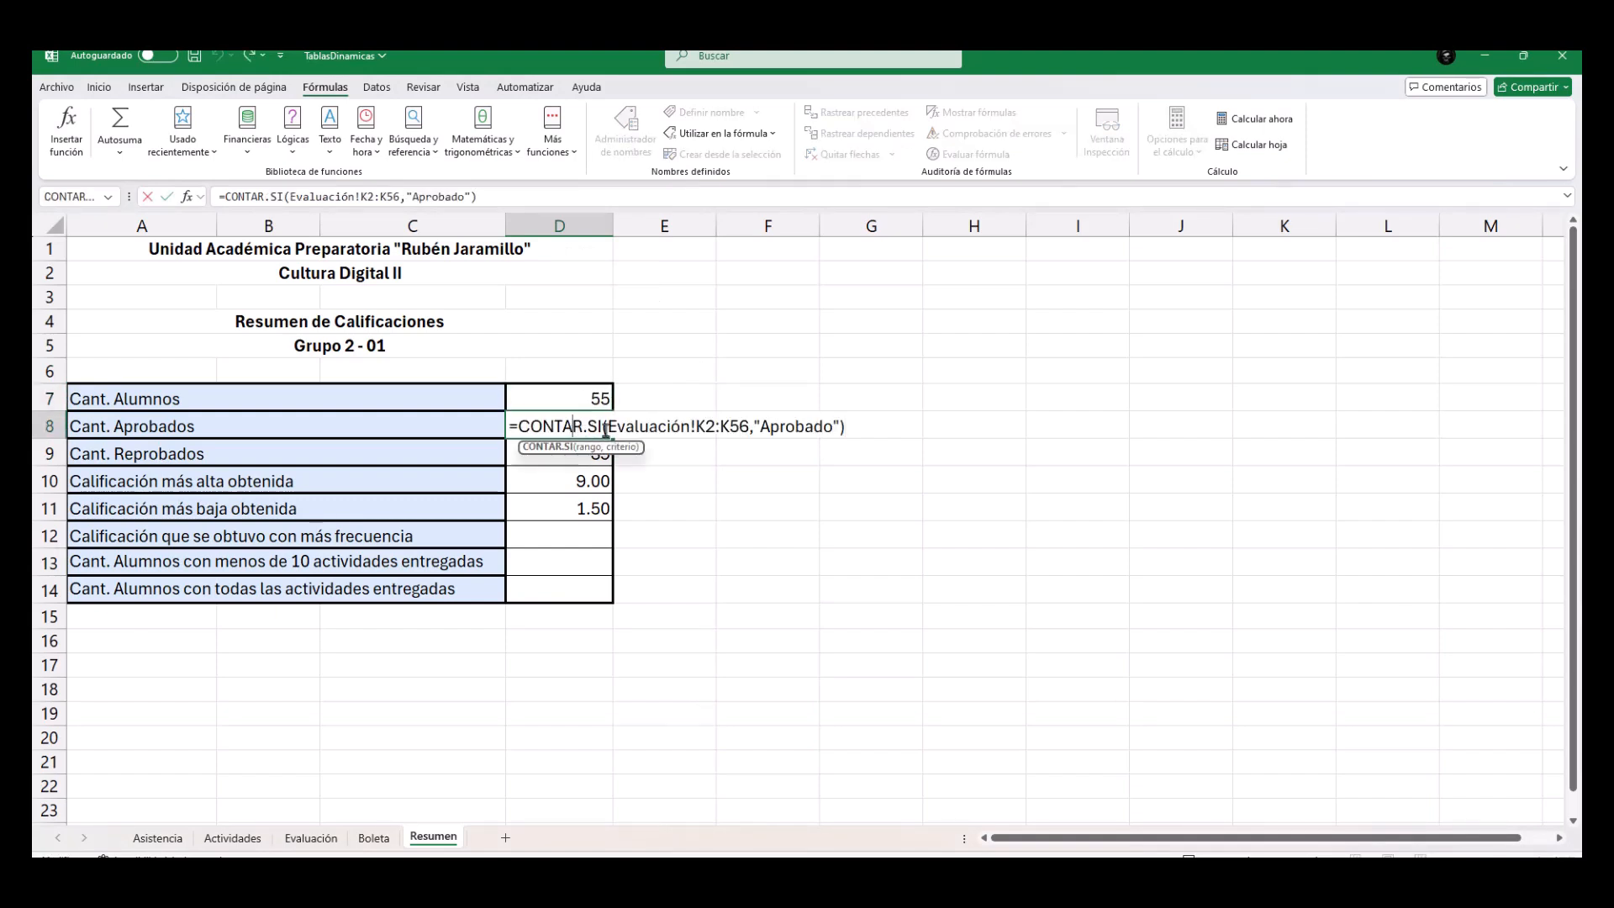
drag(754, 427, 843, 426)
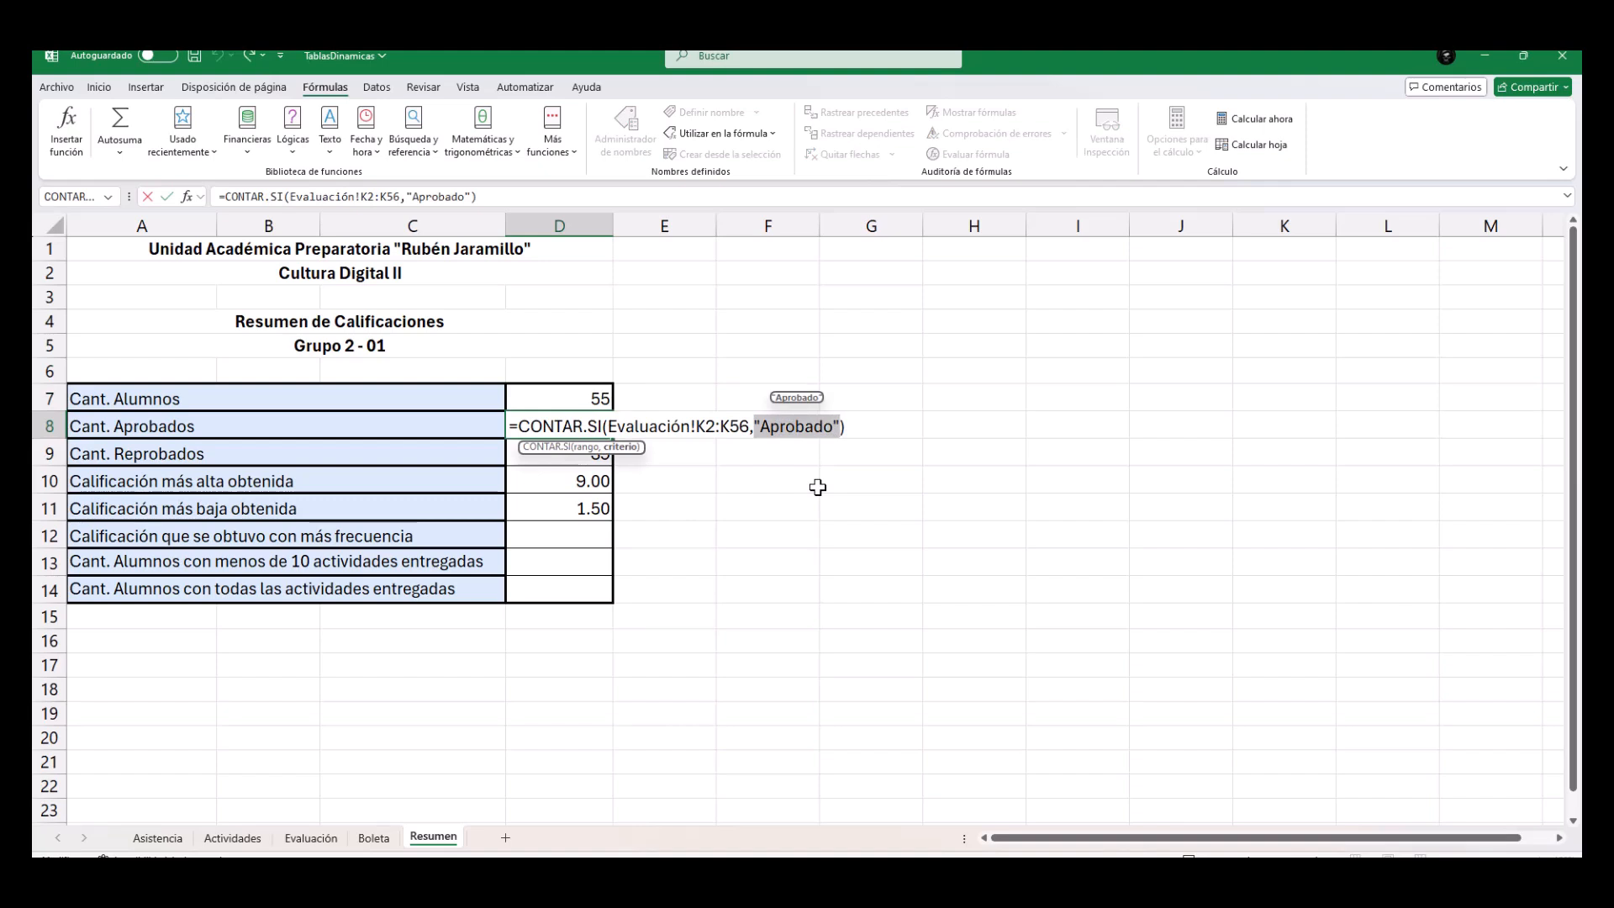
key(Return)
Insert the CONTAR.SI function in Resumen cell D13 and move its arguments dialog clear of the summary table.
click(584, 562)
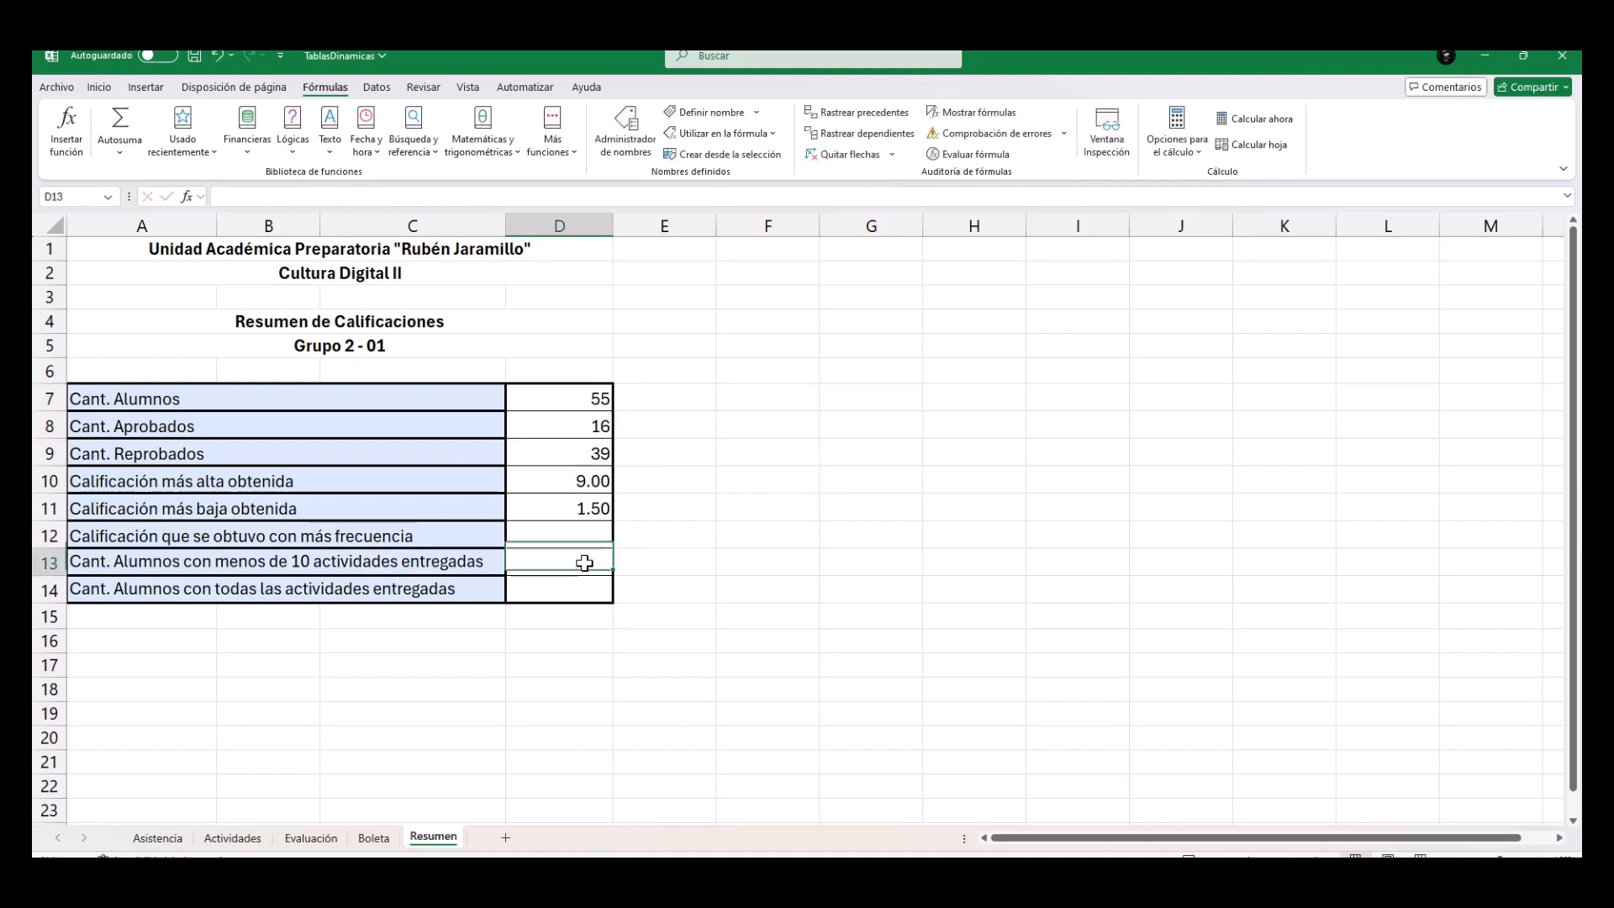
click(555, 148)
mouse_move(568, 179)
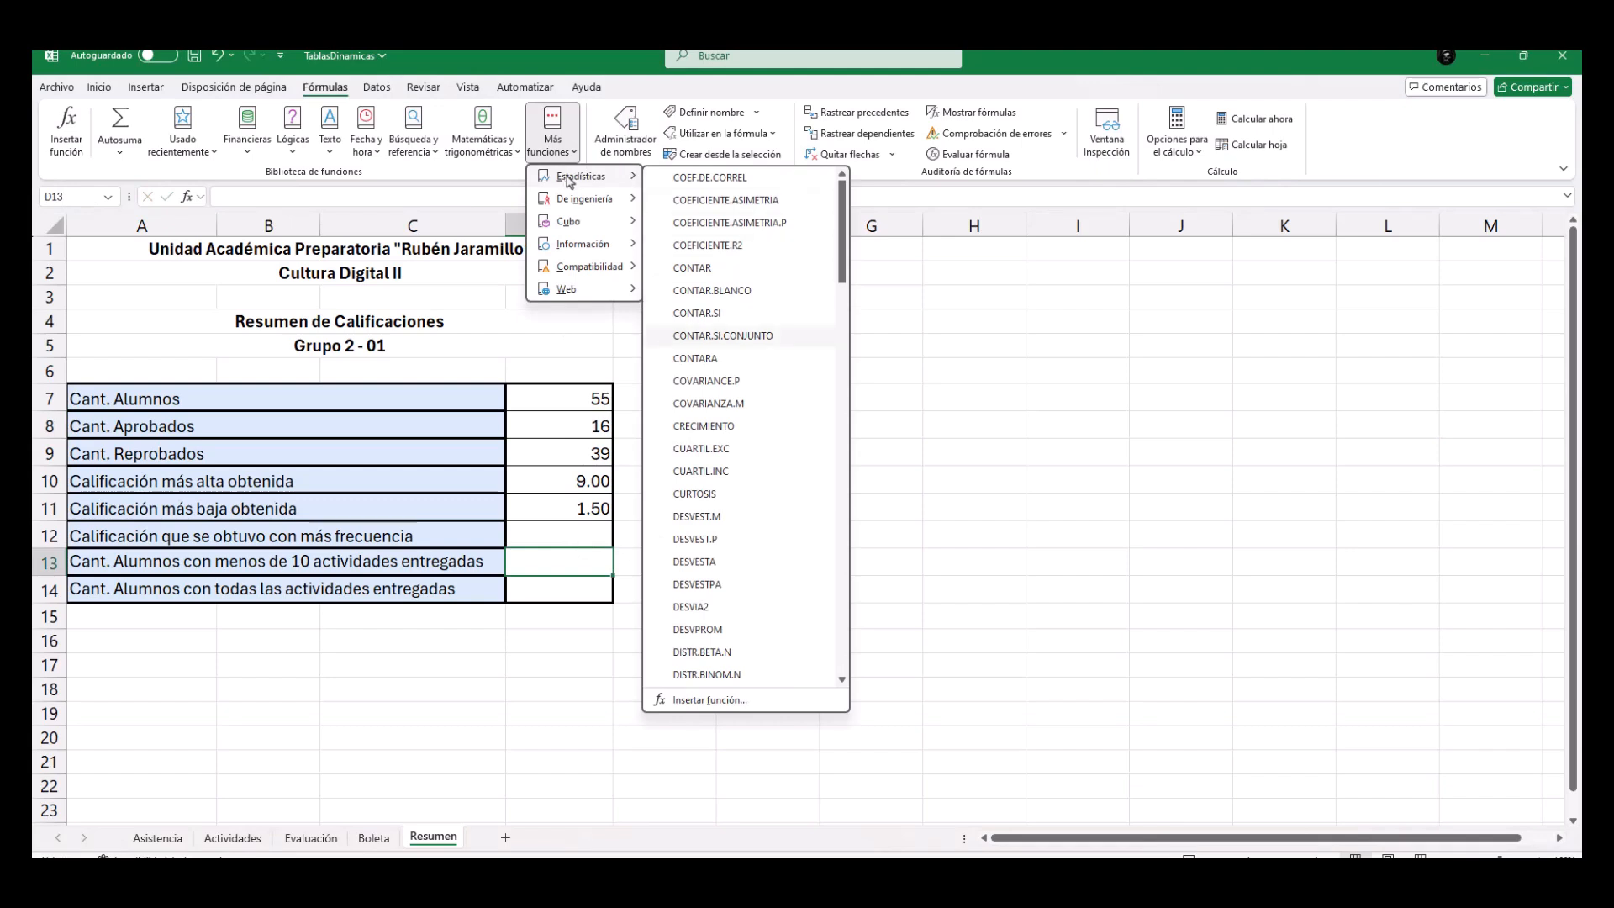
click(697, 313)
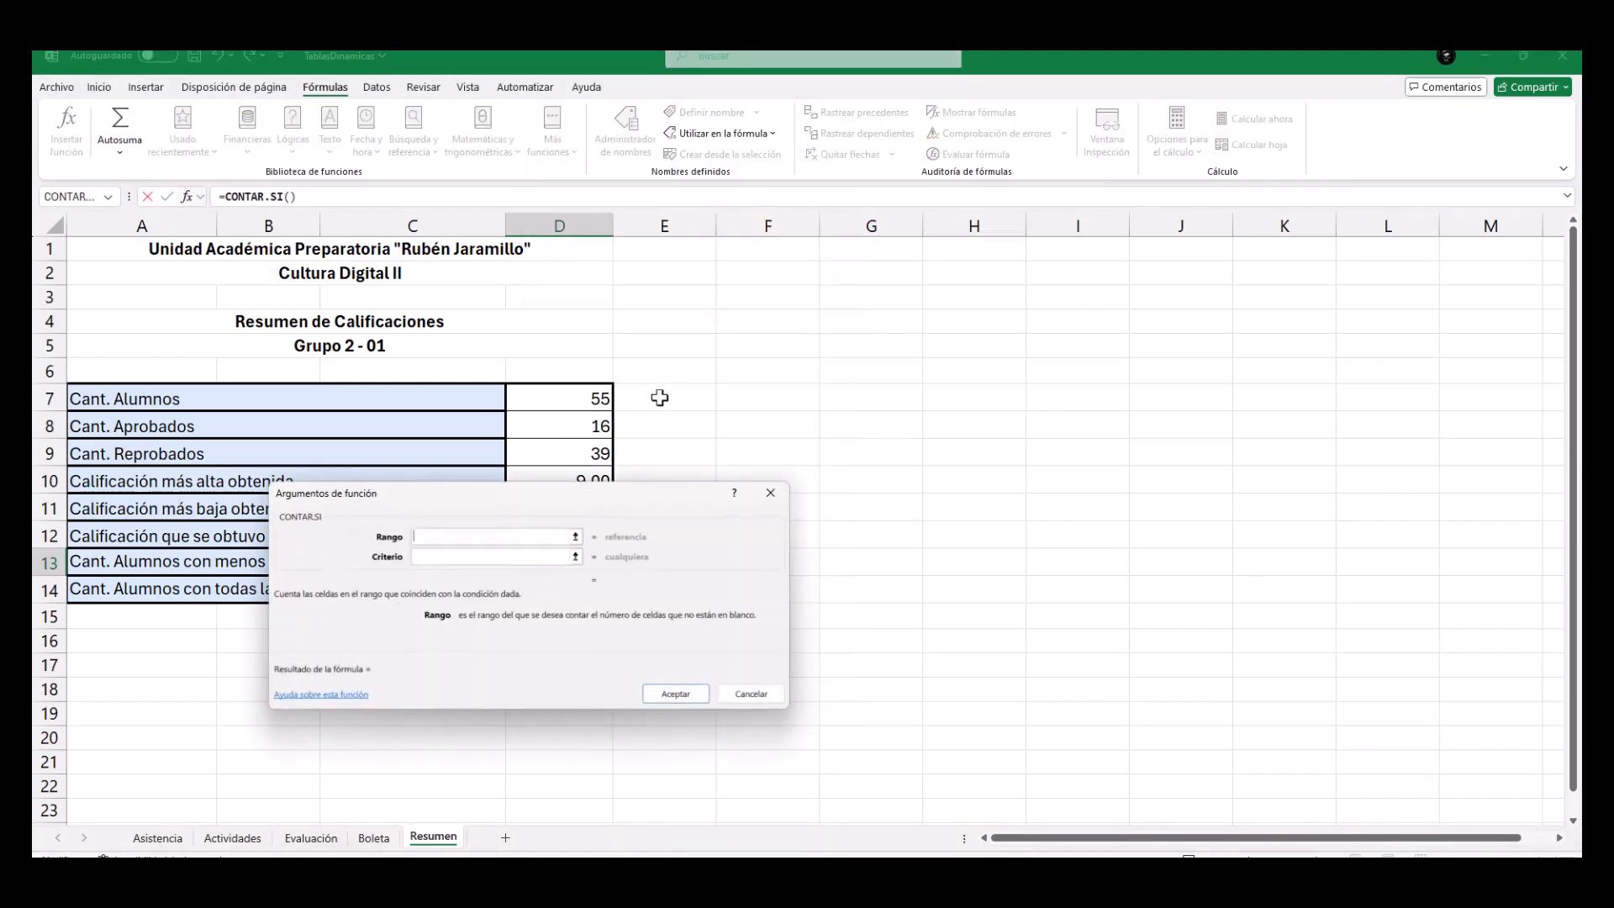
drag(599, 513, 967, 402)
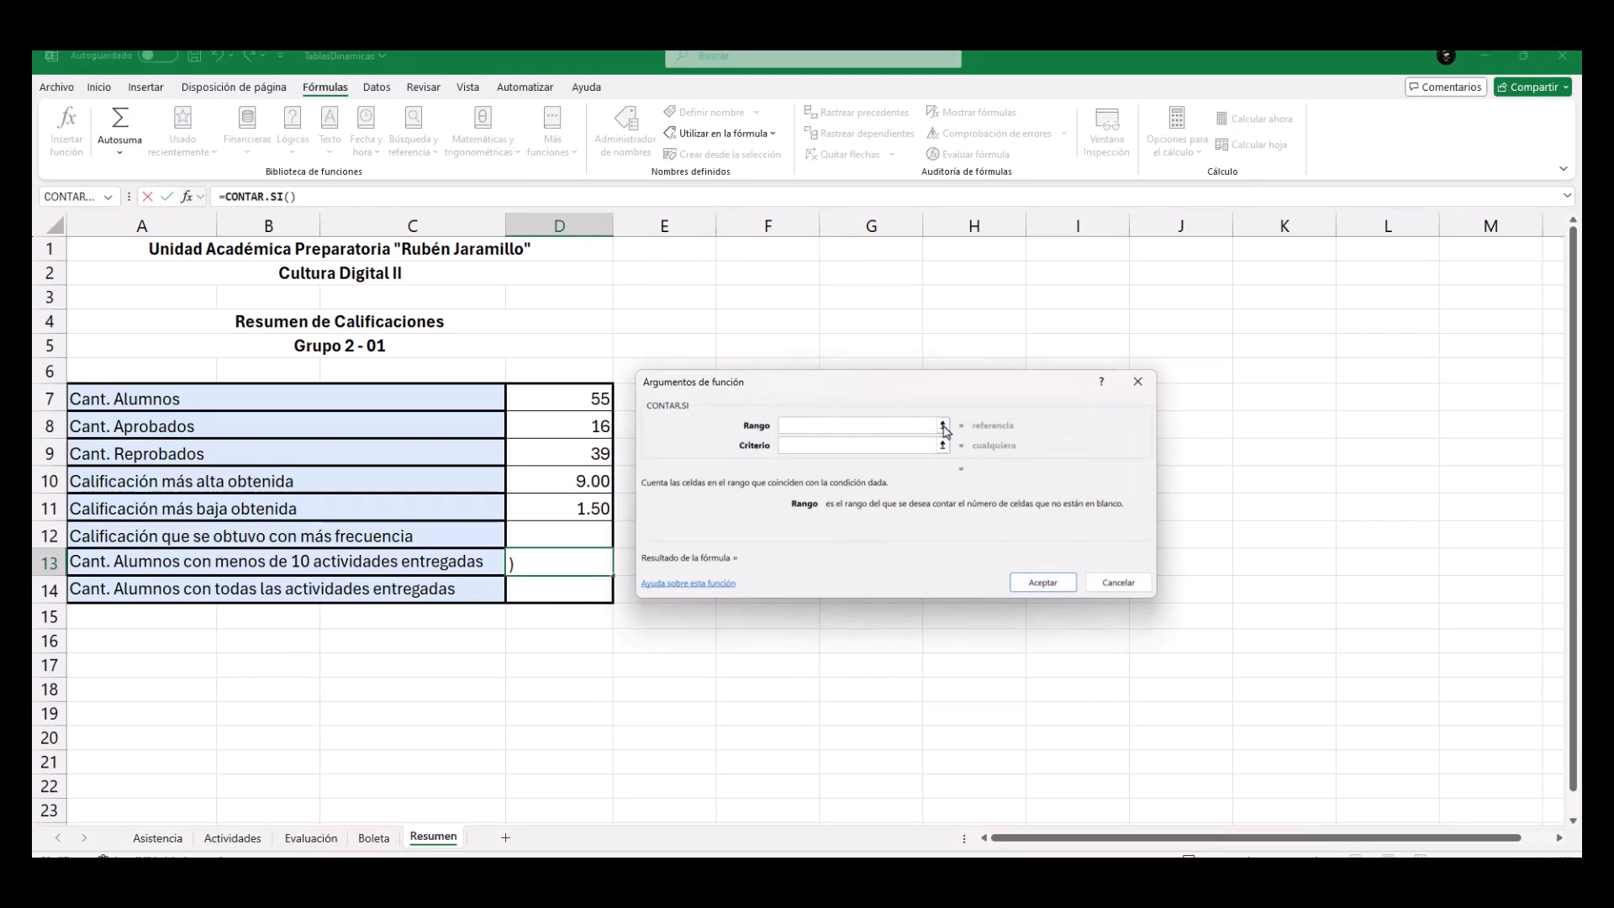
Count the students with fewer than 10 activities using Evaluación!E2:E56 as the Rango and <10 as the Criterio.
click(944, 427)
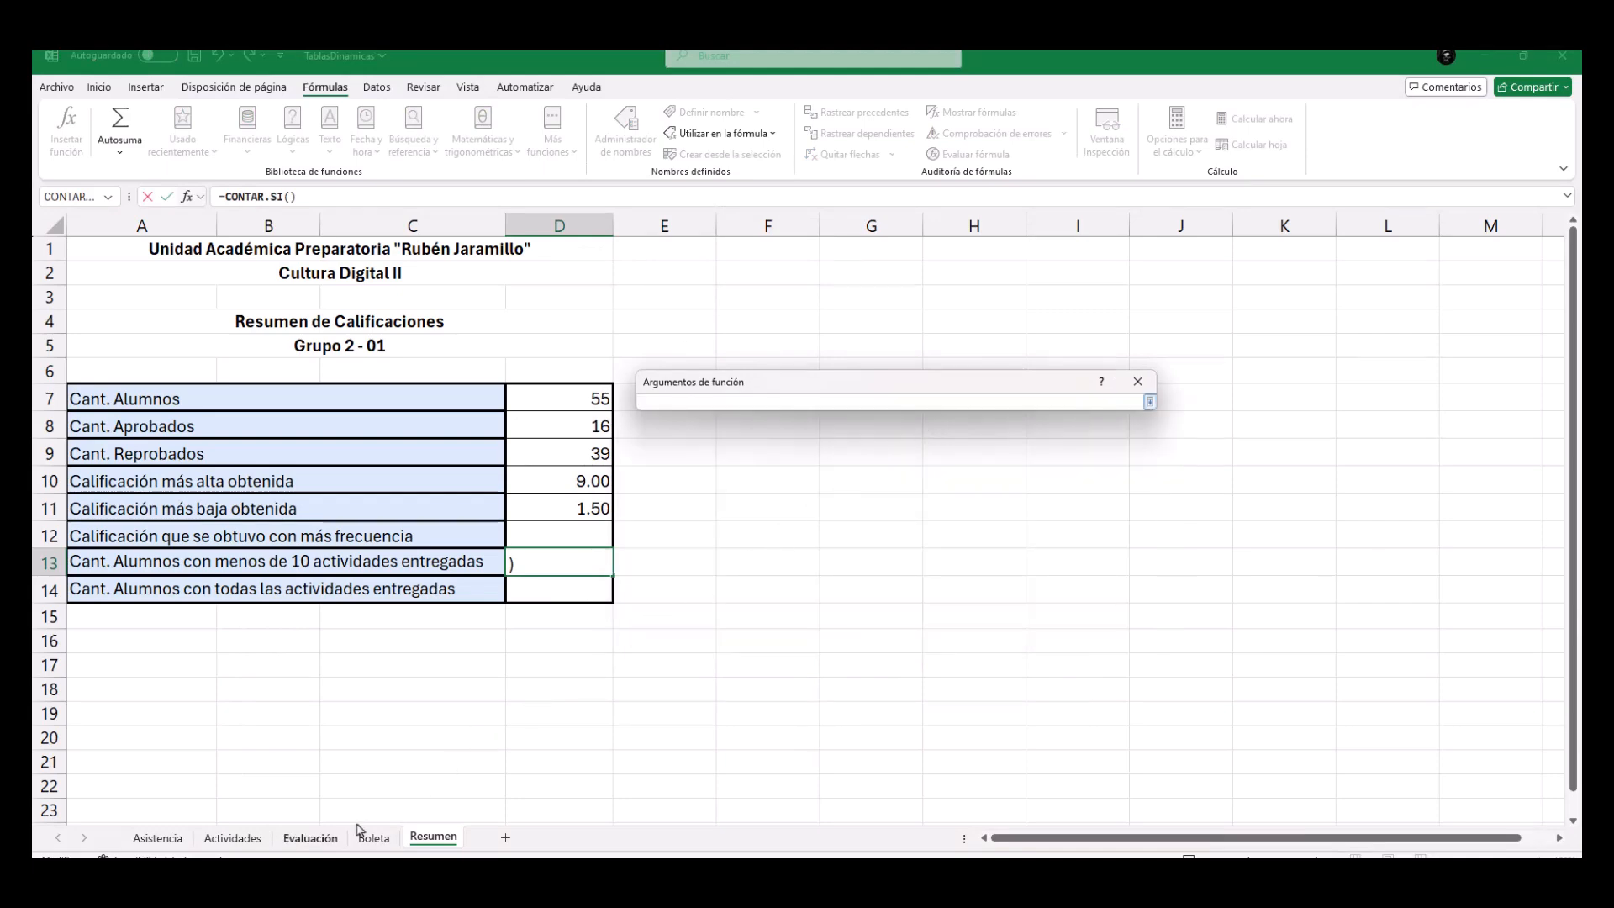
click(328, 840)
scroll(648, 494, up, 10)
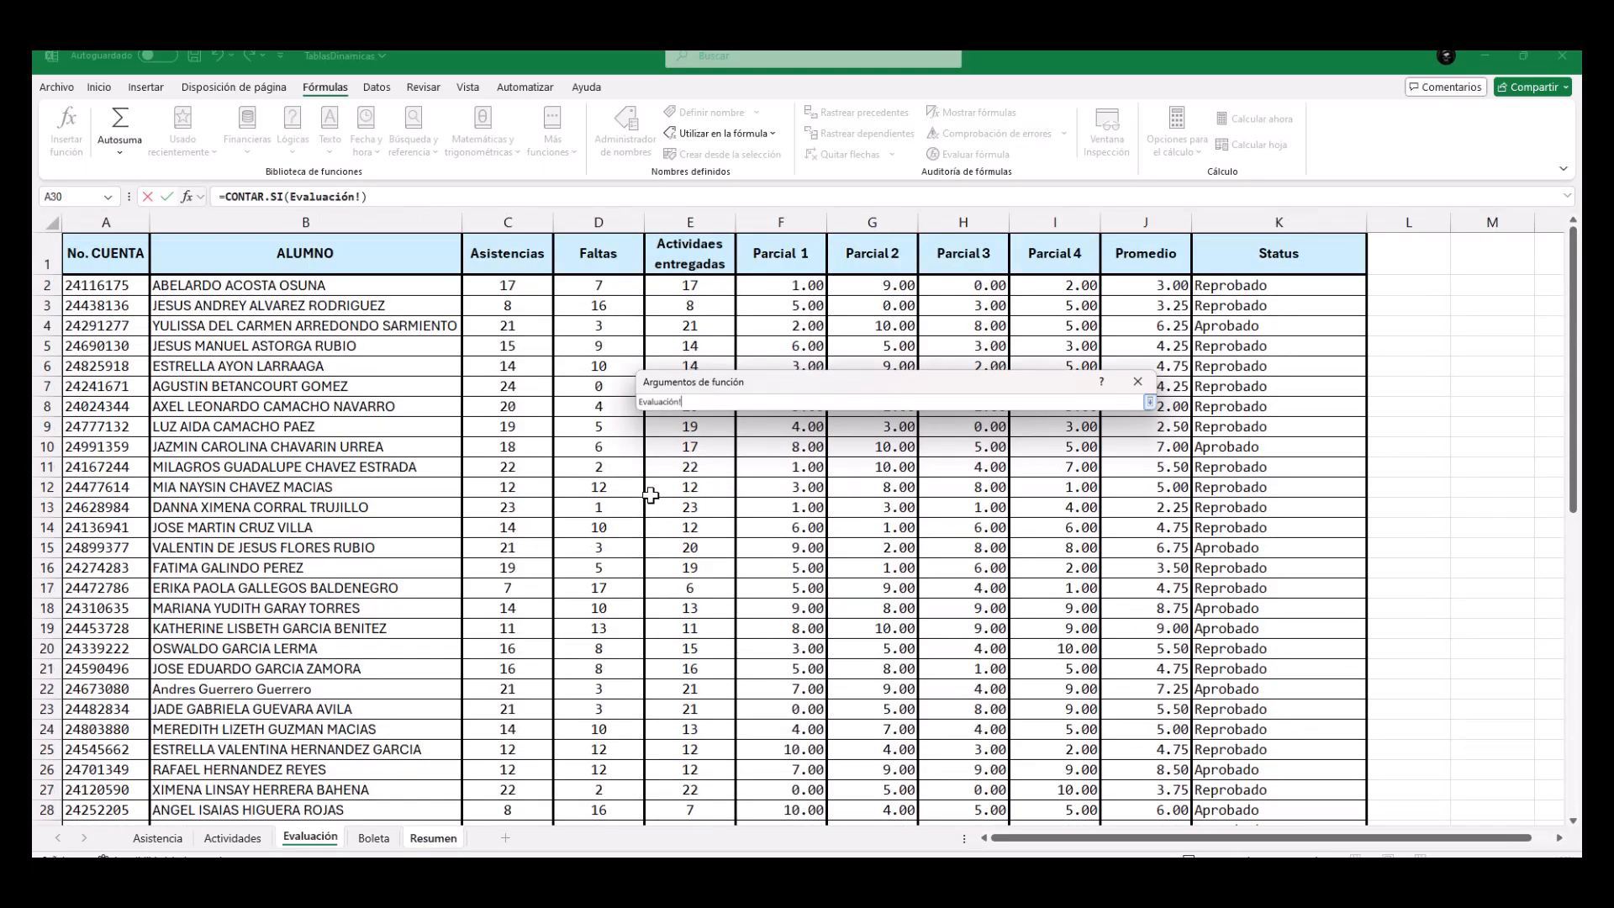
drag(706, 285, 716, 802)
click(1150, 403)
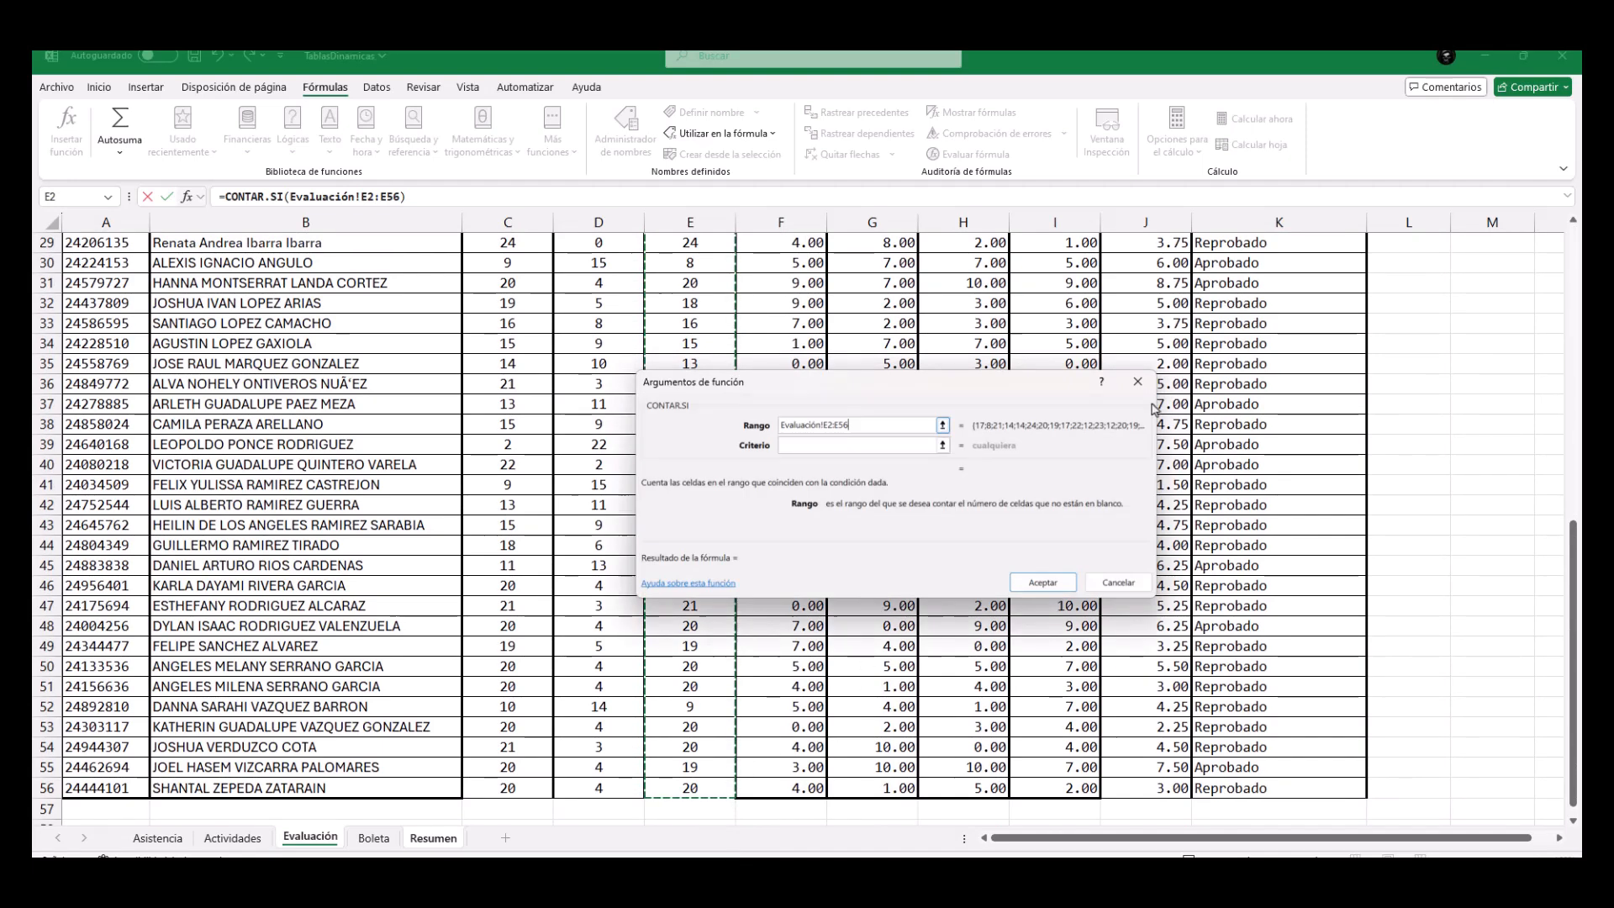
click(854, 452)
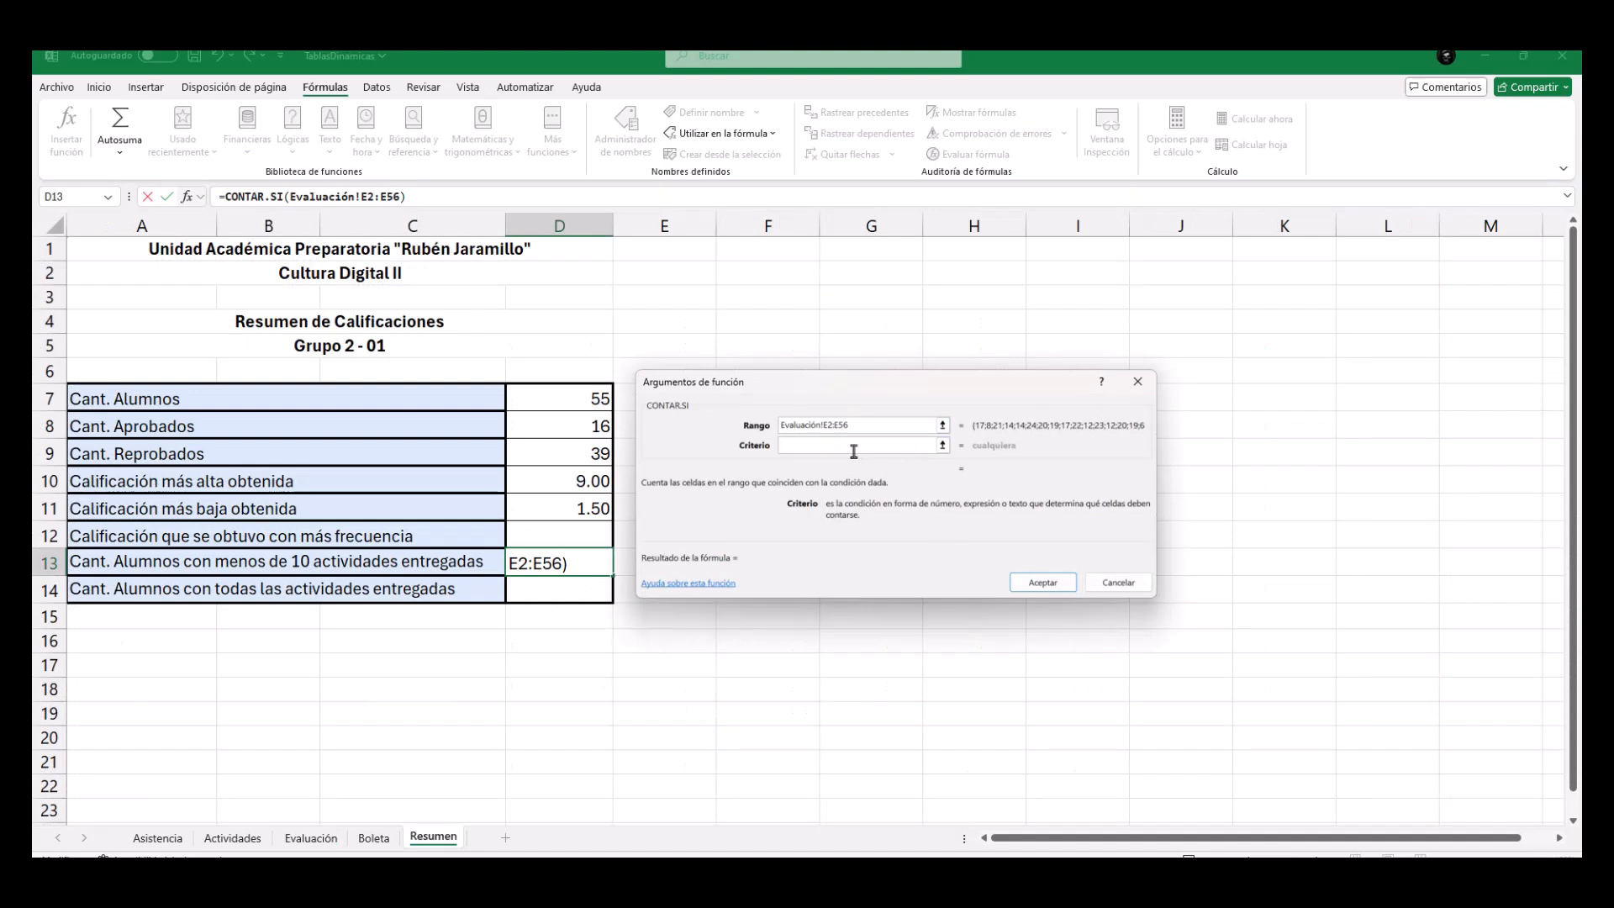
text(<10)
click(1051, 586)
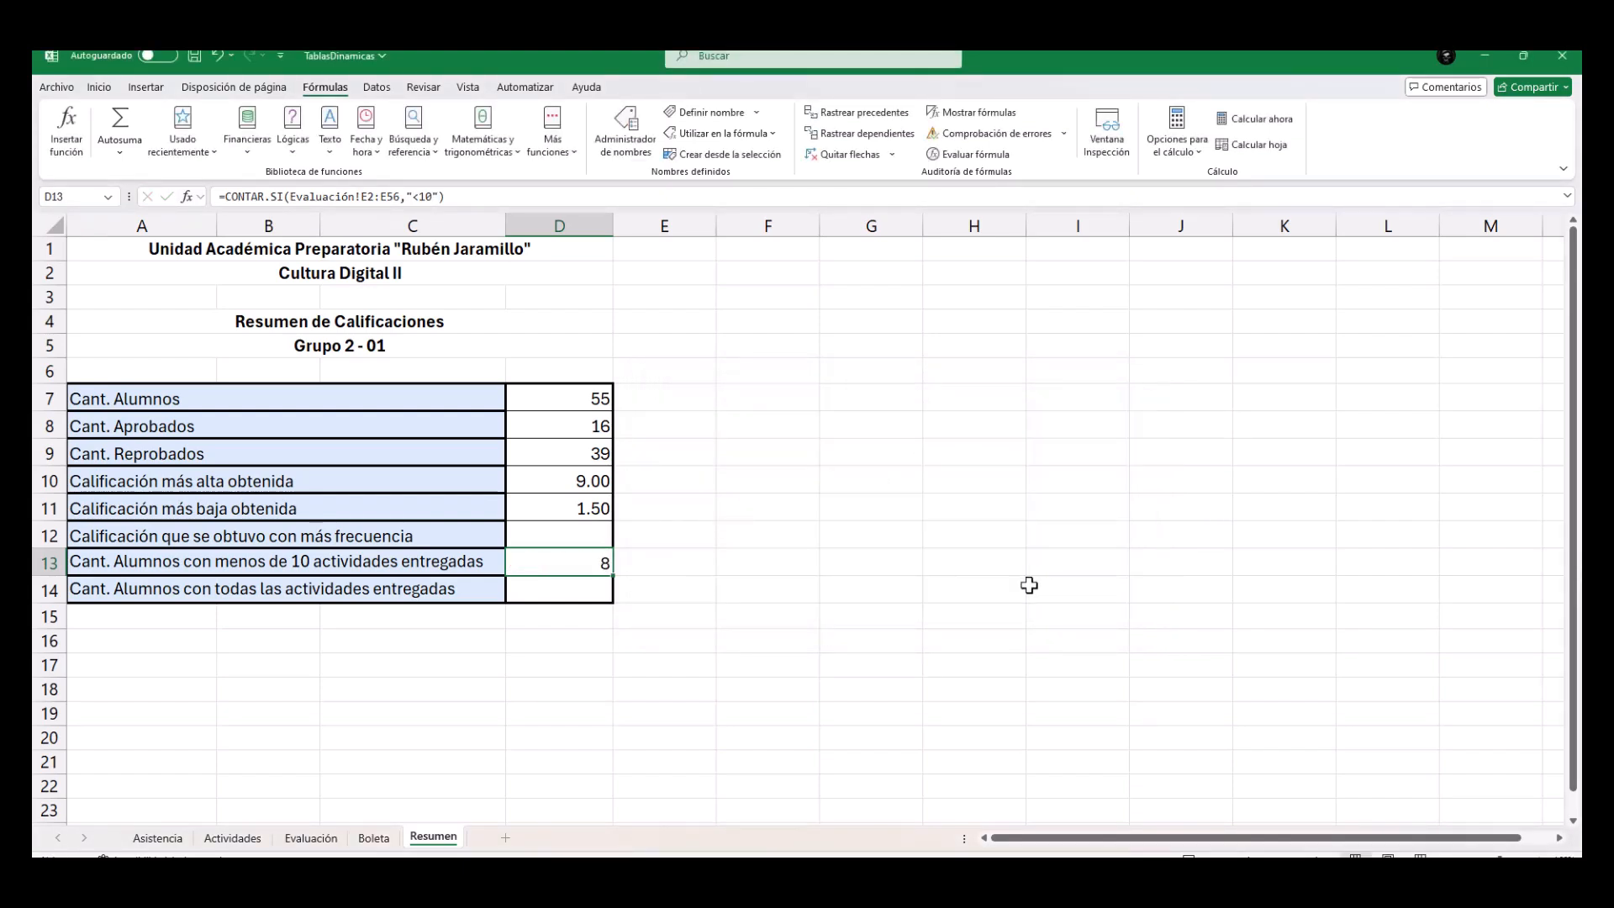
Find the most frequent grade in Resumen cell D12 with the MODA function over Evaluación!J2:J56.
click(573, 592)
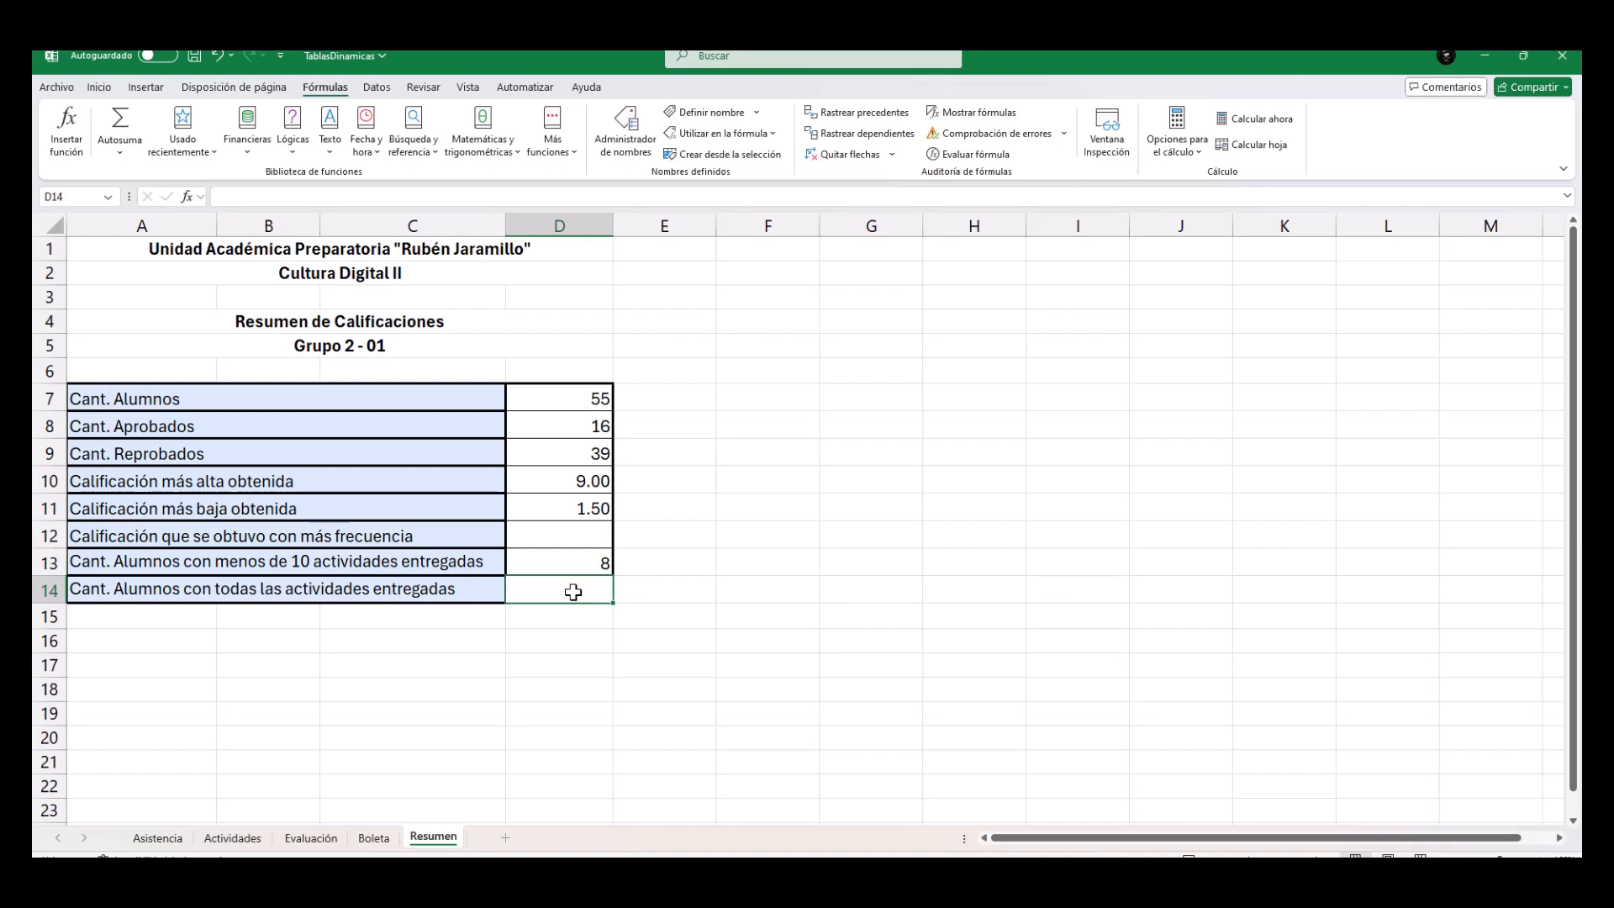
click(542, 536)
text(=)
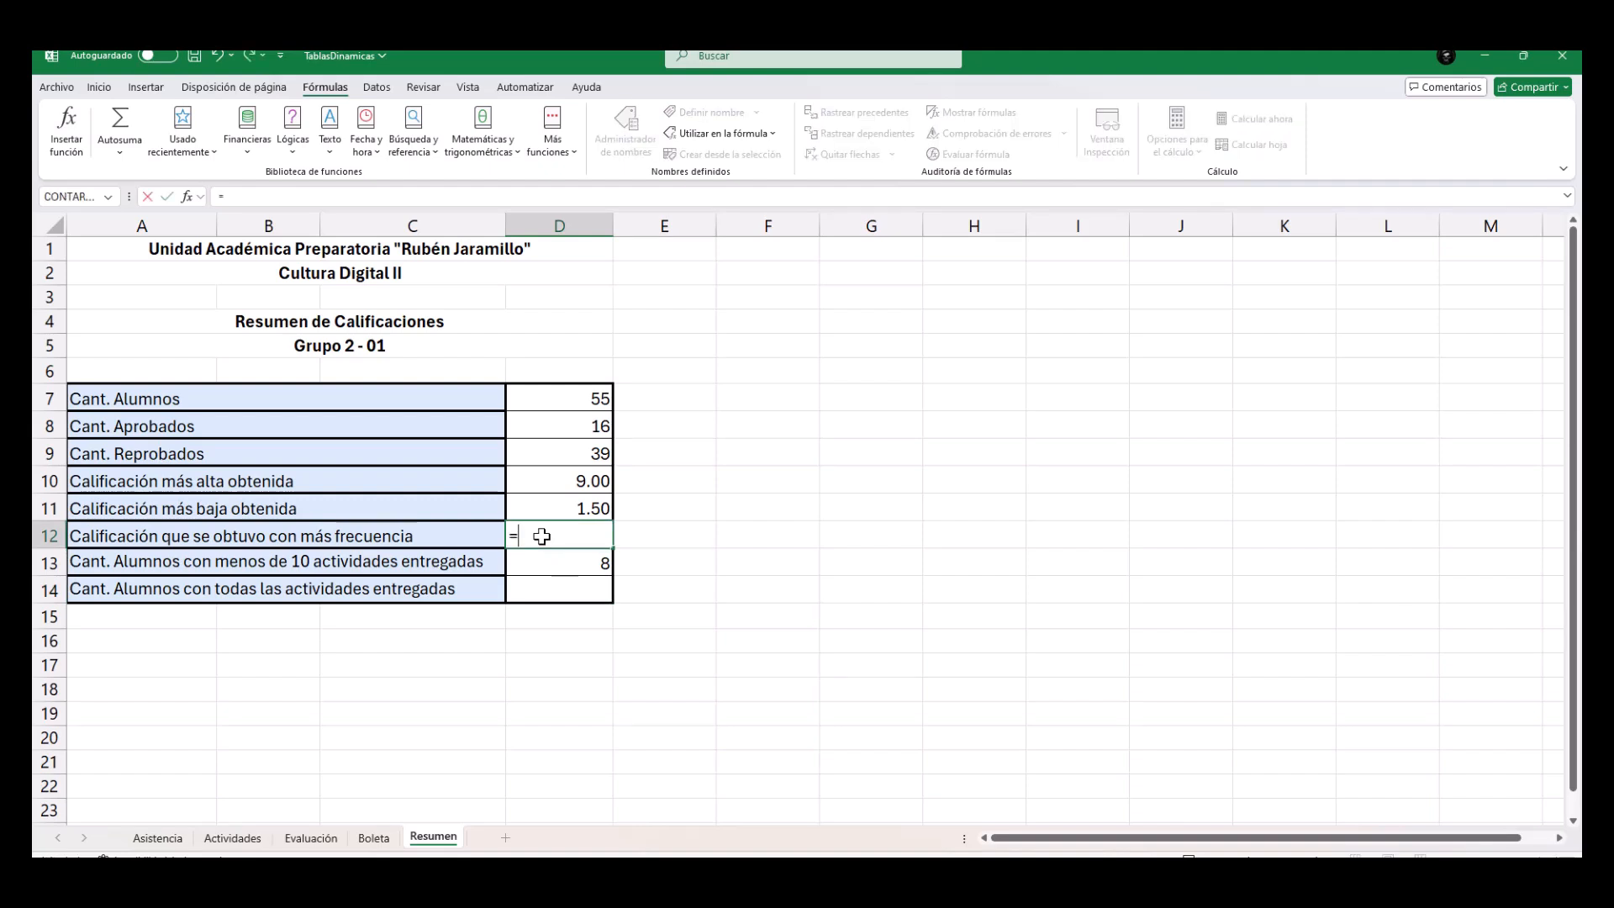
text(MODA()
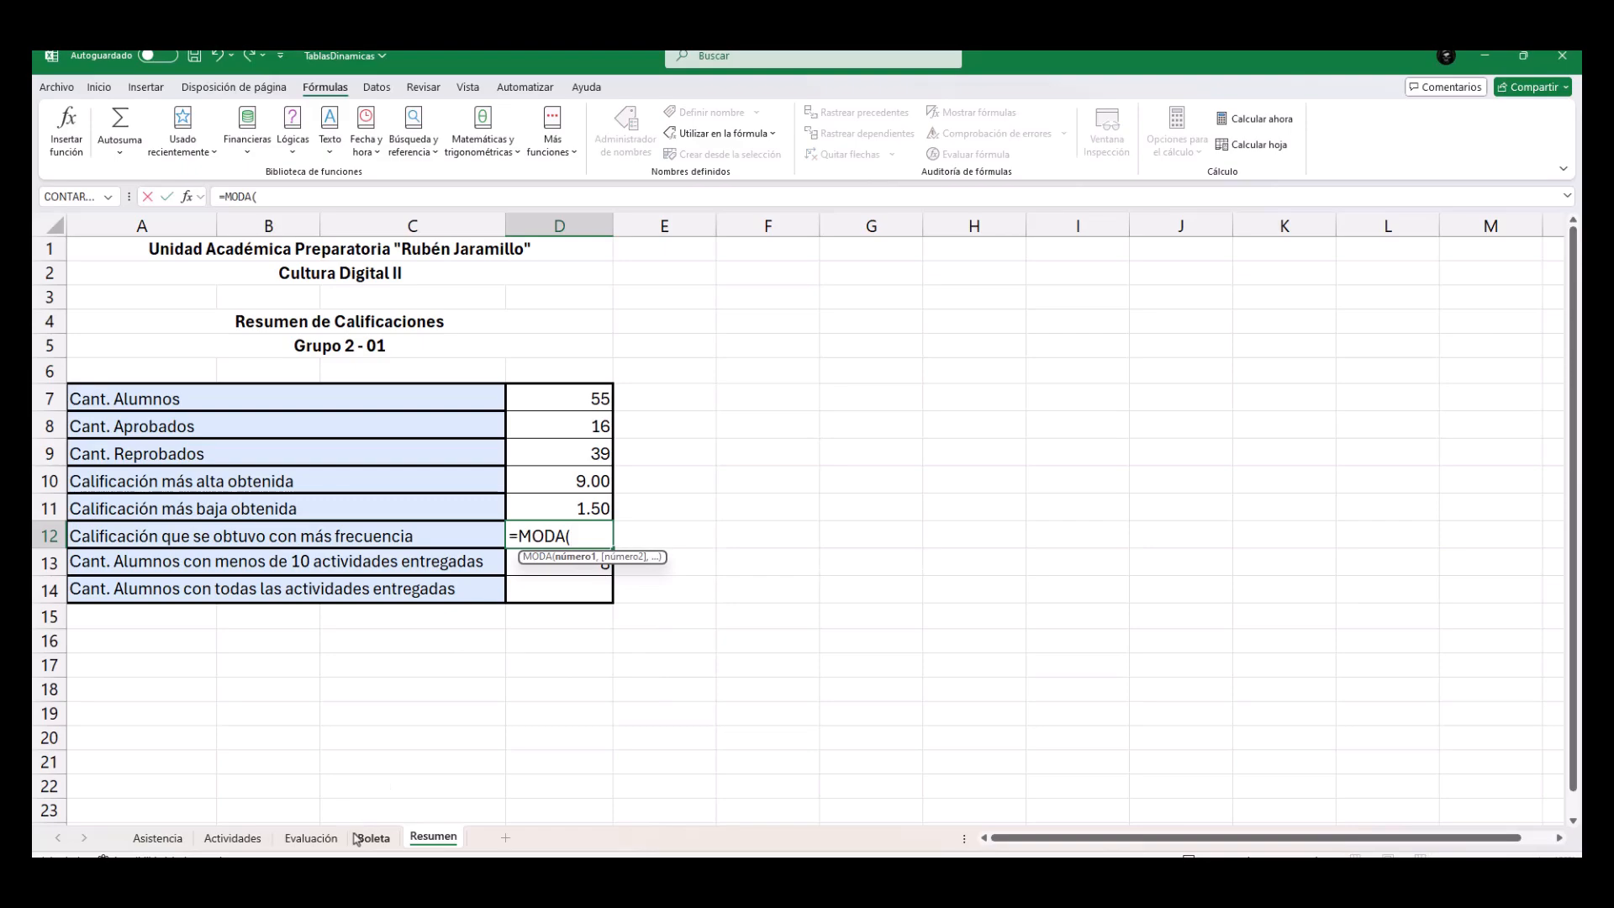
click(313, 839)
scroll(1061, 505, up, 9)
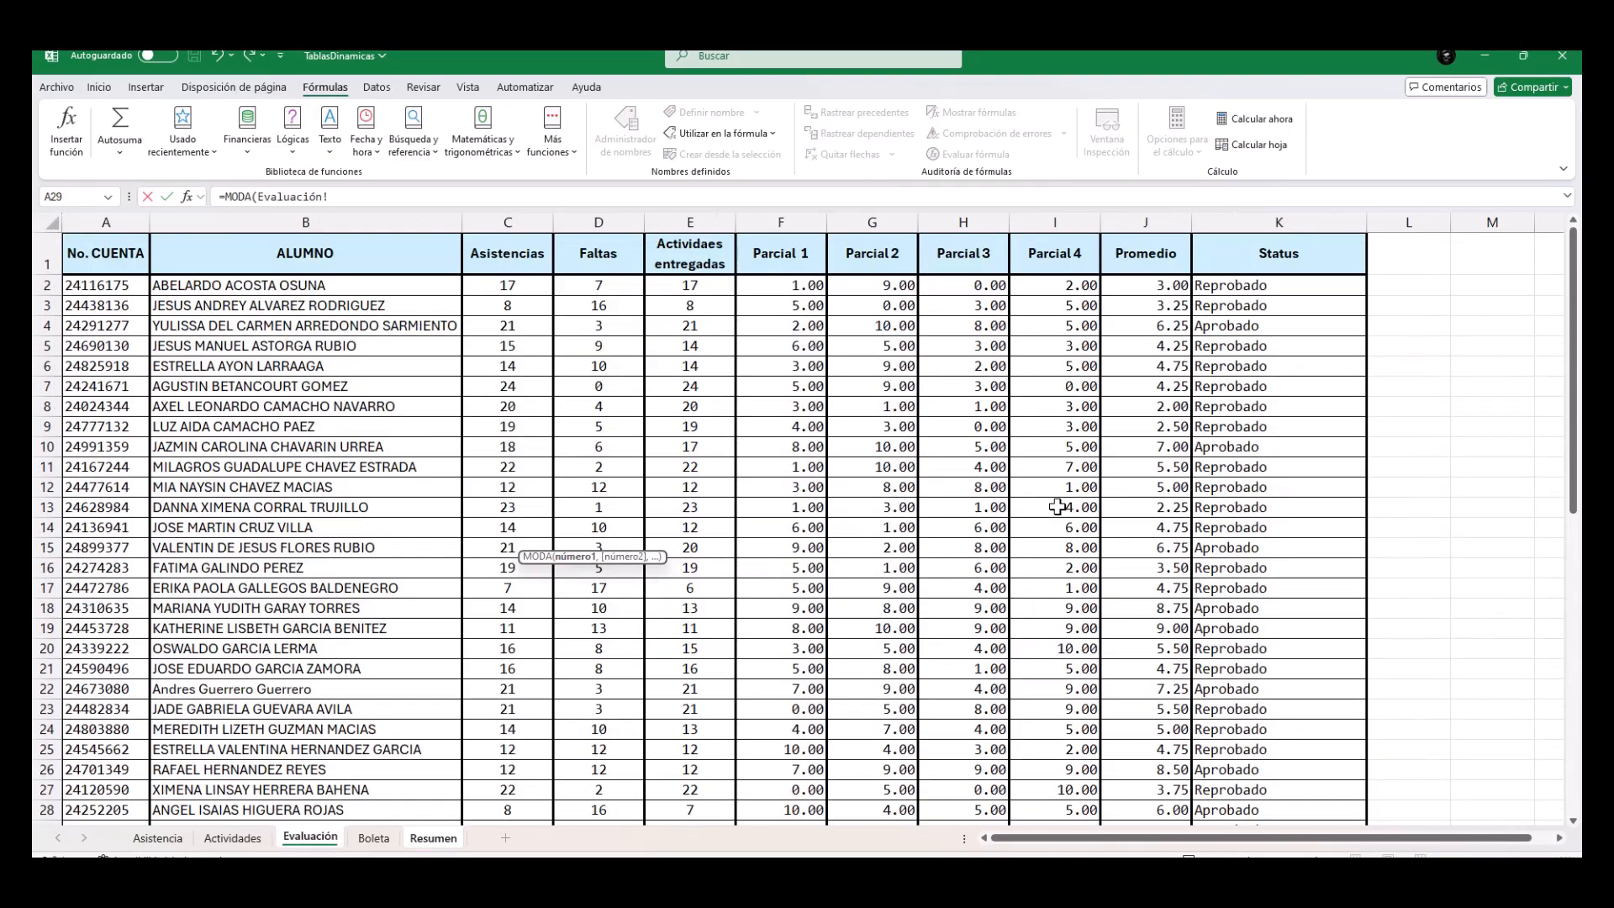
click(1164, 286)
drag(1160, 320, 1156, 790)
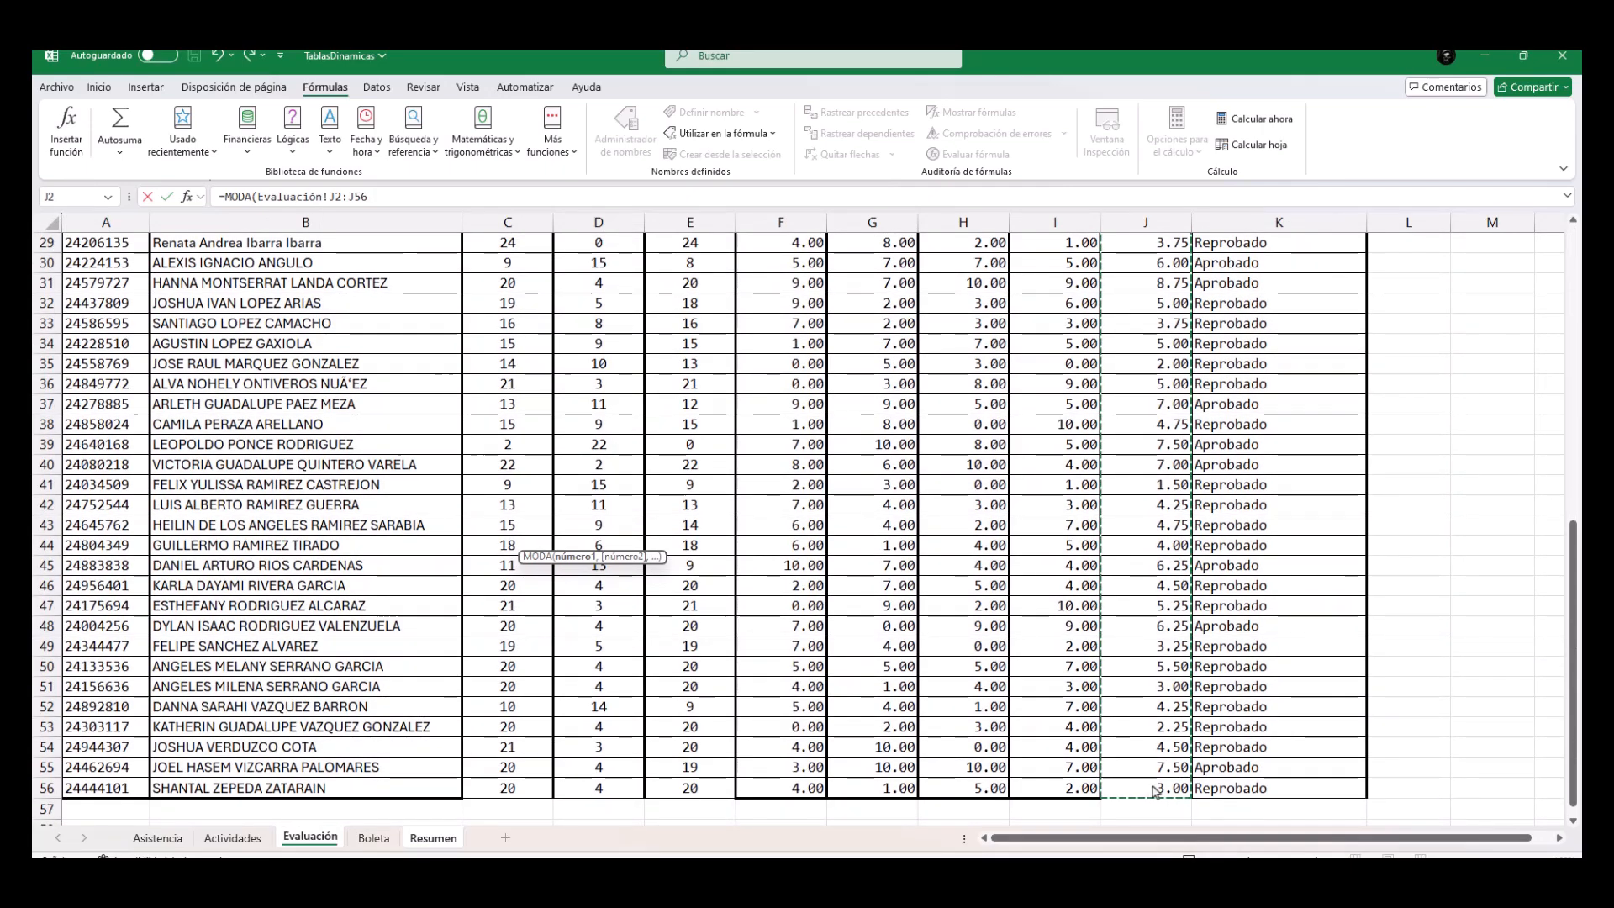
text())
key(Return)
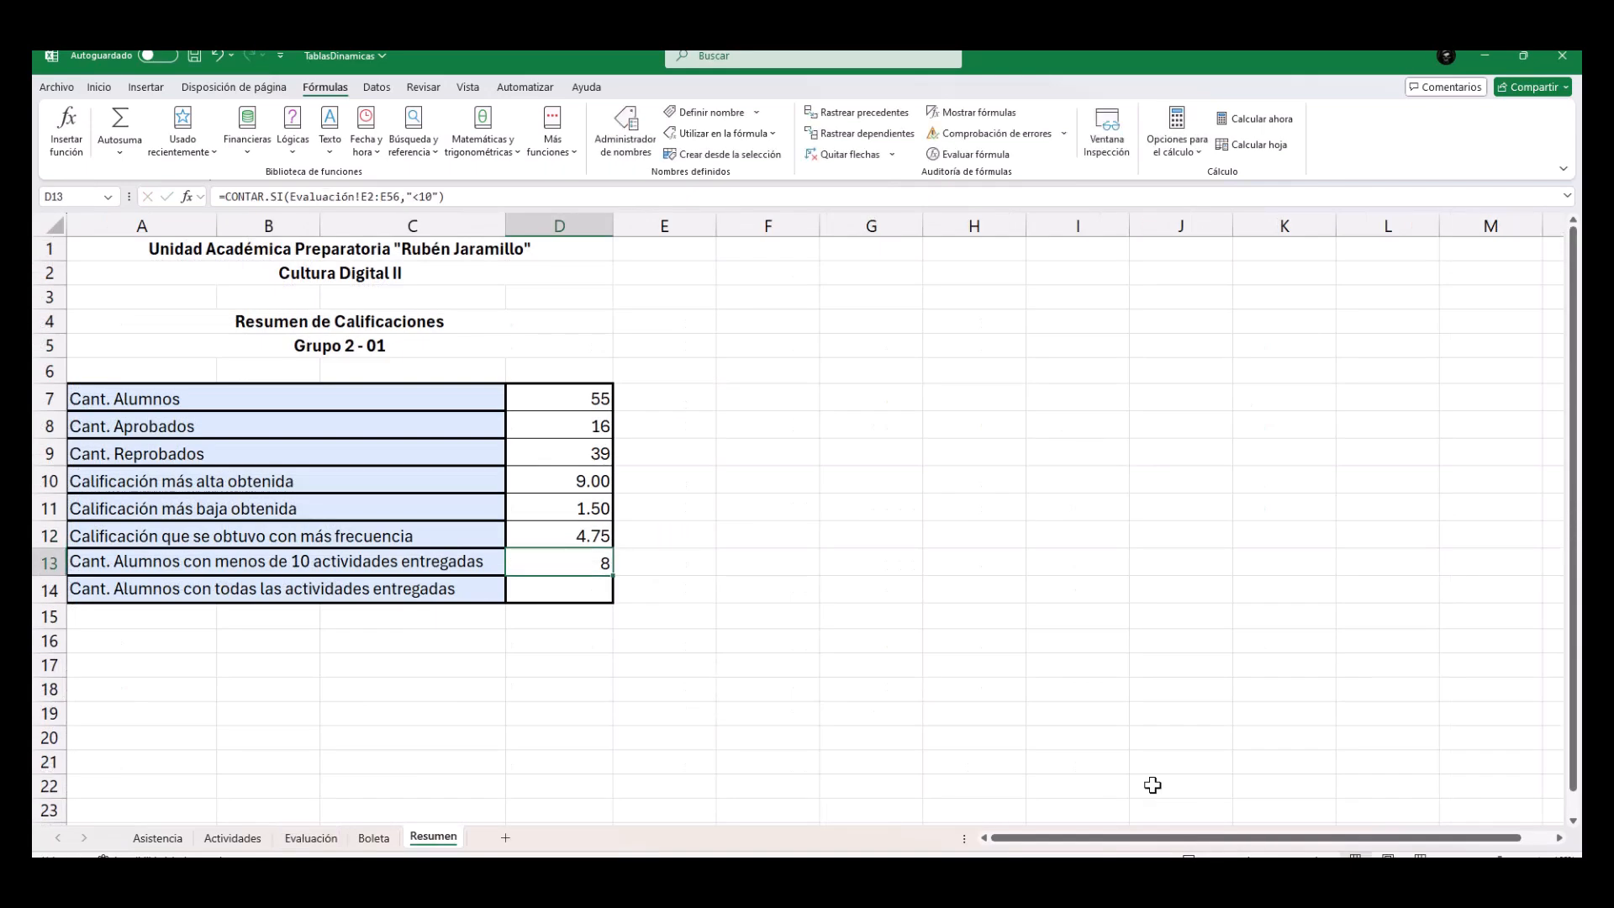
Count the students with all activities delivered in Resumen cell D14 using CONTAR.SI with Evaluación!E2:E56 as the Rango and =24 as the Criterio.
click(205, 594)
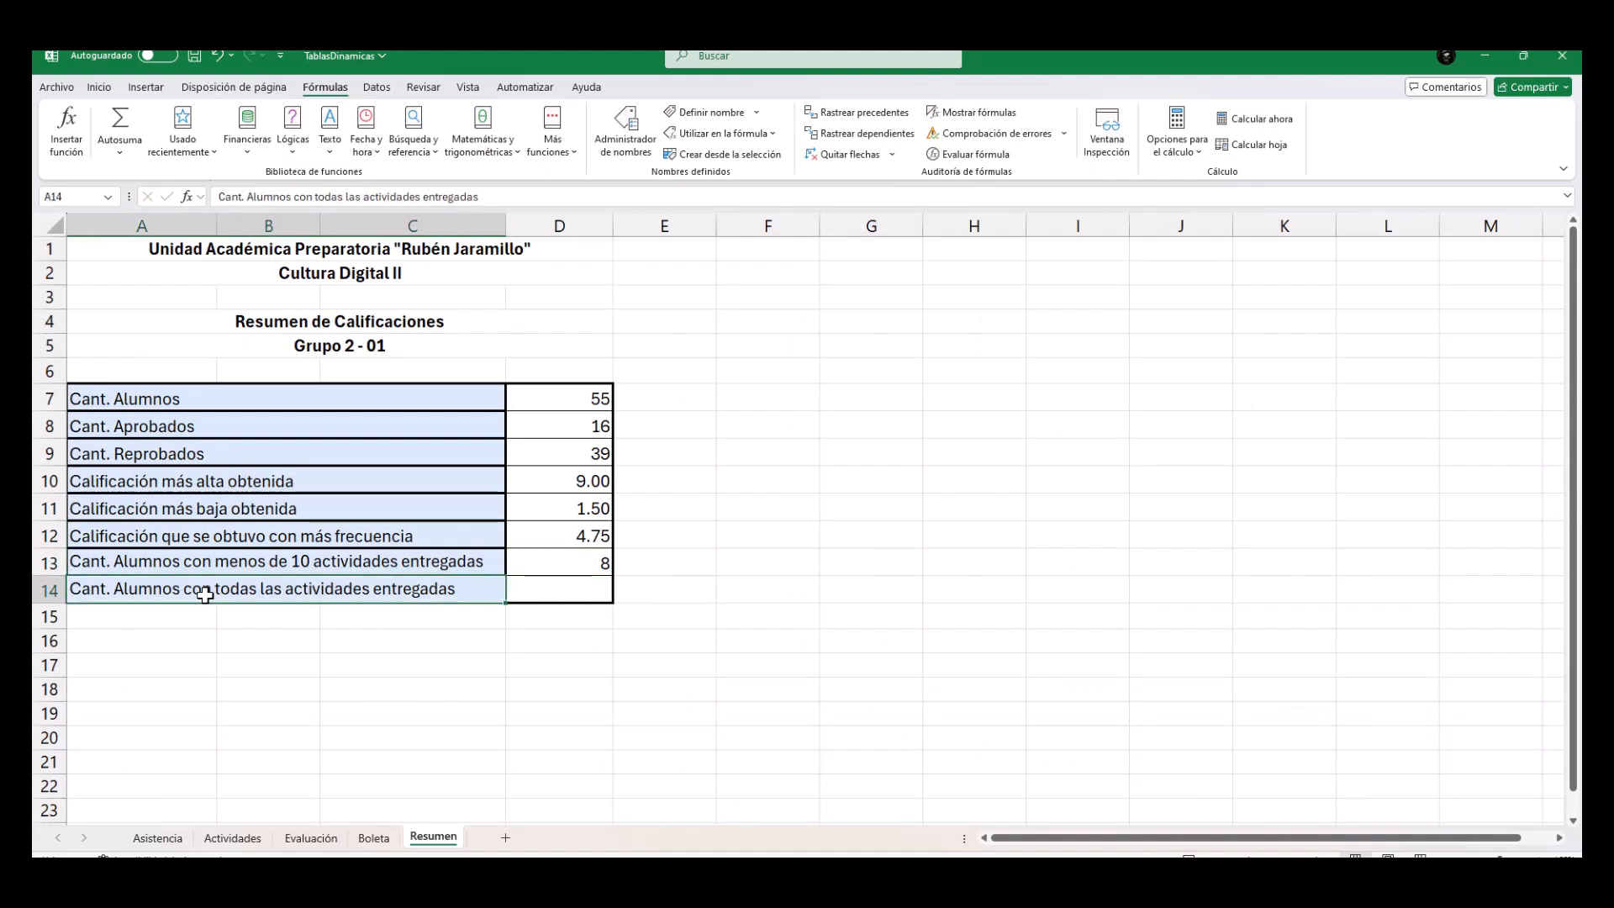
click(543, 588)
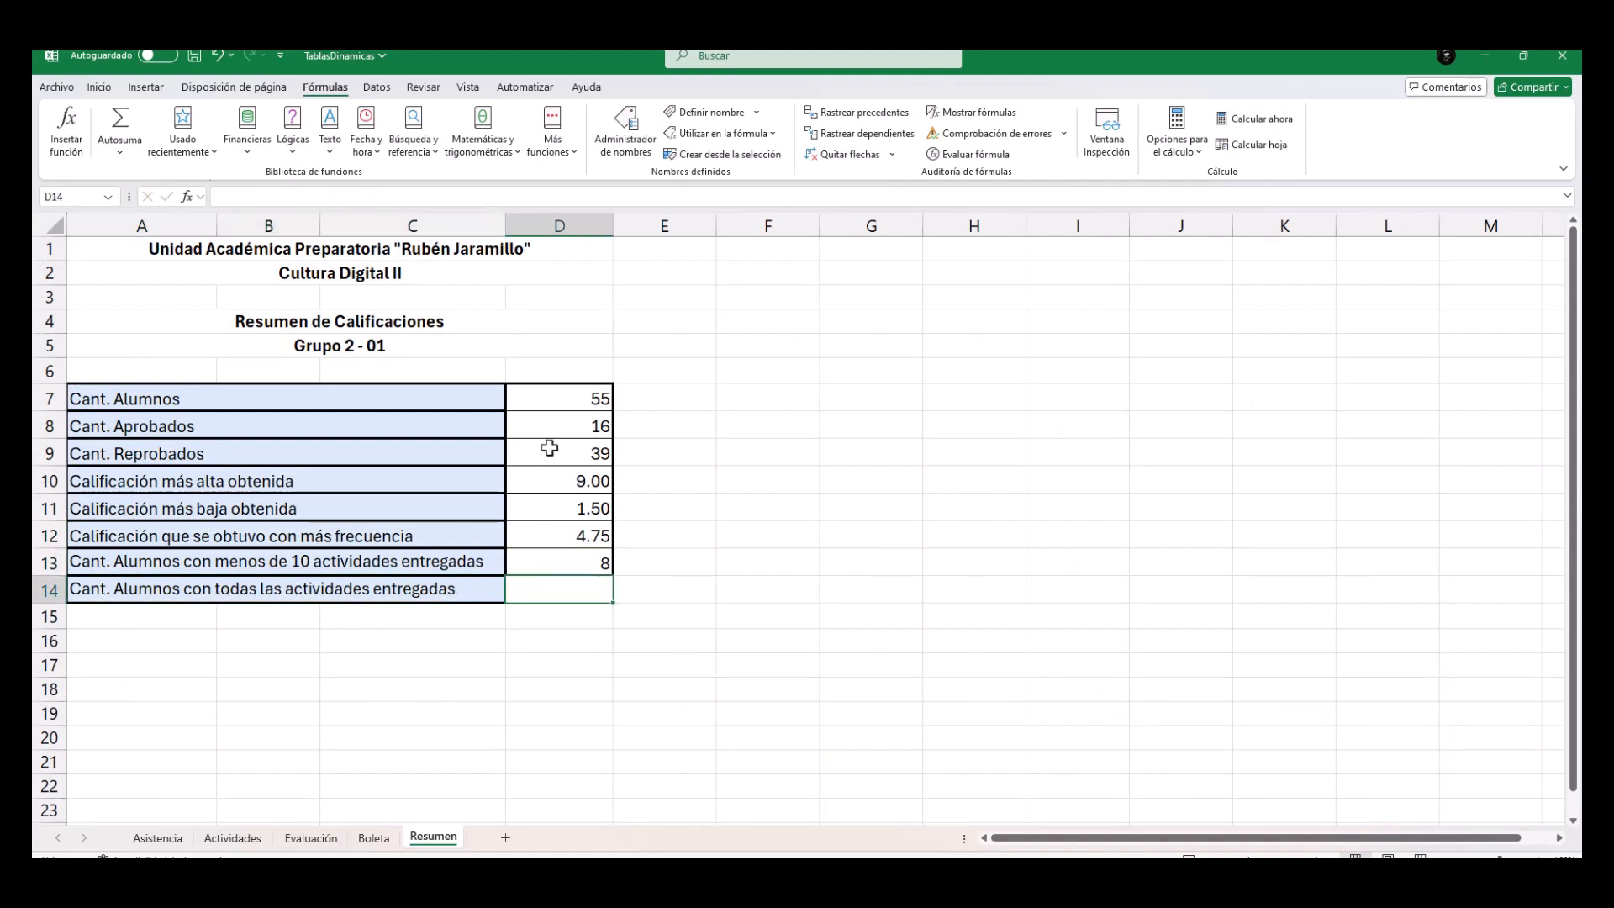
click(553, 130)
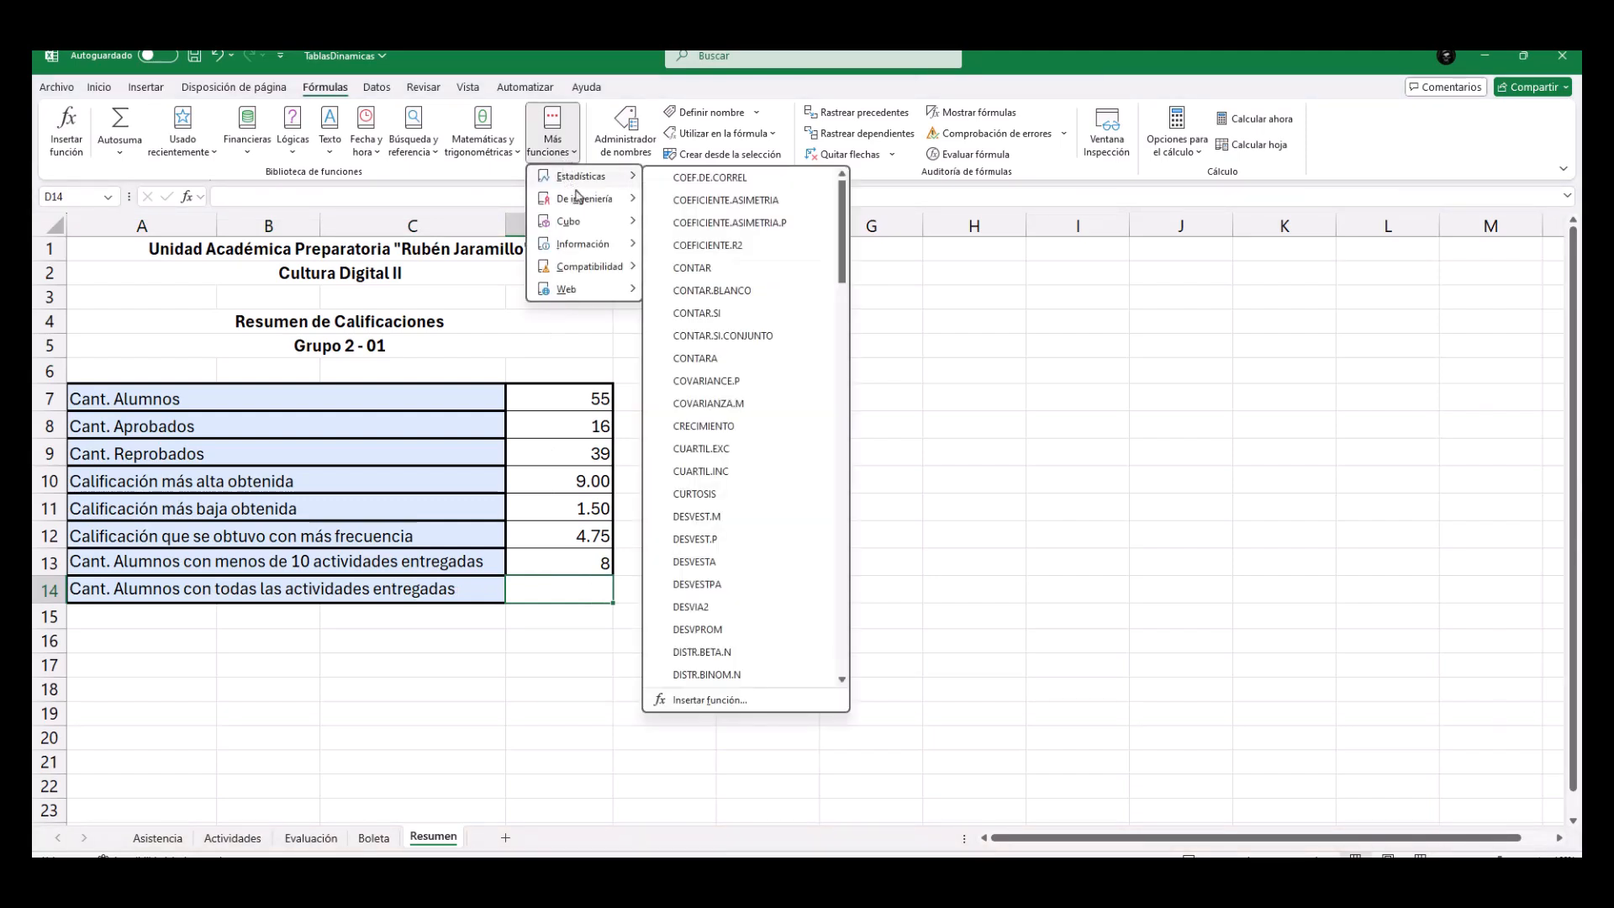
click(683, 314)
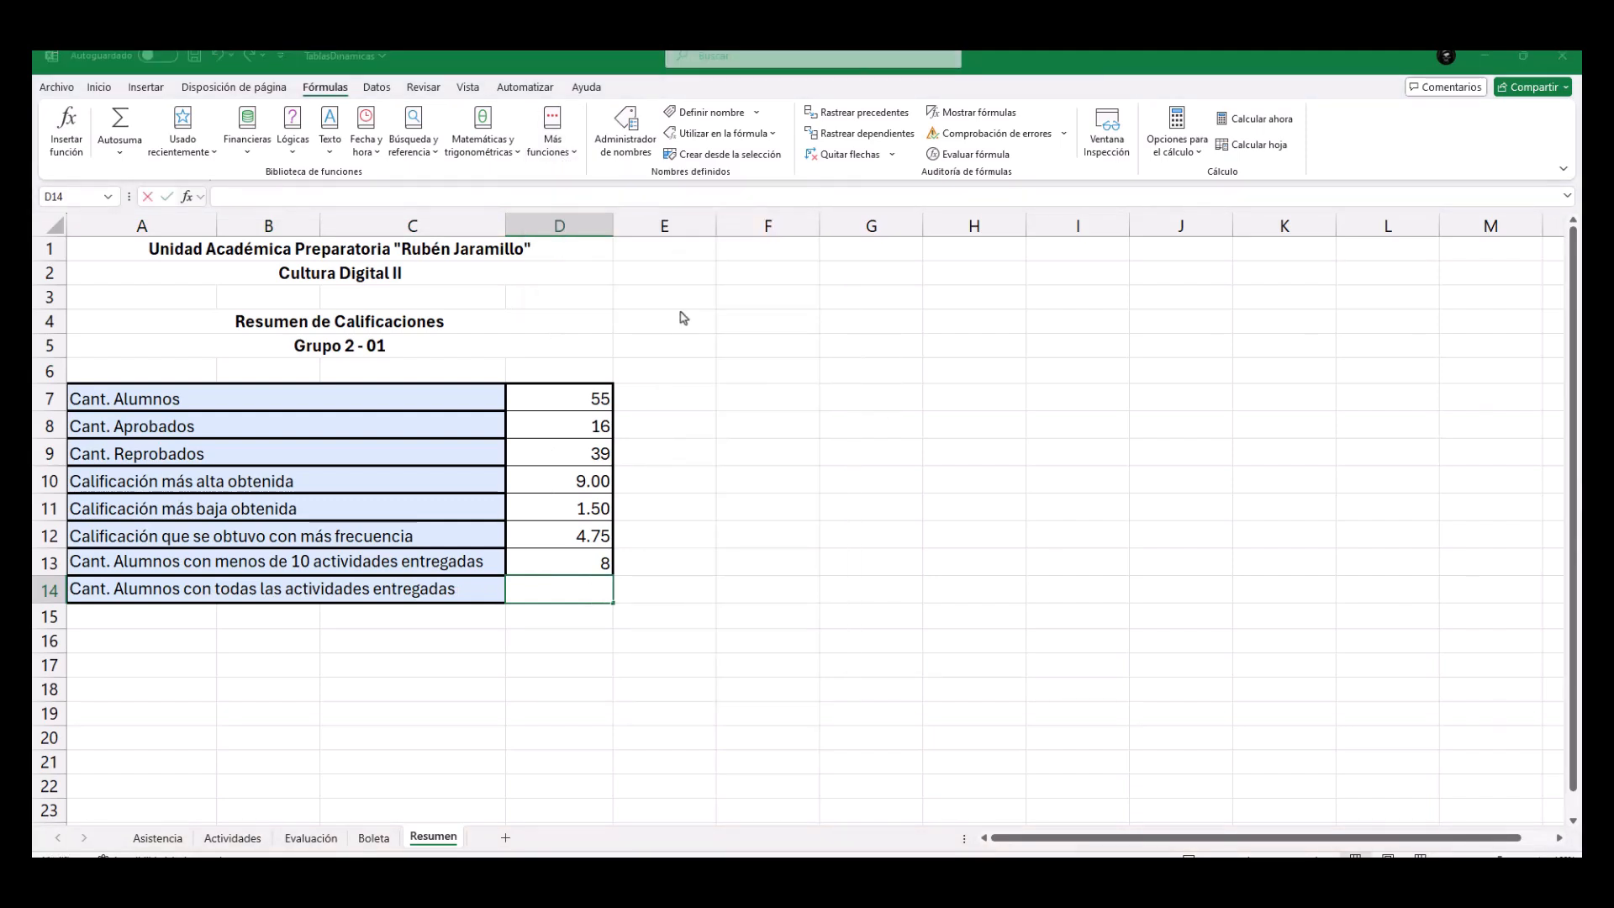
click(942, 425)
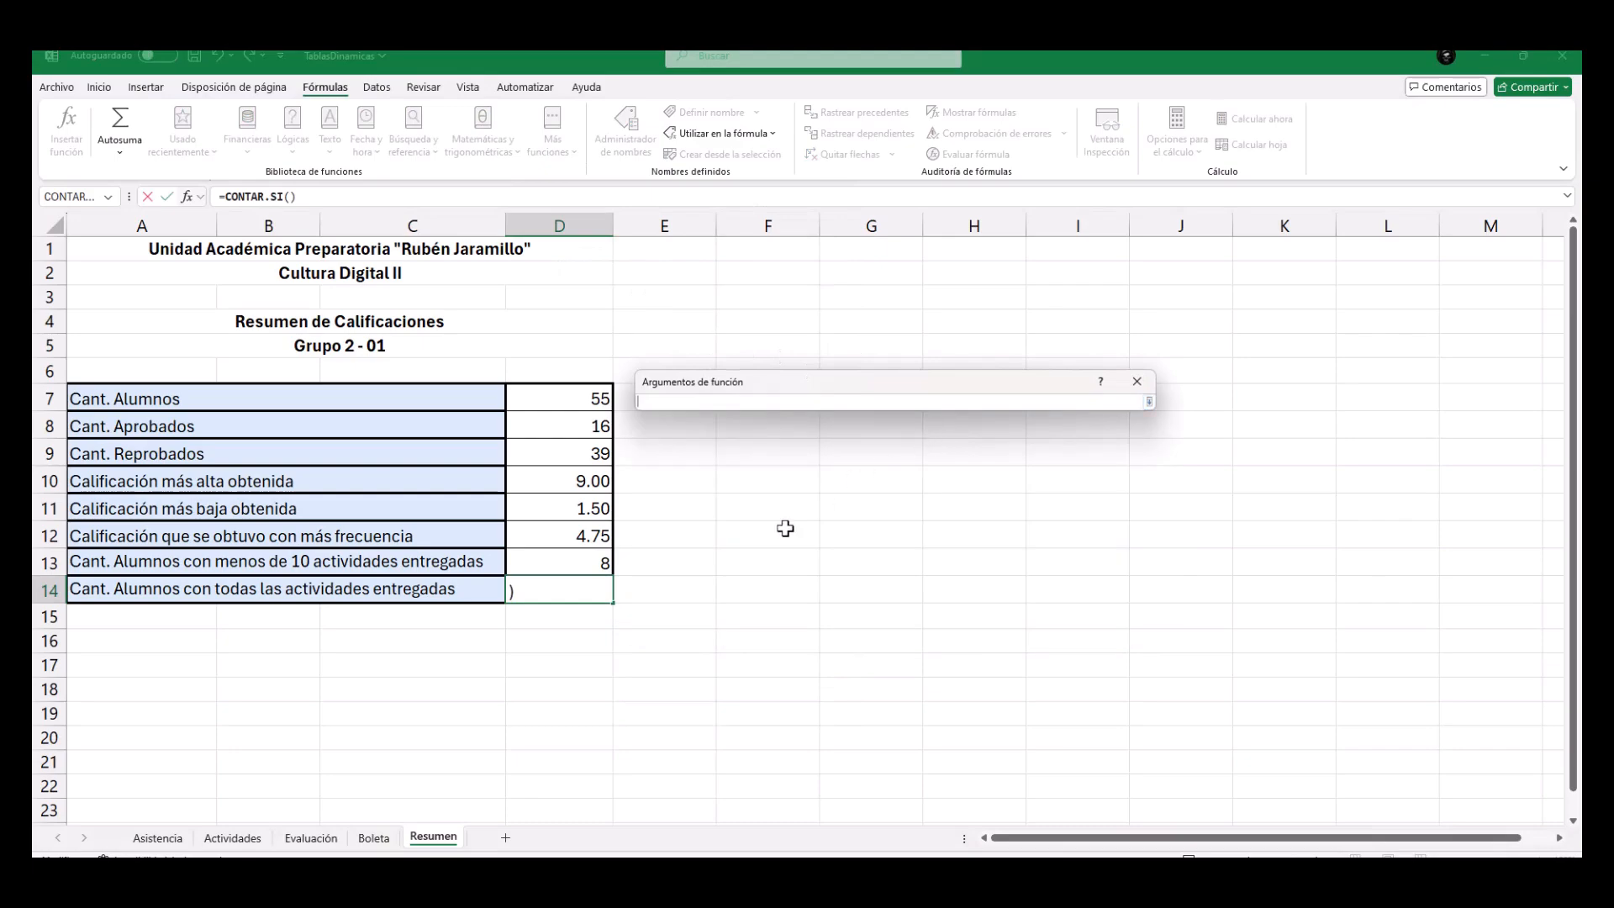
click(310, 838)
scroll(766, 444, up, 3)
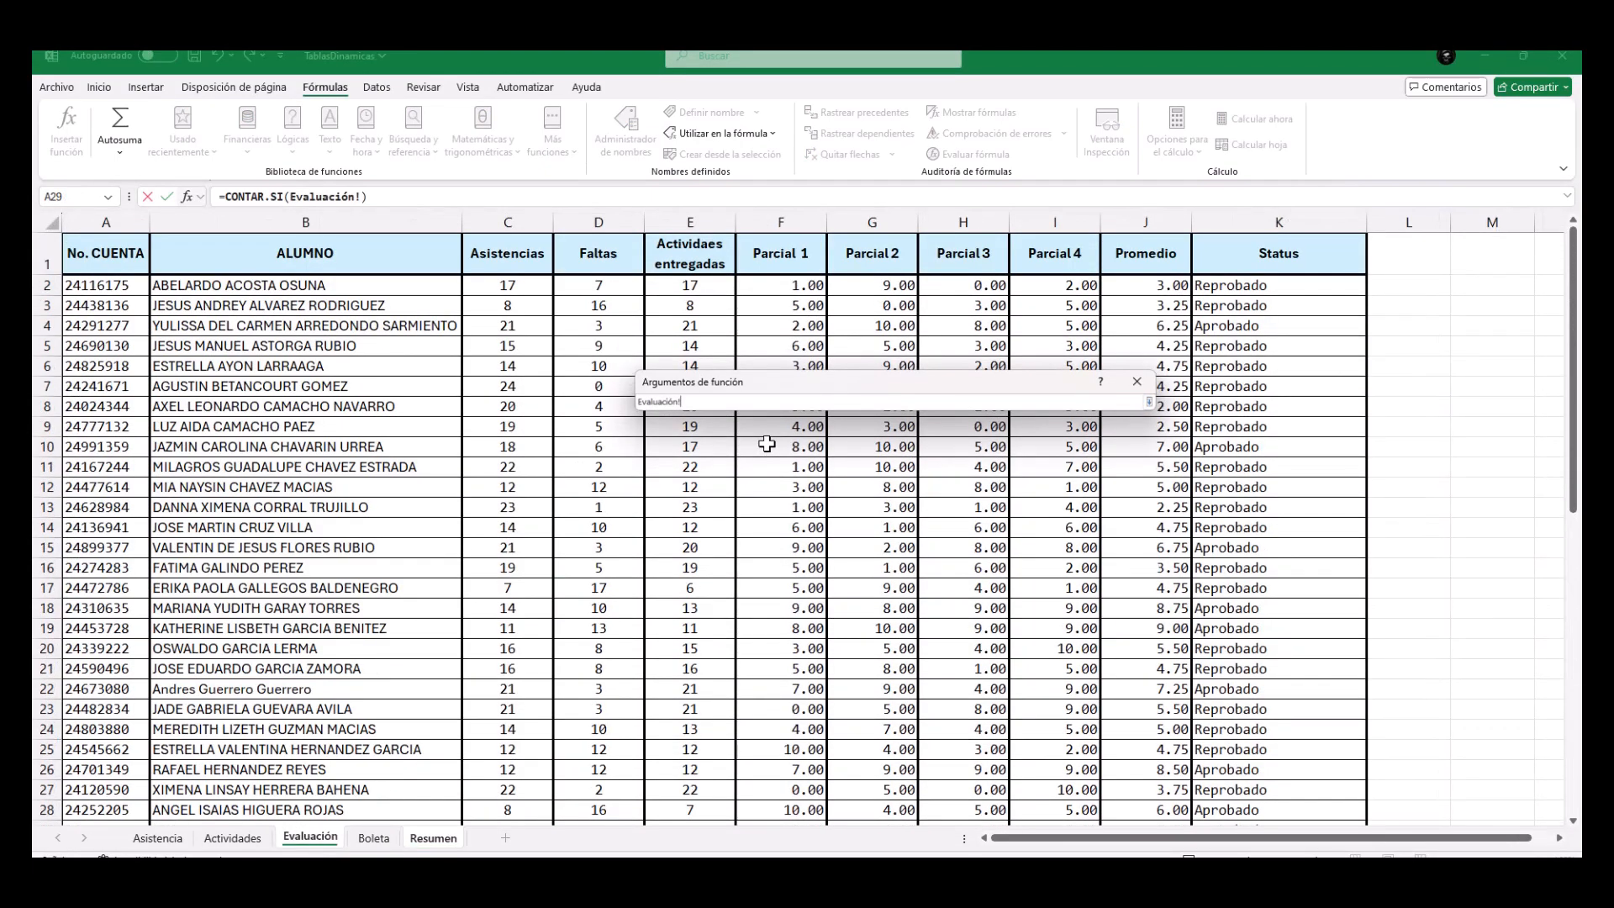
drag(702, 290, 705, 797)
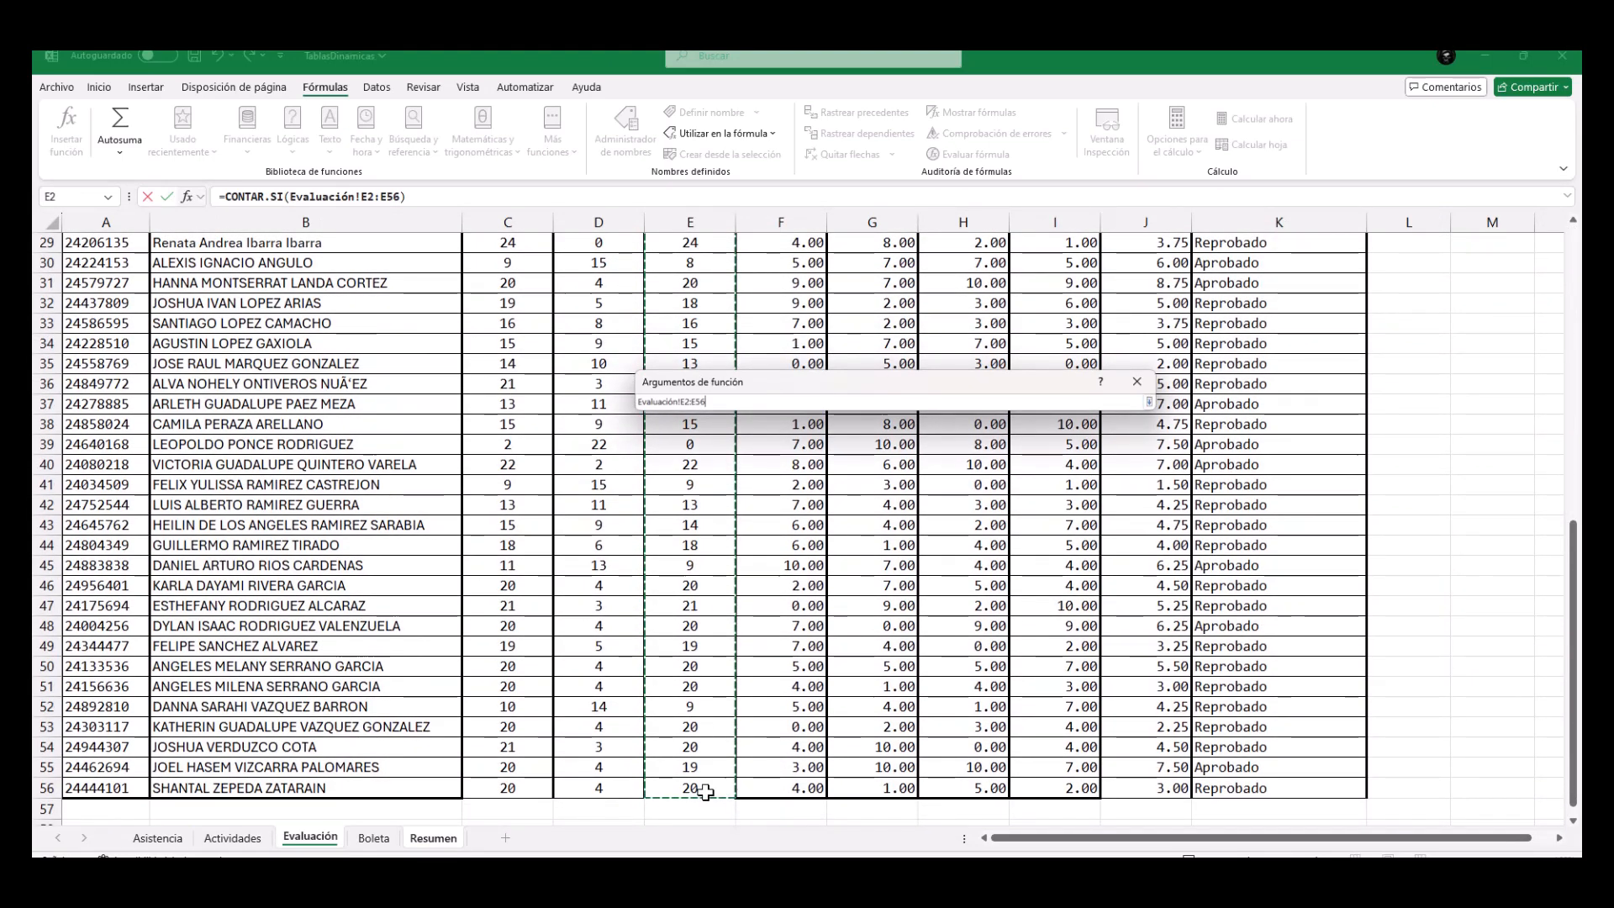
click(1150, 403)
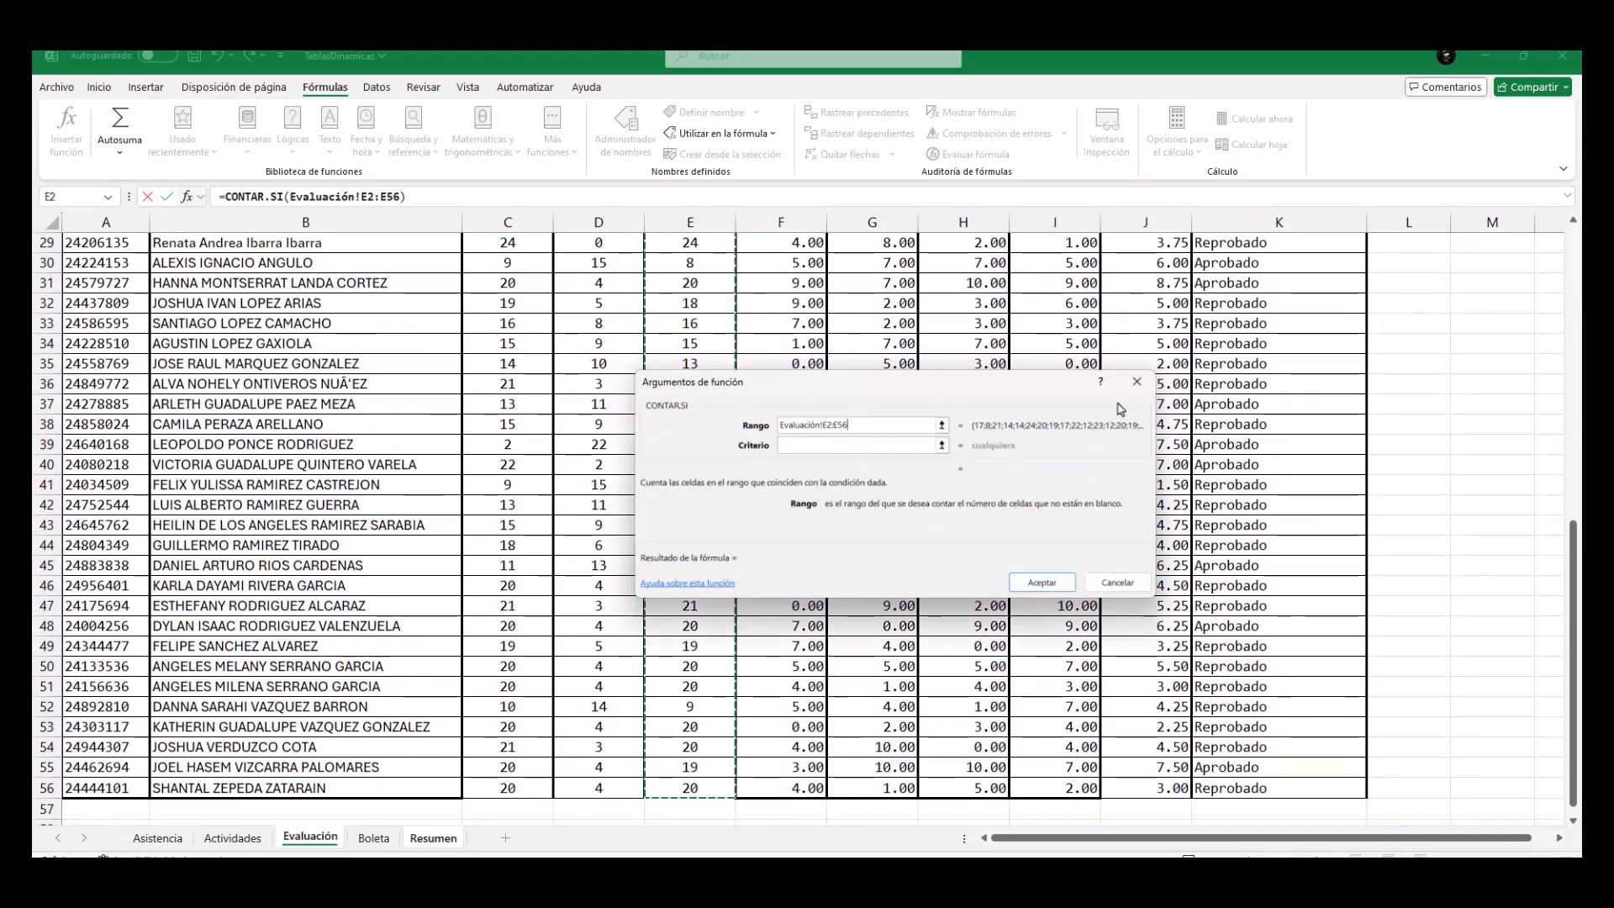
click(864, 443)
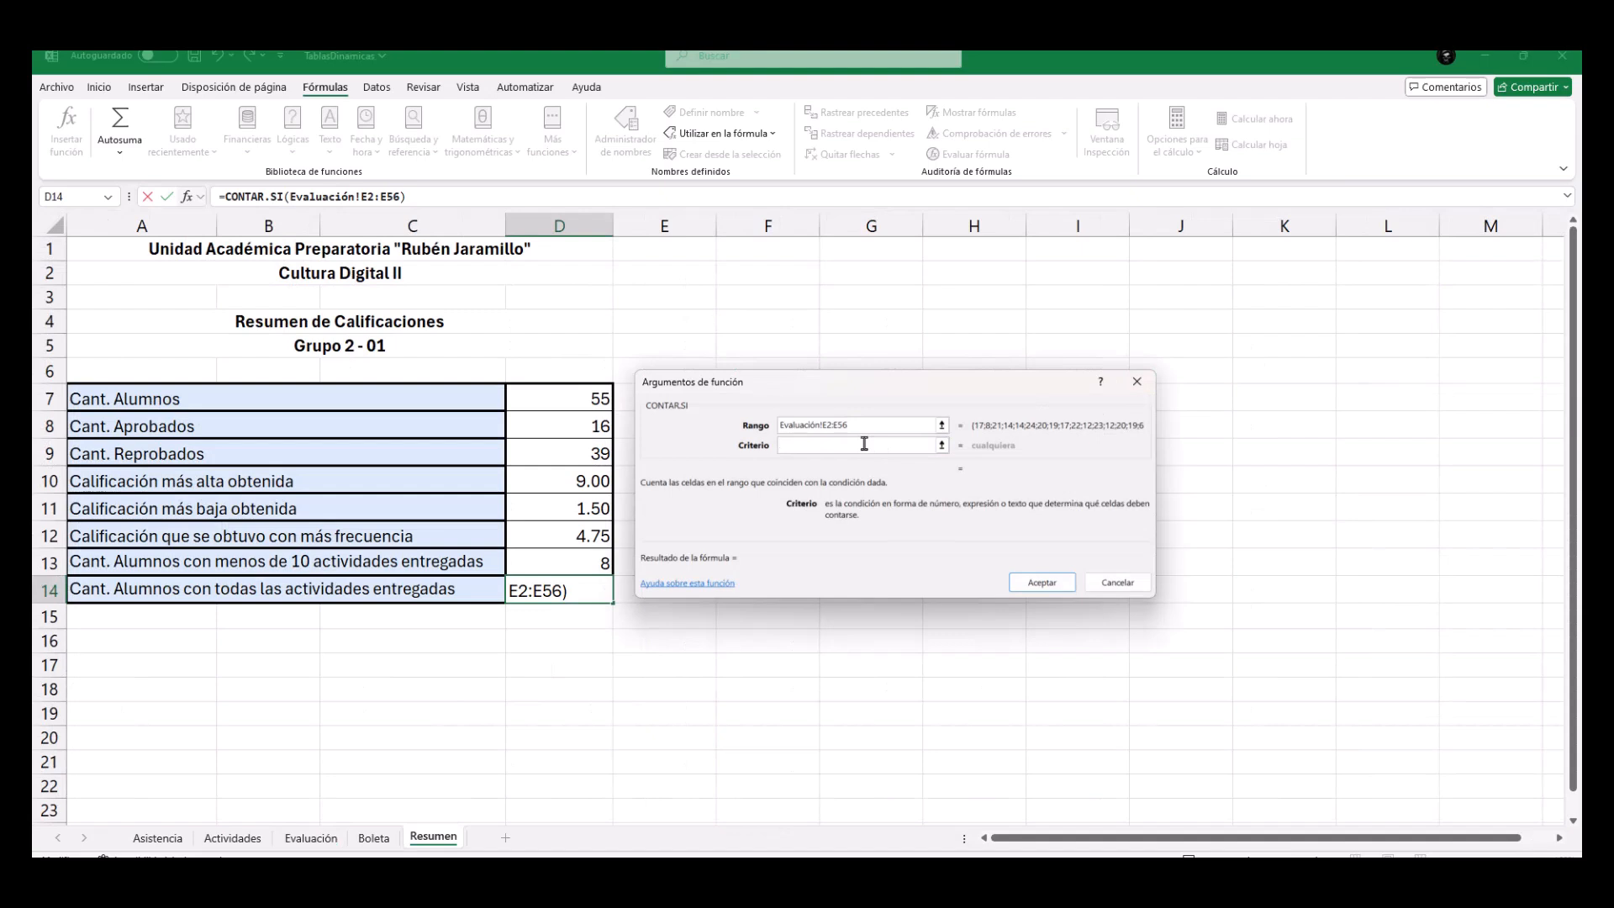
text(=24)
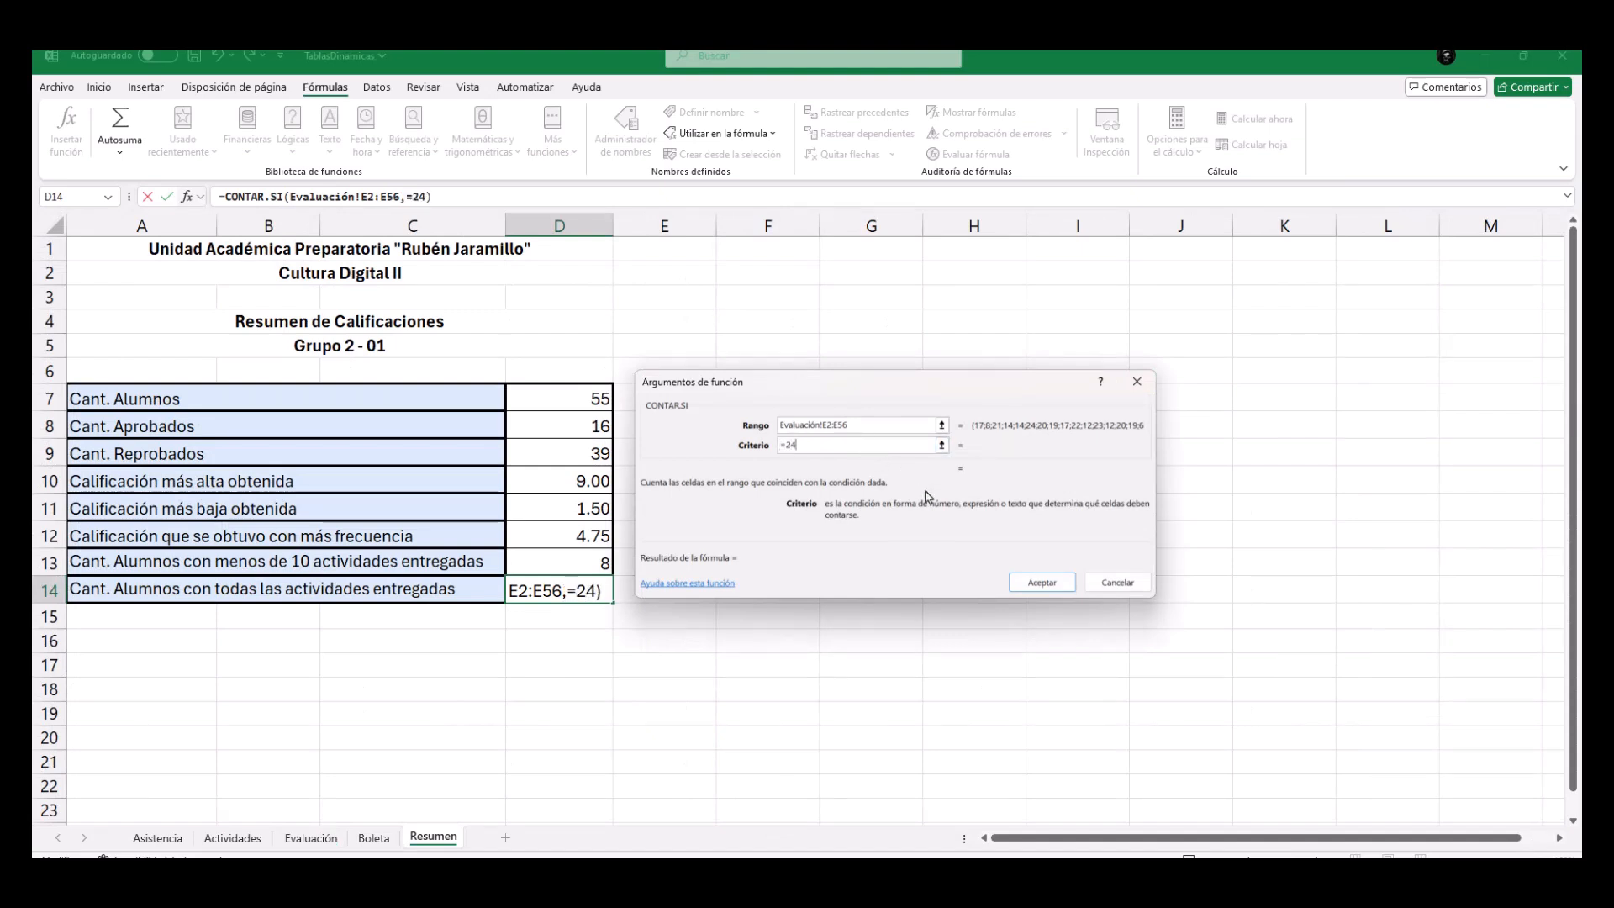
click(1039, 582)
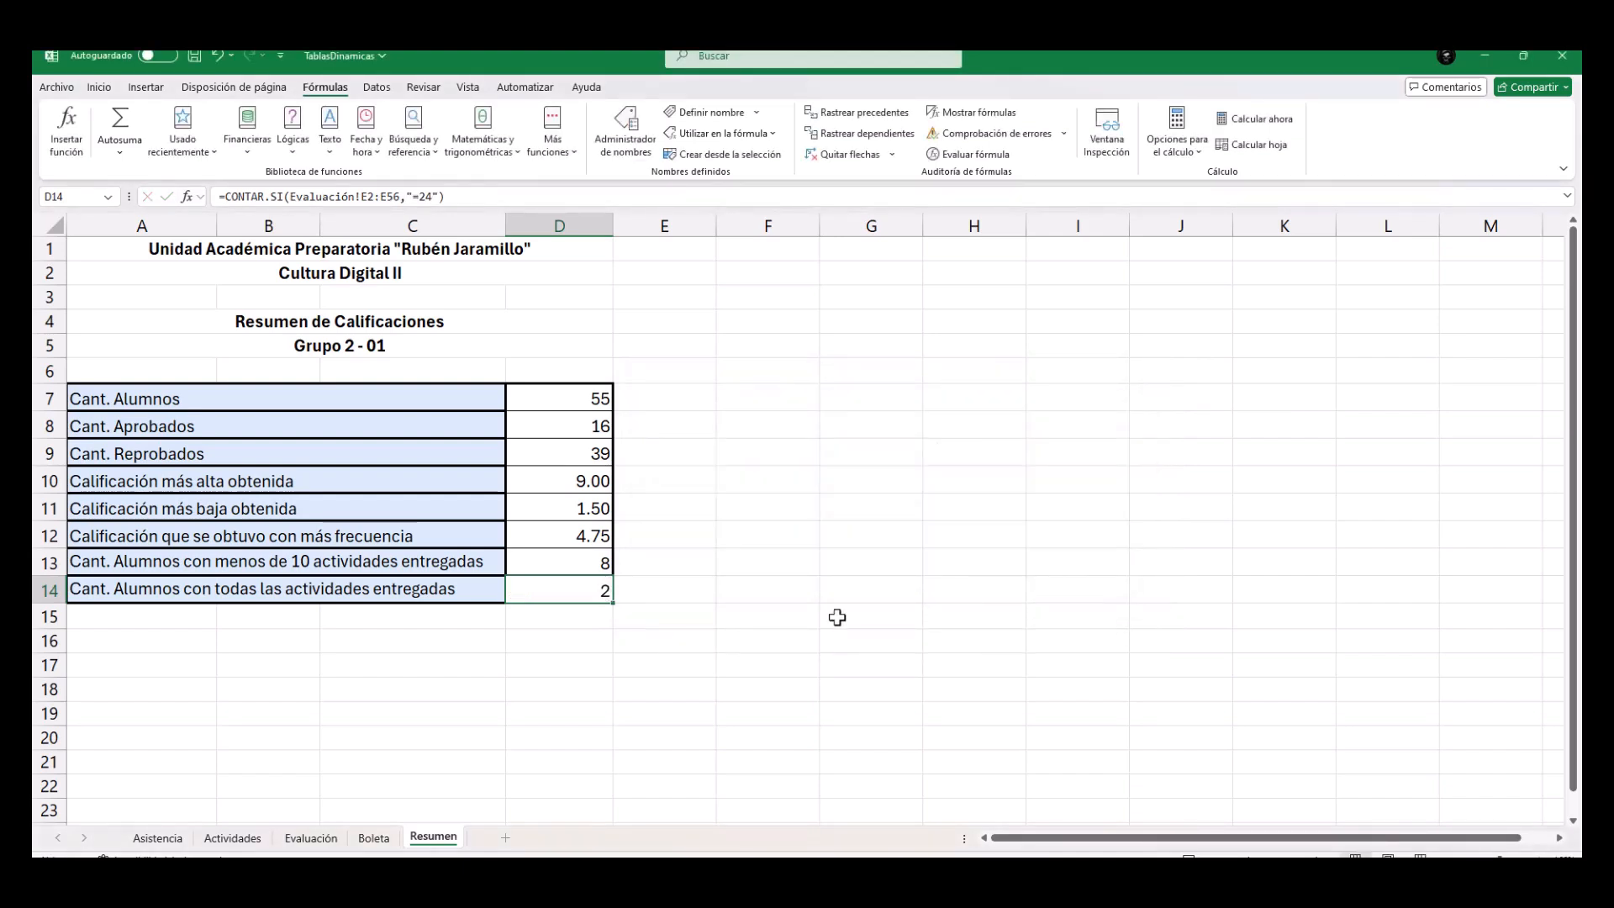
Review the CONTAR.SI formula in Resumen cell D13.
click(600, 661)
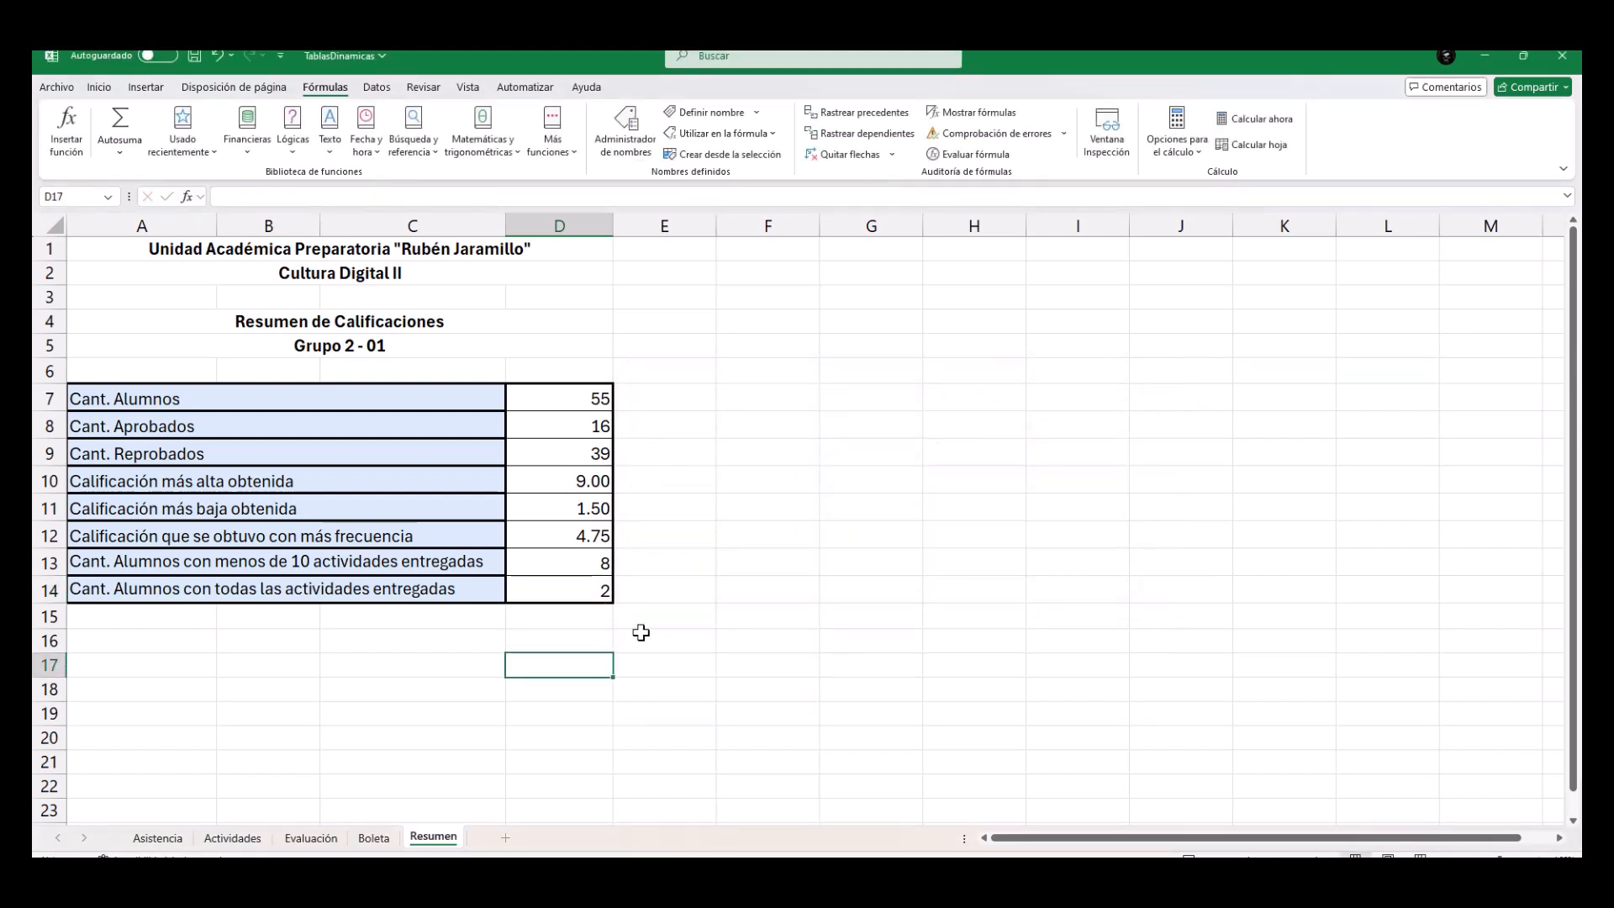
click(570, 565)
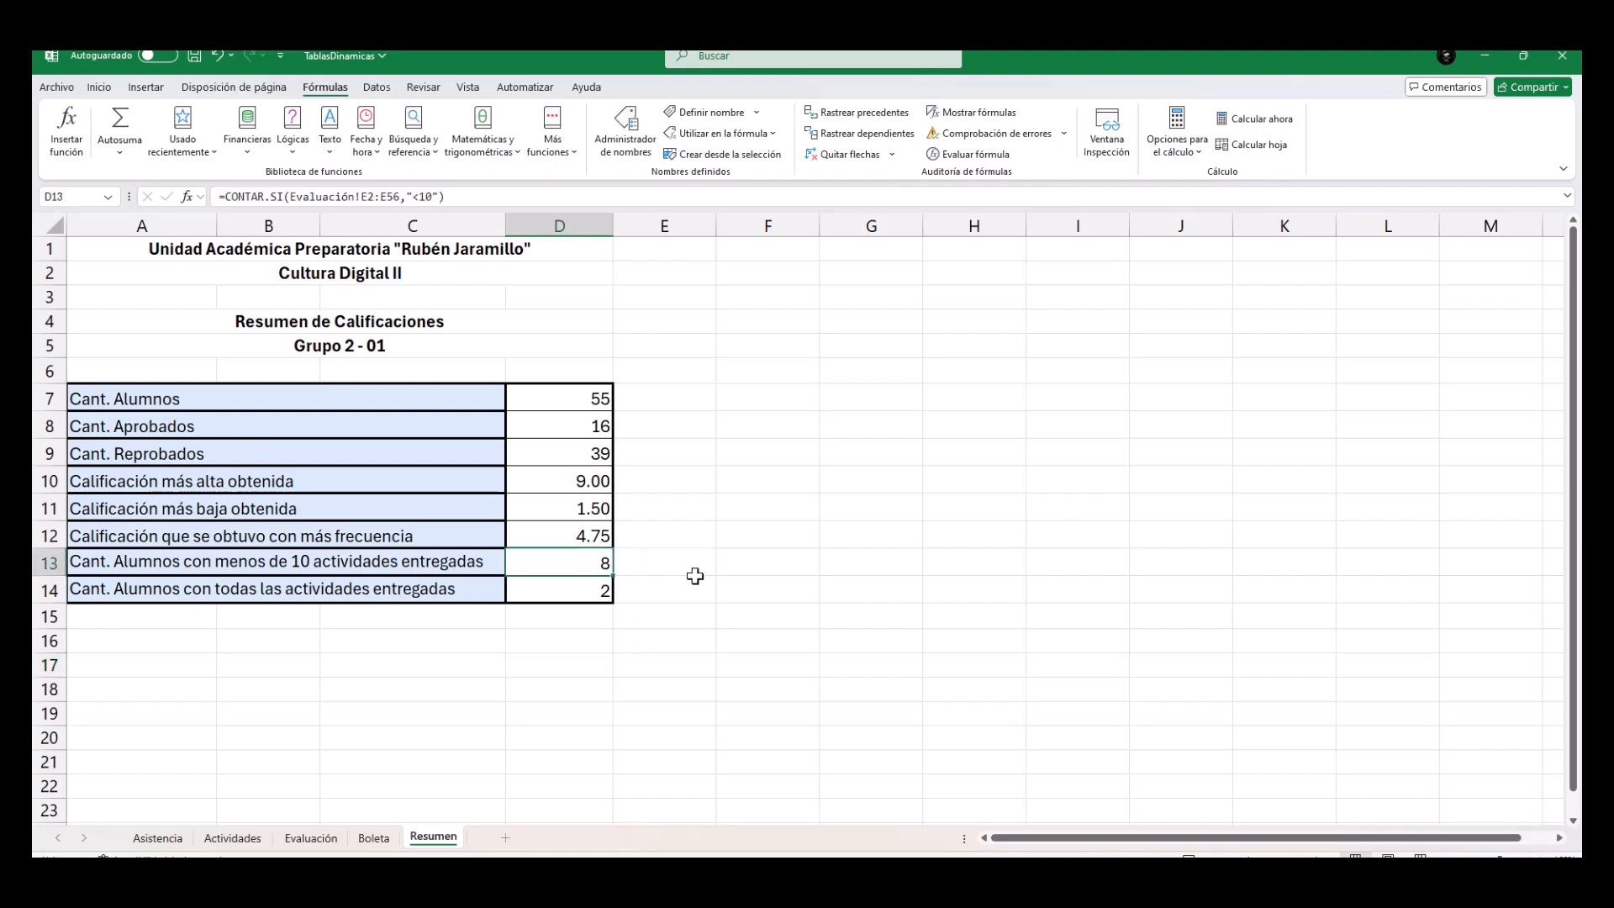
click(450, 707)
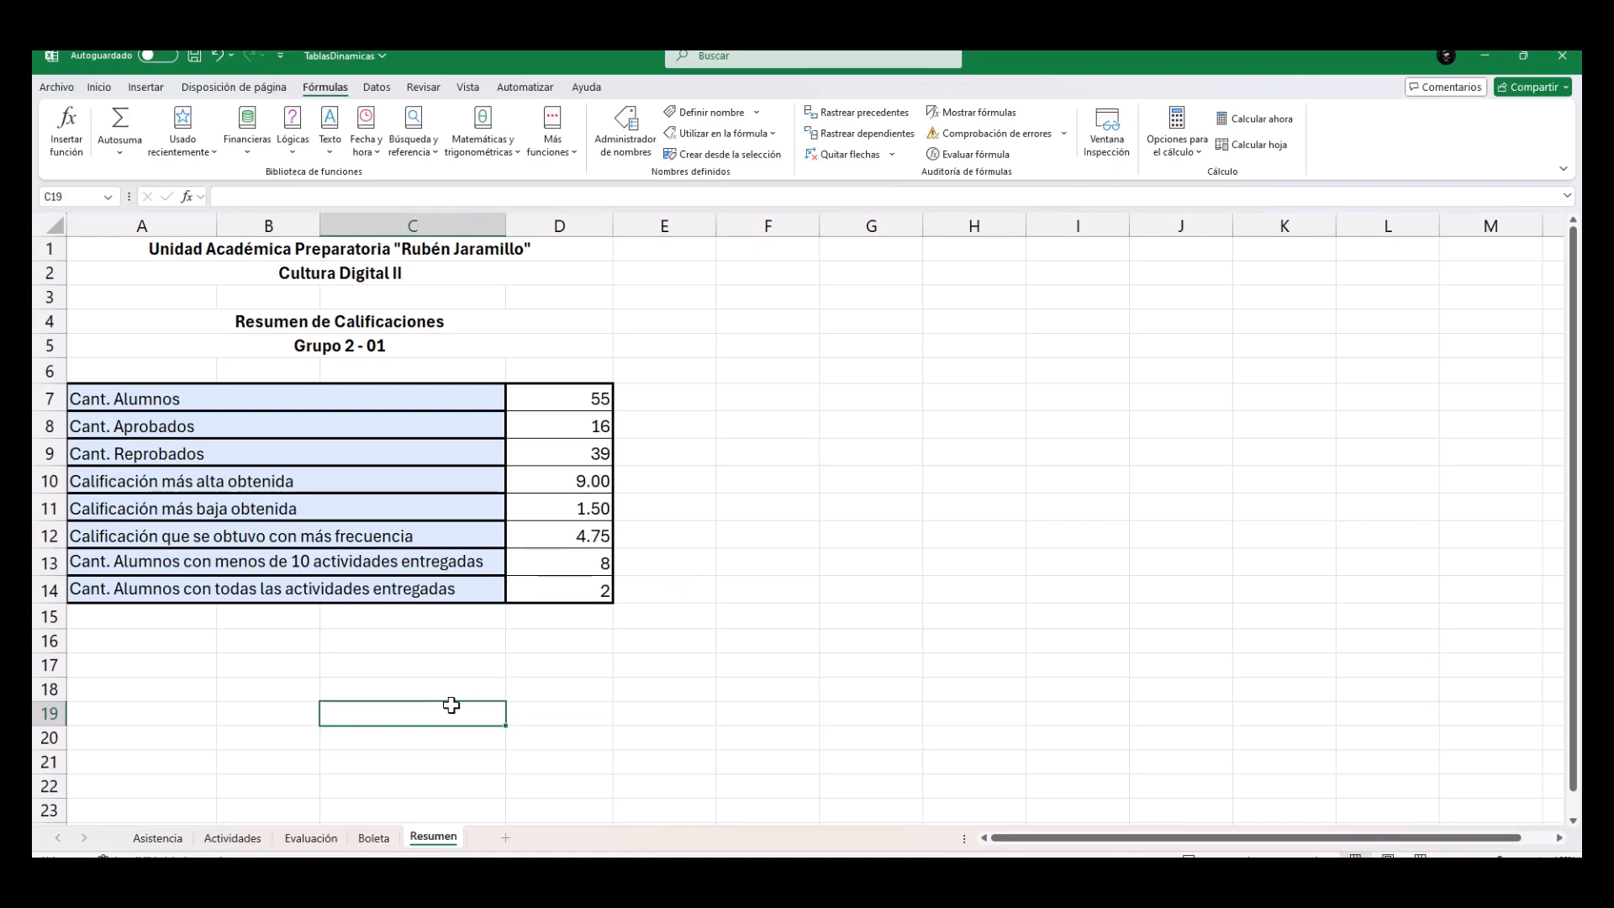
Review the attendance, absence and activity cells and the Promedio and Status formulas in row 2 of the Evaluación sheet.
click(313, 838)
scroll(1058, 437, up, 9)
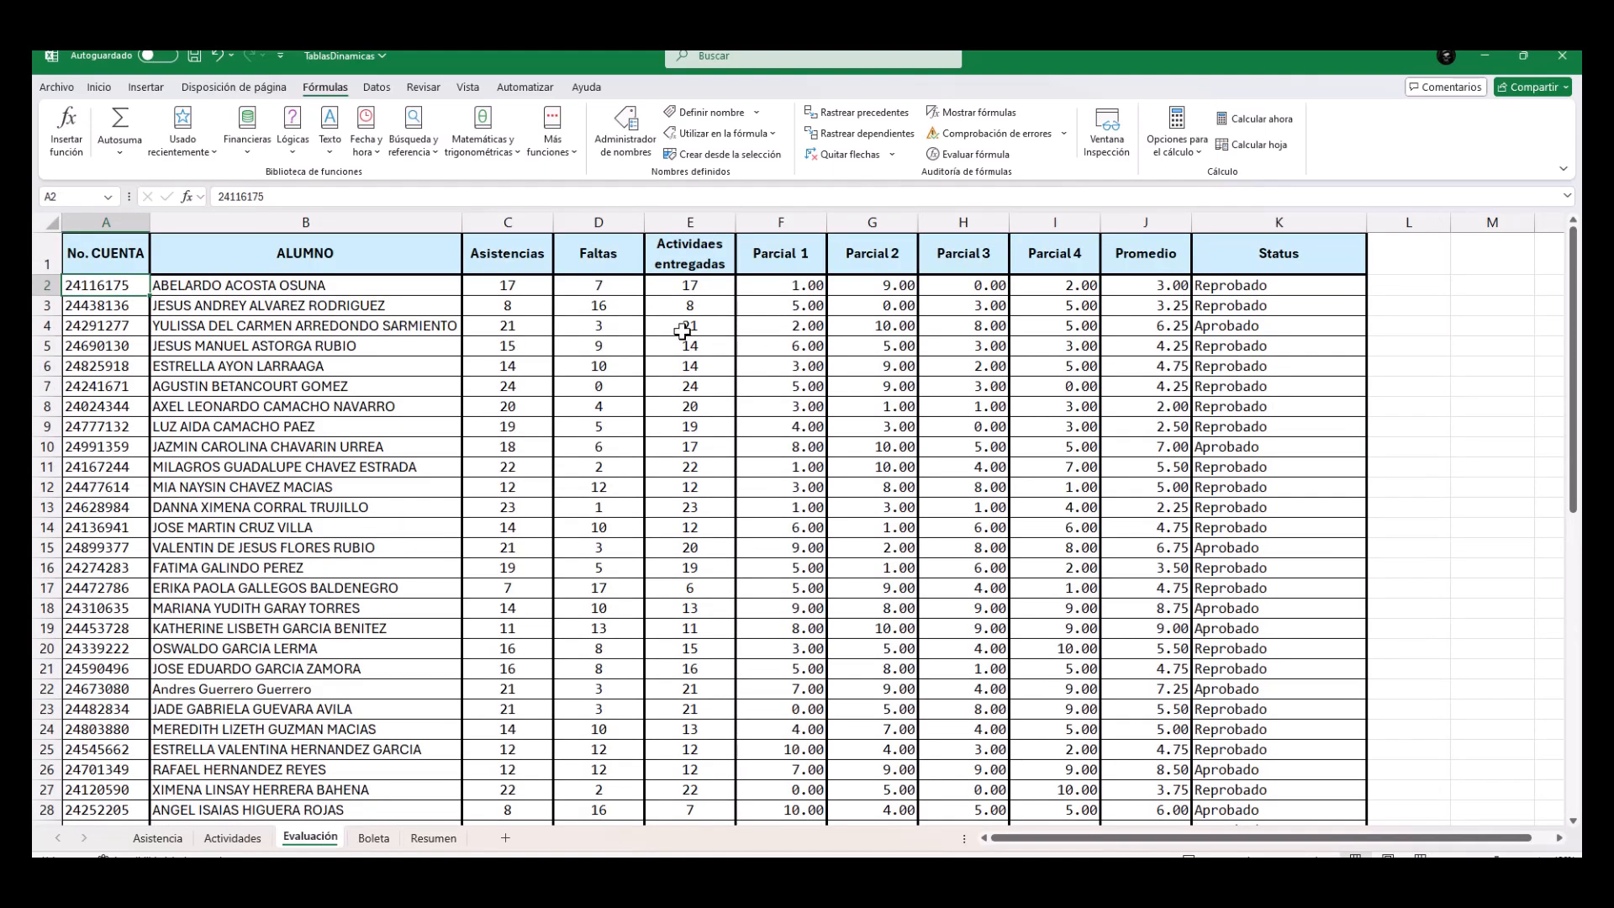
drag(513, 285, 679, 290)
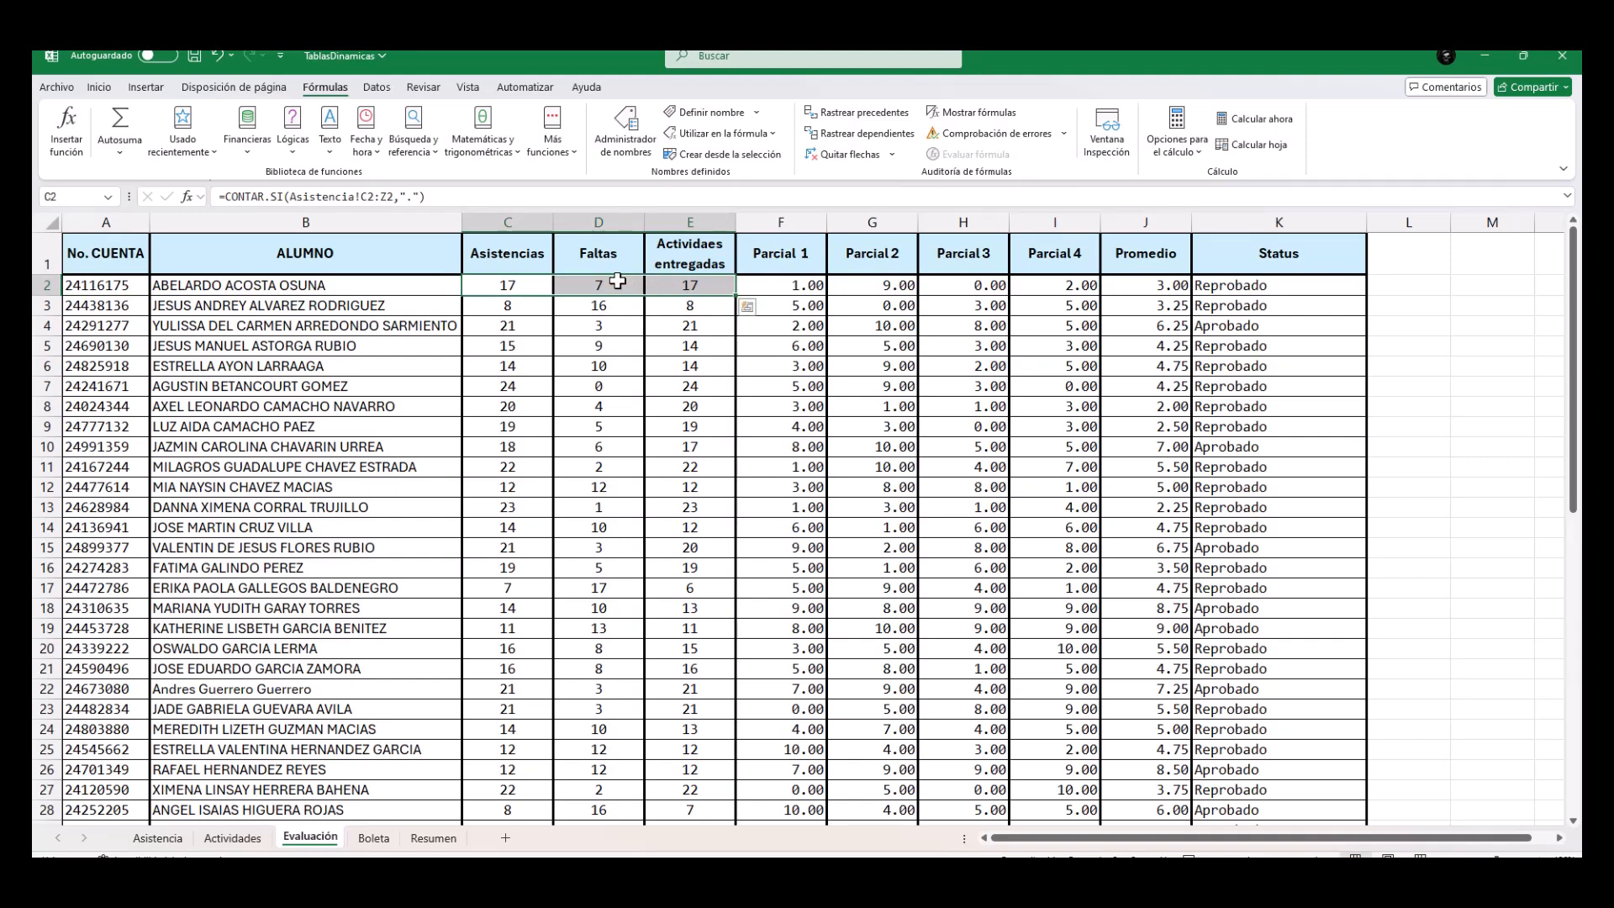
click(1128, 288)
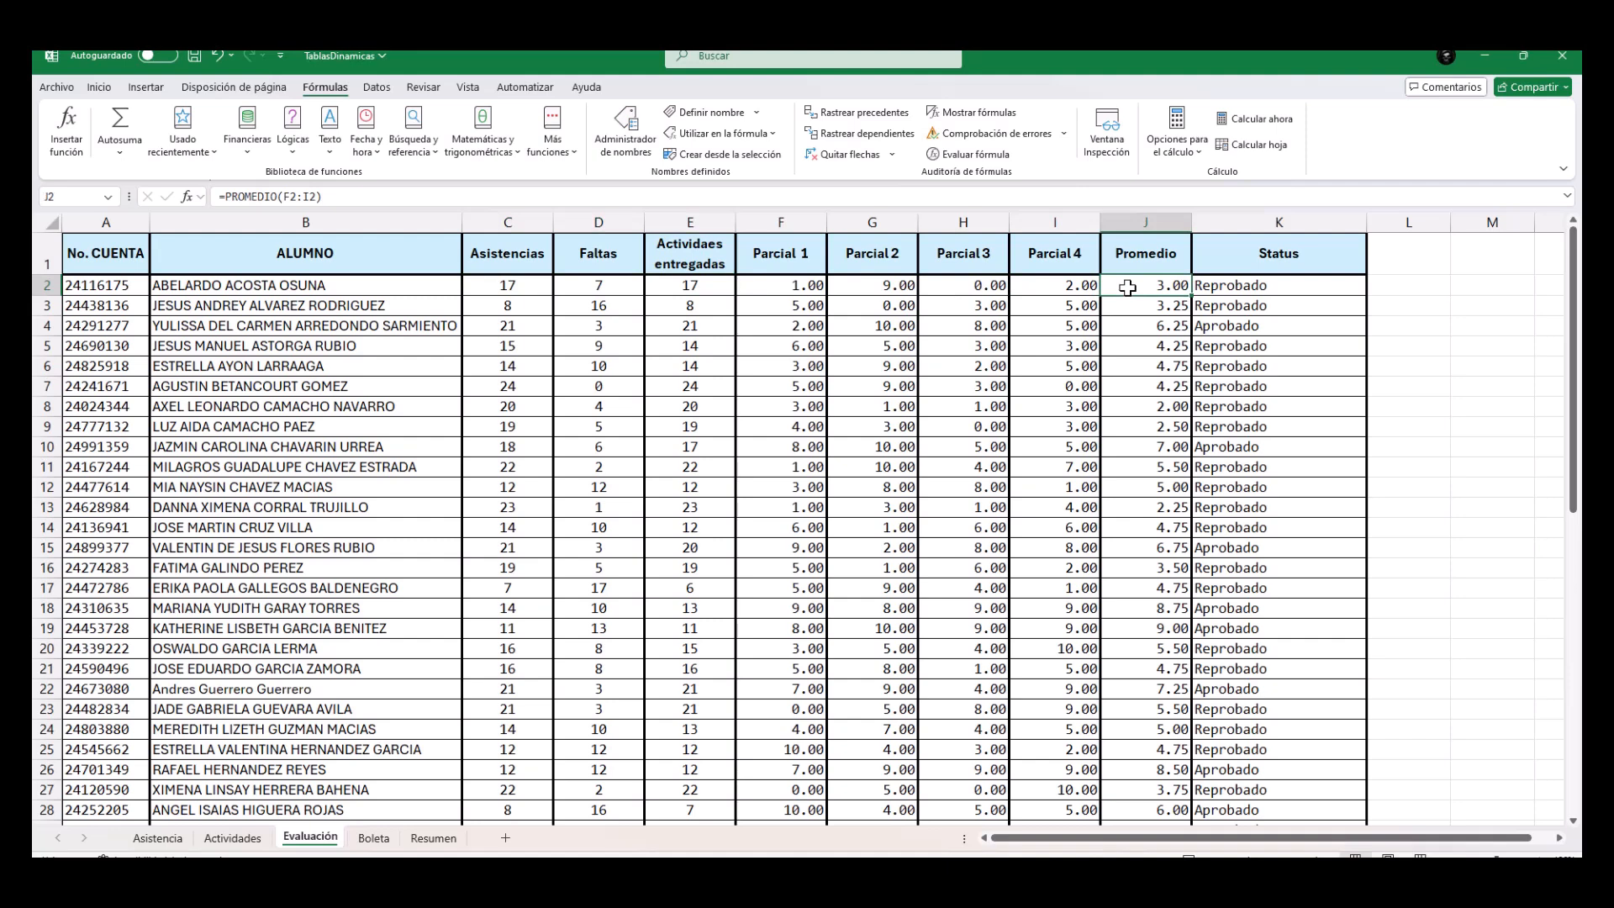
click(1277, 286)
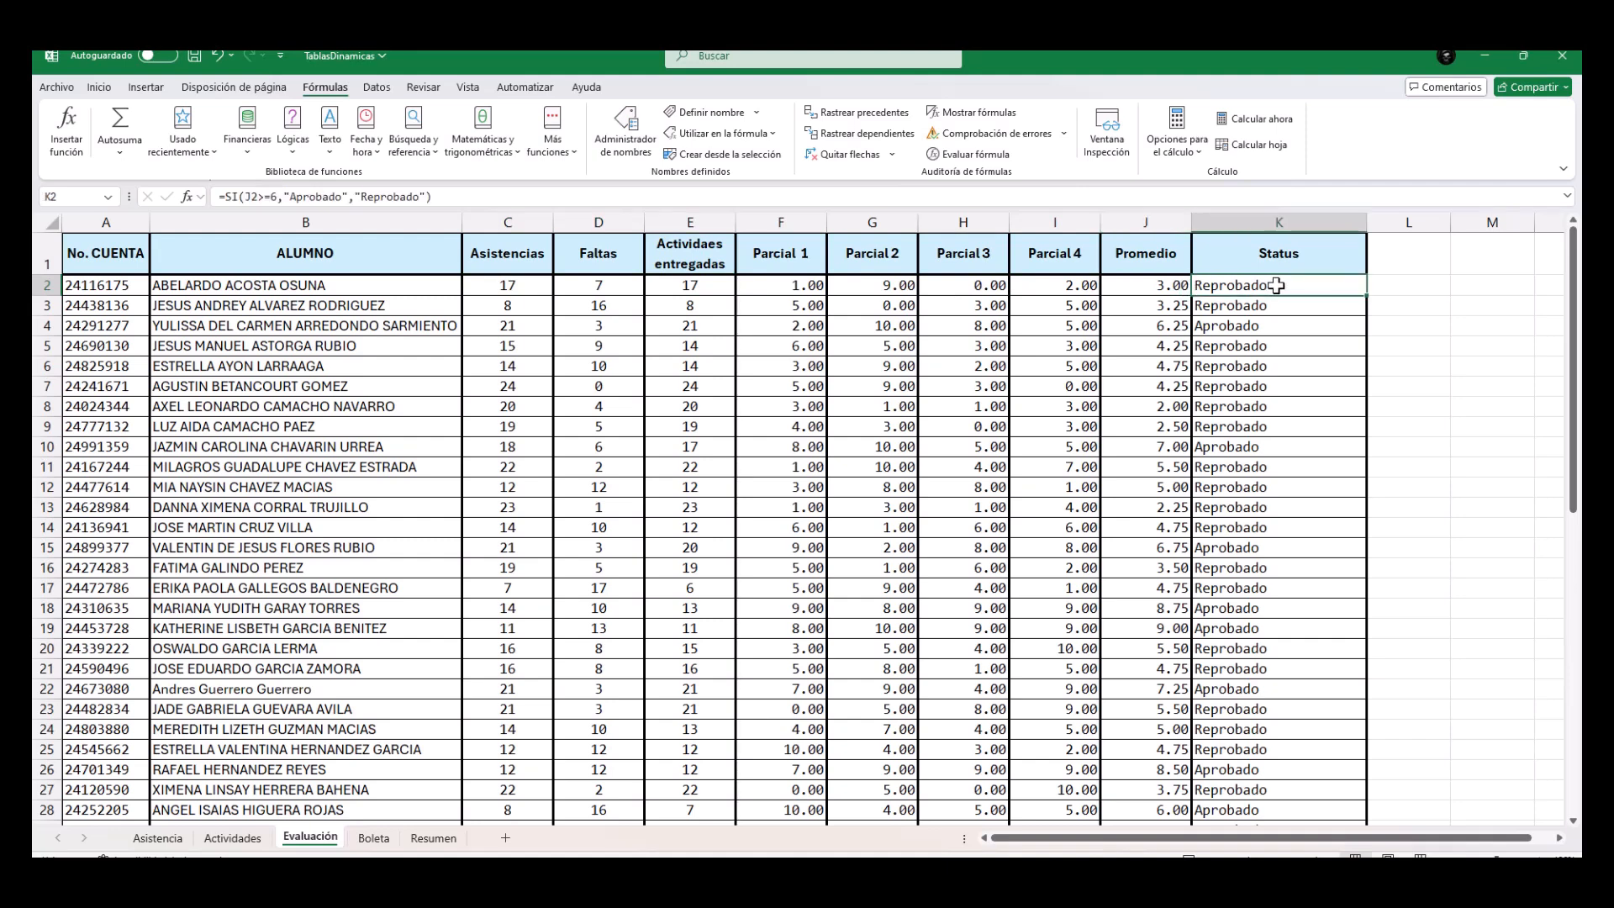
Examine the BUSCARV formula in the Nombre cell B8 of the Boleta sheet, then return to the Resumen sheet.
click(375, 837)
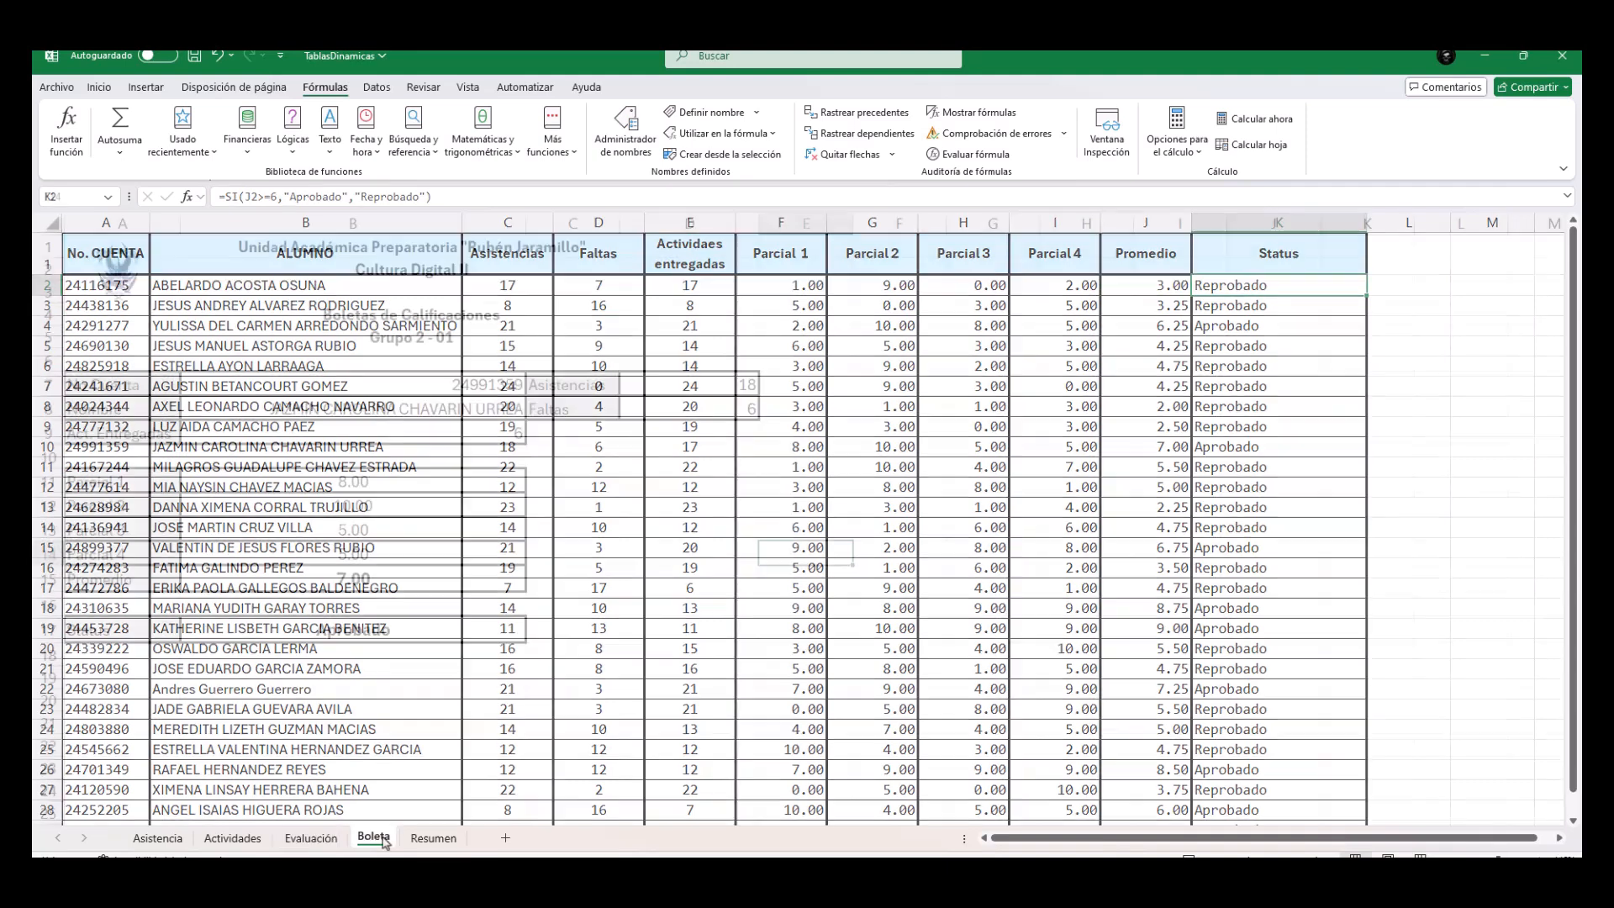
double_click(457, 411)
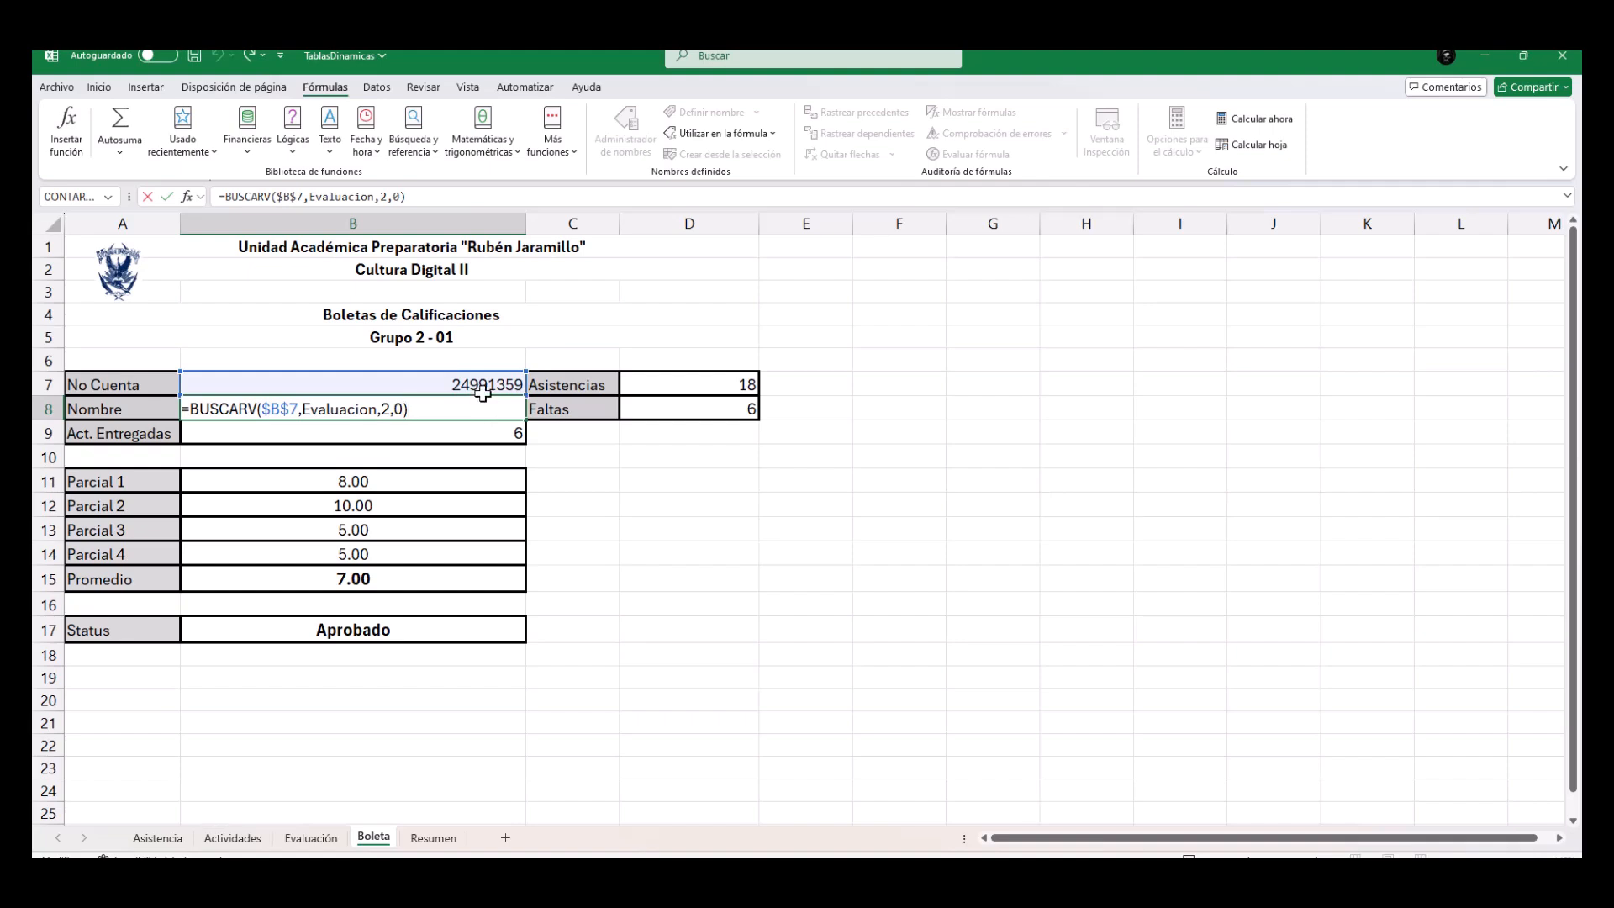
key(Return)
click(434, 838)
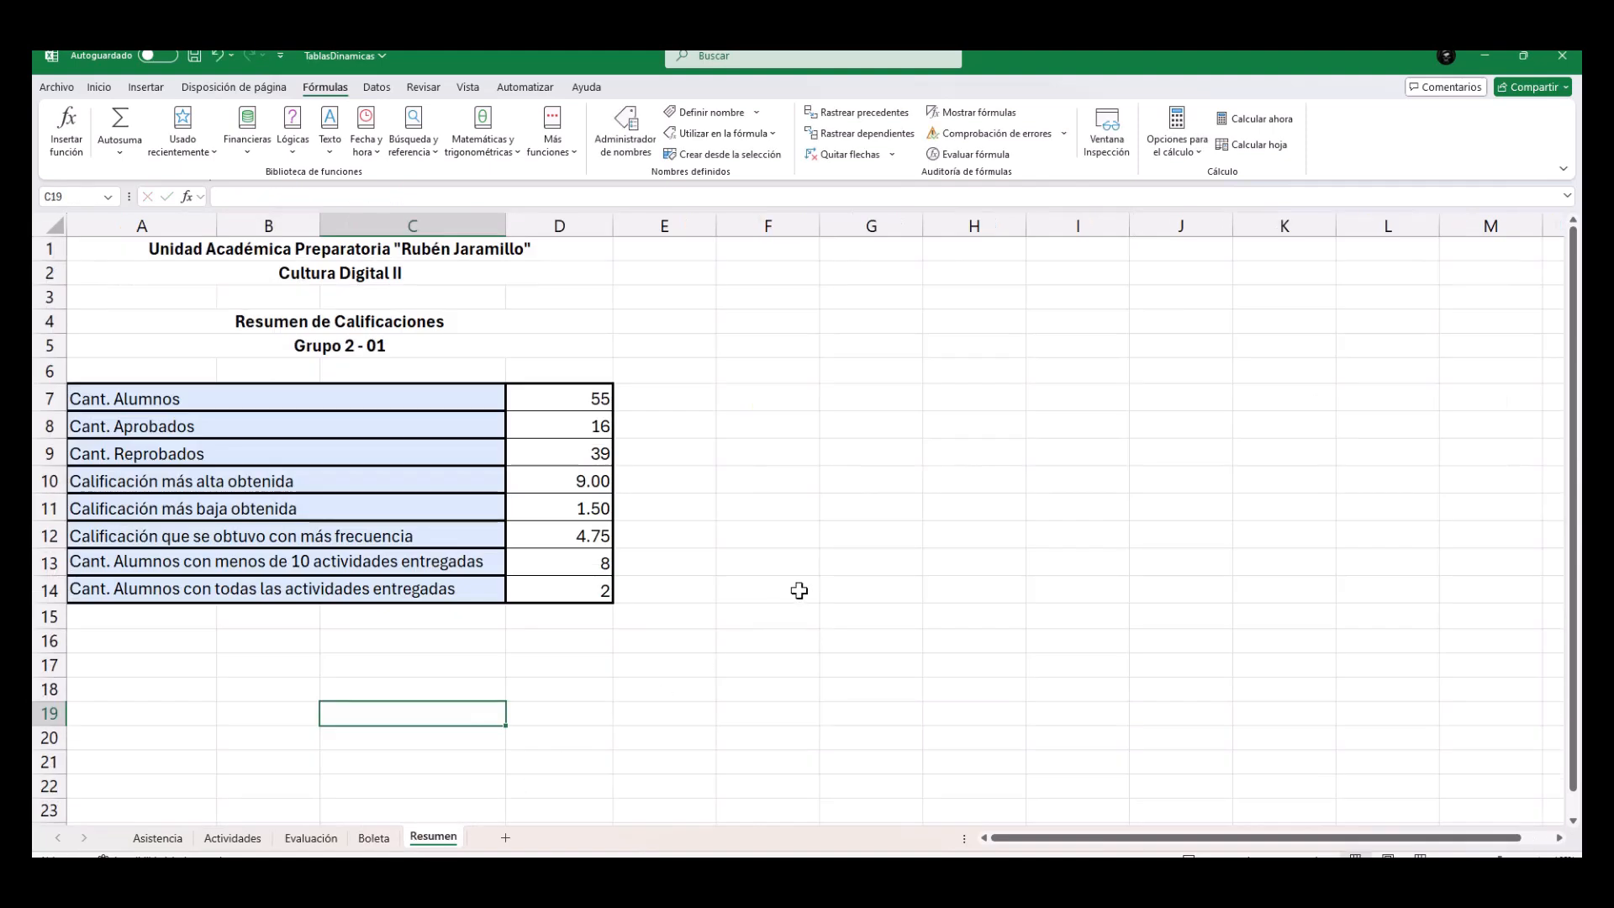